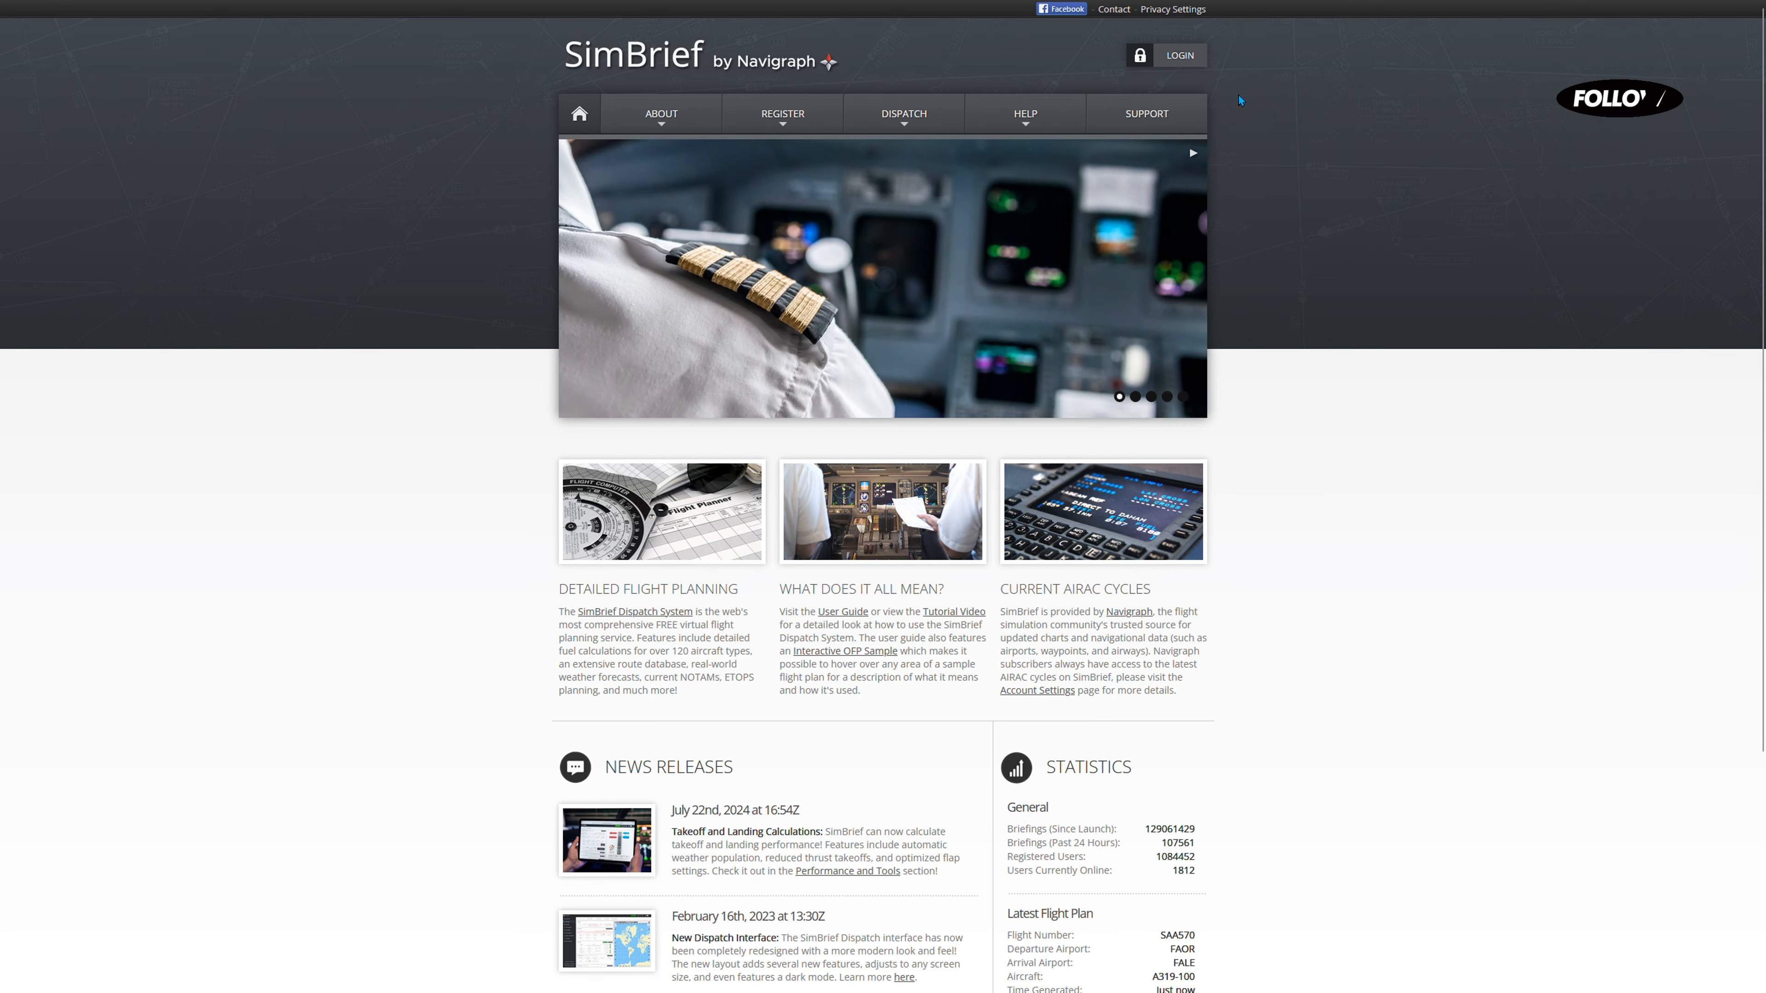
Sign in to SimBrief with the Navigraph account and start a new flight plan
{"action": "left_click", "coordinate": [1180, 55]}
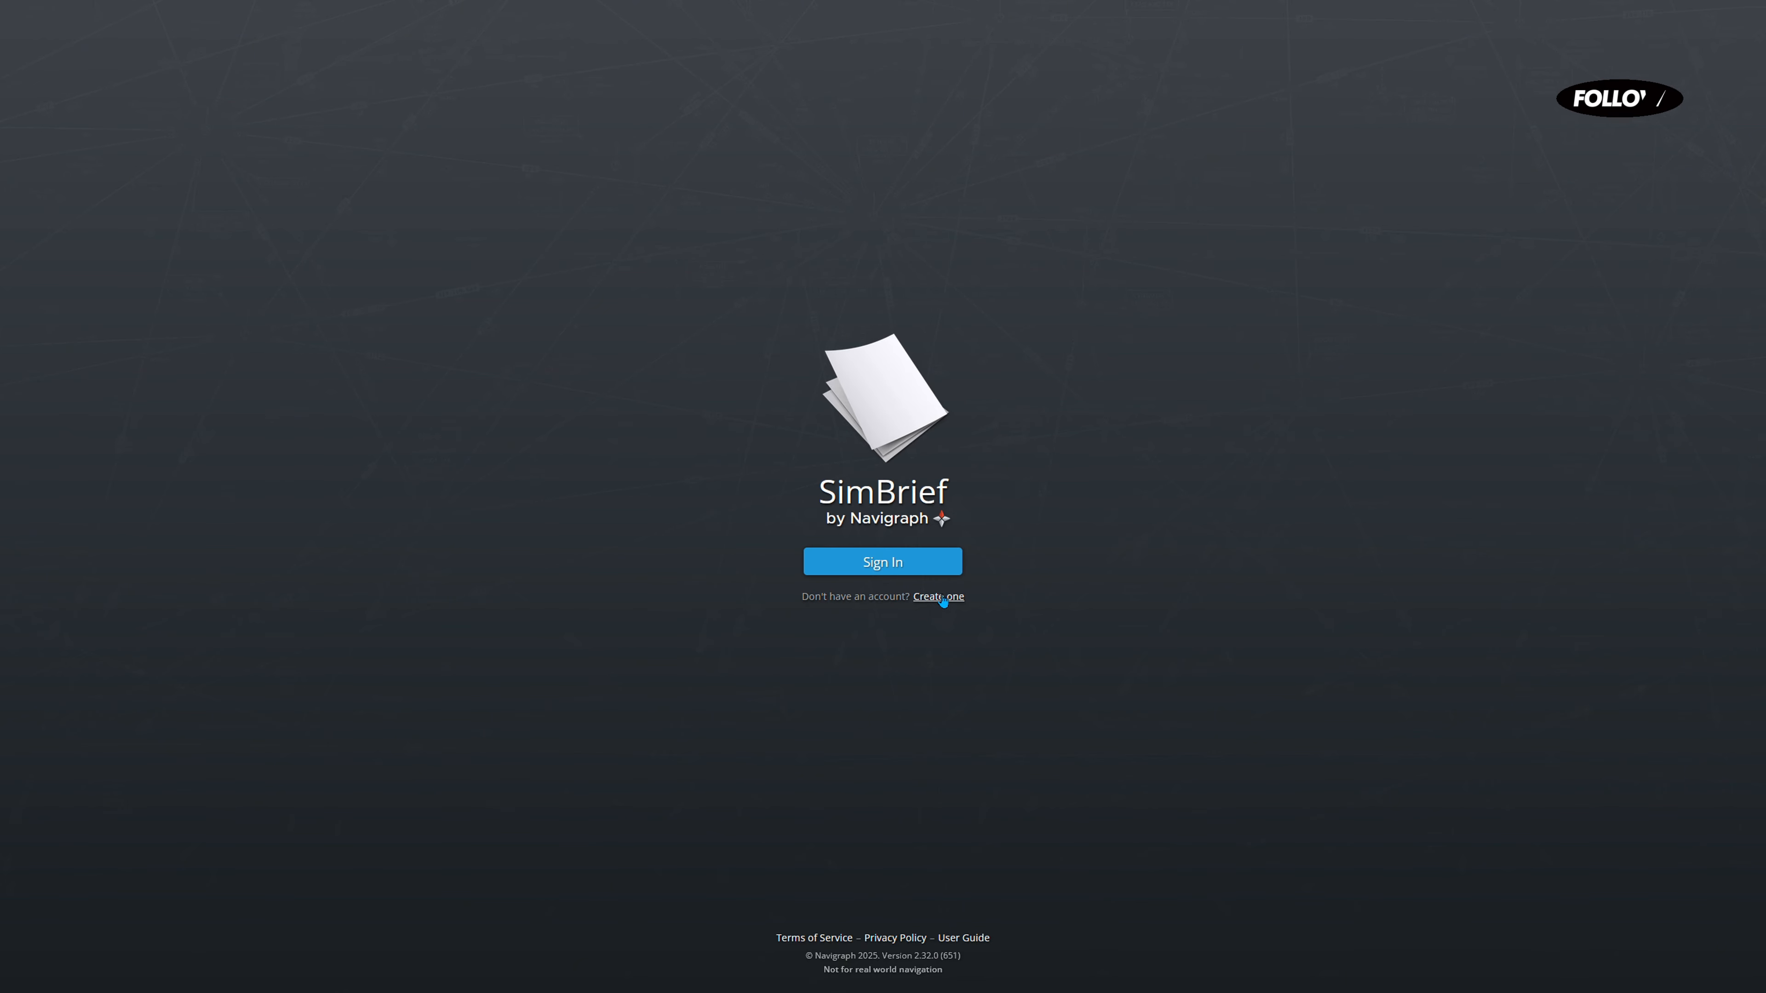
{"action": "left_click", "coordinate": [890, 575]}
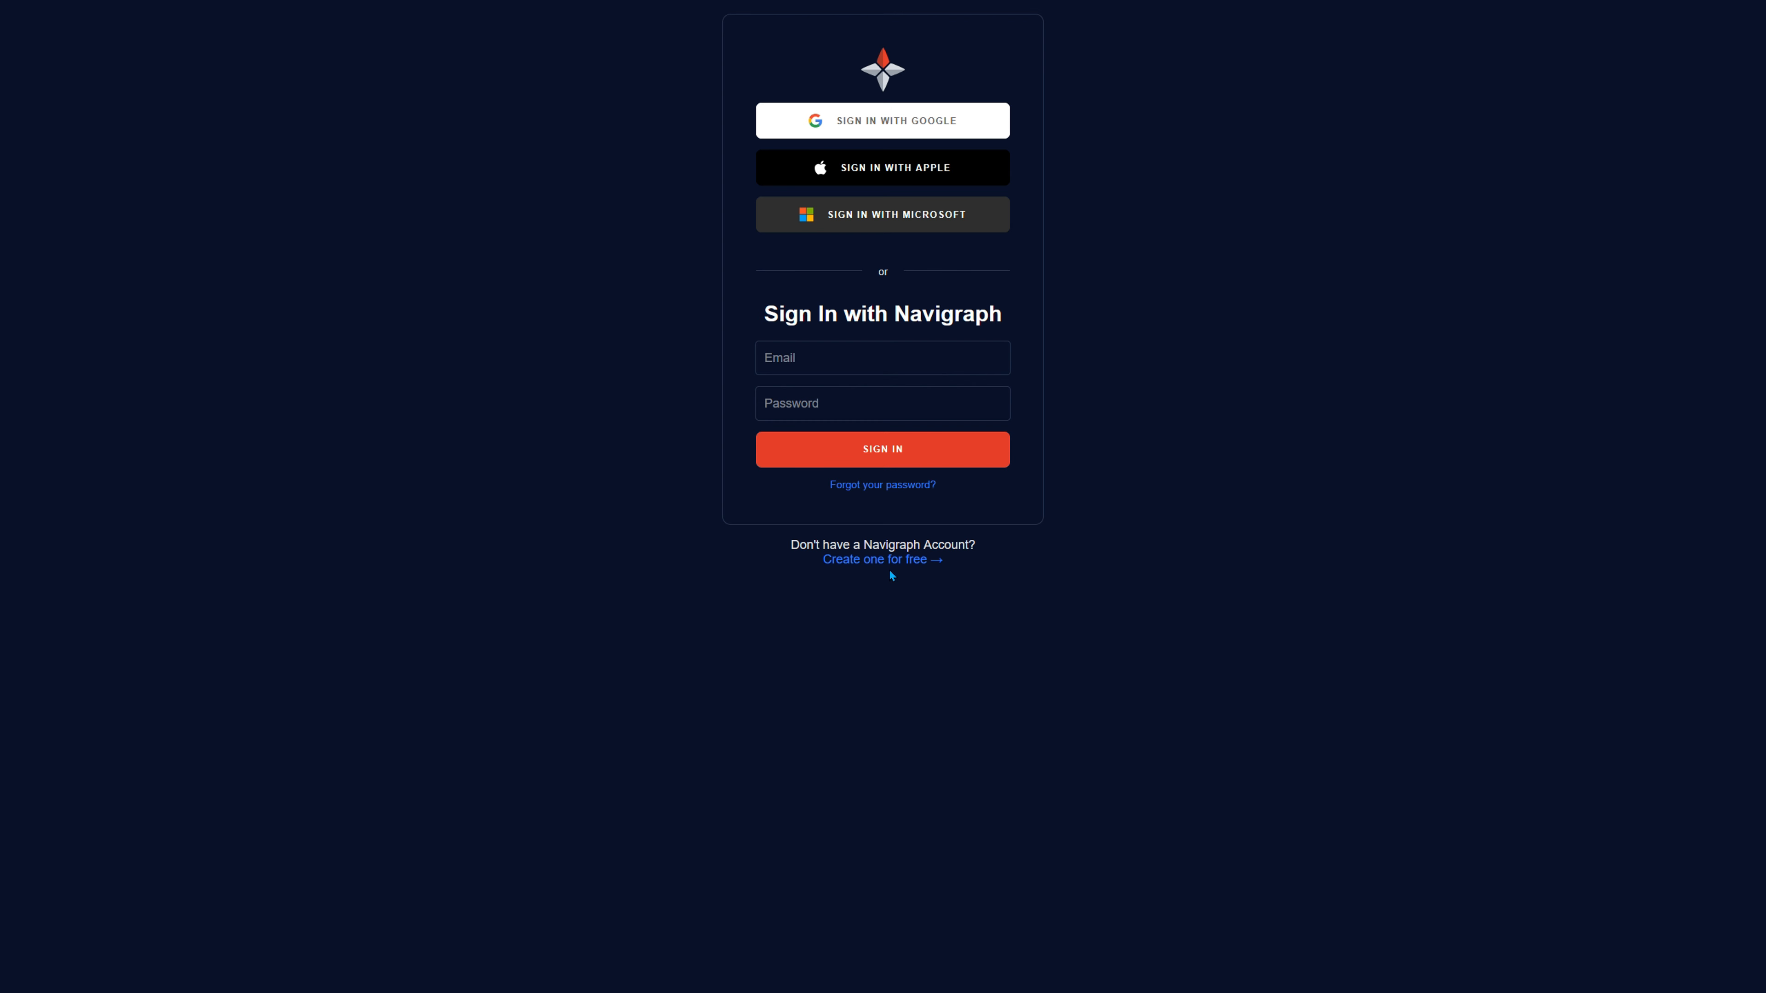
{"action": "left_click", "coordinate": [877, 372]}
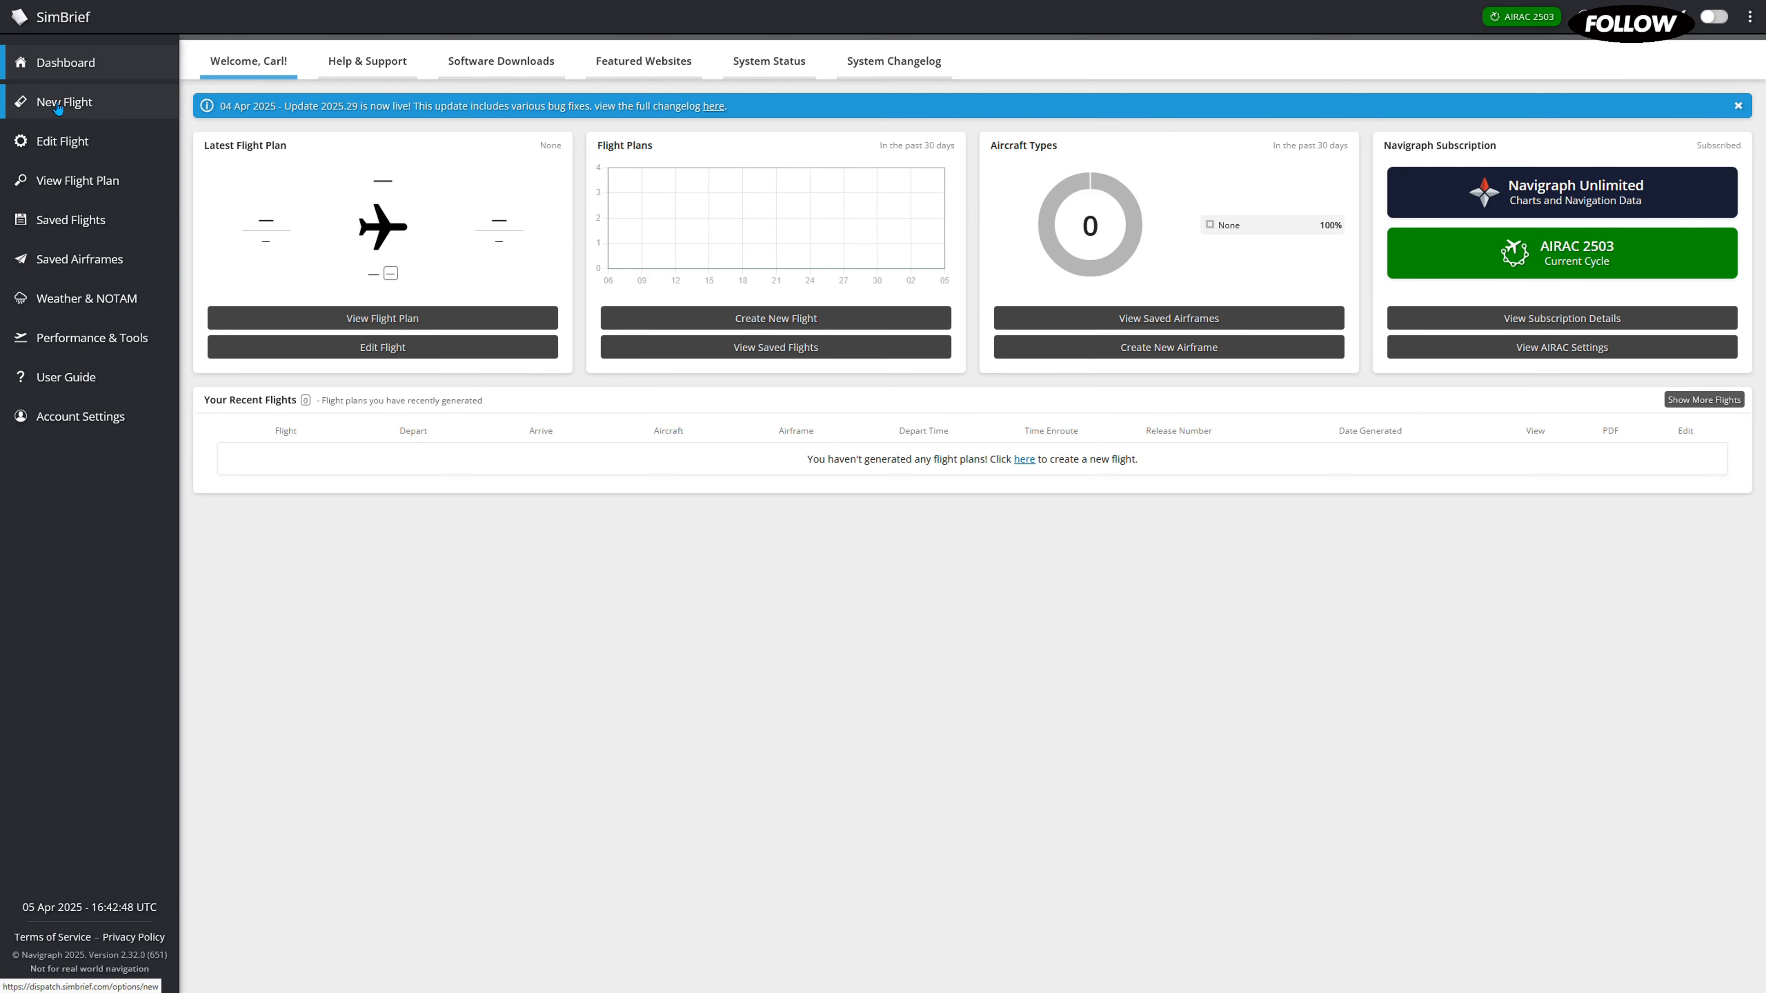
{"action": "left_click", "coordinate": [103, 113]}
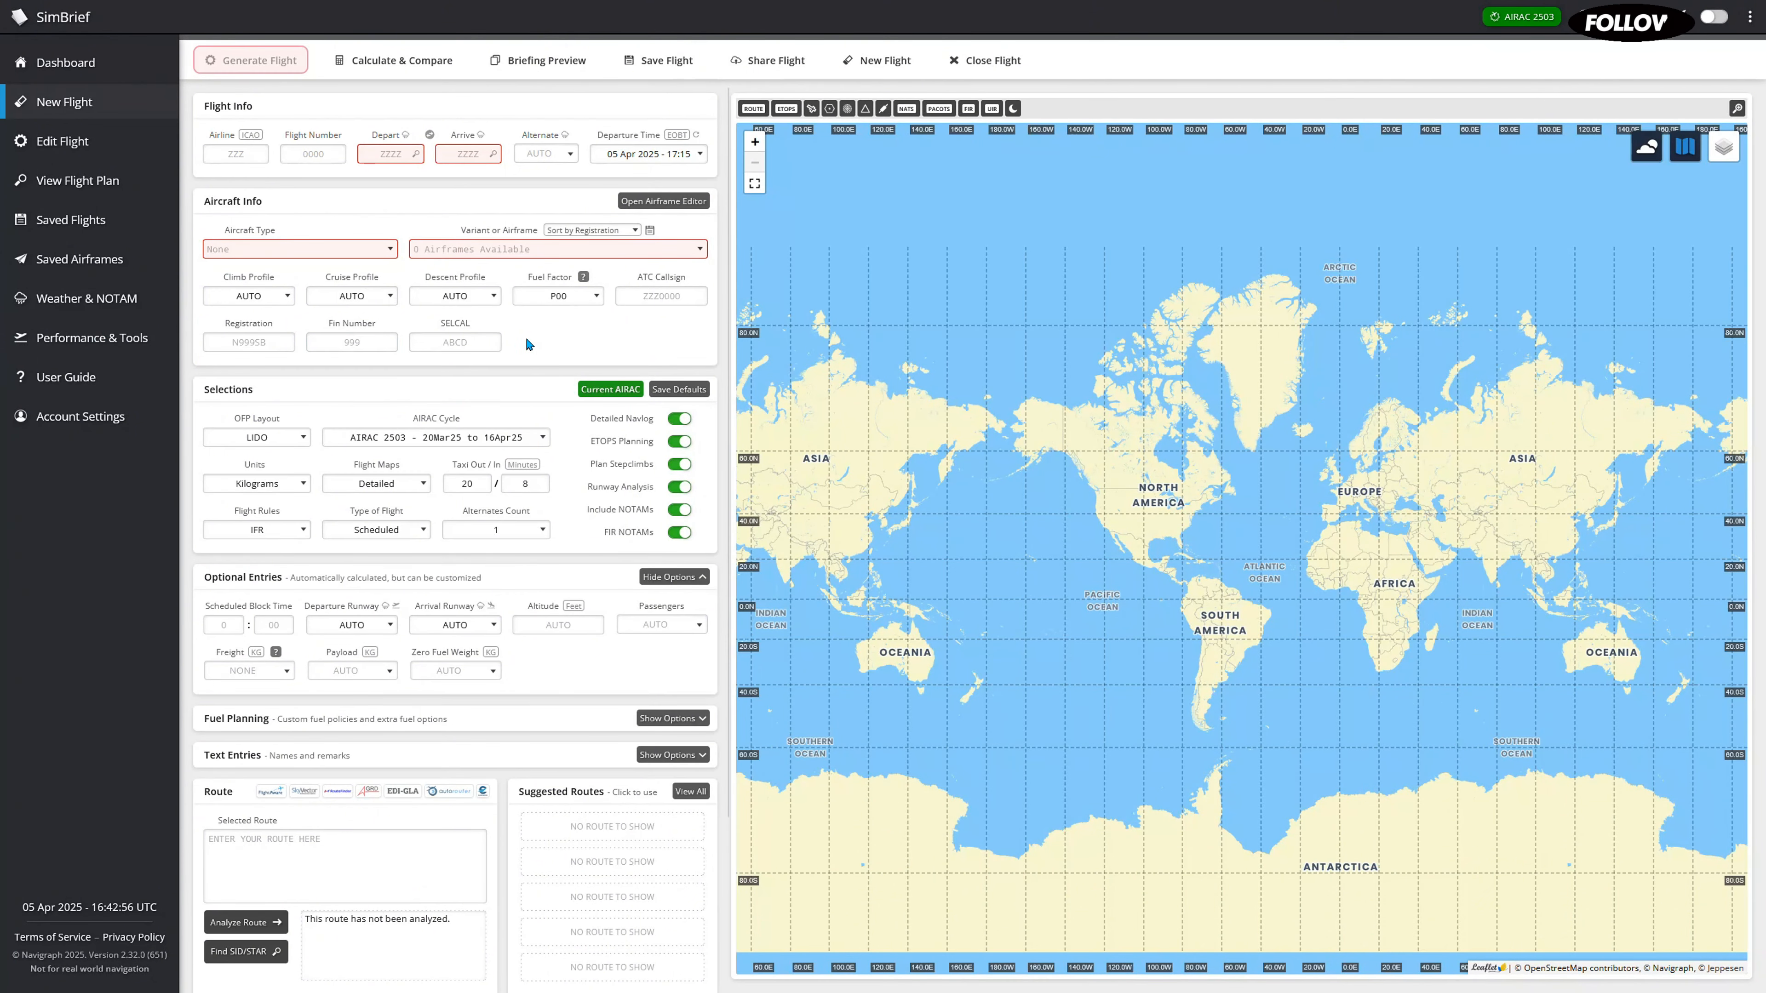
Look over Europe on the route map and the option sections of the new flight form
{"action": "left_click_drag", "start_coordinate": [1082, 485], "coordinate": [966, 446]}
{"action": "scroll", "coordinate": [1230, 505], "scroll_direction": "up", "scroll_amount": 3}
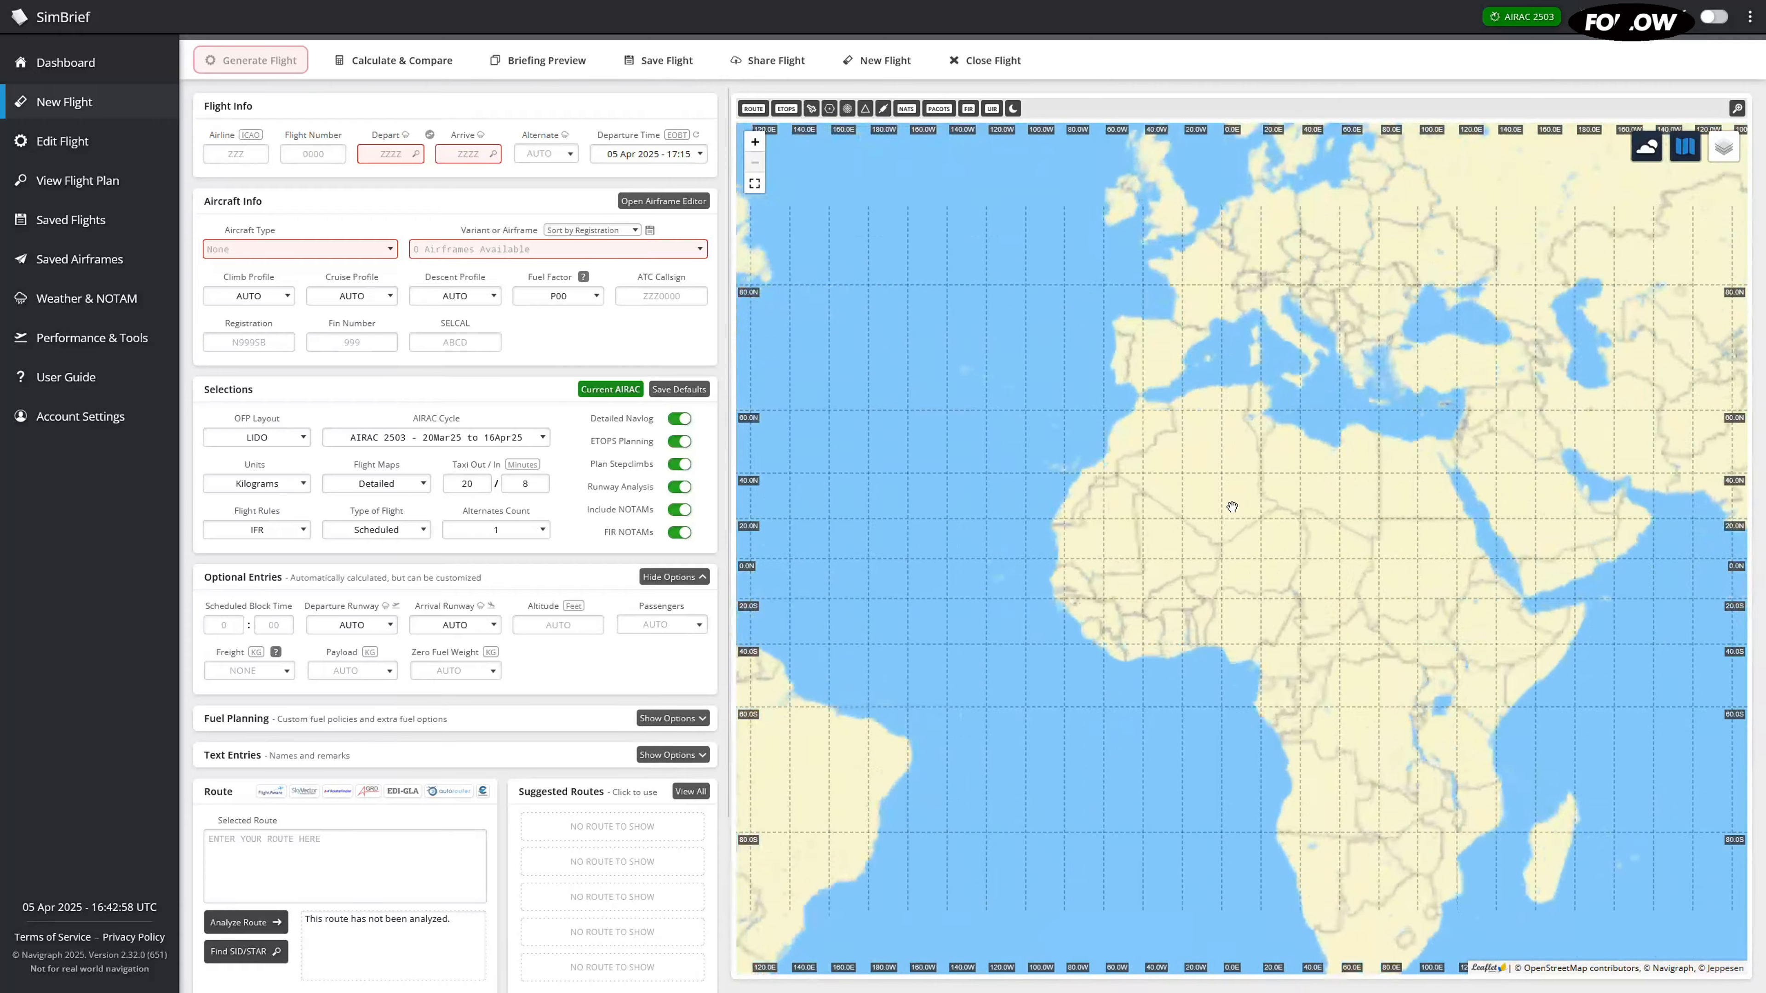
{"action": "scroll", "coordinate": [1230, 504], "scroll_direction": "down", "scroll_amount": 3}
{"action": "left_click_drag", "start_coordinate": [1249, 527], "coordinate": [1519, 497]}
{"action": "scroll", "coordinate": [1519, 496], "scroll_direction": "up", "scroll_amount": 3}
{"action": "left_click_drag", "start_coordinate": [1008, 390], "coordinate": [1461, 463]}
{"action": "scroll", "coordinate": [993, 461], "scroll_direction": "down", "scroll_amount": 2}
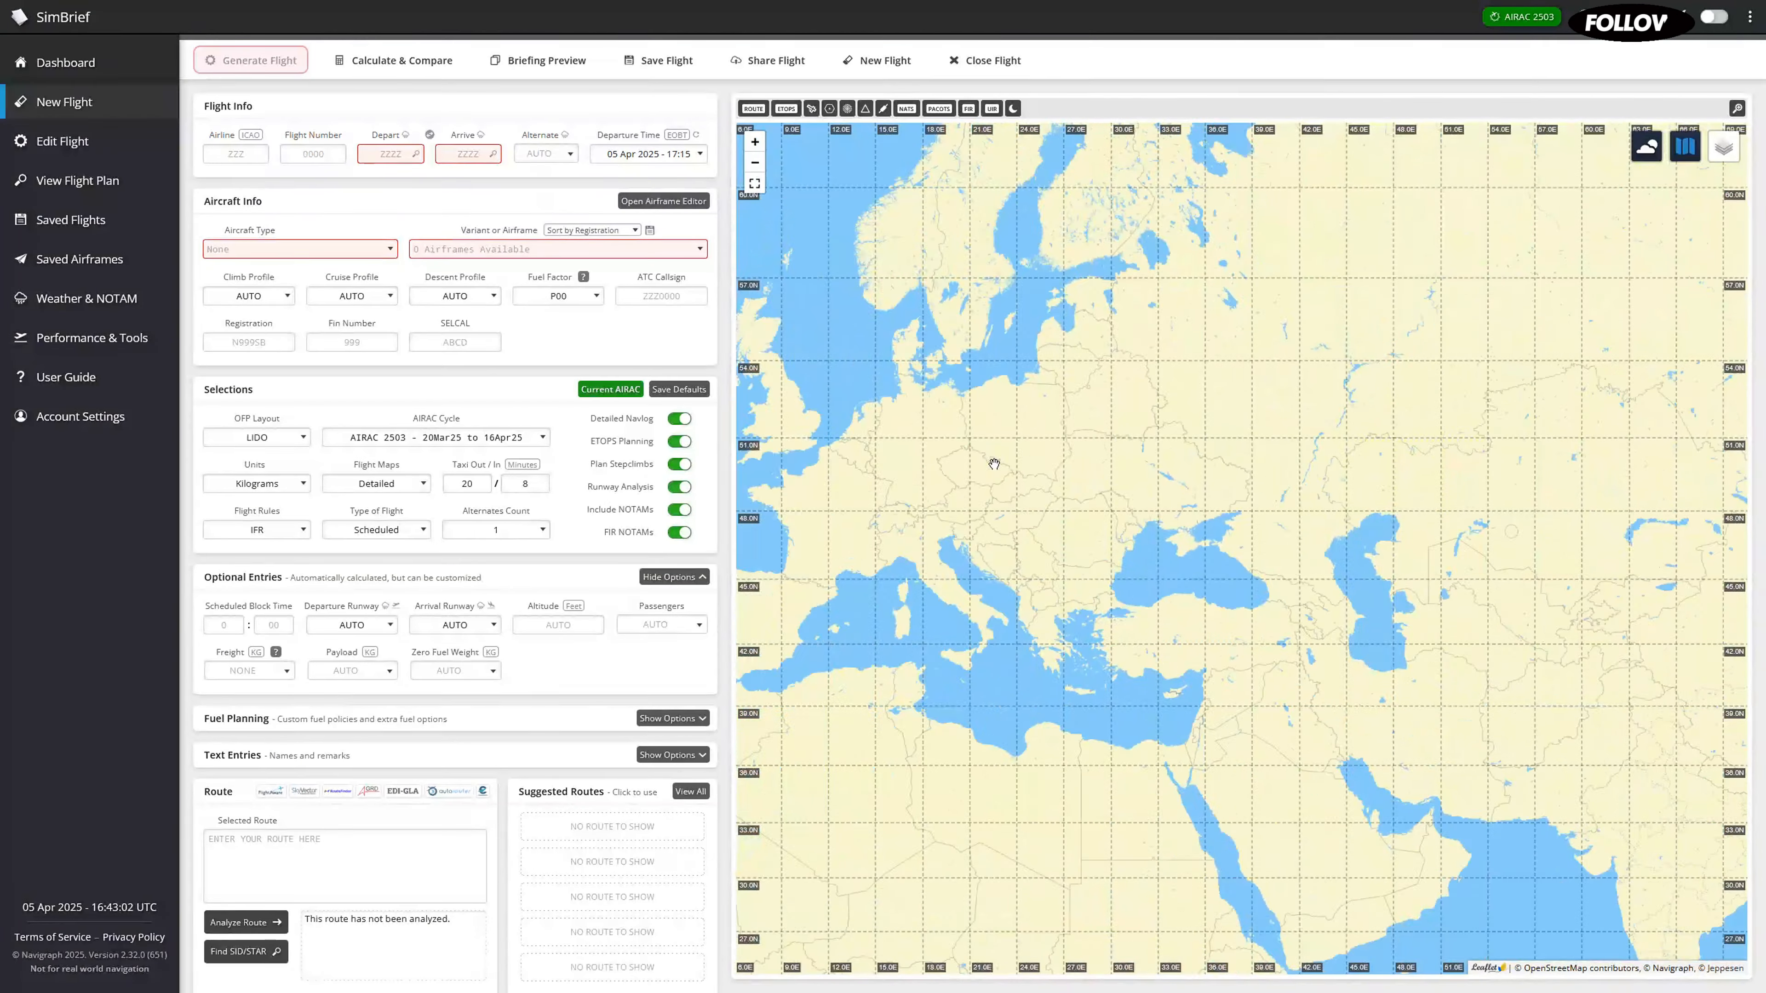
{"action": "left_click_drag", "start_coordinate": [993, 462], "coordinate": [1233, 481]}
{"action": "scroll", "coordinate": [1107, 481], "scroll_direction": "up", "scroll_amount": 3}
{"action": "scroll", "coordinate": [1033, 562], "scroll_direction": "down", "scroll_amount": 2}
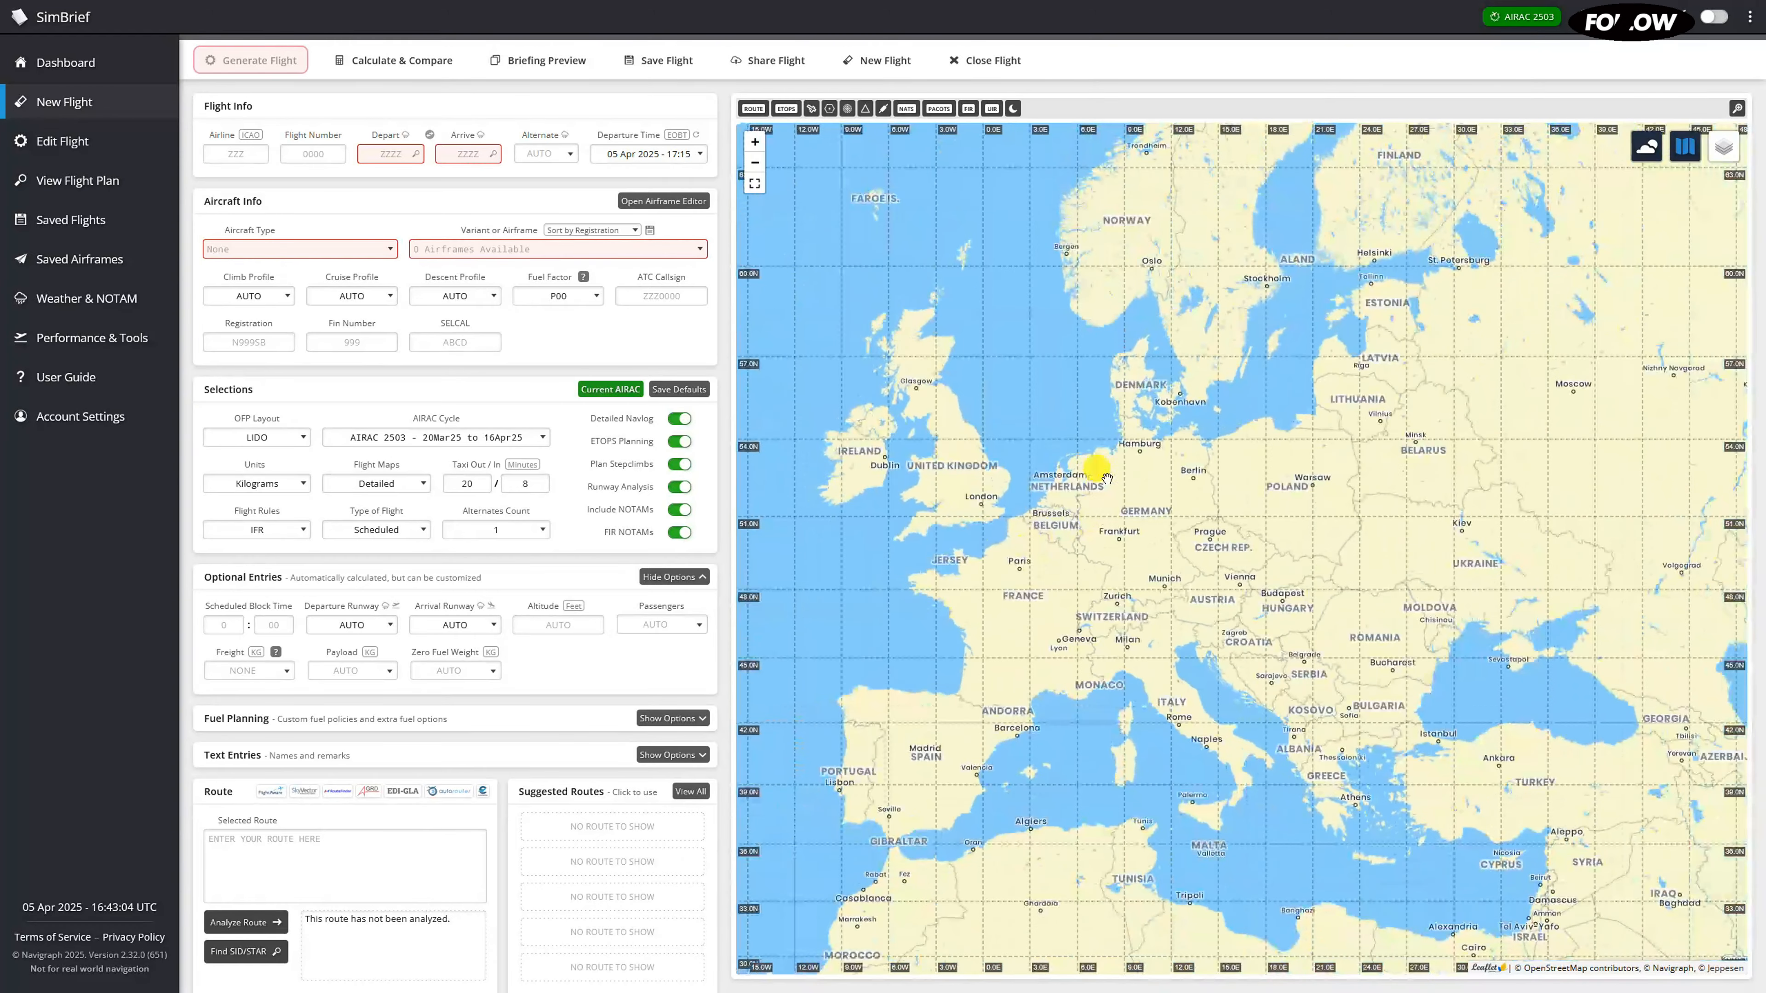
{"action": "left_click_drag", "start_coordinate": [1084, 466], "coordinate": [1119, 422]}
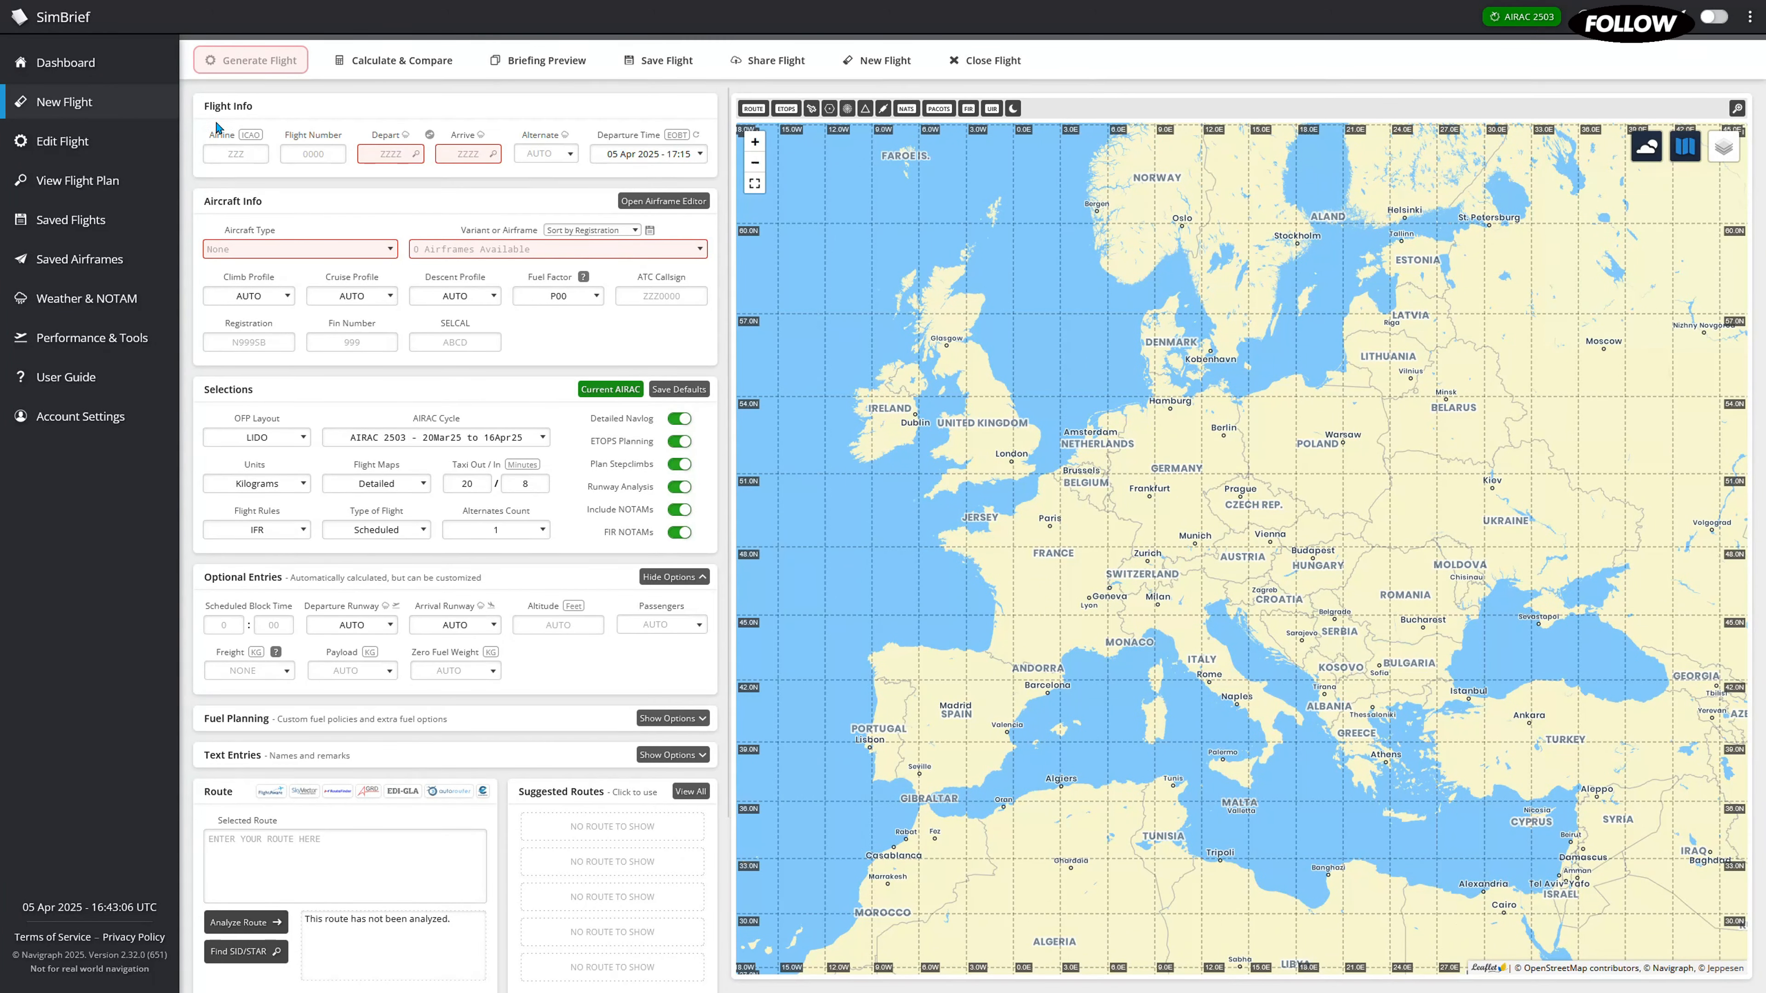
{"action": "scroll", "coordinate": [214, 201], "scroll_direction": "down", "scroll_amount": 3}
{"action": "scroll", "coordinate": [284, 591], "scroll_direction": "up", "scroll_amount": 3}
{"action": "scroll", "coordinate": [361, 508], "scroll_direction": "down", "scroll_amount": 3}
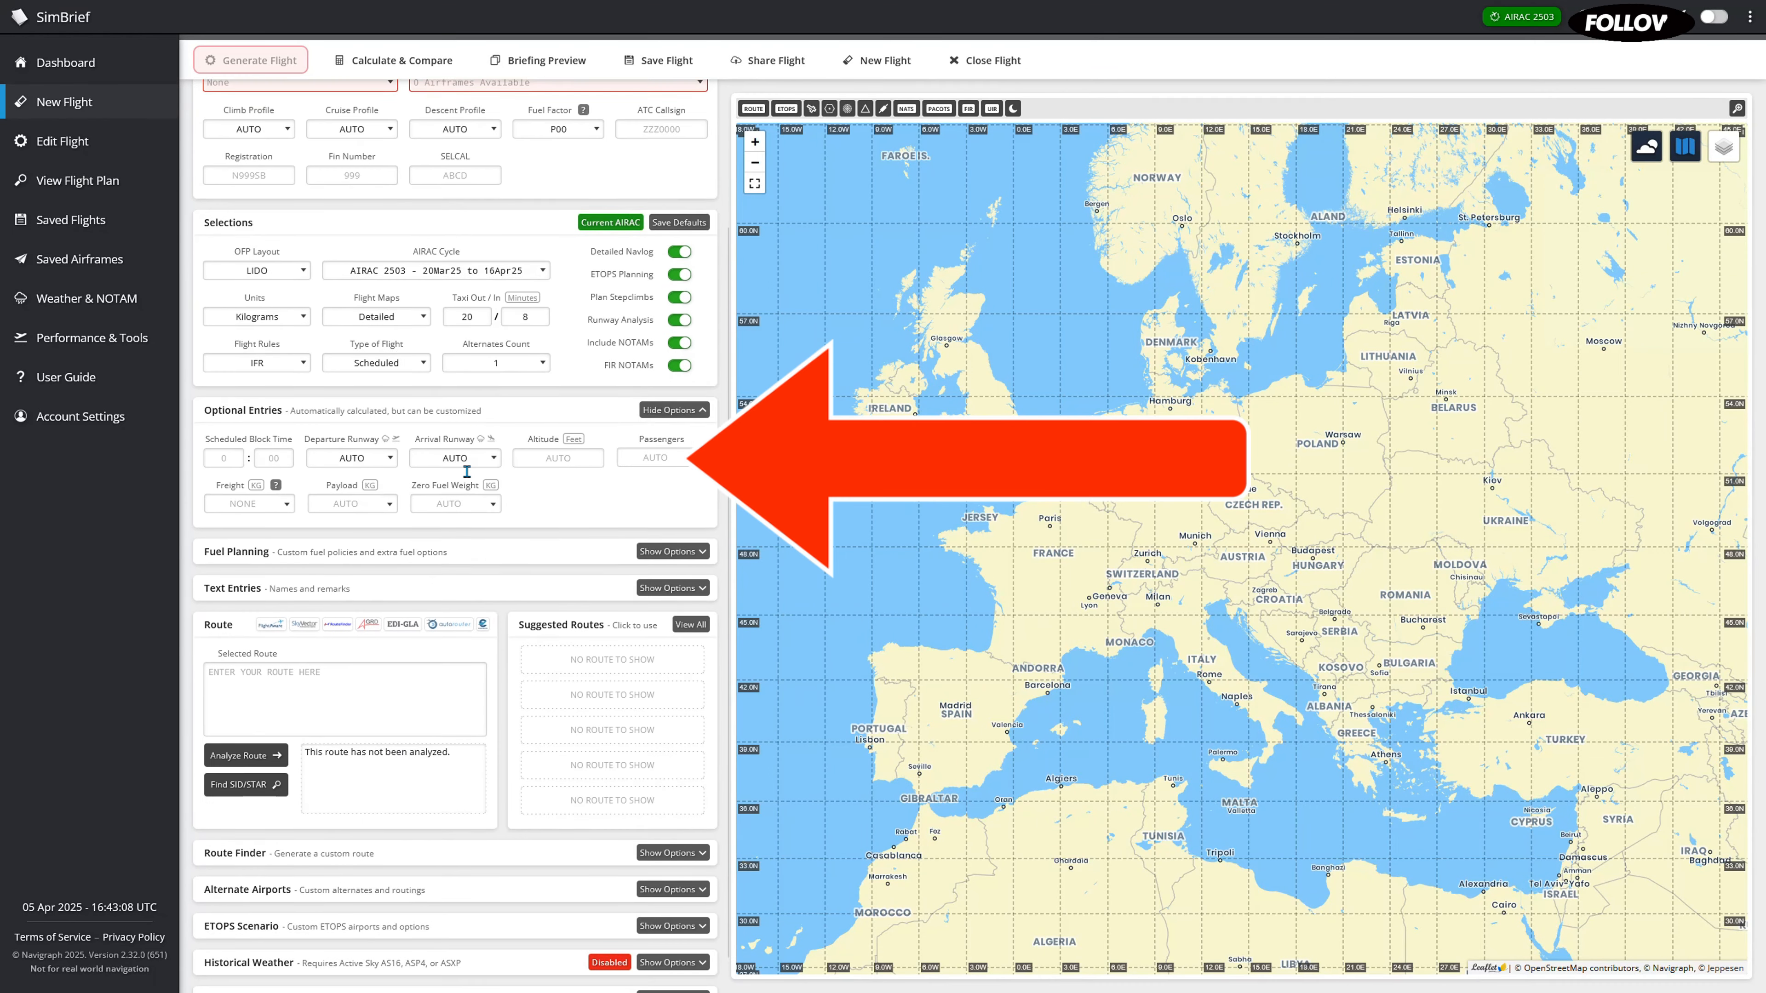
{"action": "scroll", "coordinate": [466, 472], "scroll_direction": "up", "scroll_amount": 3}
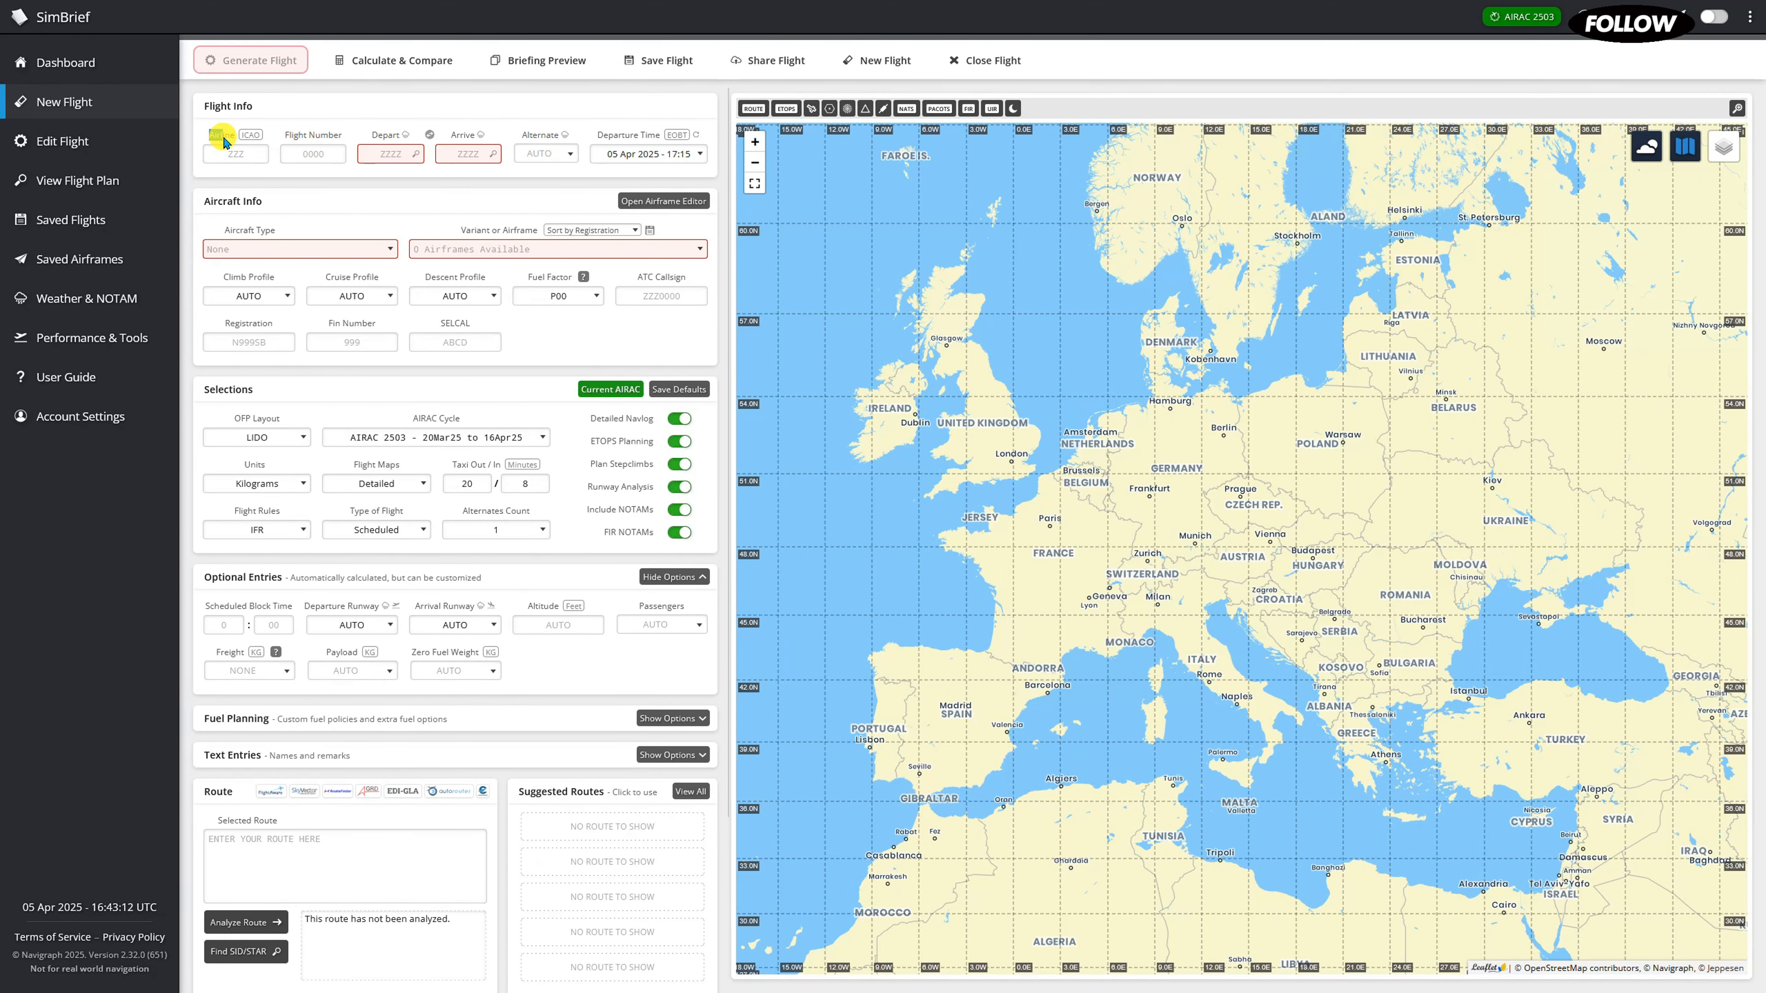
{"action": "mouse_move", "coordinate": [223, 137]}
{"action": "left_mouse_down"}
{"action": "mouse_move", "coordinate": [267, 140]}
{"action": "mouse_move", "coordinate": [199, 137]}
{"action": "left_mouse_up"}
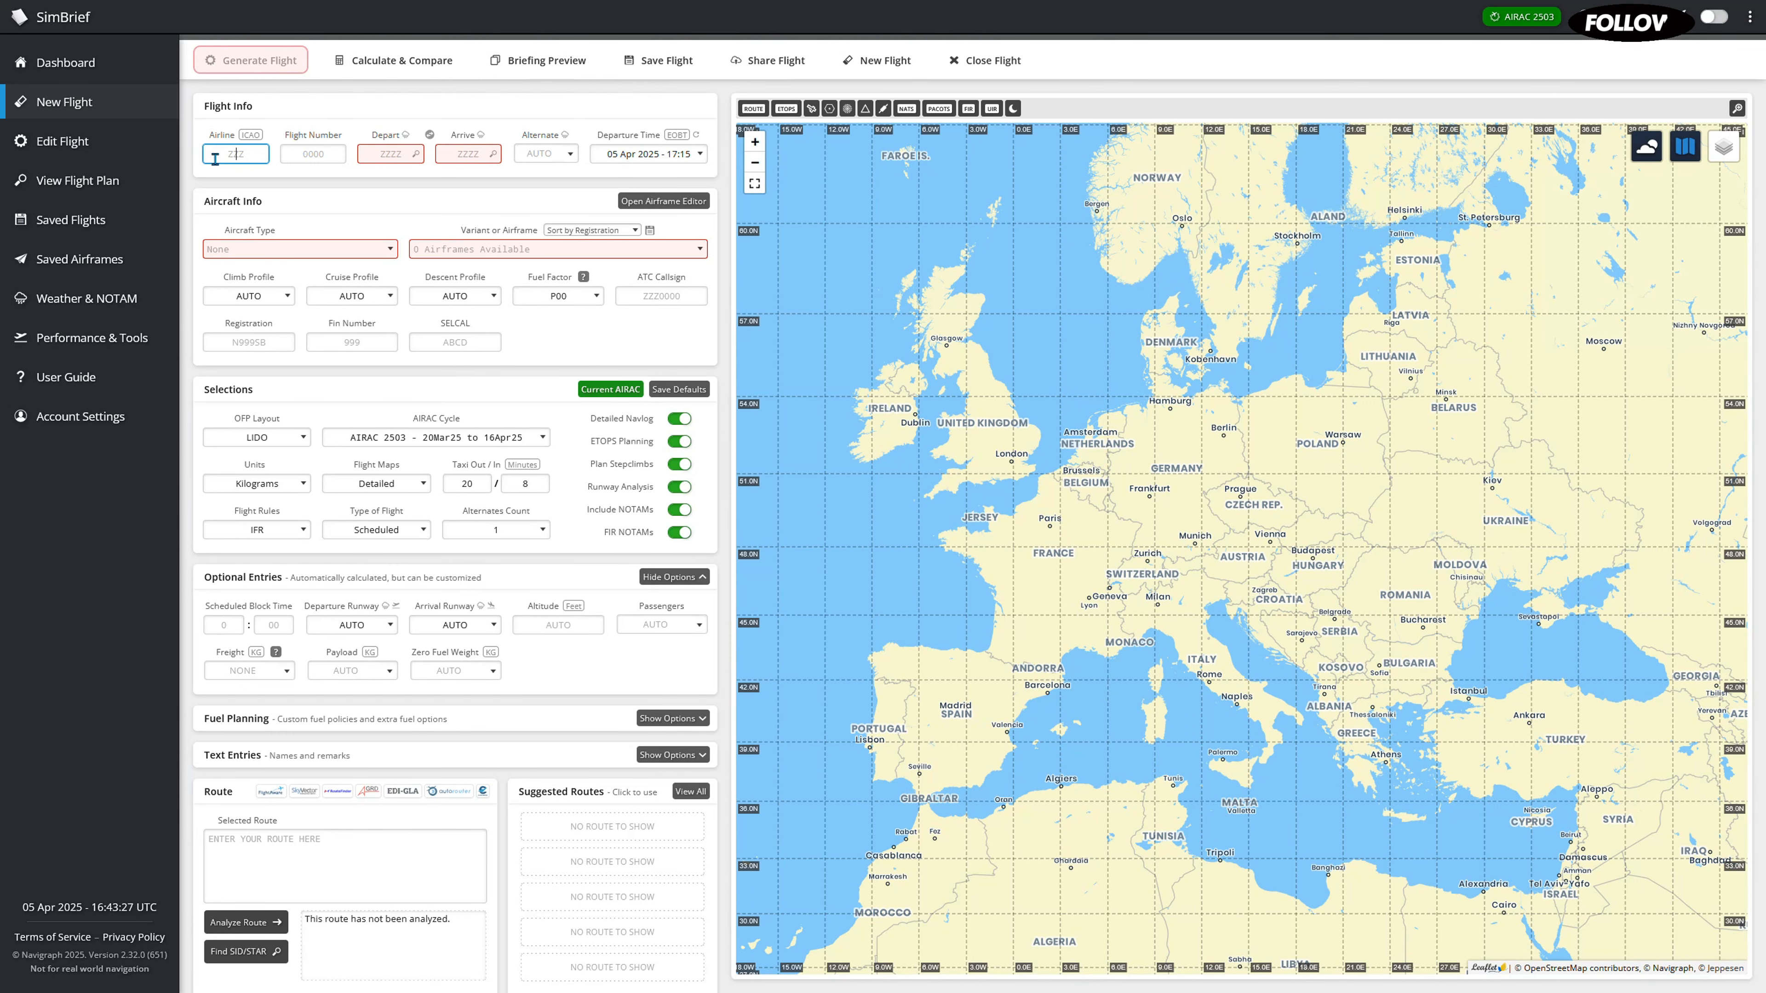
{"action": "type", "text": "A"}
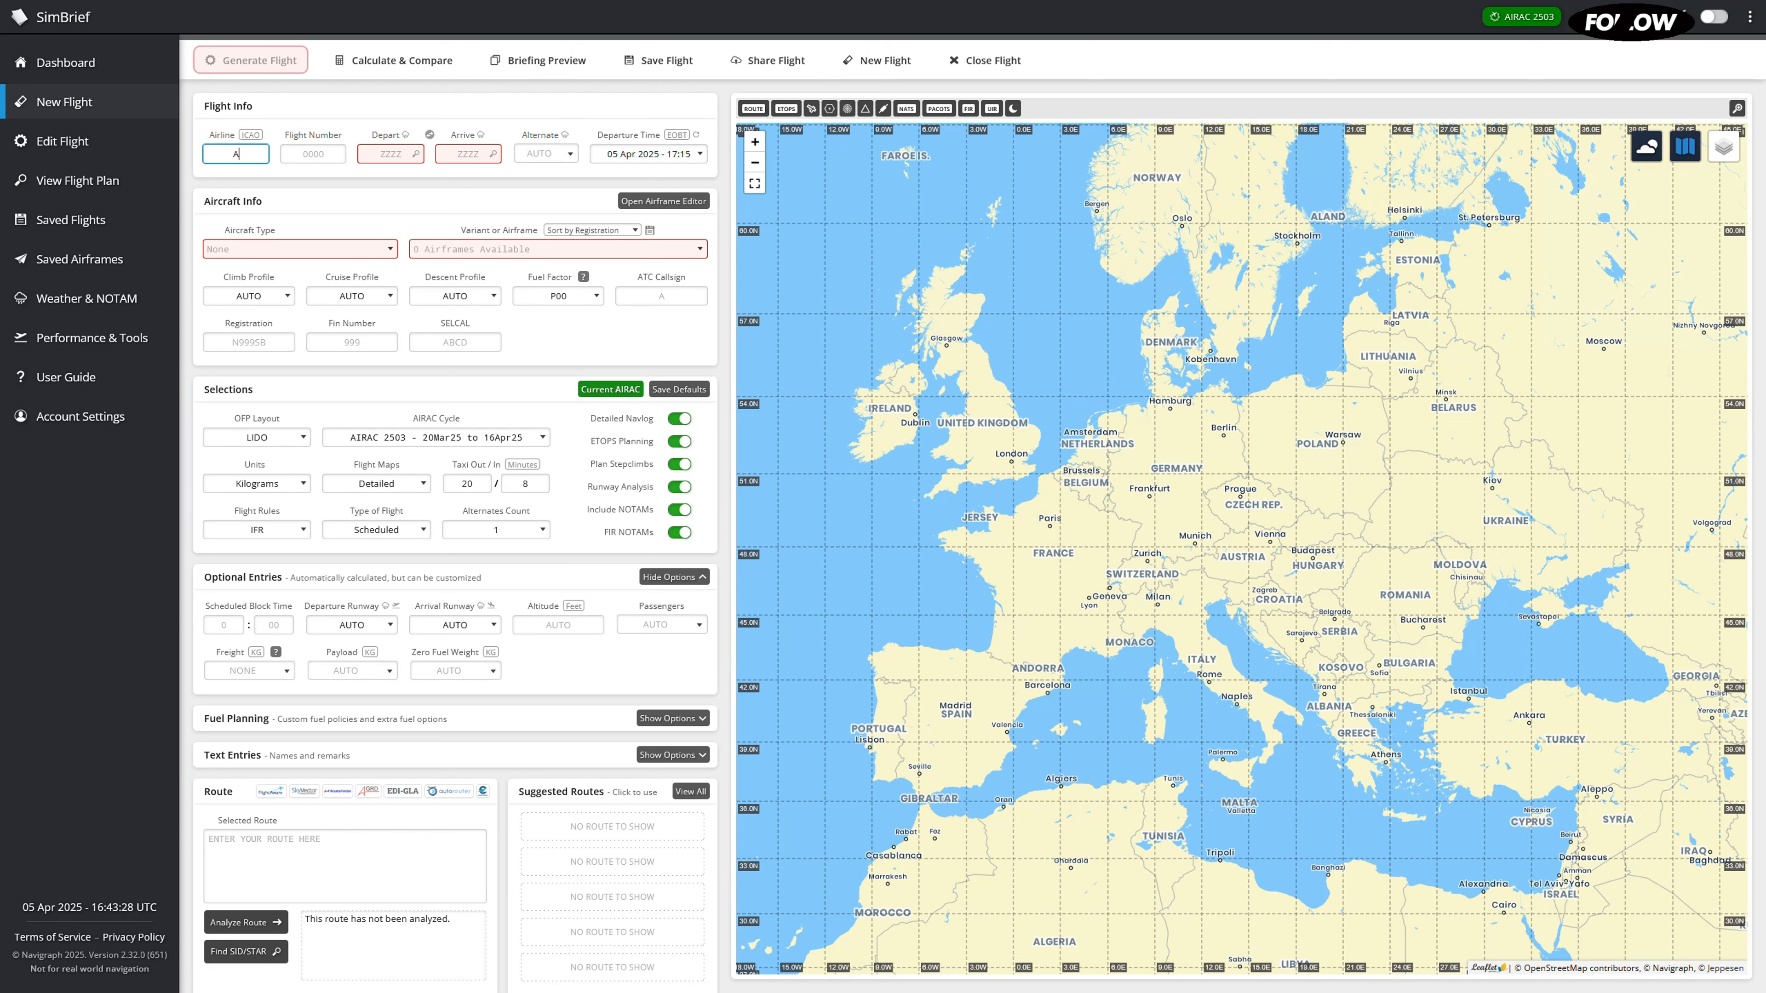
{"action": "type", "text": "FR"}
{"action": "key", "text": "BackSpace"}
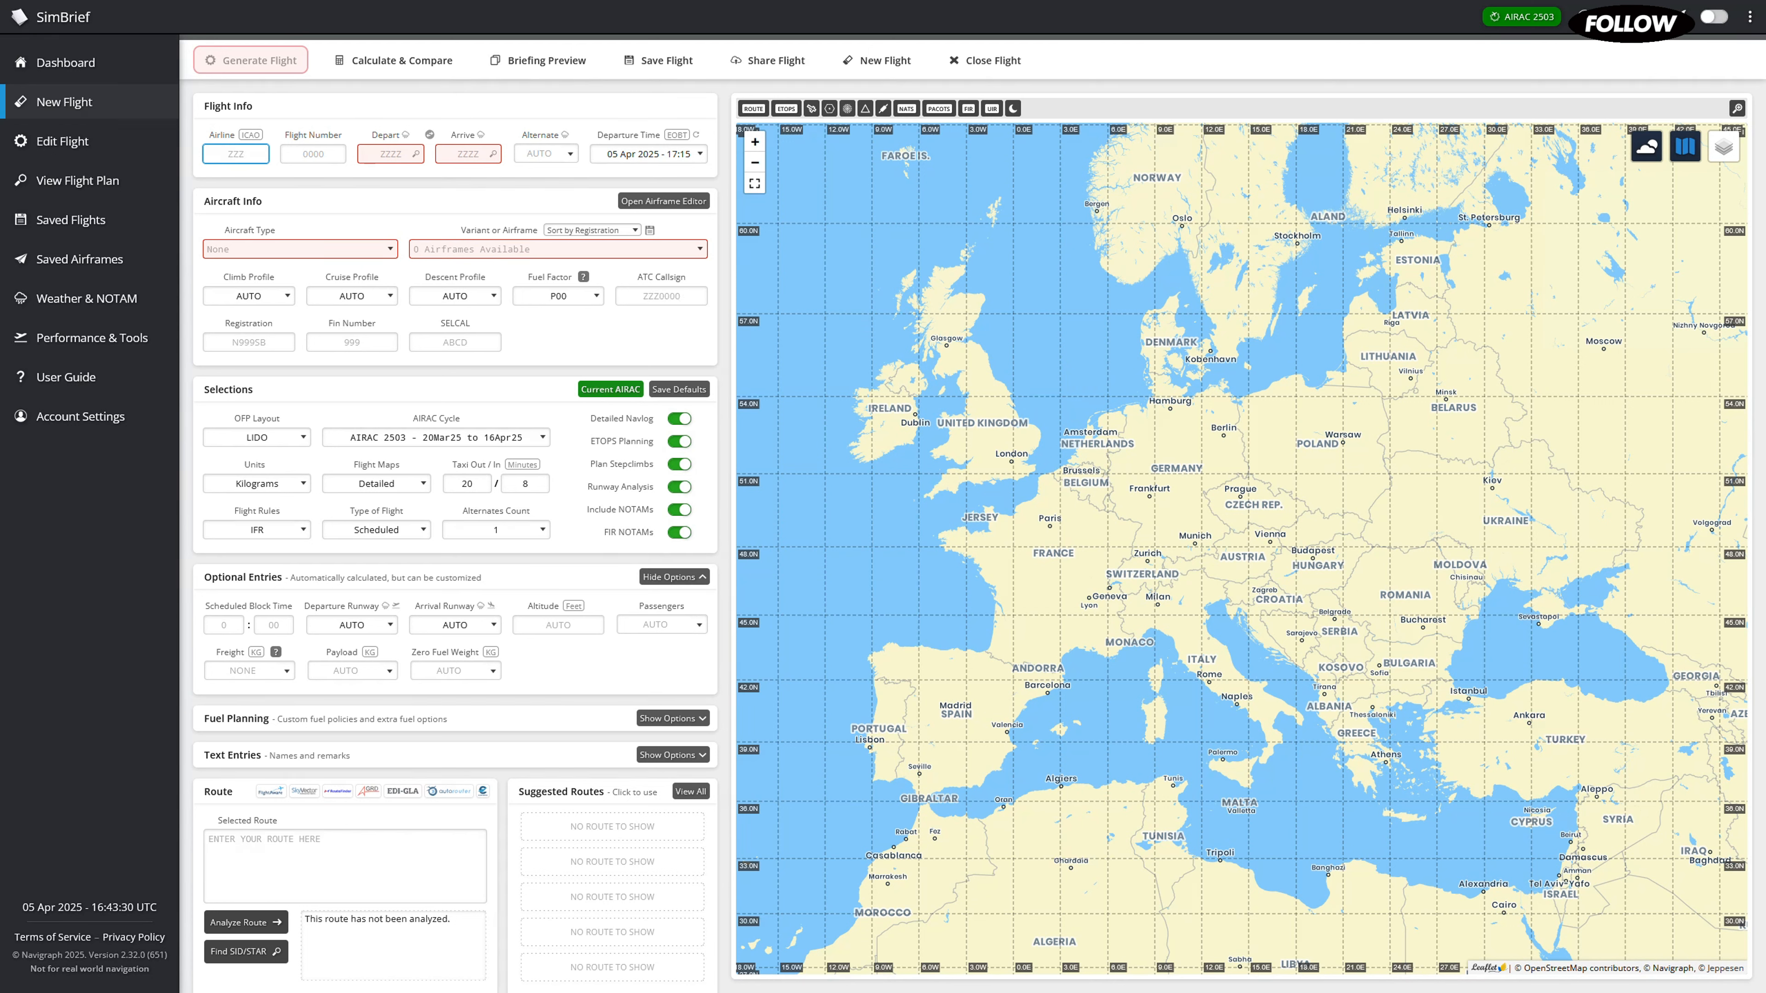
{"action": "type", "text": "RY"}
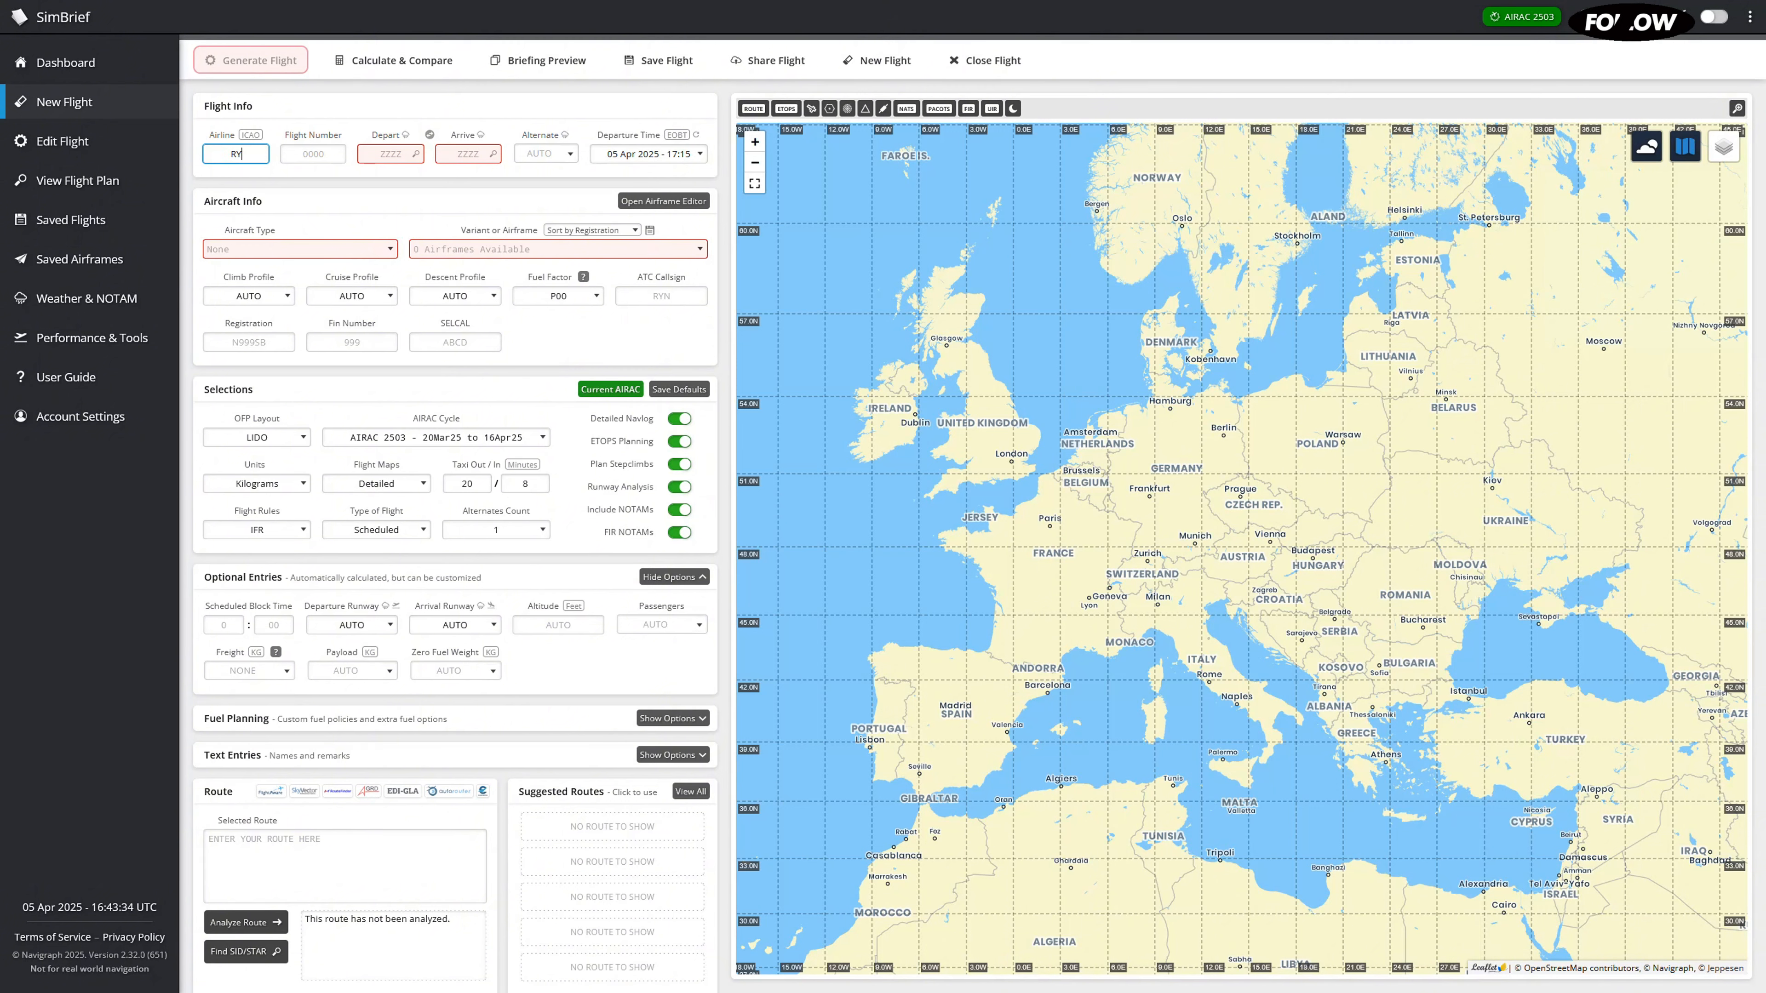
{"action": "key", "text": "BackSpace"}
{"action": "key", "text": "BackSpace"}
{"action": "key", "text": "BackSpace"}
{"action": "key", "text": "BackSpace"}
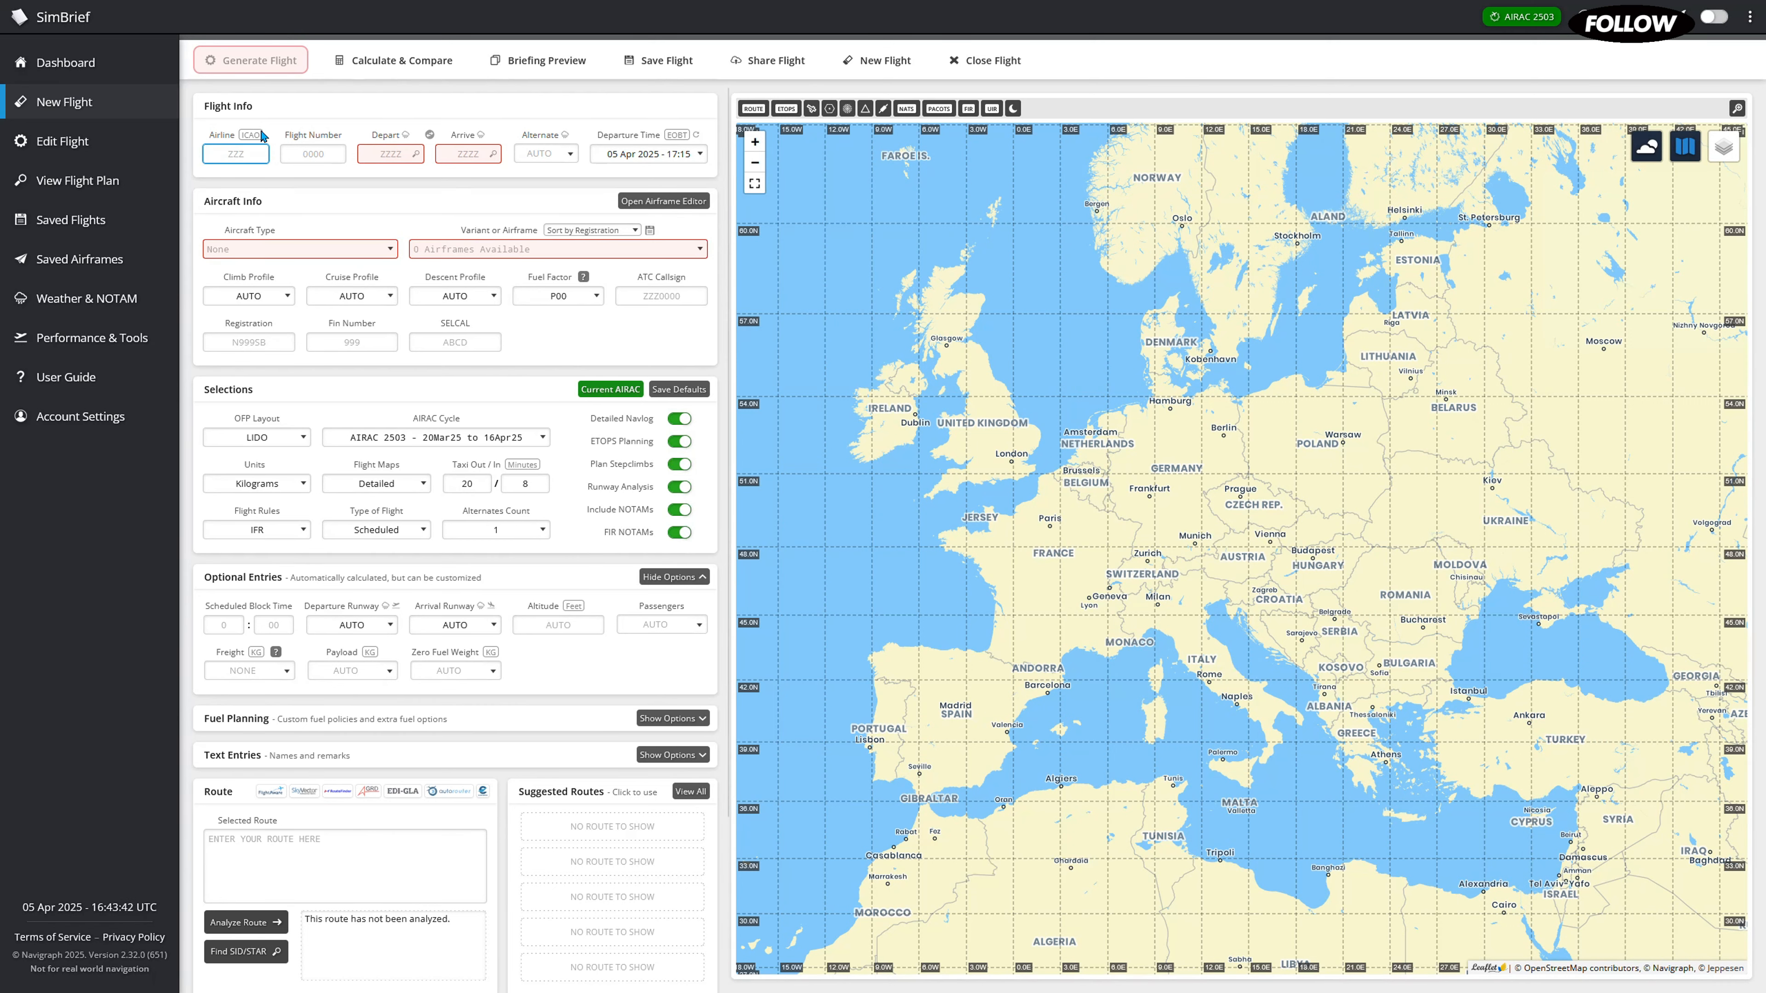
Search Google in a new tab for "ICAO ryanair" and select the airline's ICAO code in the results table
{"action": "left_click", "coordinate": [244, 134]}
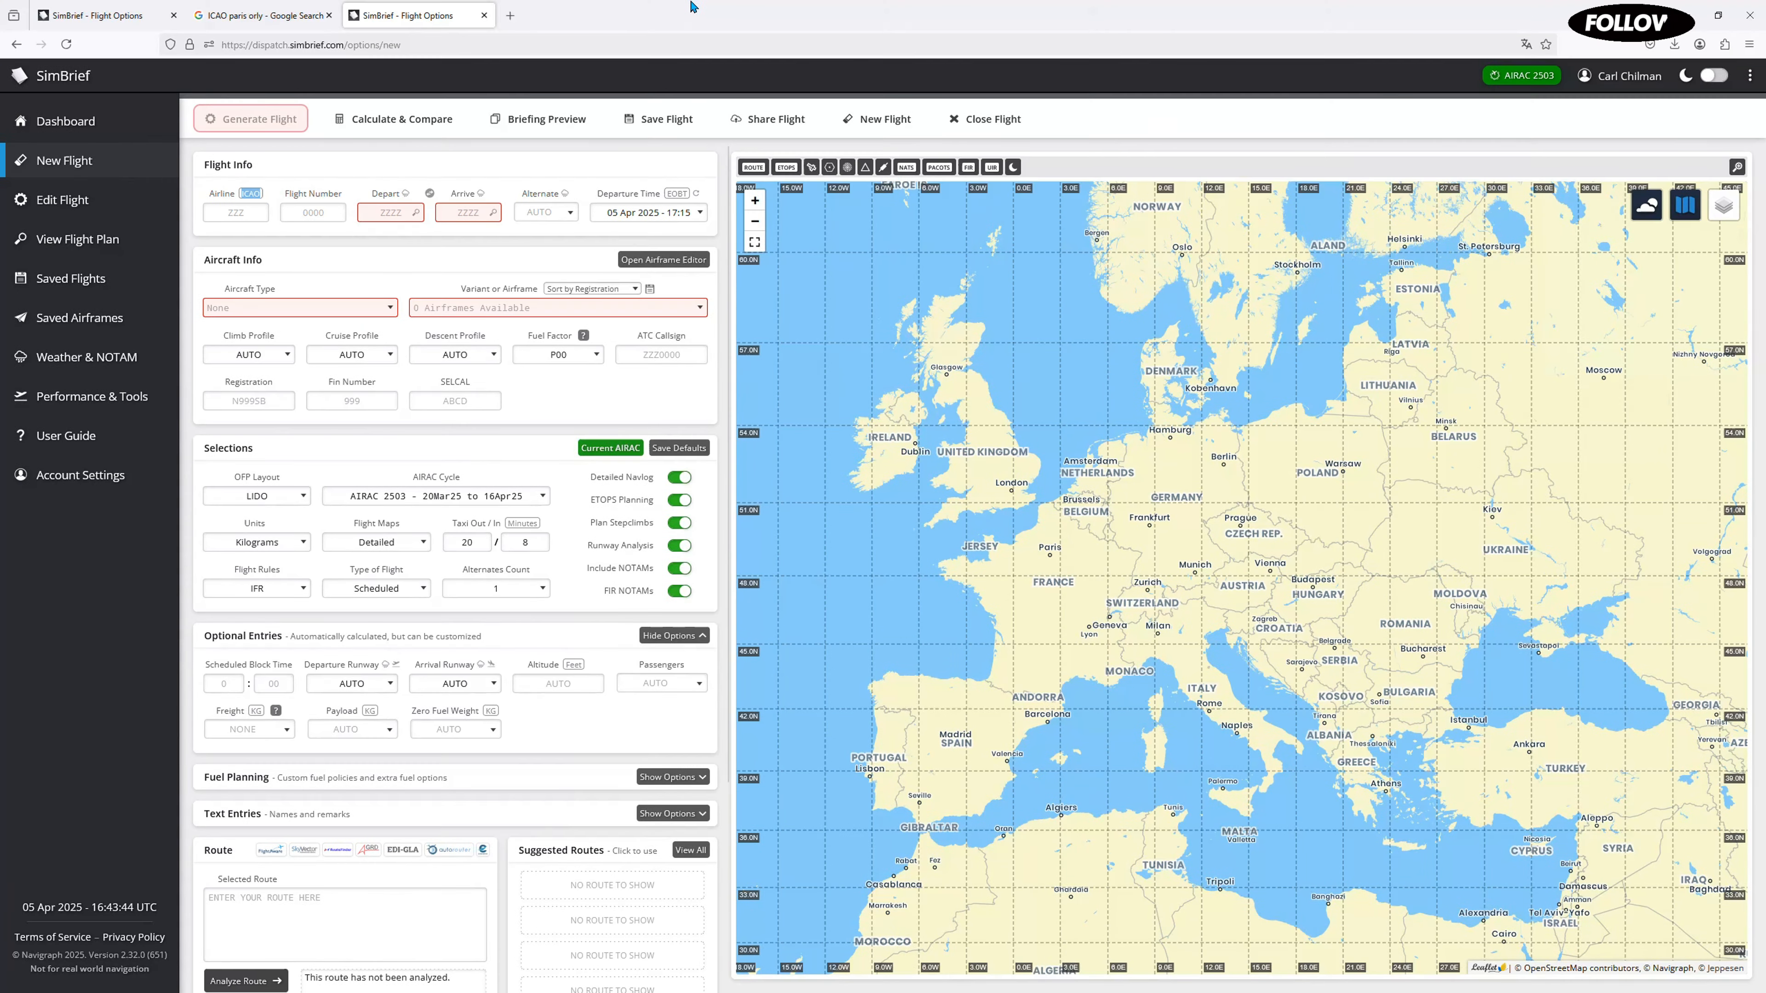
{"action": "left_click", "coordinate": [504, 15]}
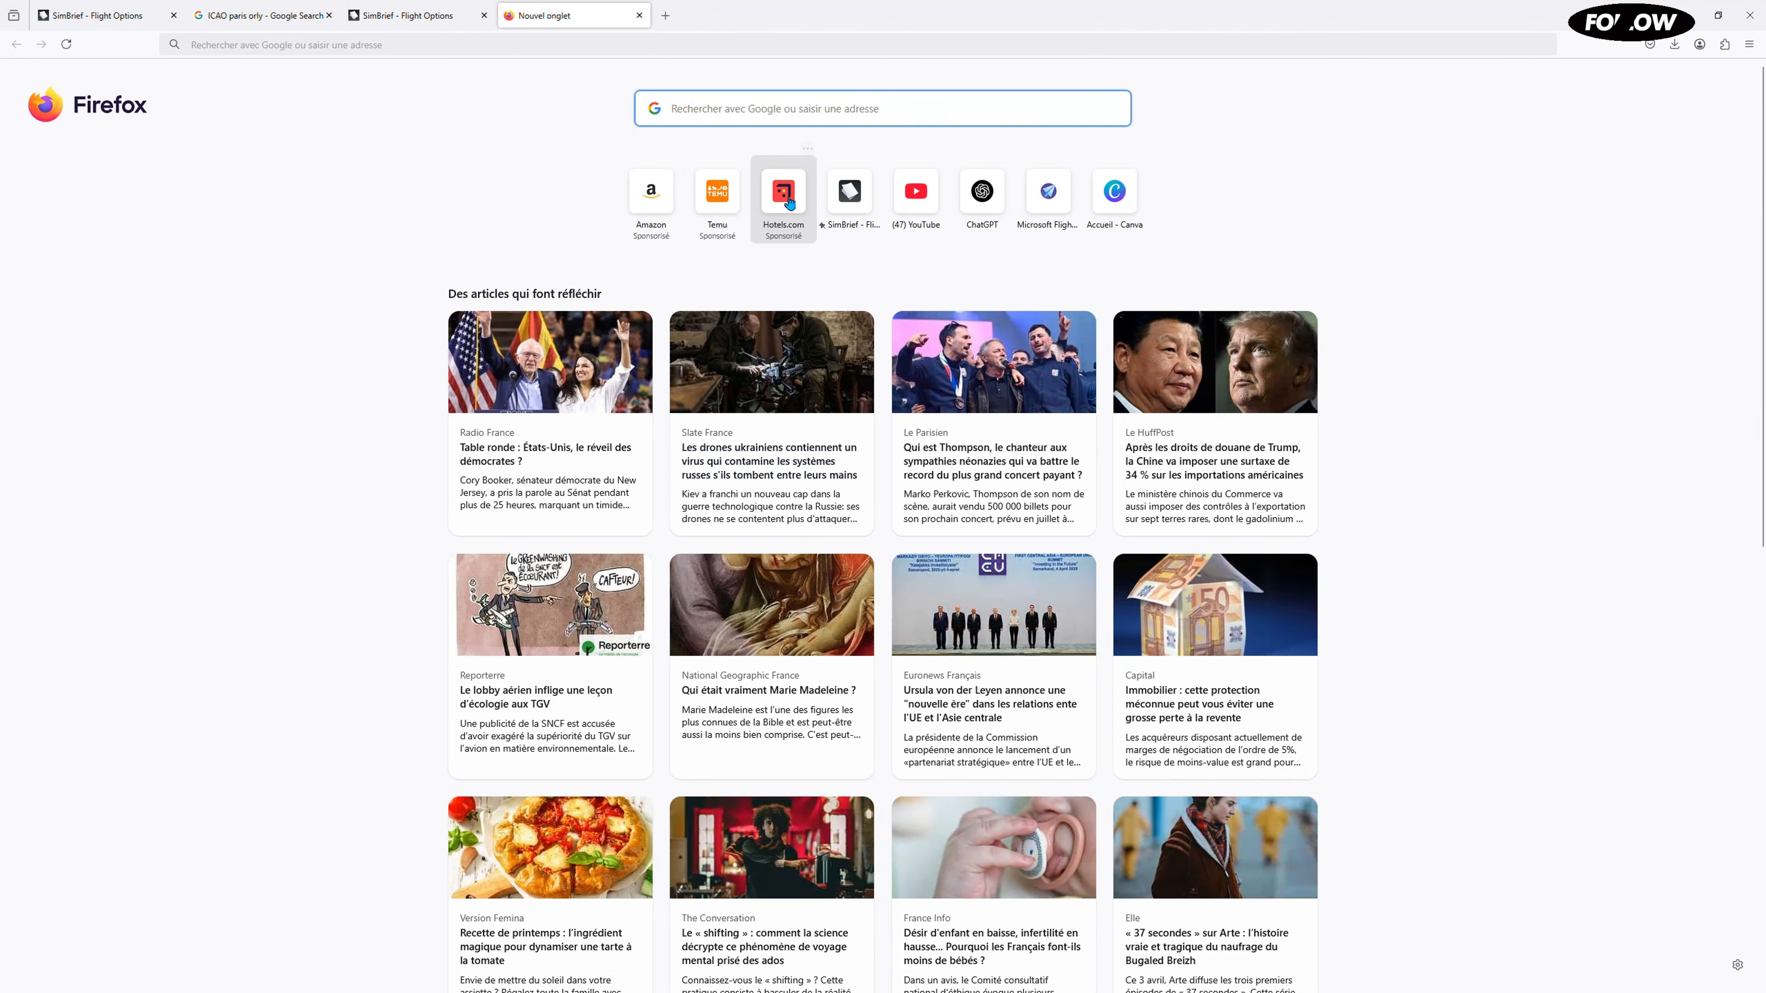
{"action": "type", "text": "ICAO"}
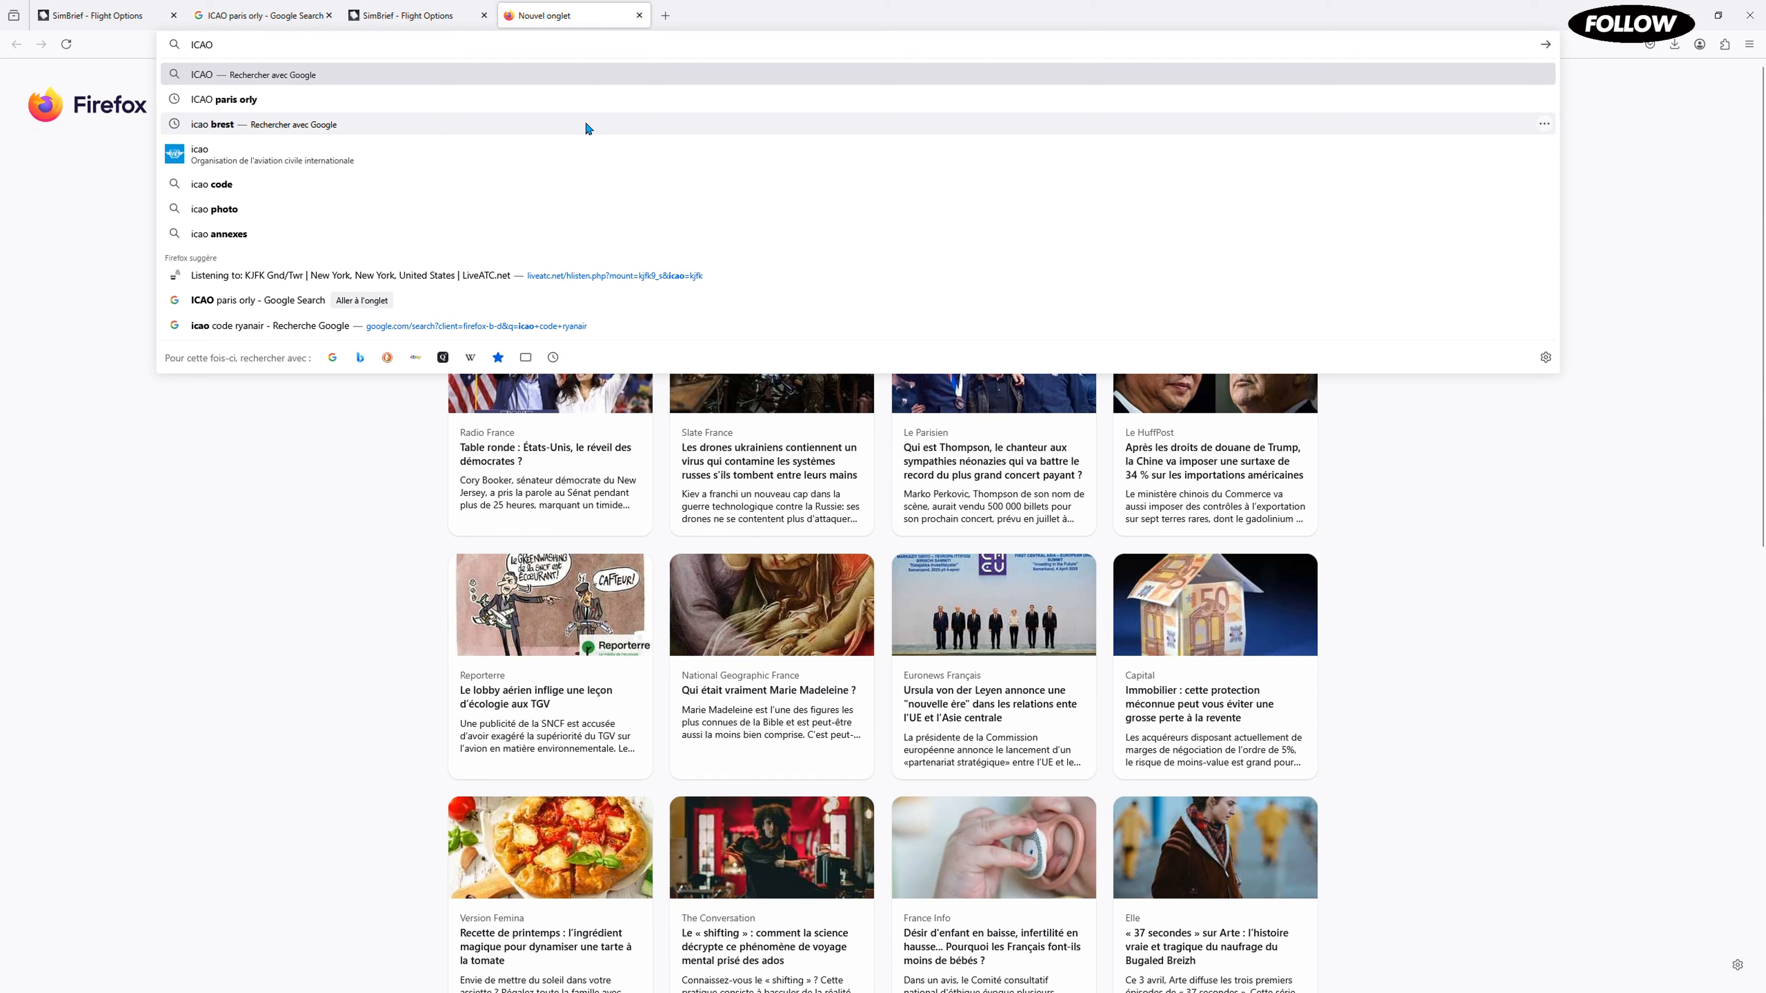
{"action": "type", "text": "ryanair"}
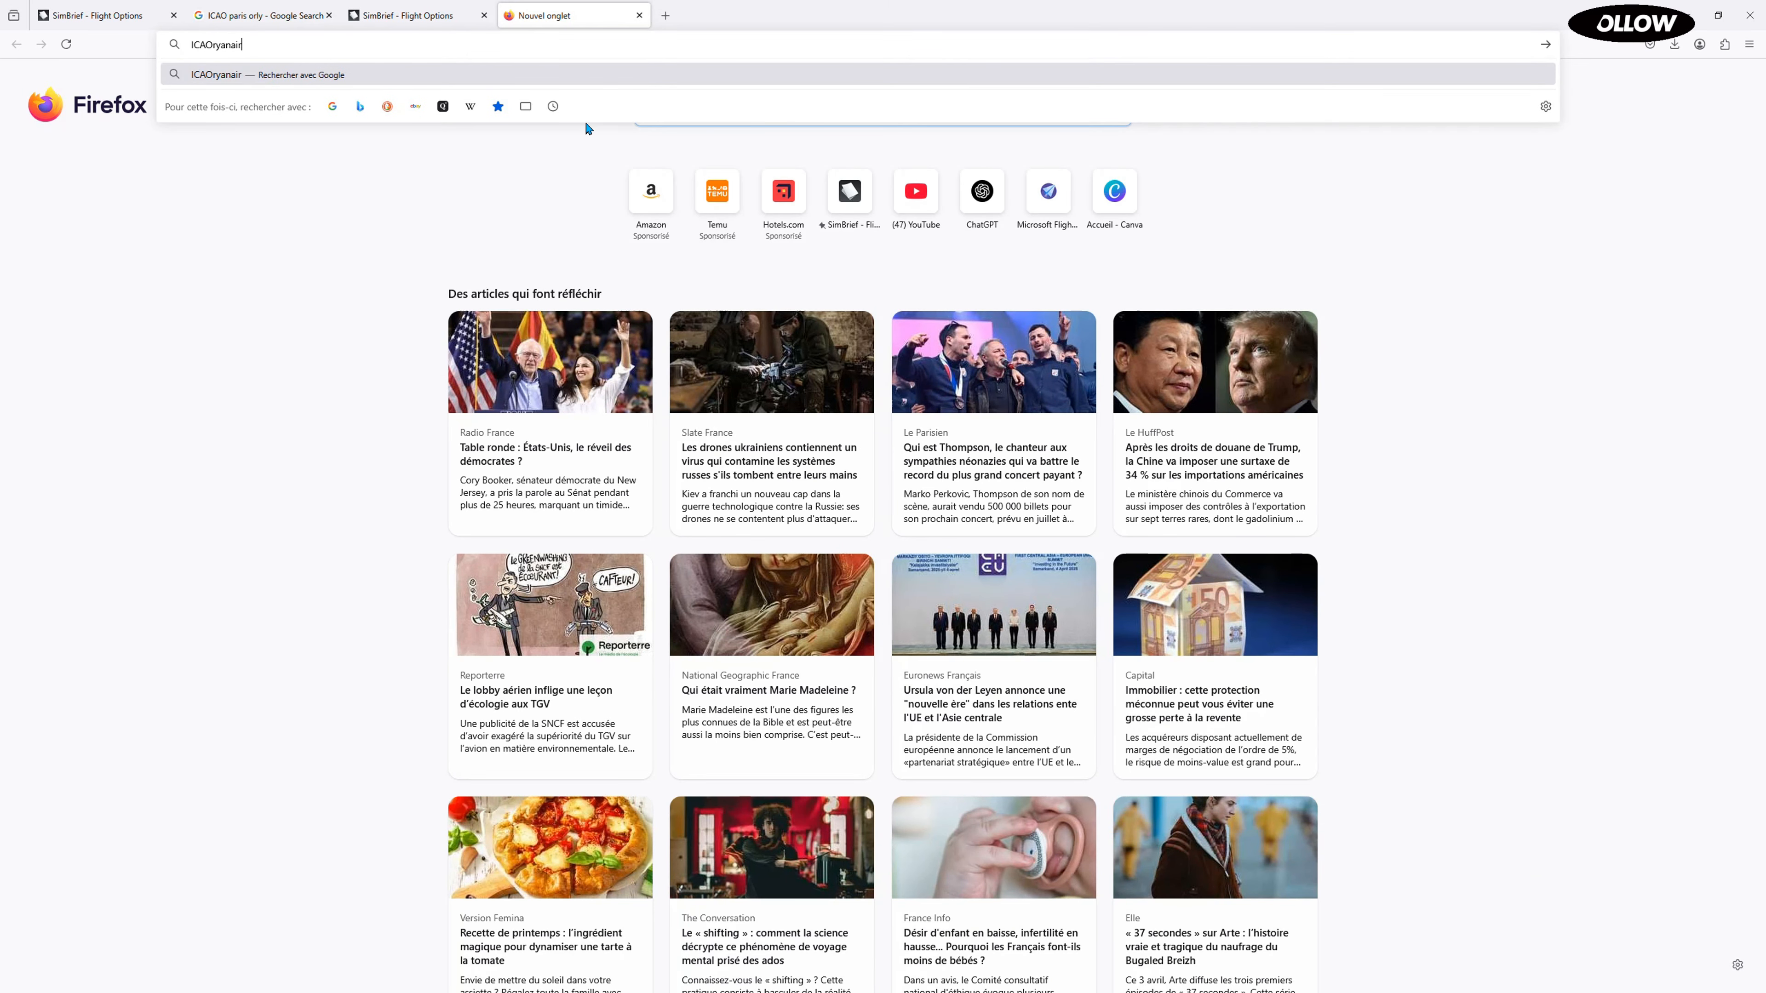
{"action": "key", "text": "Return"}
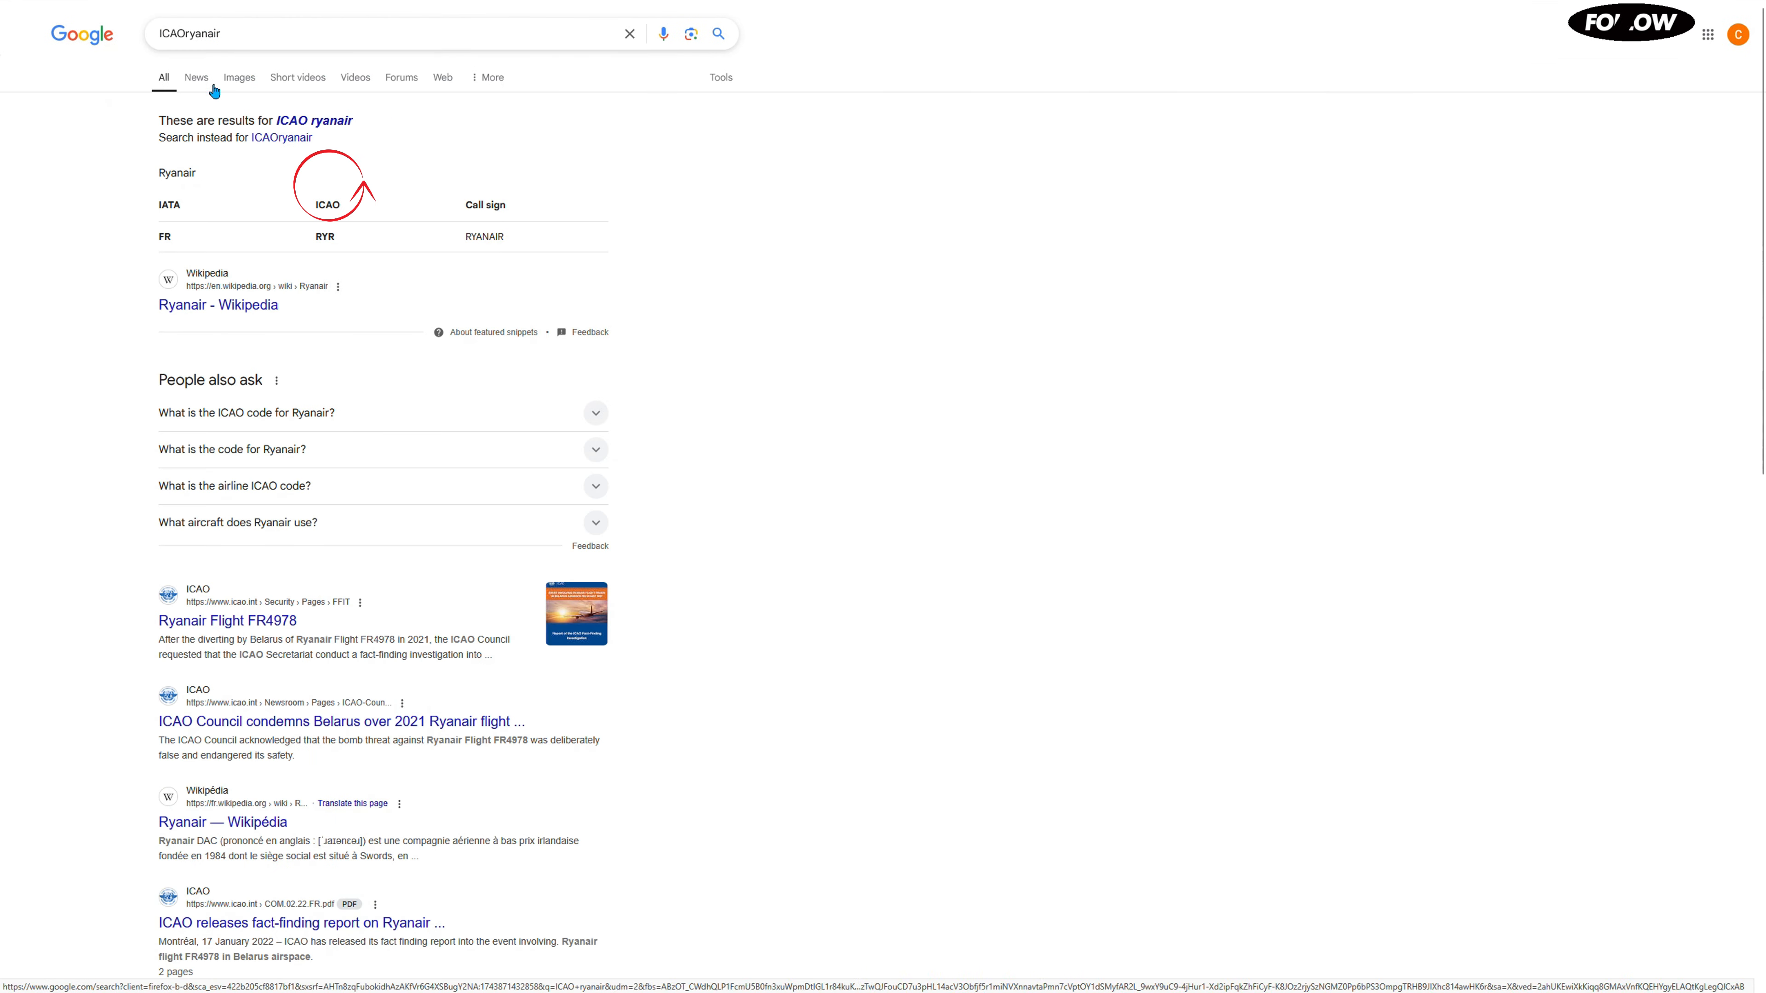
{"action": "left_click", "coordinate": [299, 121]}
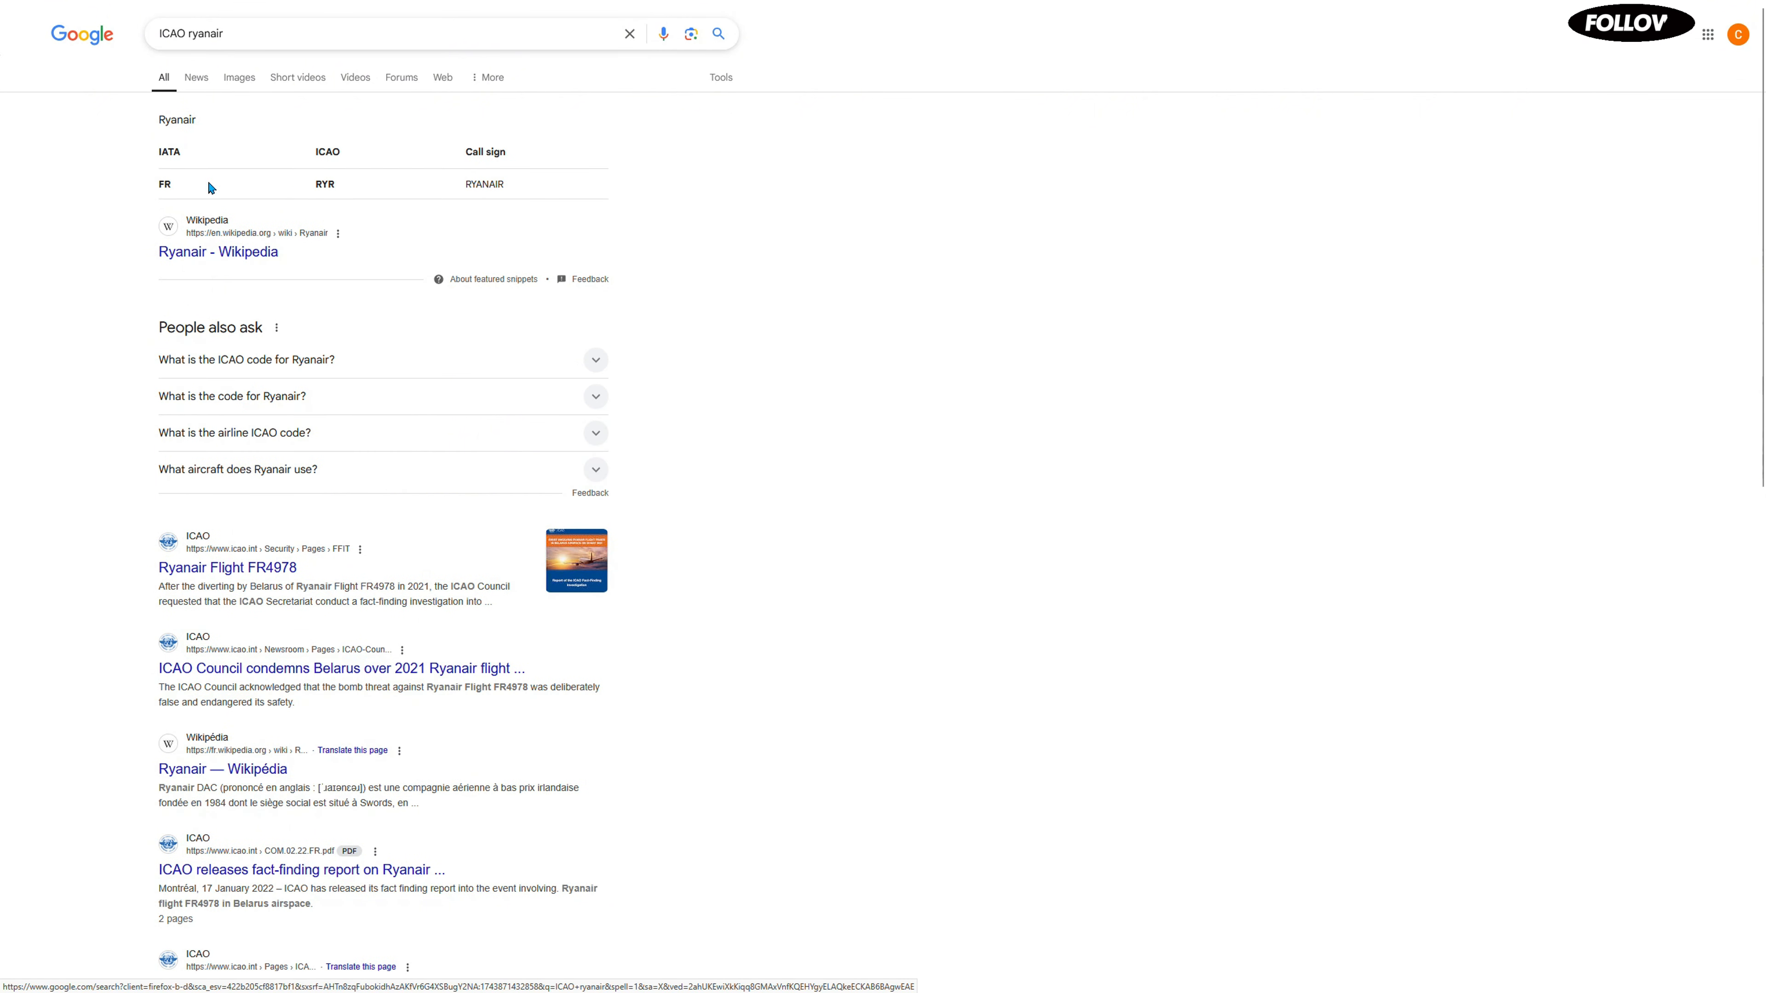
{"action": "left_click_drag", "start_coordinate": [318, 183], "coordinate": [395, 195]}
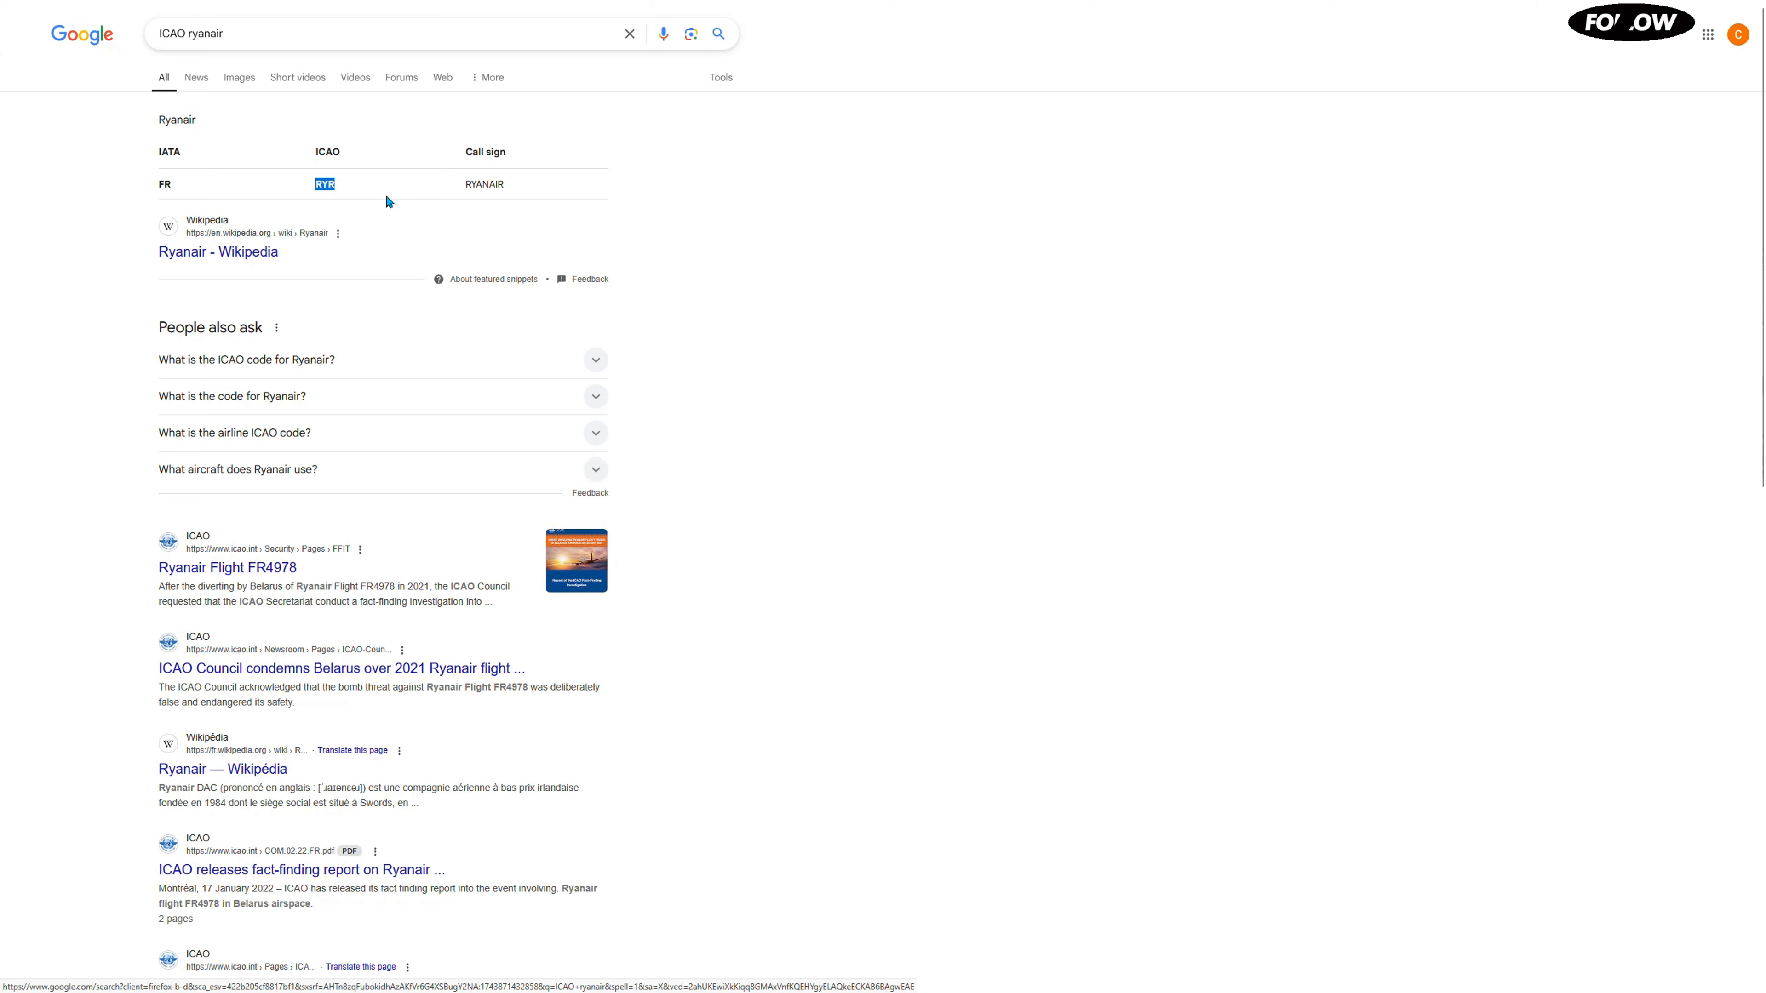
Switch back to the SimBrief flight options and try several flight numbers, ending with 233
{"action": "left_click", "coordinate": [403, 15]}
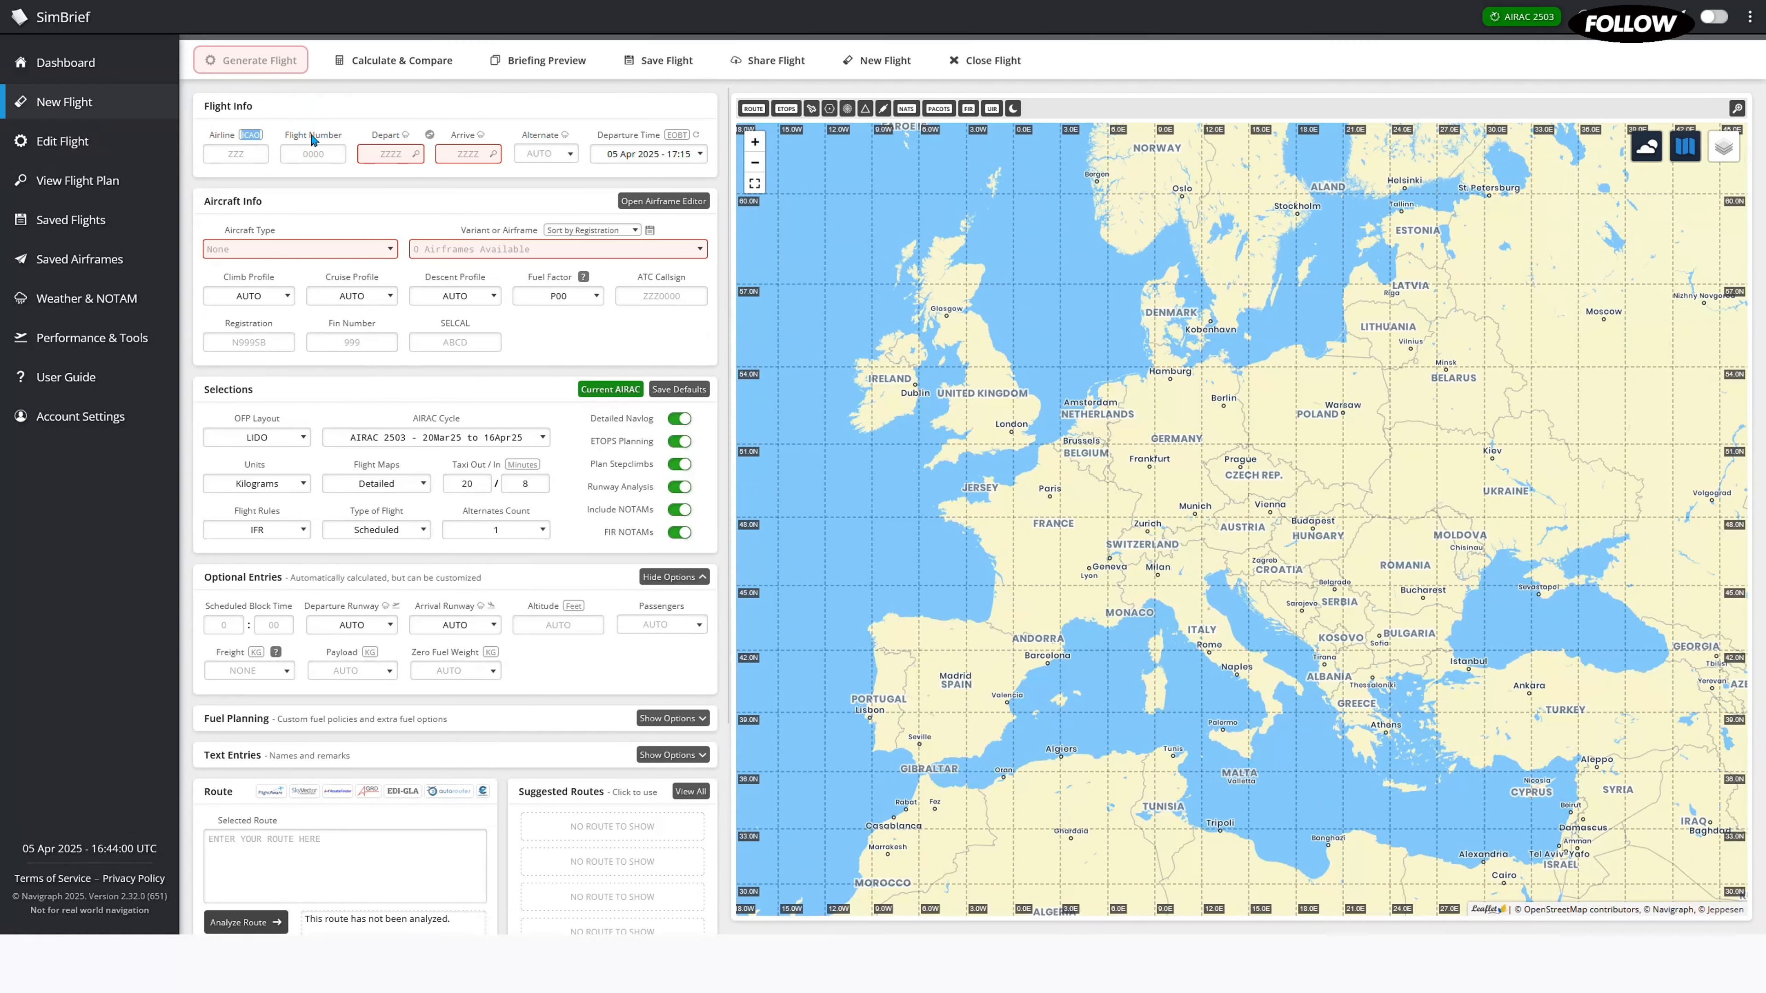
{"action": "left_click", "coordinate": [316, 153]}
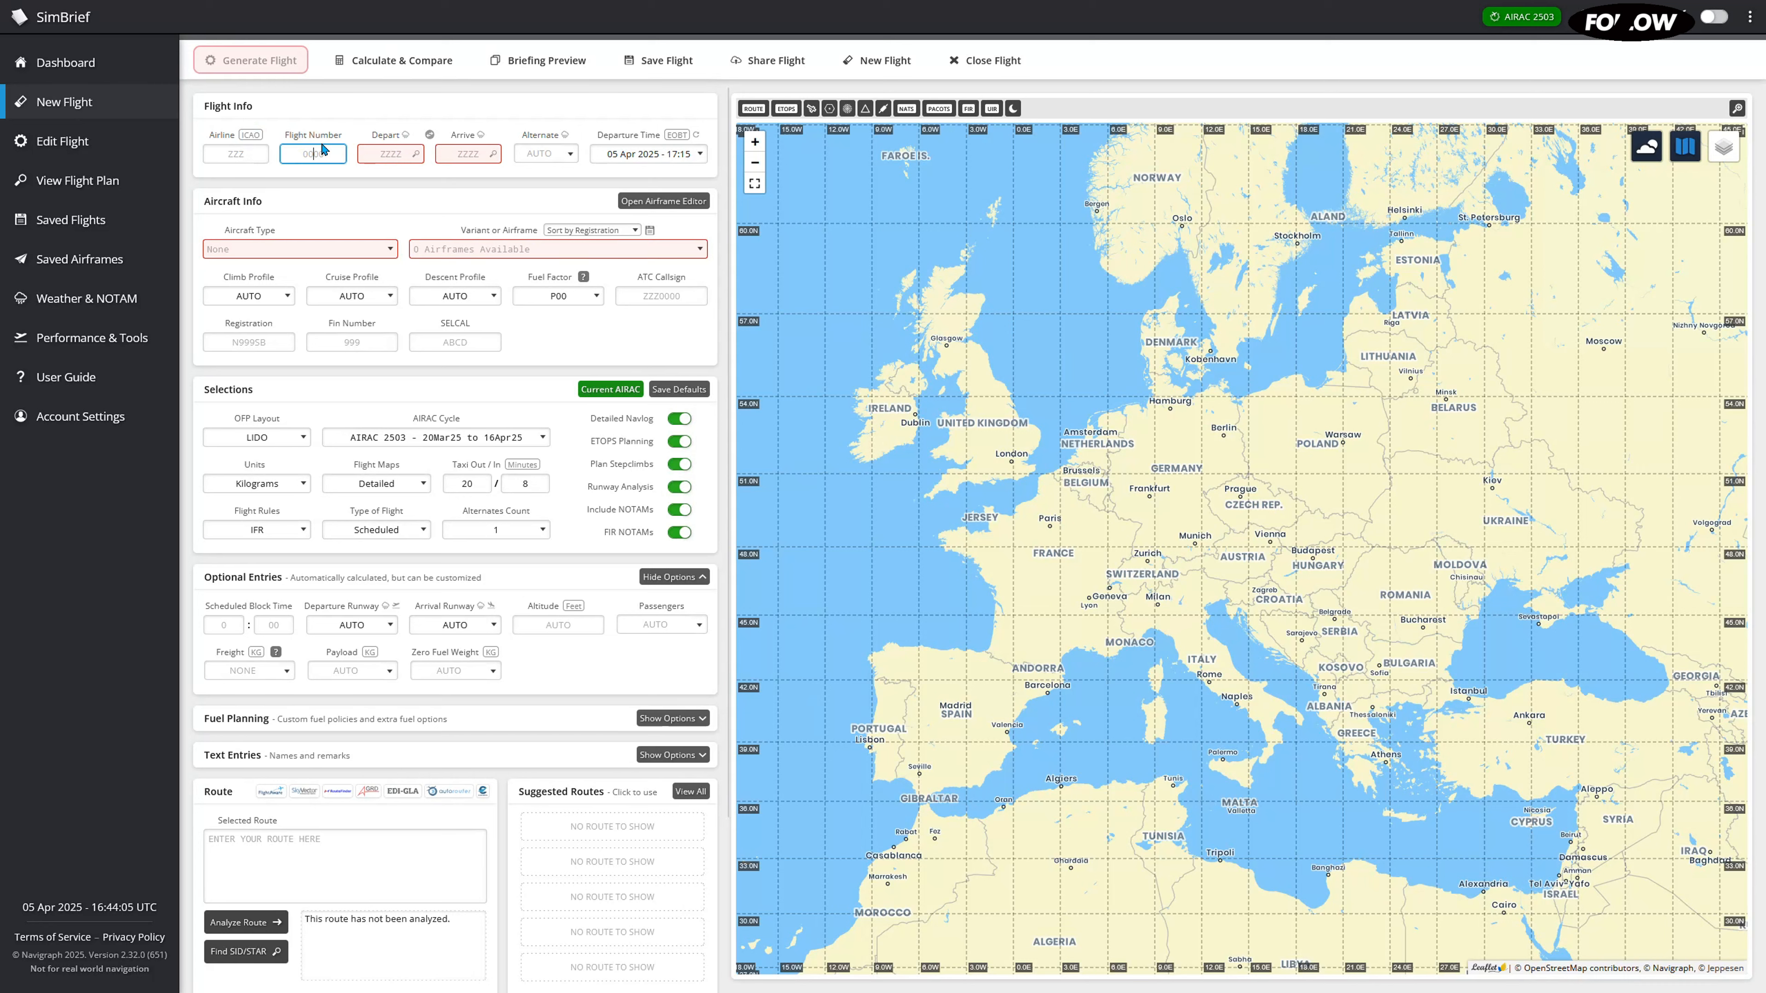
{"action": "type", "text": "233"}
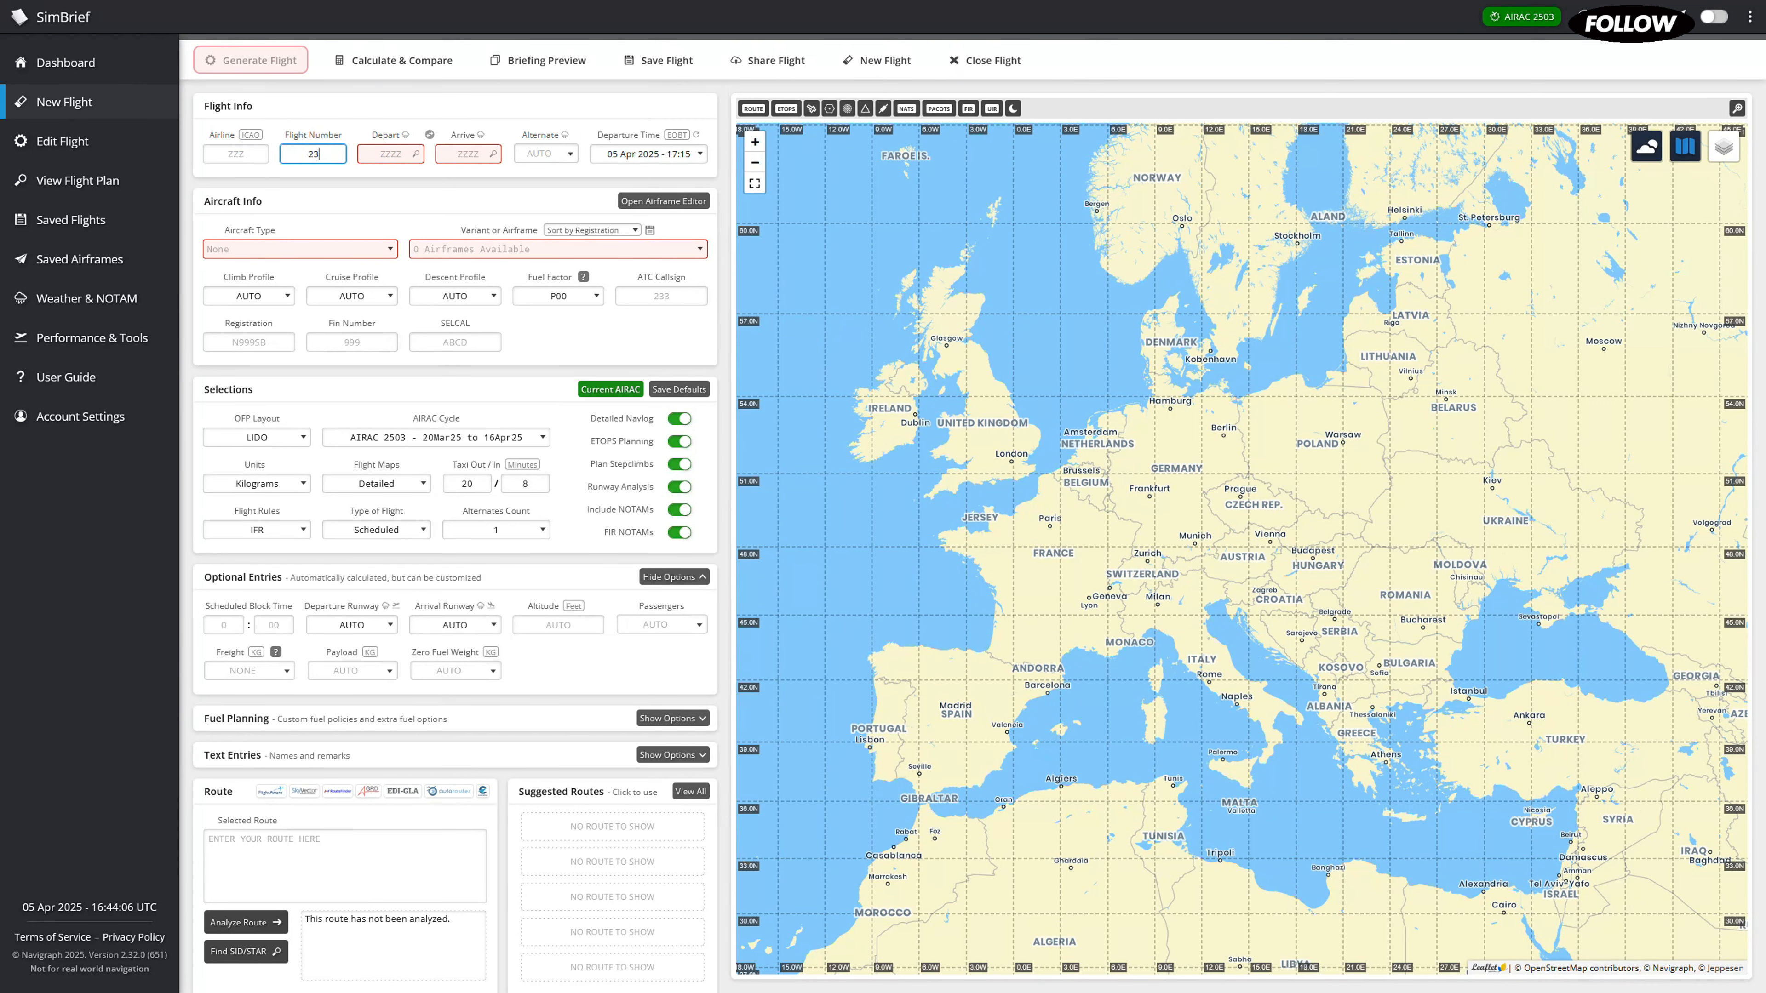
{"action": "key", "text": "BackSpace"}
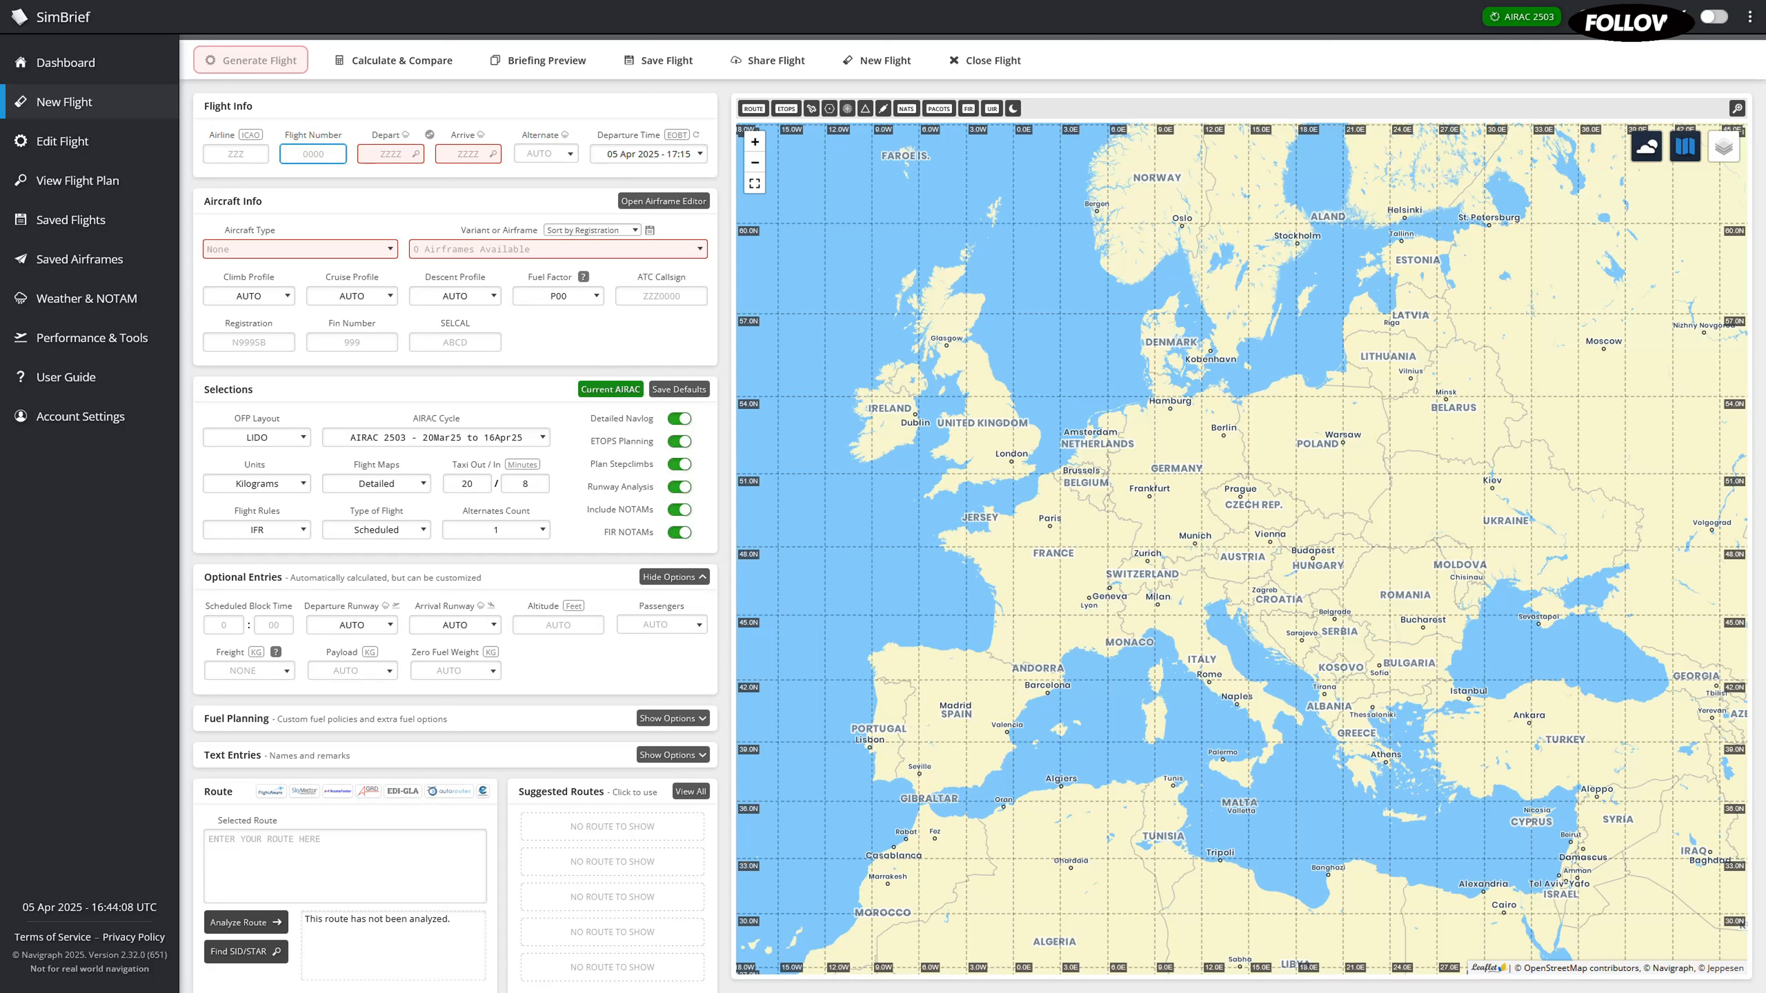
{"action": "type", "text": "477"}
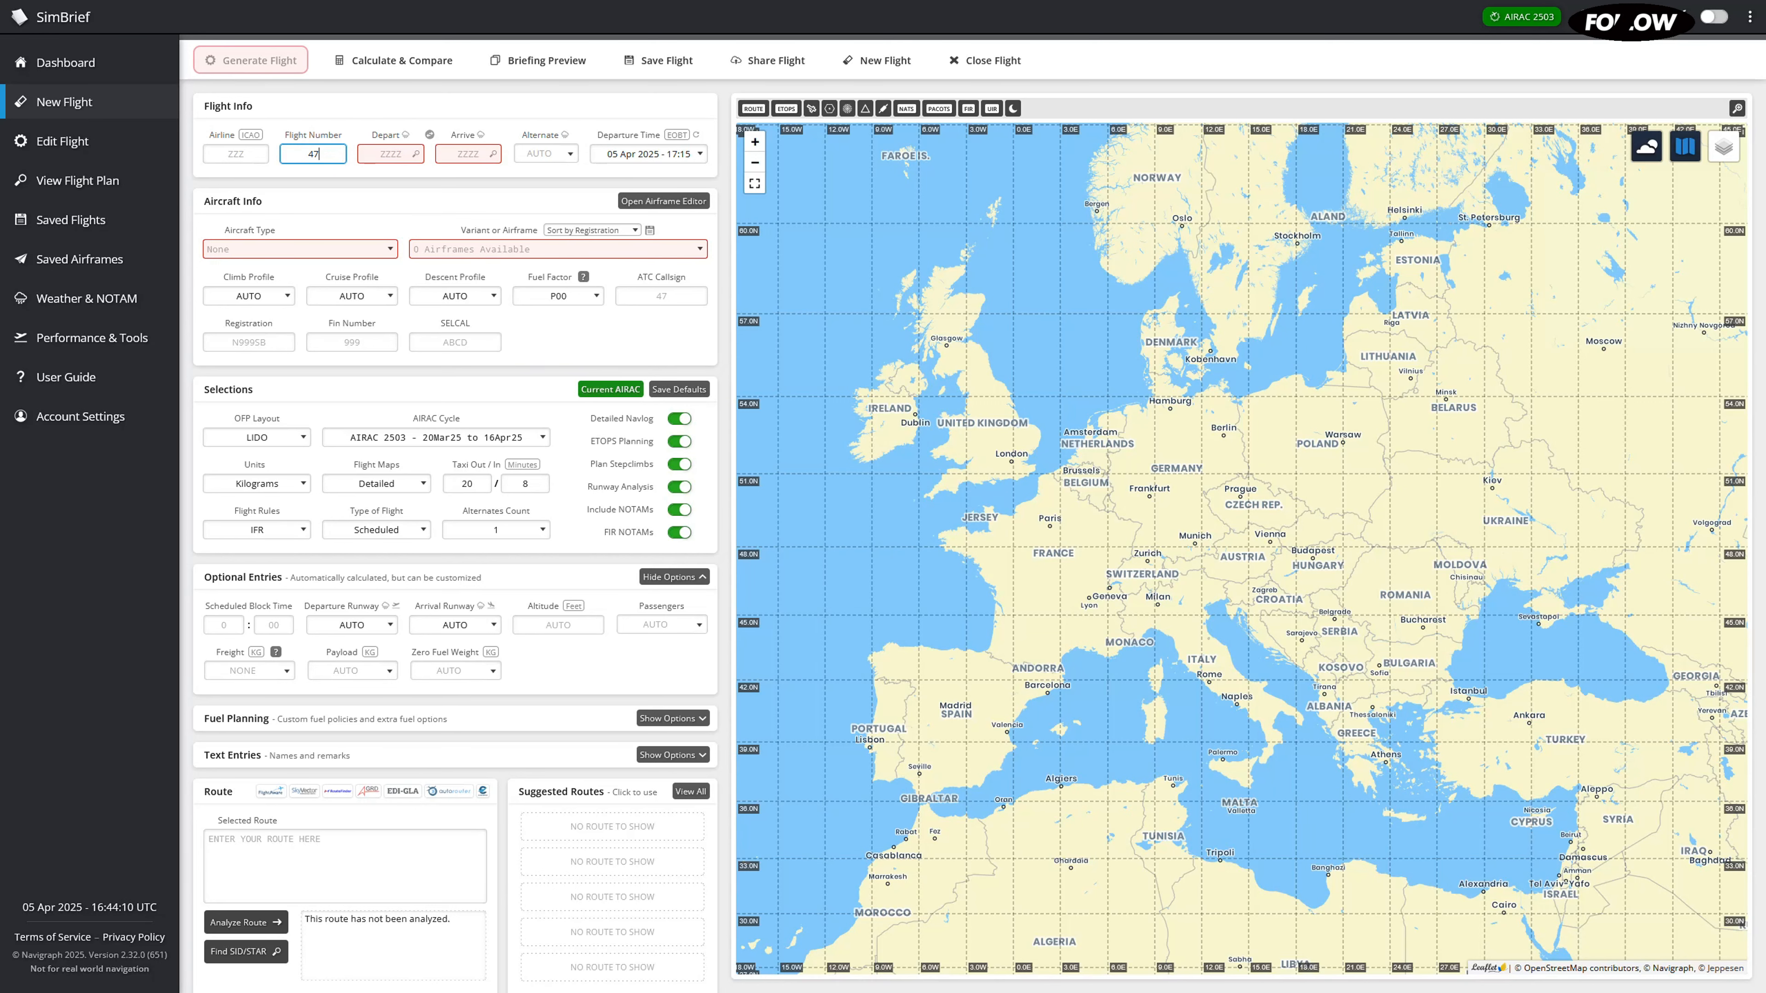
{"action": "key", "text": "BackSpace"}
{"action": "key", "text": "BackSpace"}
{"action": "type", "text": "588"}
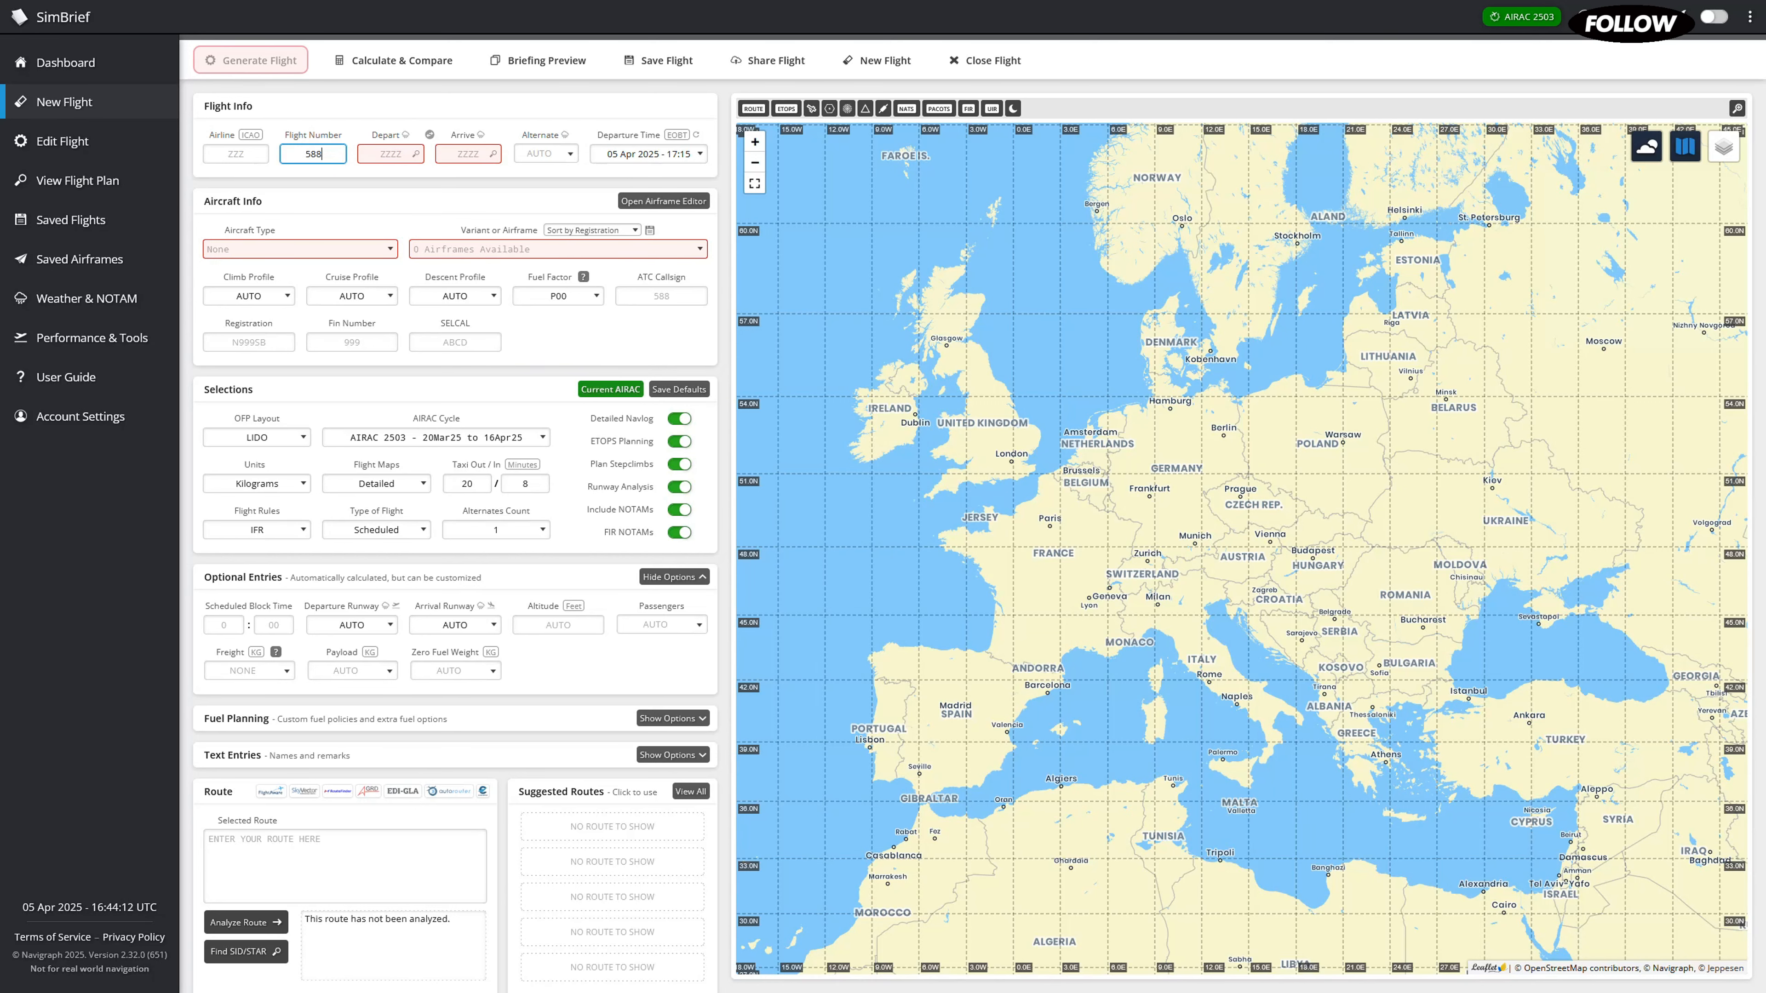
{"action": "key", "text": "BackSpace"}
{"action": "key", "text": "BackSpace"}
{"action": "key", "text": "BackSpace"}
{"action": "type", "text": "233"}
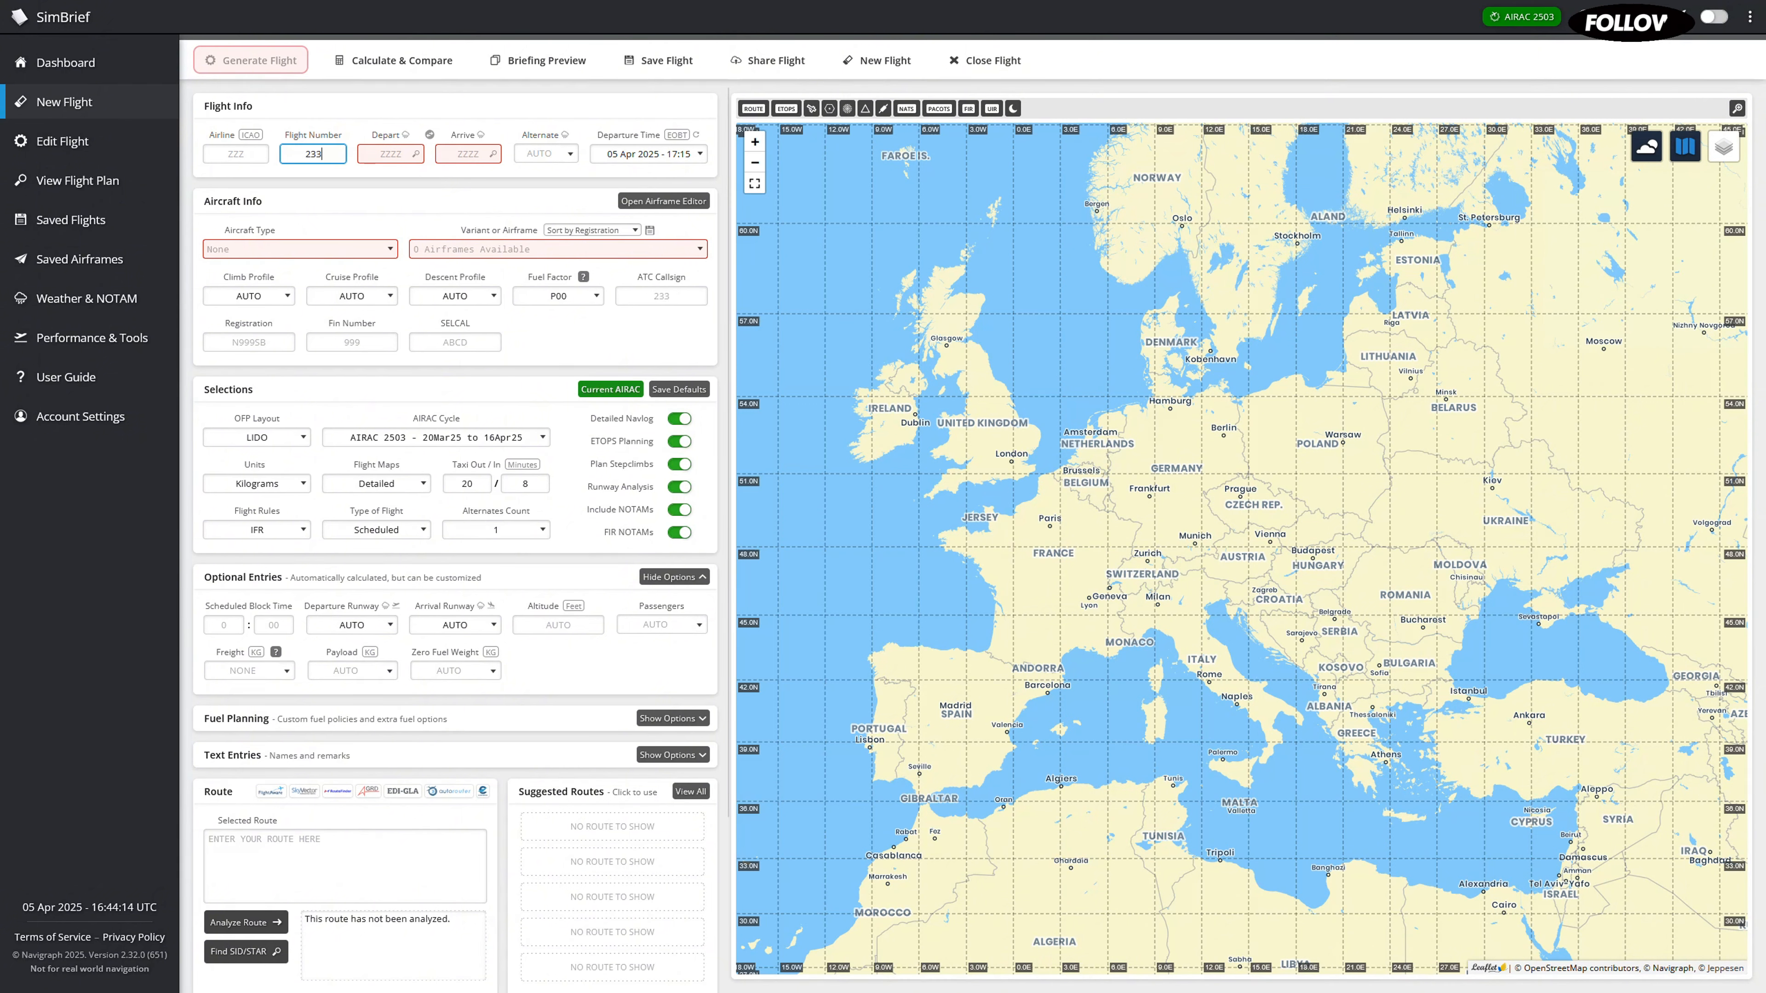
{"action": "mouse_move", "coordinate": [370, 139]}
{"action": "left_mouse_down"}
{"action": "mouse_move", "coordinate": [421, 137]}
{"action": "mouse_move", "coordinate": [397, 141]}
{"action": "left_mouse_up"}
{"action": "left_click", "coordinate": [365, 159]}
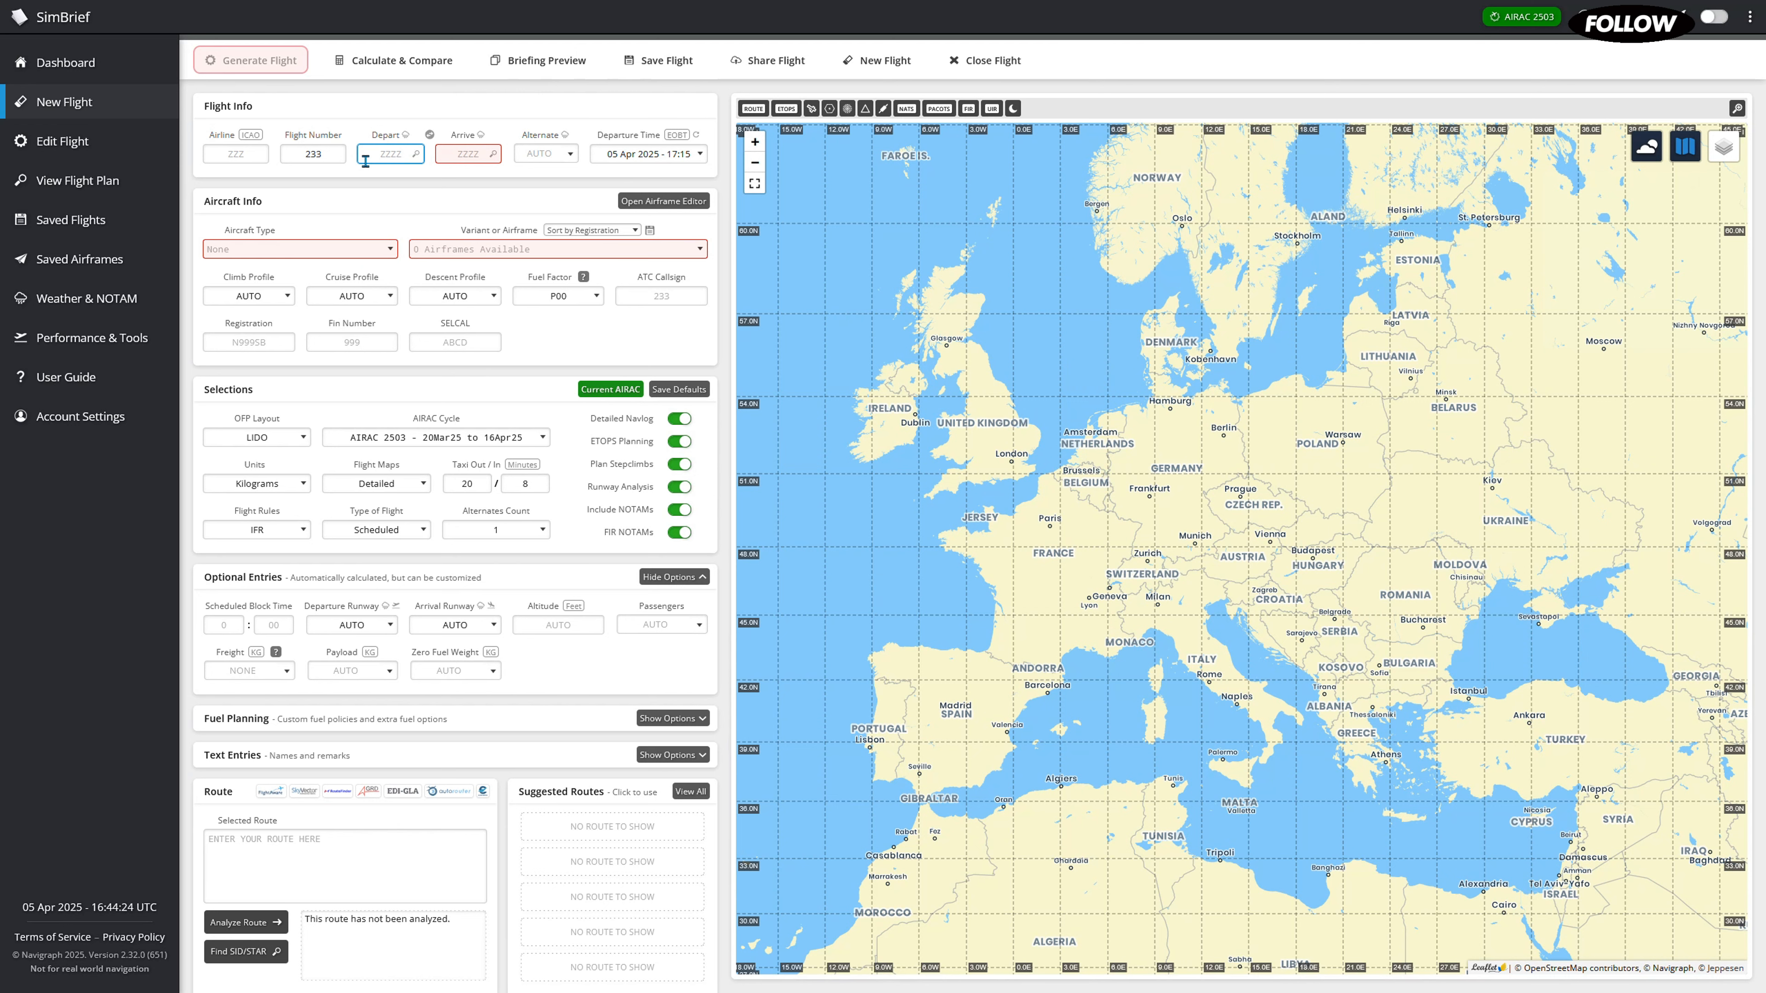
{"action": "key", "text": "ctrl+f"}
{"action": "key", "text": "ctrl+d"}
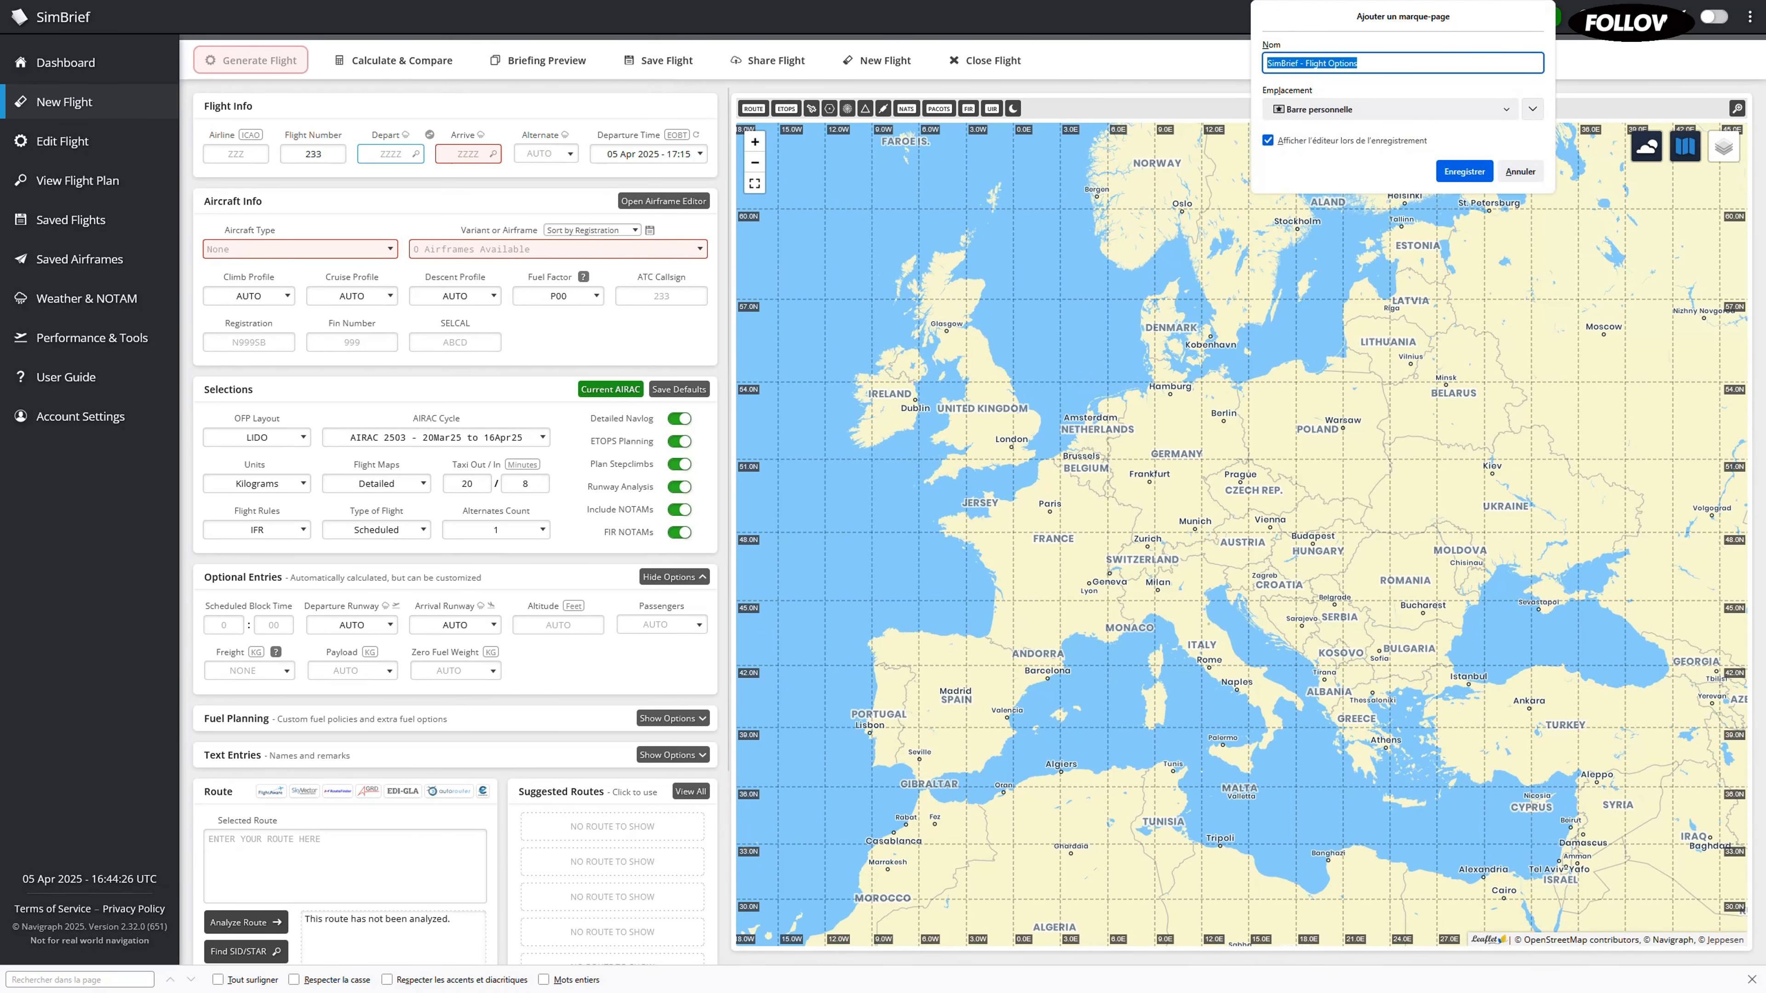
{"action": "left_click", "coordinate": [1520, 171]}
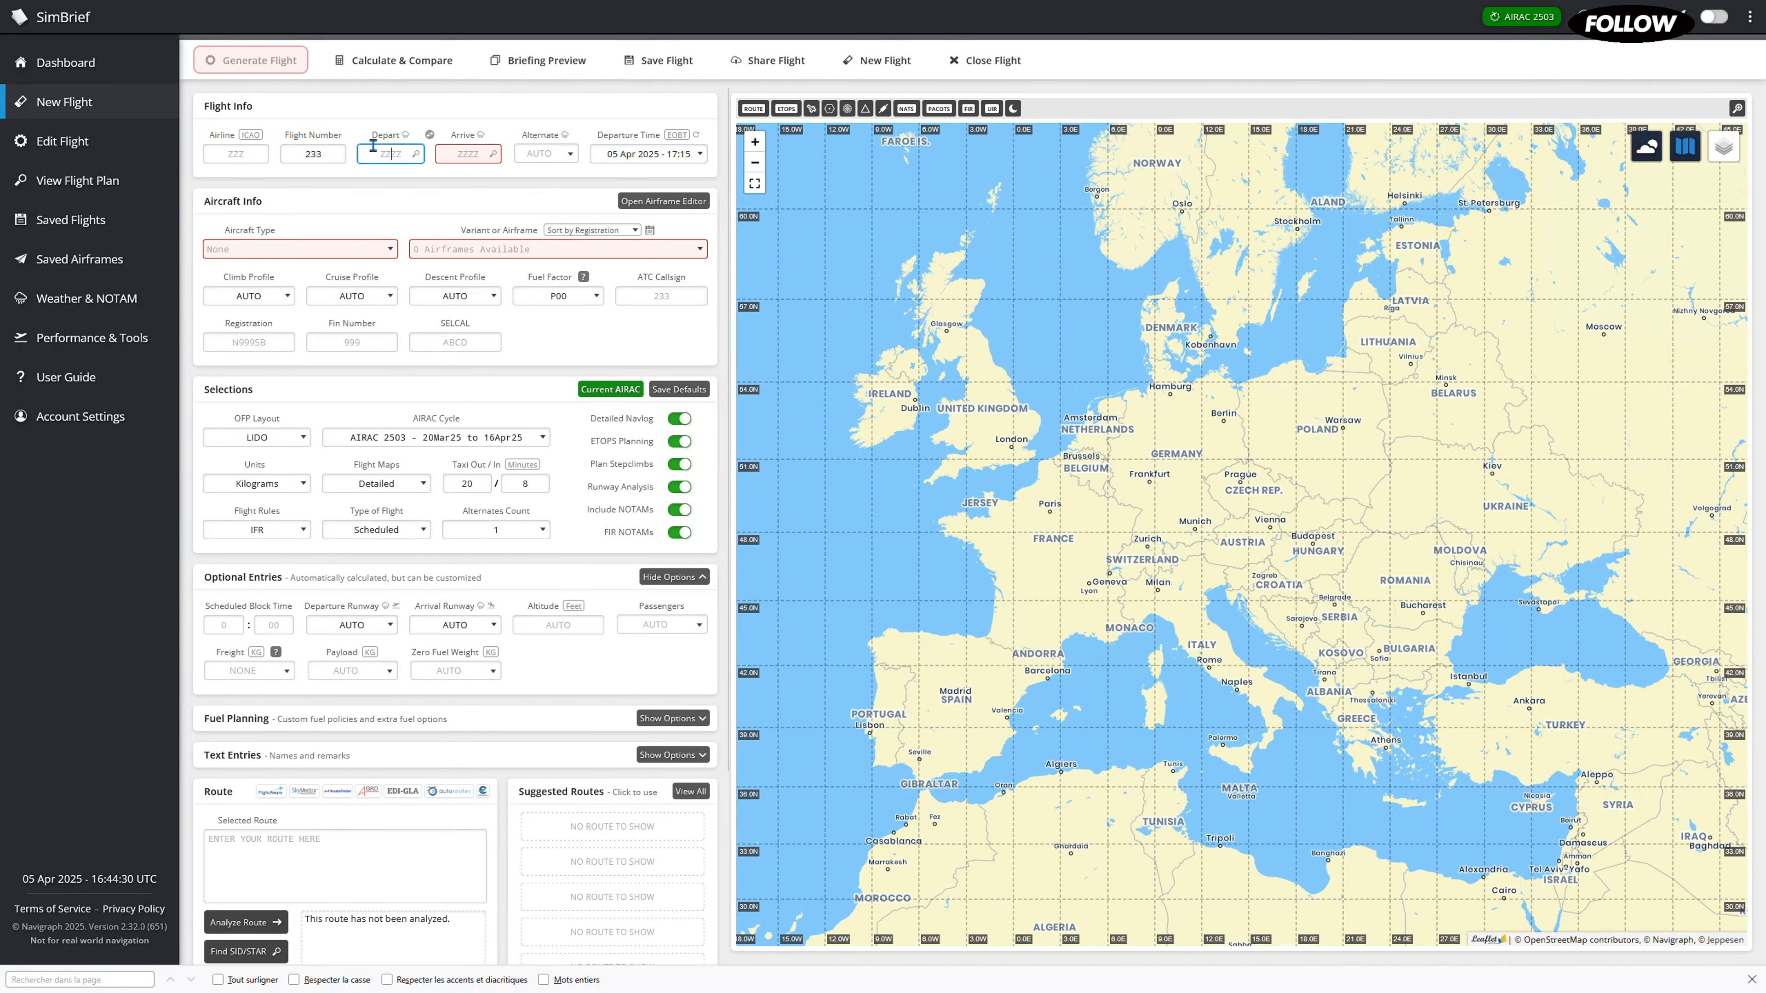
{"action": "key", "text": "ctrl+d"}
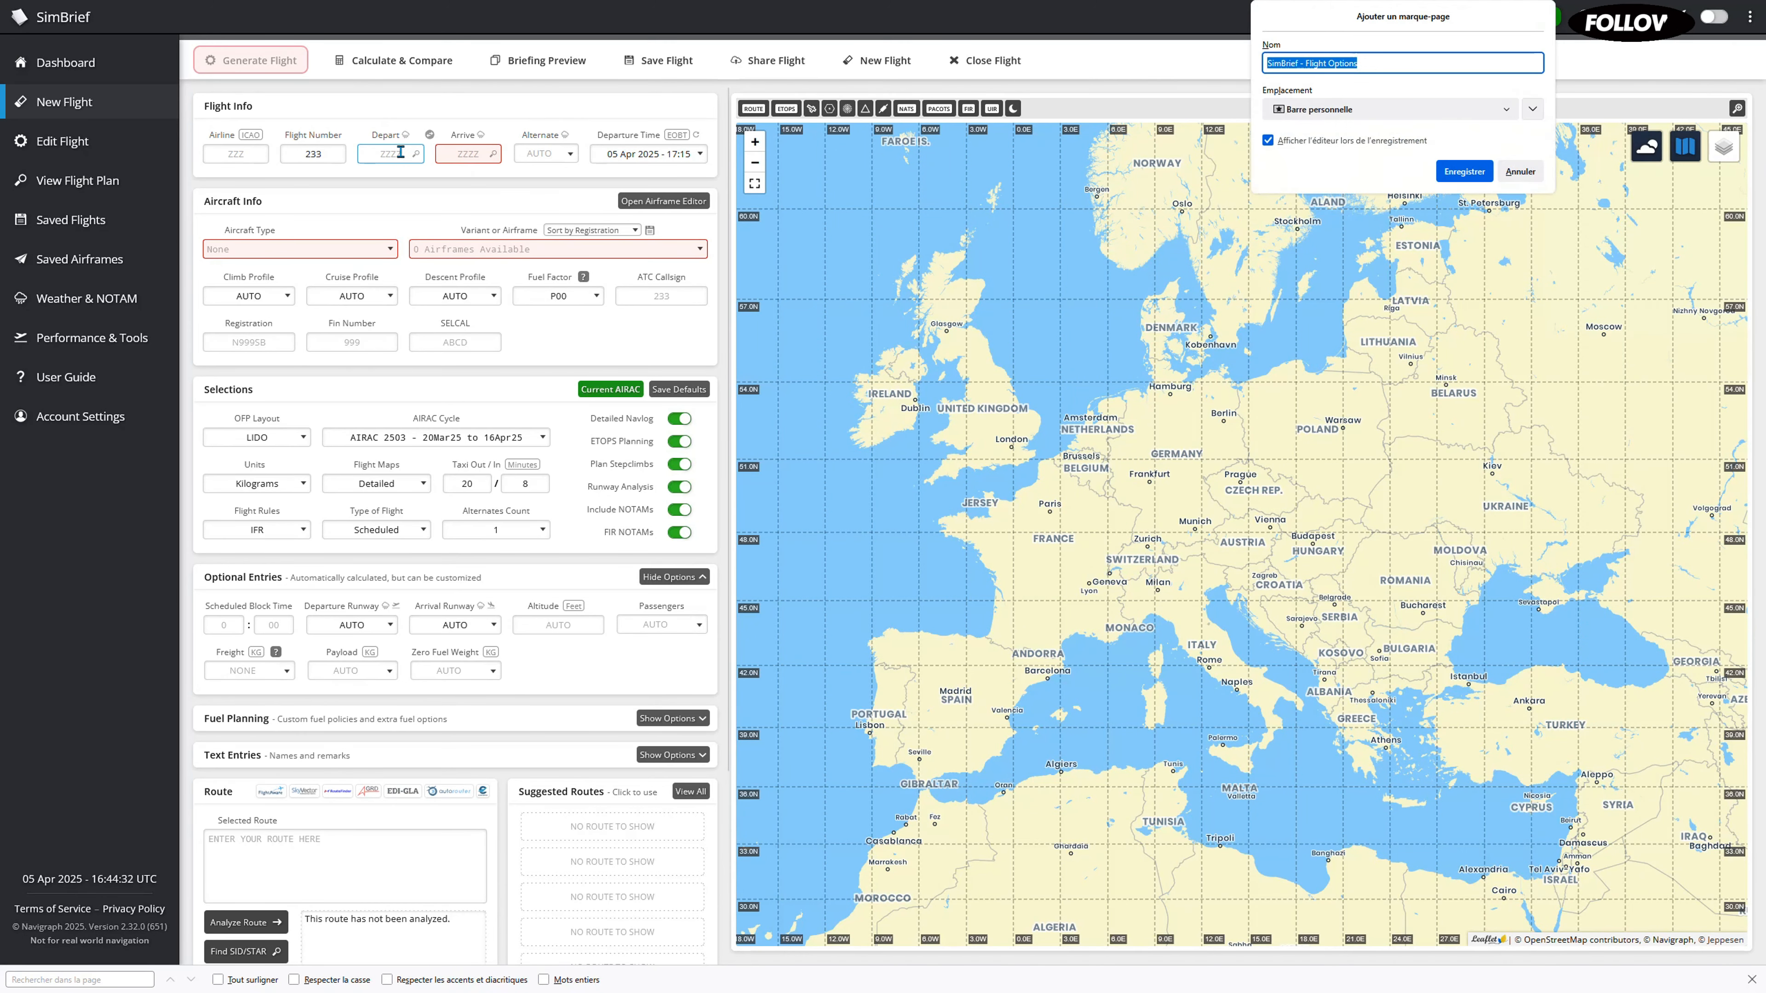
{"action": "left_click", "coordinate": [1521, 177]}
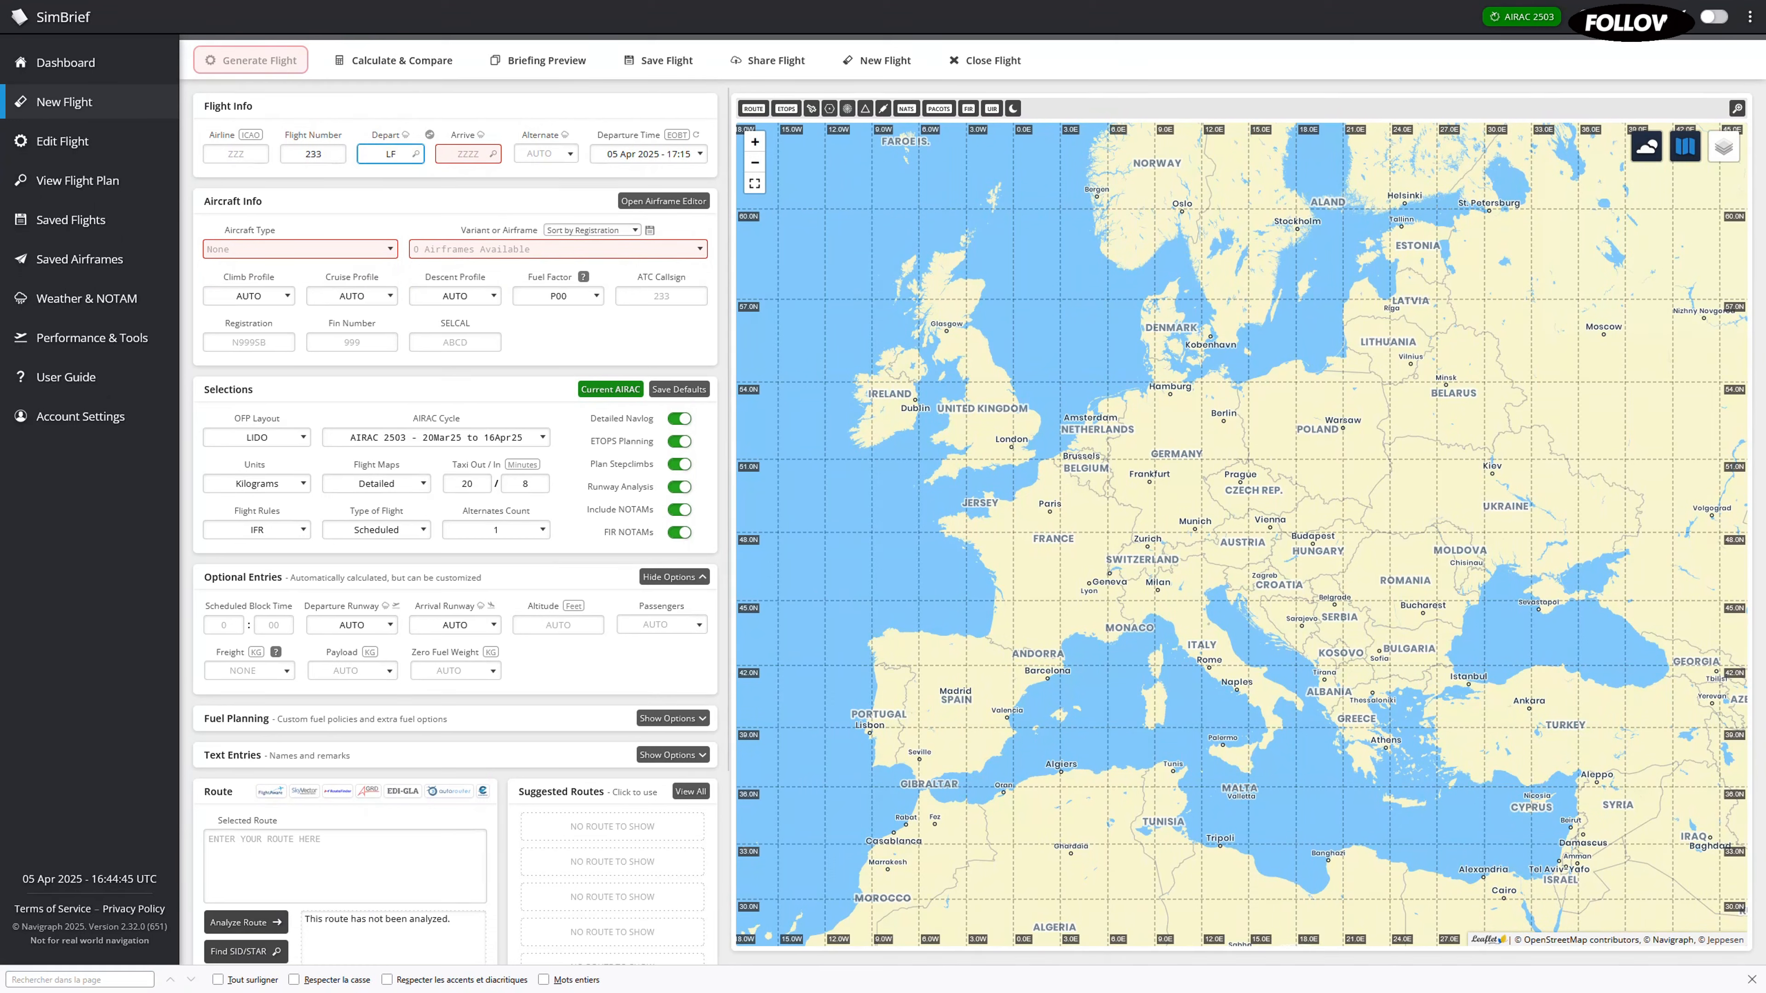
Complete the departure airport code as LFPG and select the entered code
{"action": "type", "text": "PG"}
{"action": "double_click", "coordinate": [407, 153]}
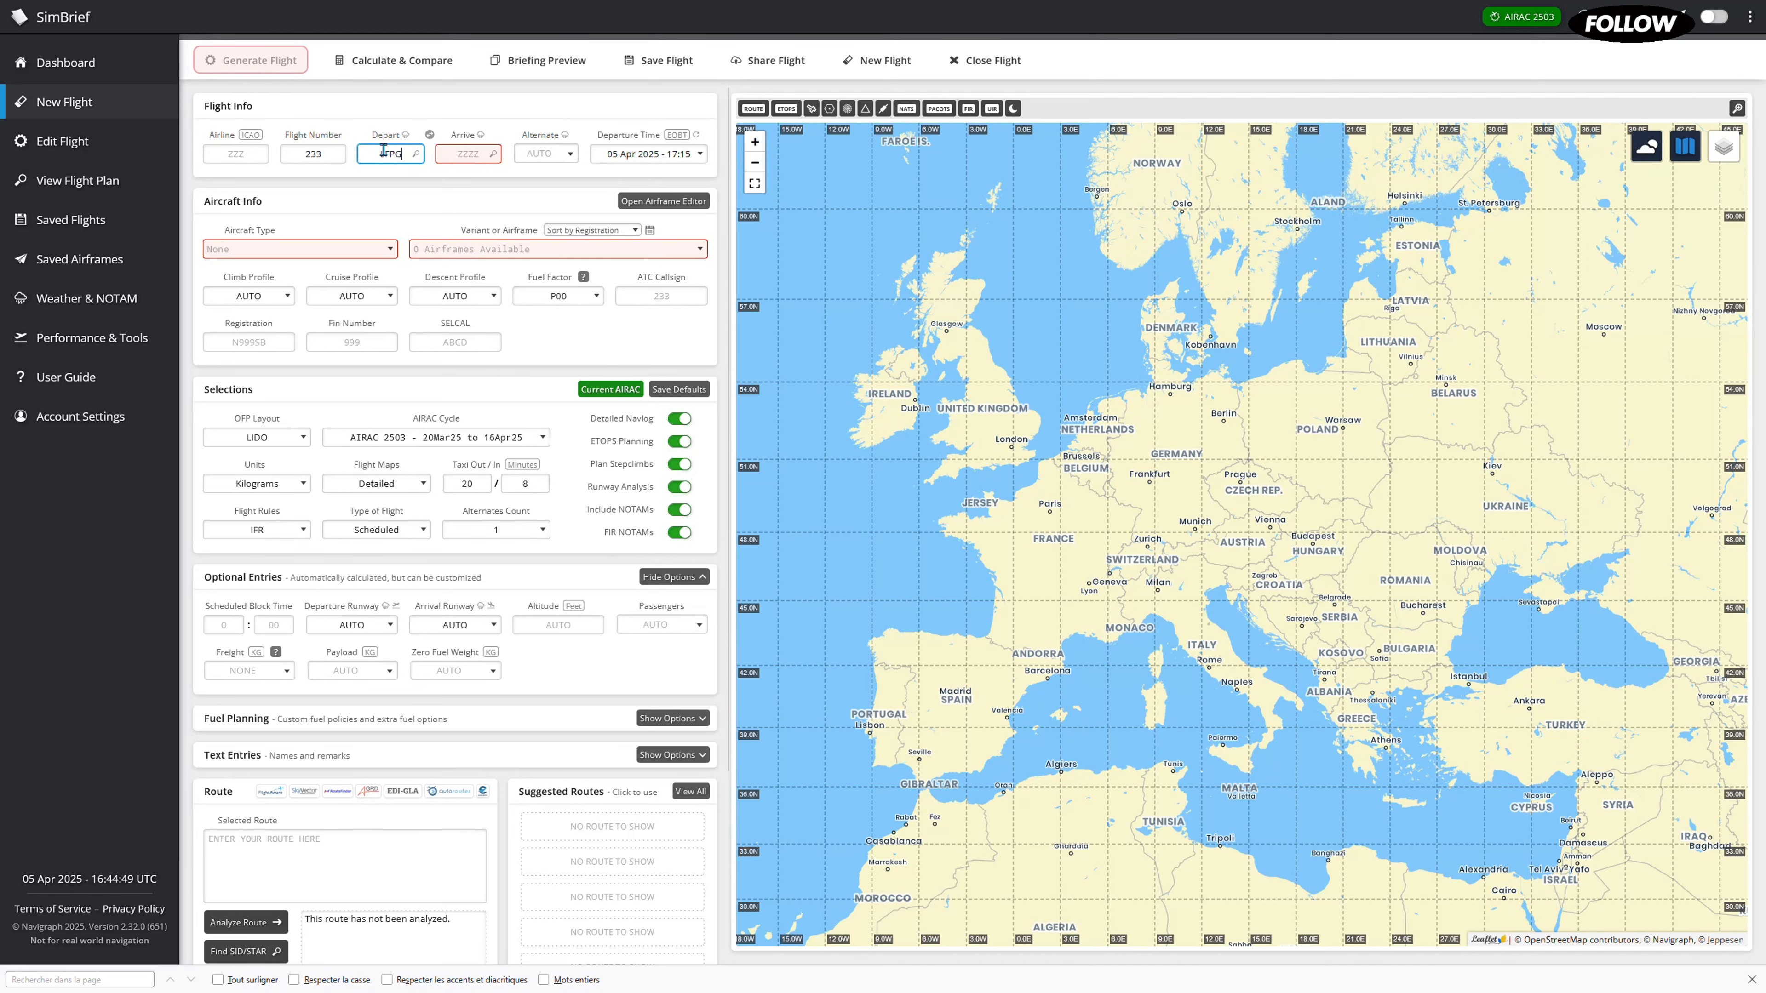
{"action": "left_click", "coordinate": [412, 175]}
{"action": "left_click_drag", "start_coordinate": [371, 154], "coordinate": [413, 166]}
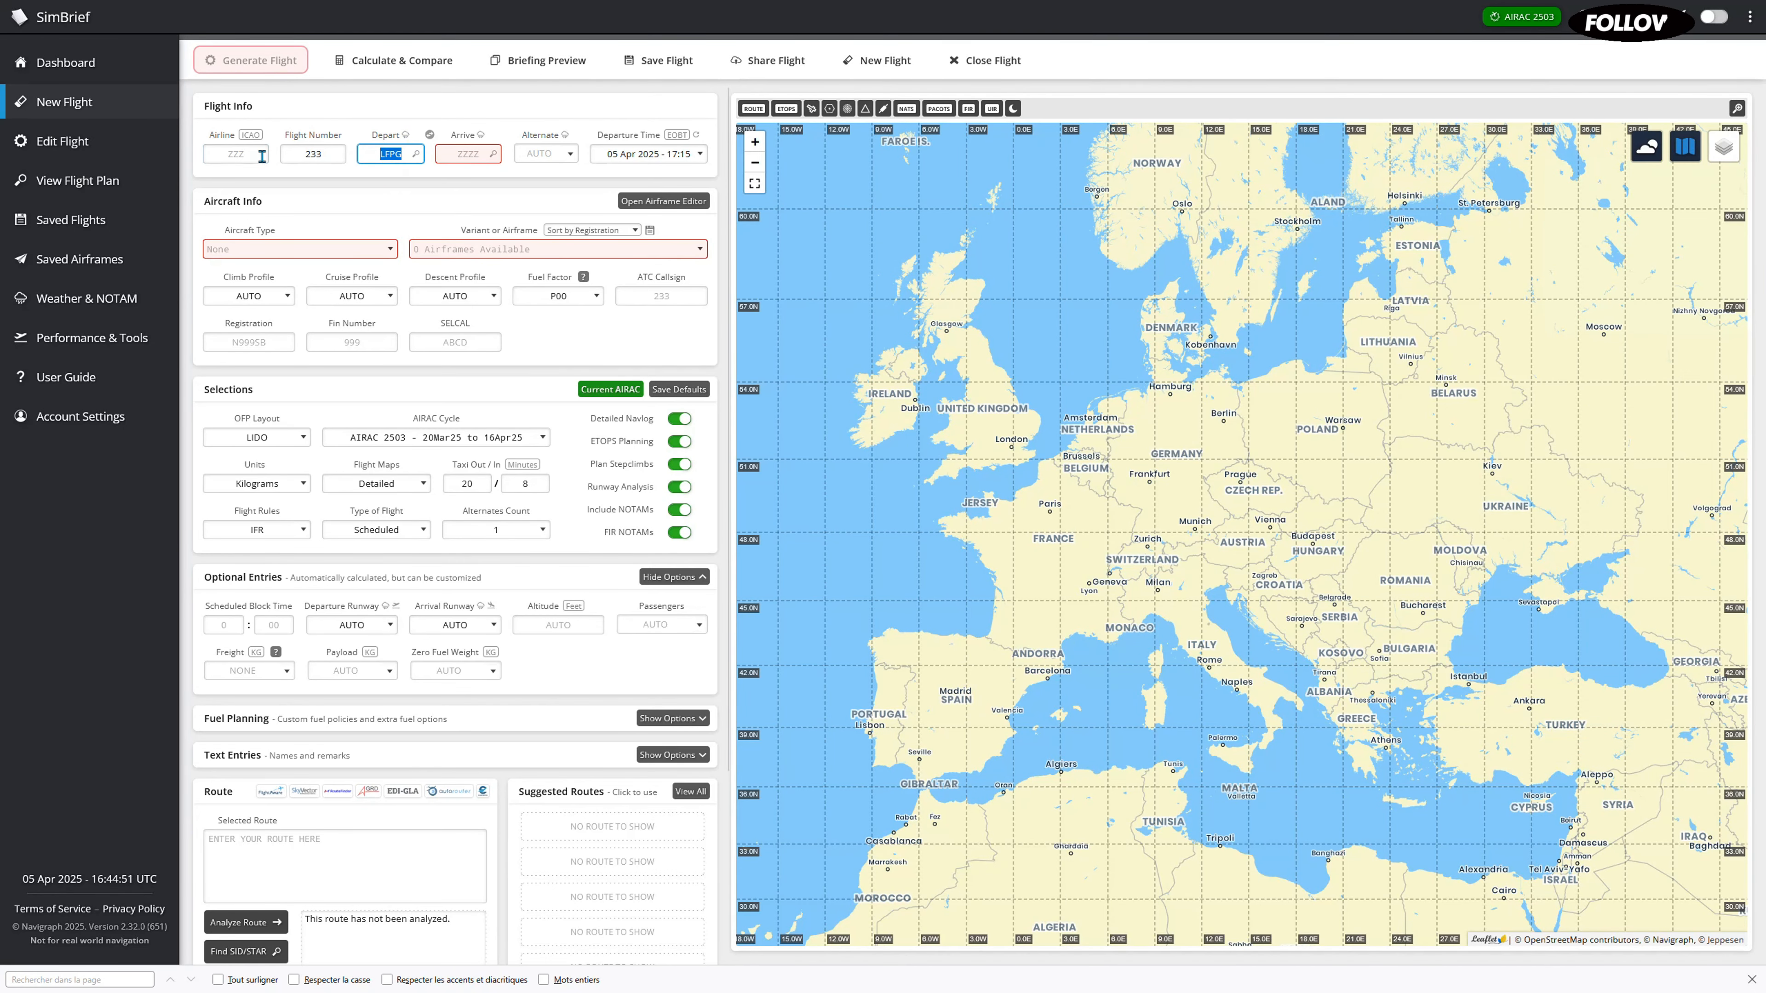
{"action": "left_click", "coordinate": [245, 136]}
{"action": "left_click_drag", "start_coordinate": [246, 136], "coordinate": [281, 132]}
Switch to the open Google search tab for Ryanair and search for "ICAO tokyo" instead
{"action": "mouse_move", "coordinate": [643, 2]}
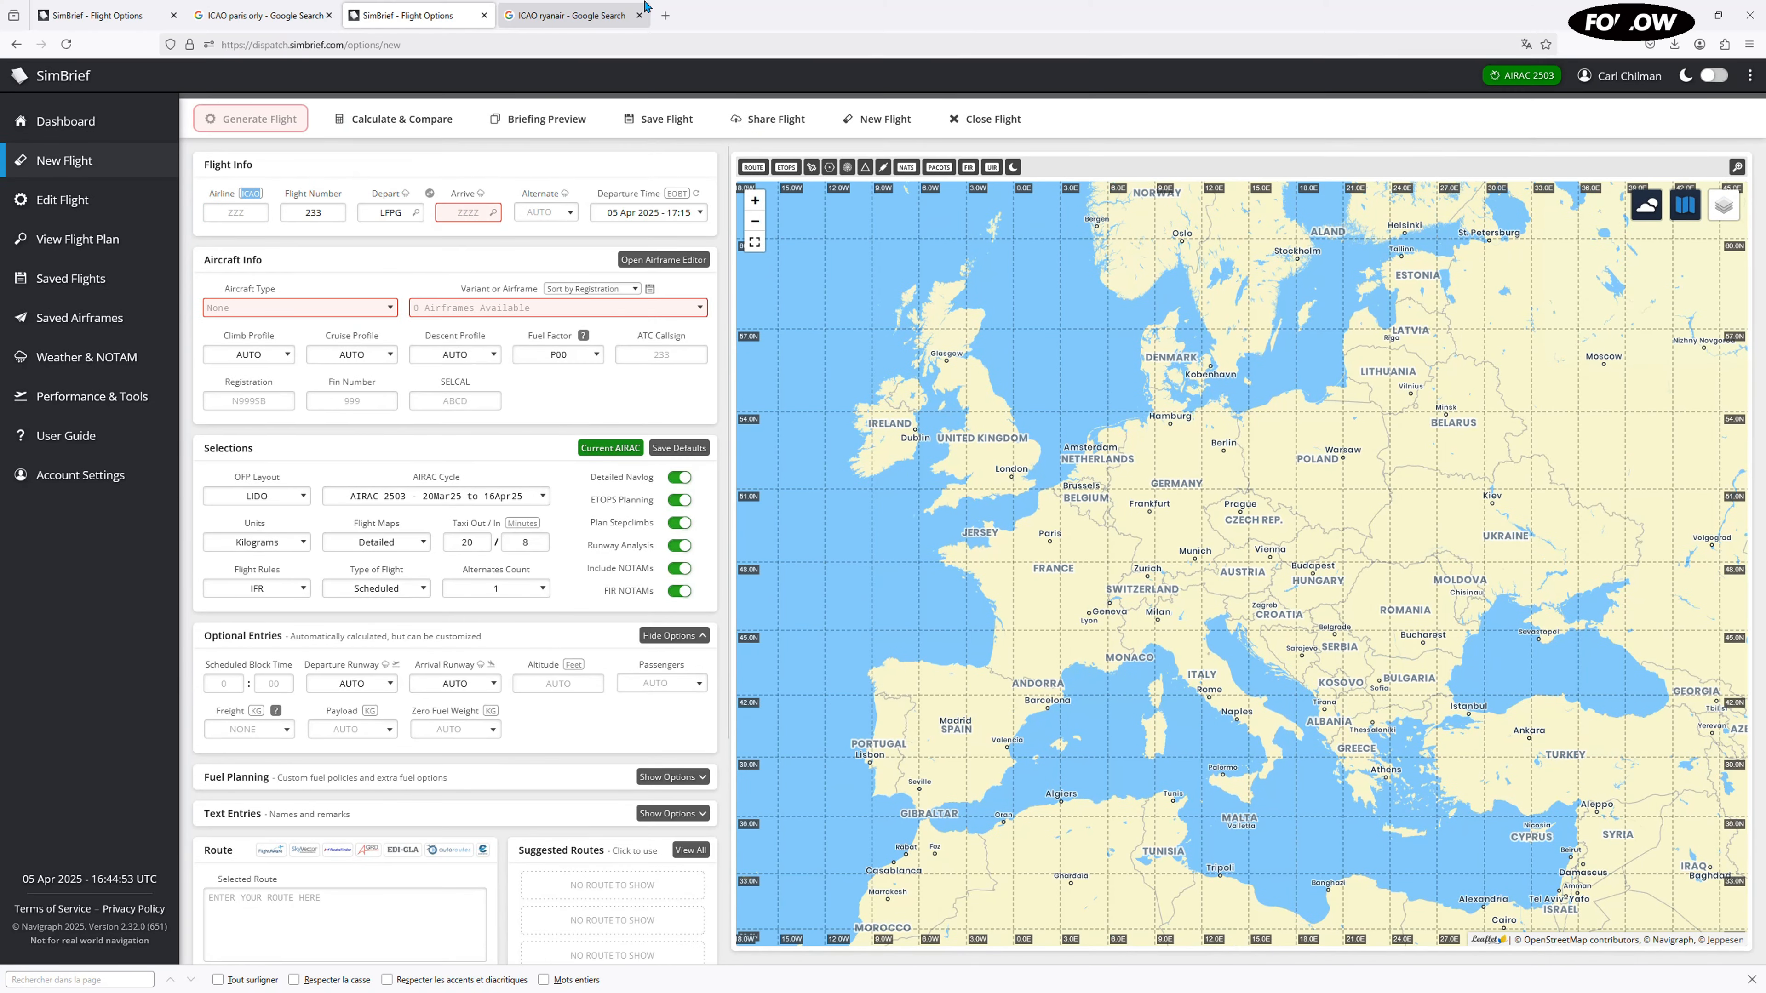
{"action": "left_click", "coordinate": [586, 6]}
{"action": "left_click_drag", "start_coordinate": [428, 71], "coordinate": [200, 30]}
{"action": "left_click", "coordinate": [190, 32]}
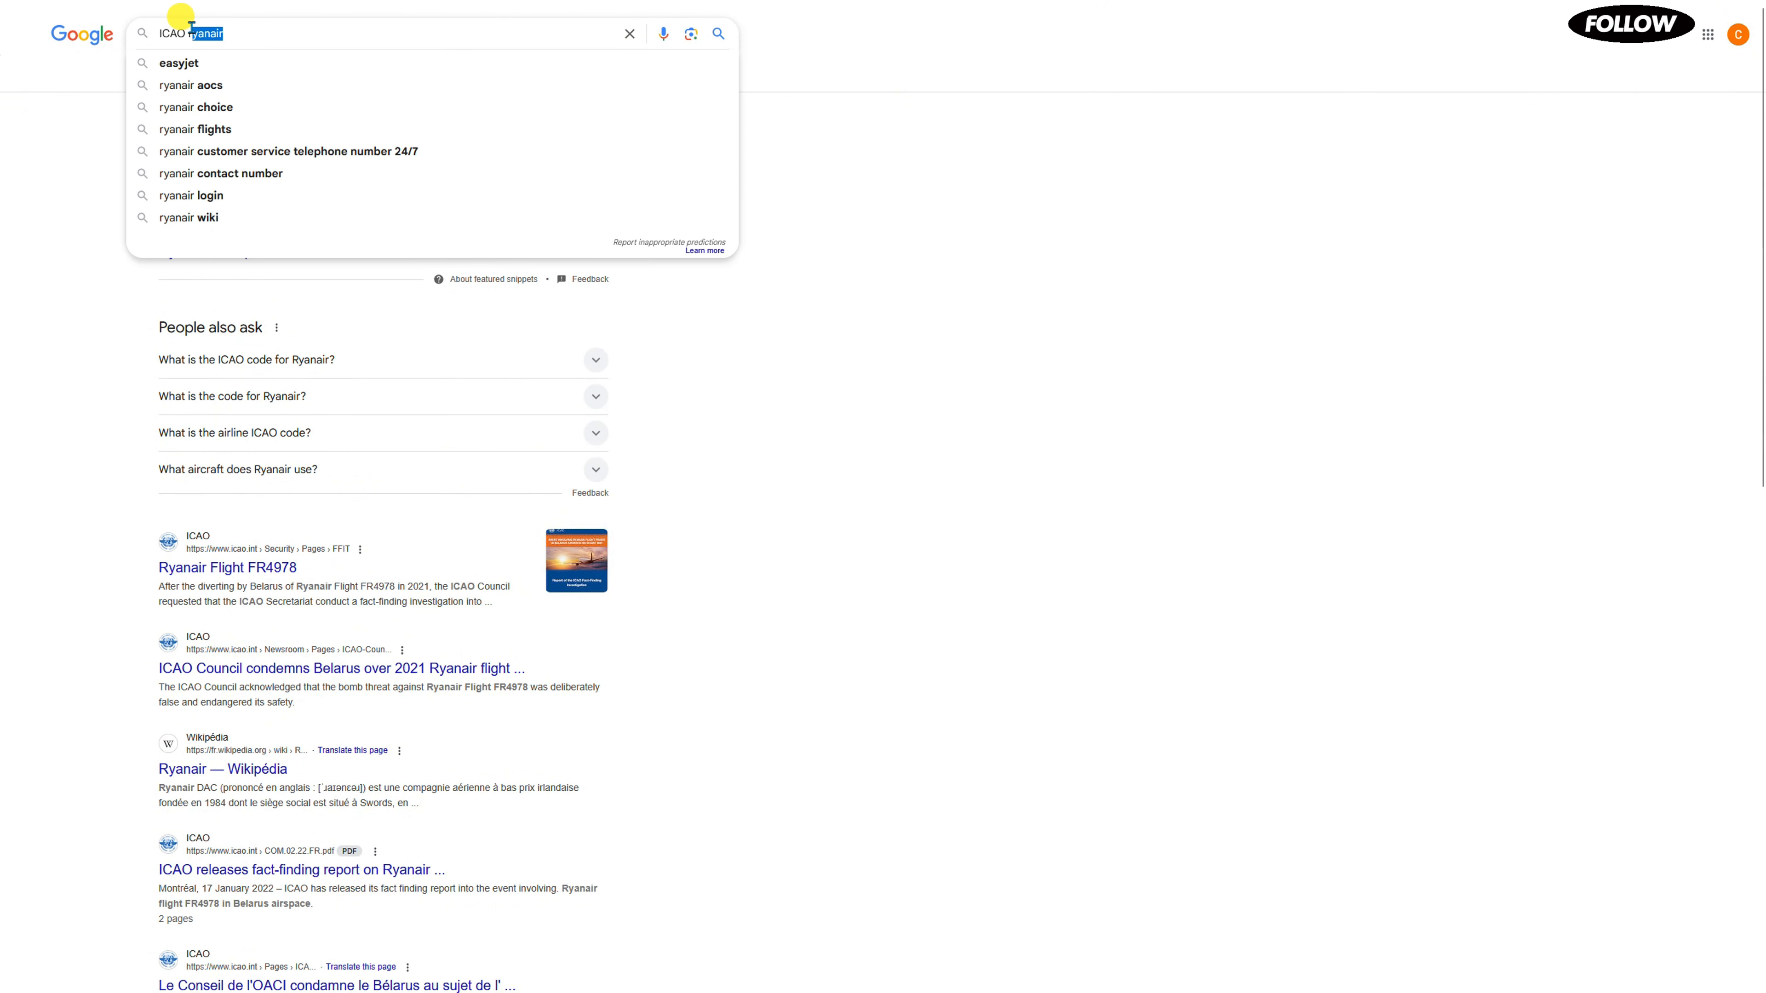
{"action": "key", "text": "BackSpace"}
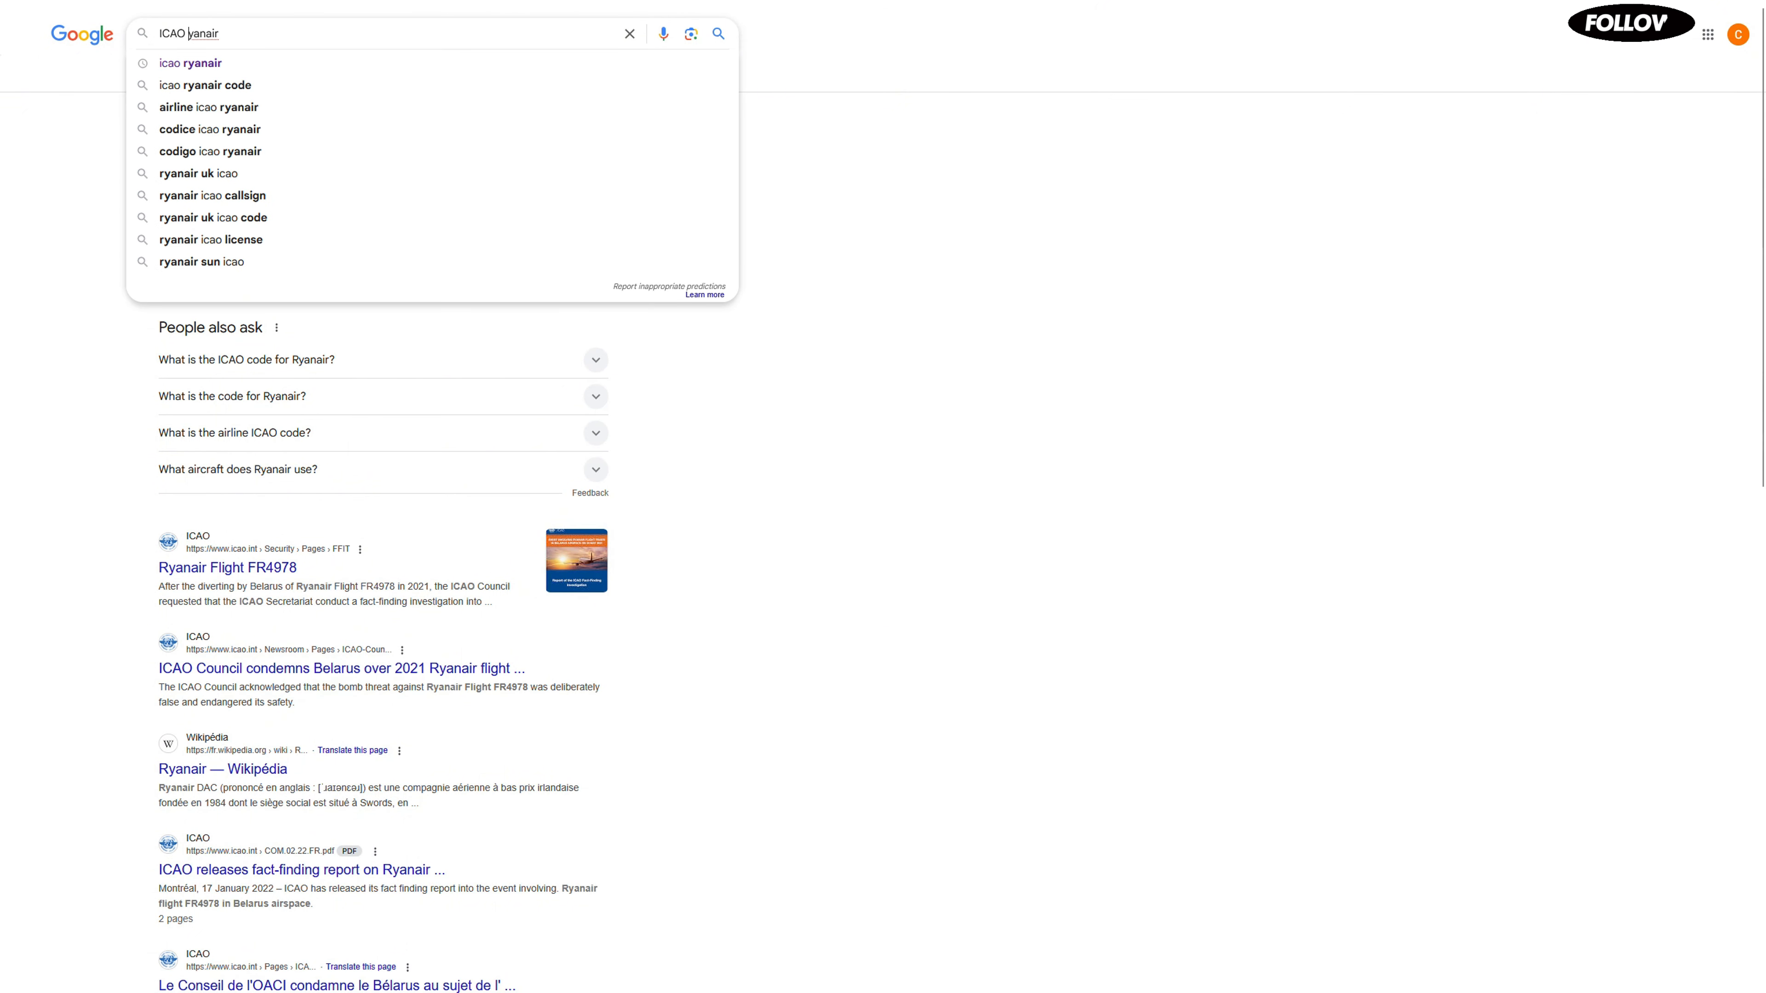
{"action": "double_click", "coordinate": [189, 33]}
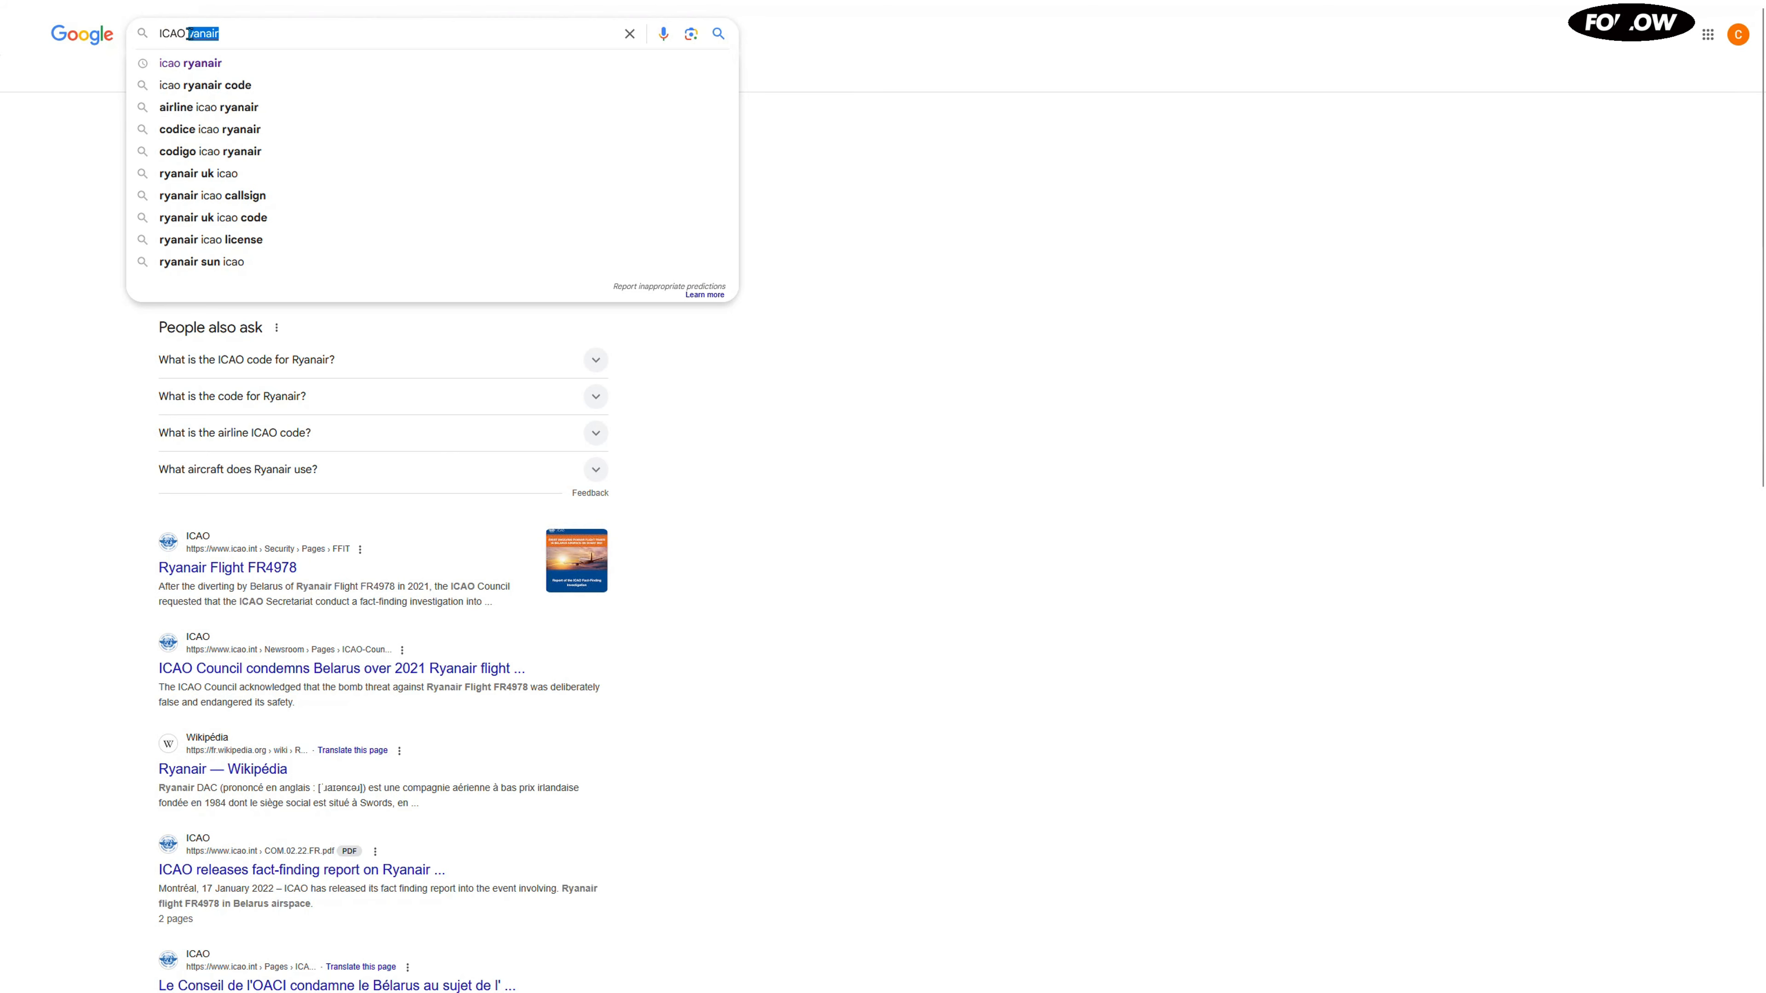
{"action": "type", "text": "tokyo"}
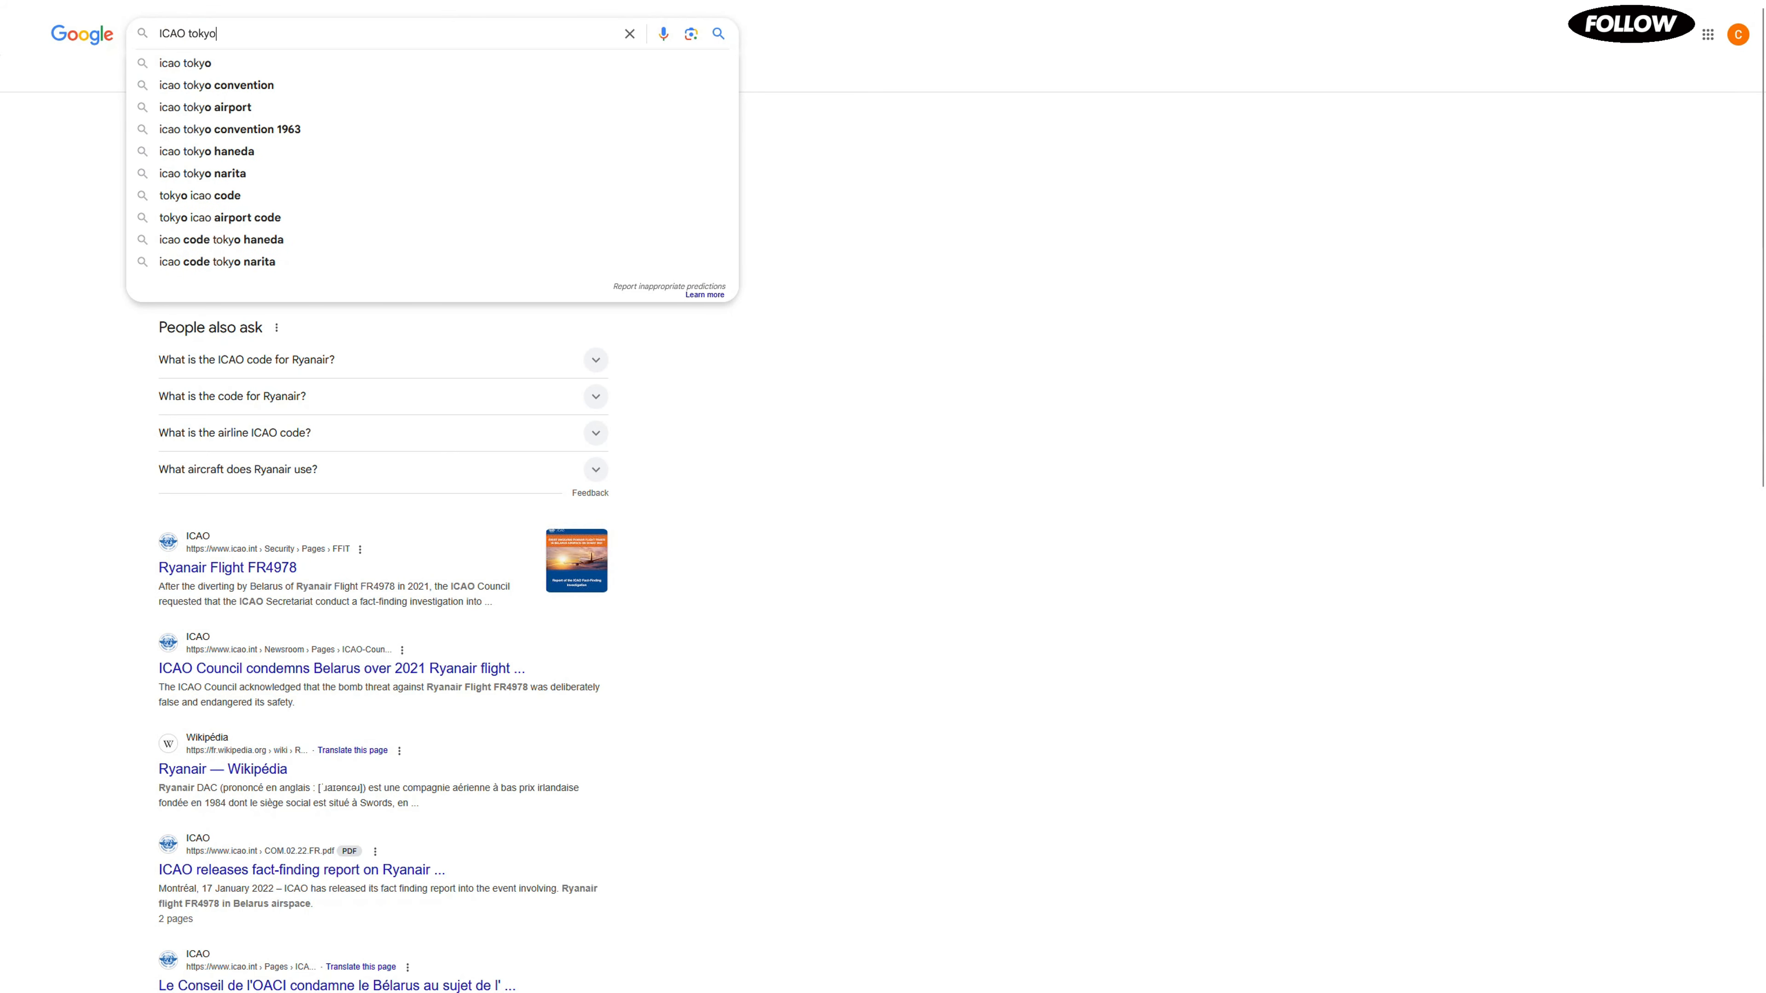
{"action": "key", "text": "Return"}
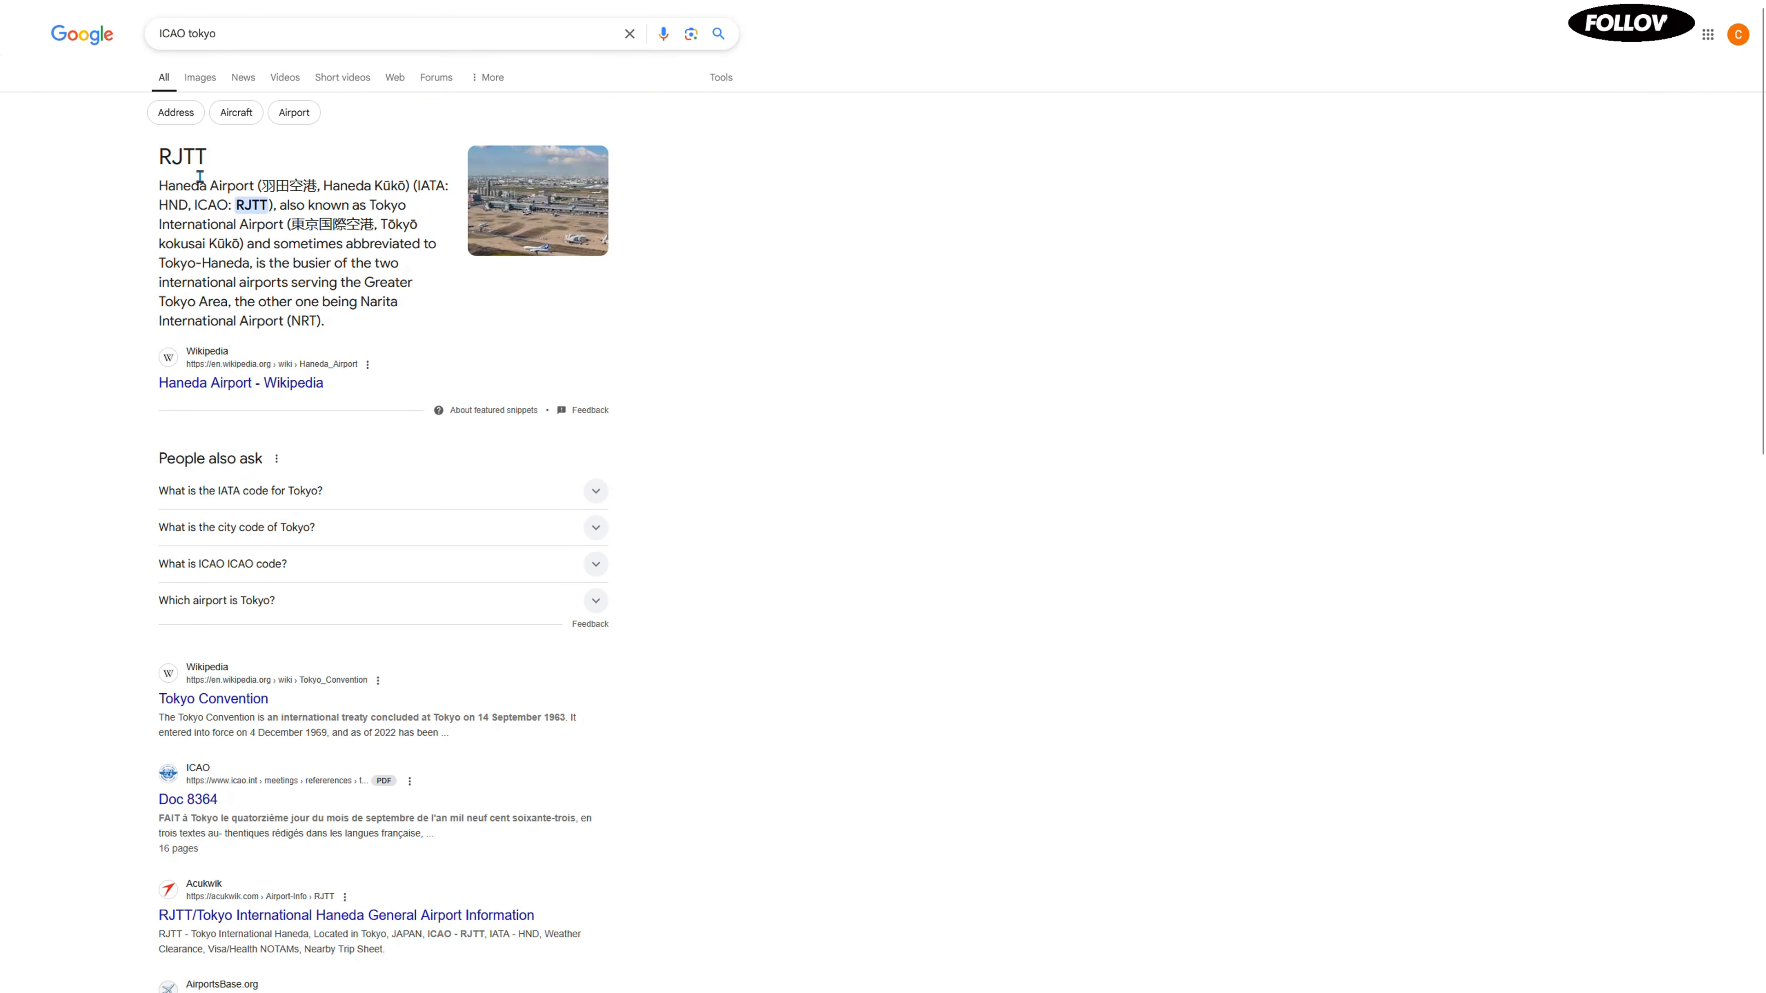
Copy the airport code RJTT from the search result and paste it as the arrival airport in the SimBrief flight form
{"action": "left_click_drag", "start_coordinate": [157, 156], "coordinate": [213, 162]}
{"action": "key", "text": "ctrl+c"}
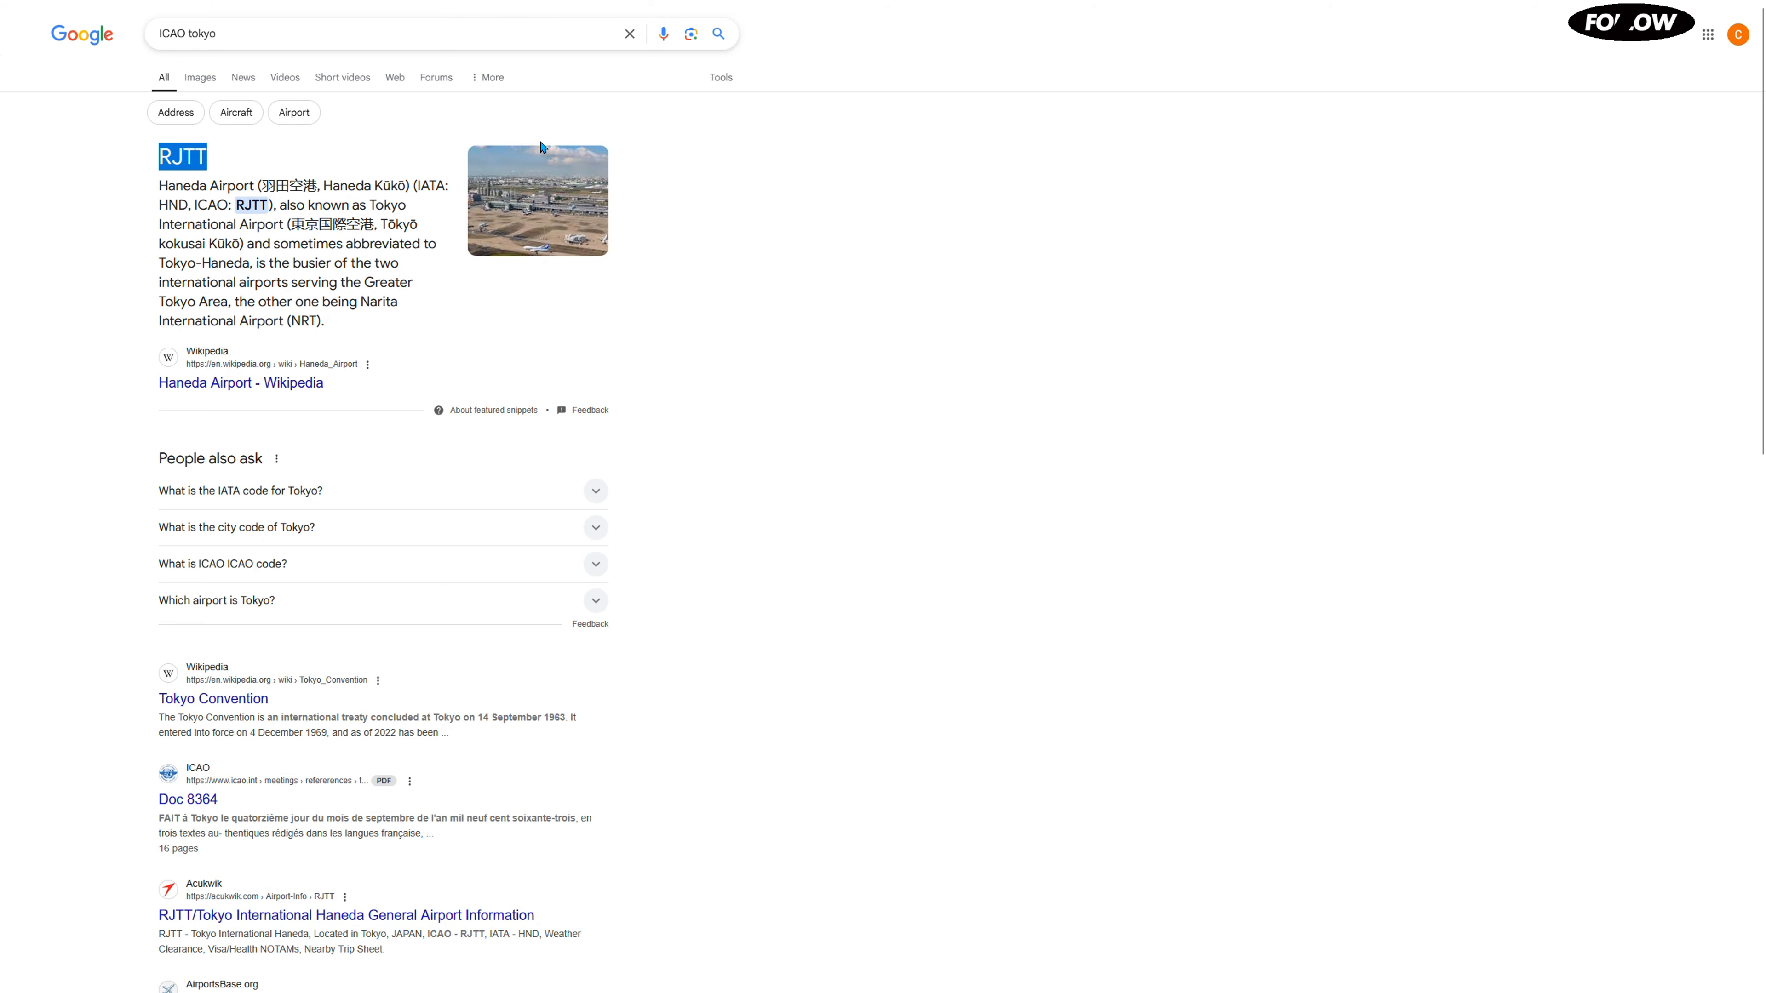
{"action": "left_click", "coordinate": [421, 15]}
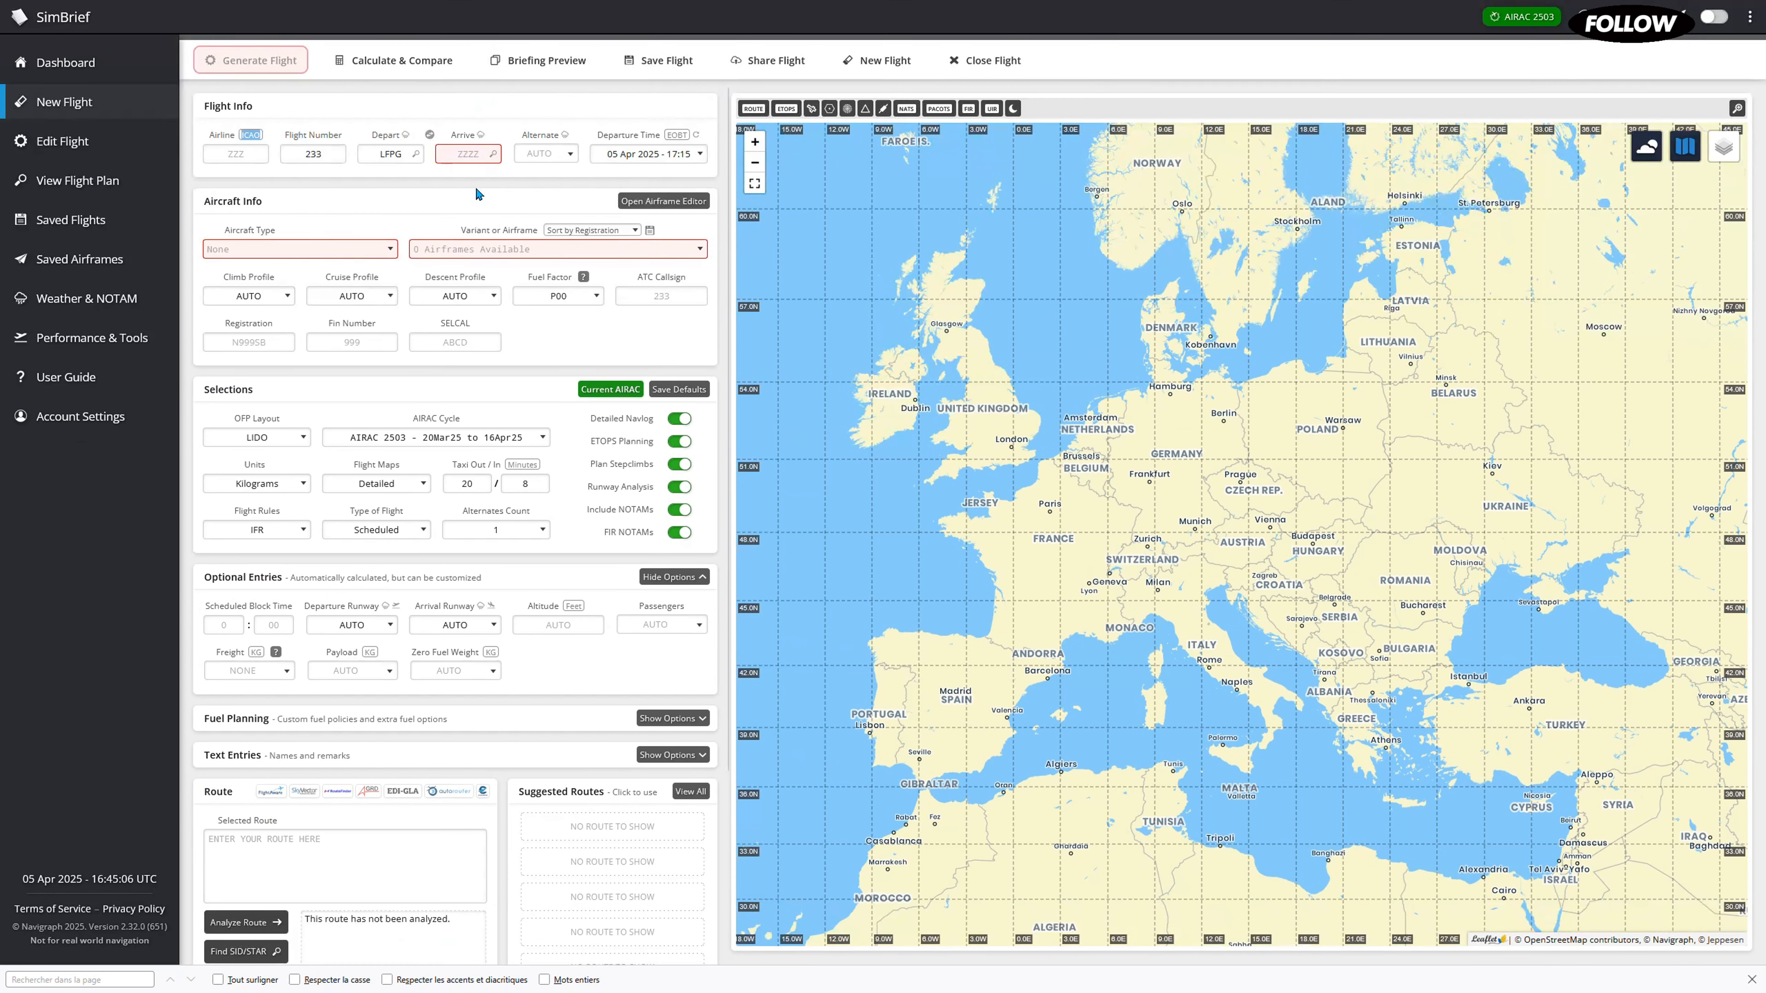
{"action": "left_click", "coordinate": [449, 153]}
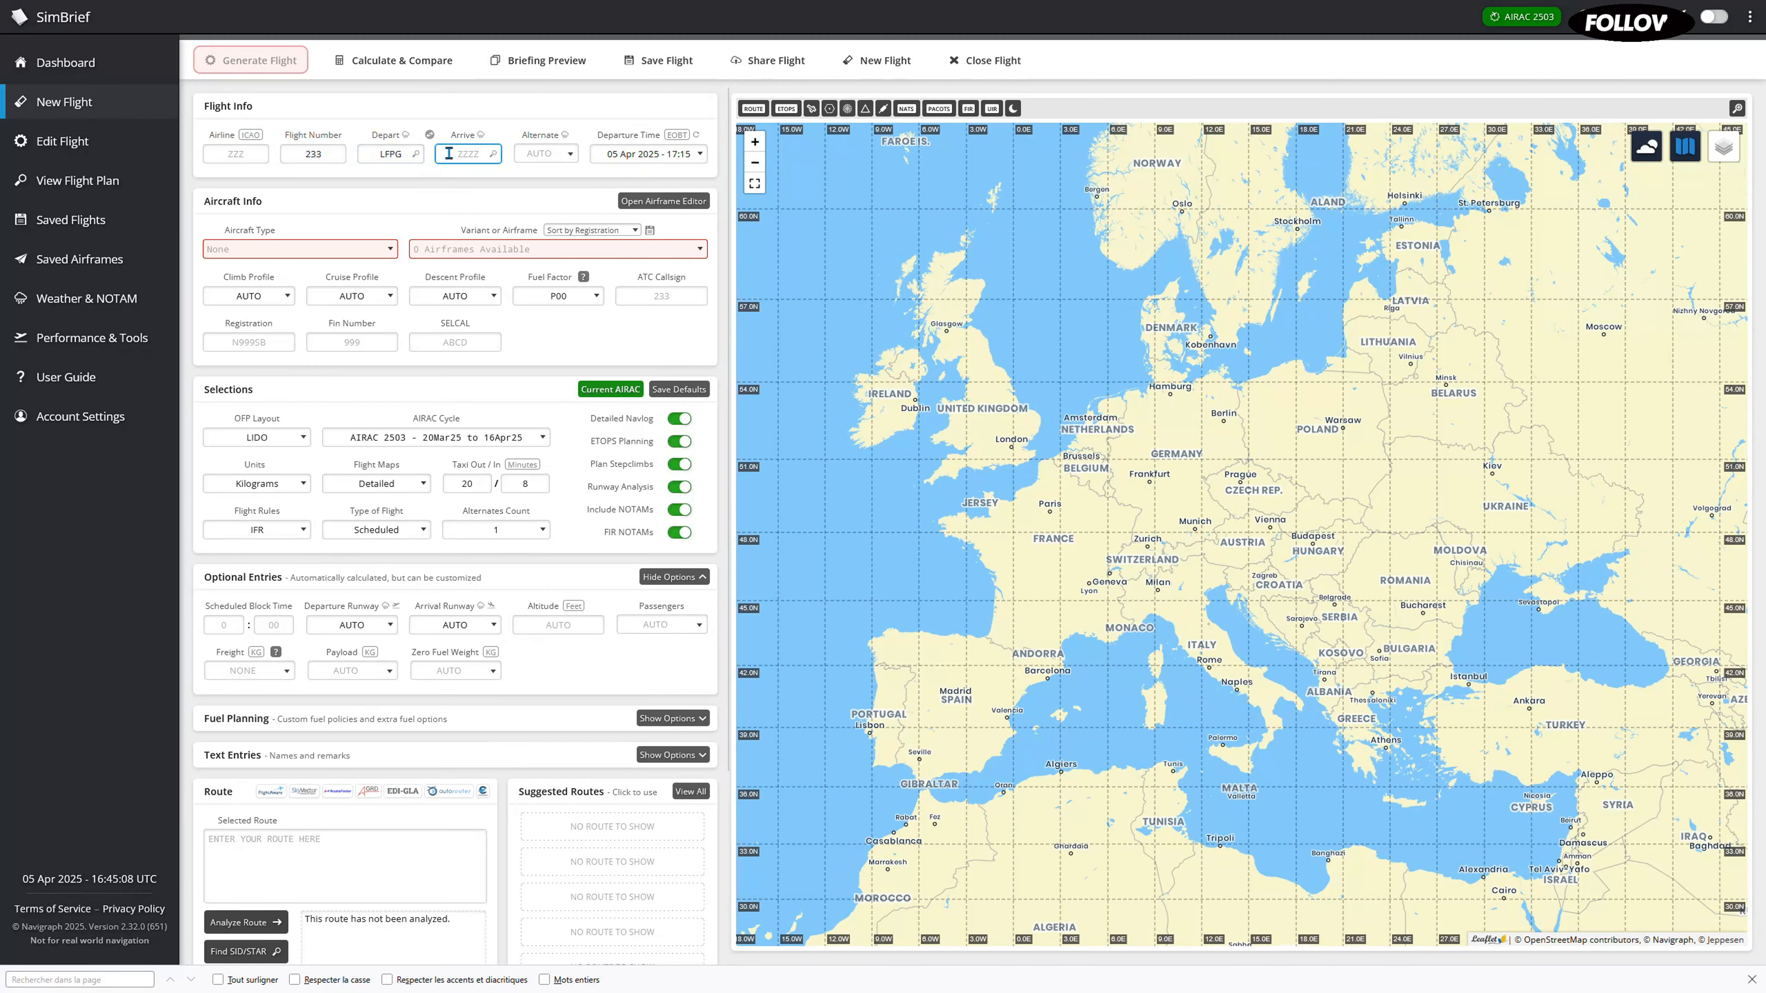
{"action": "key", "text": "ctrl+v"}
{"action": "key", "text": "ctrl+b"}
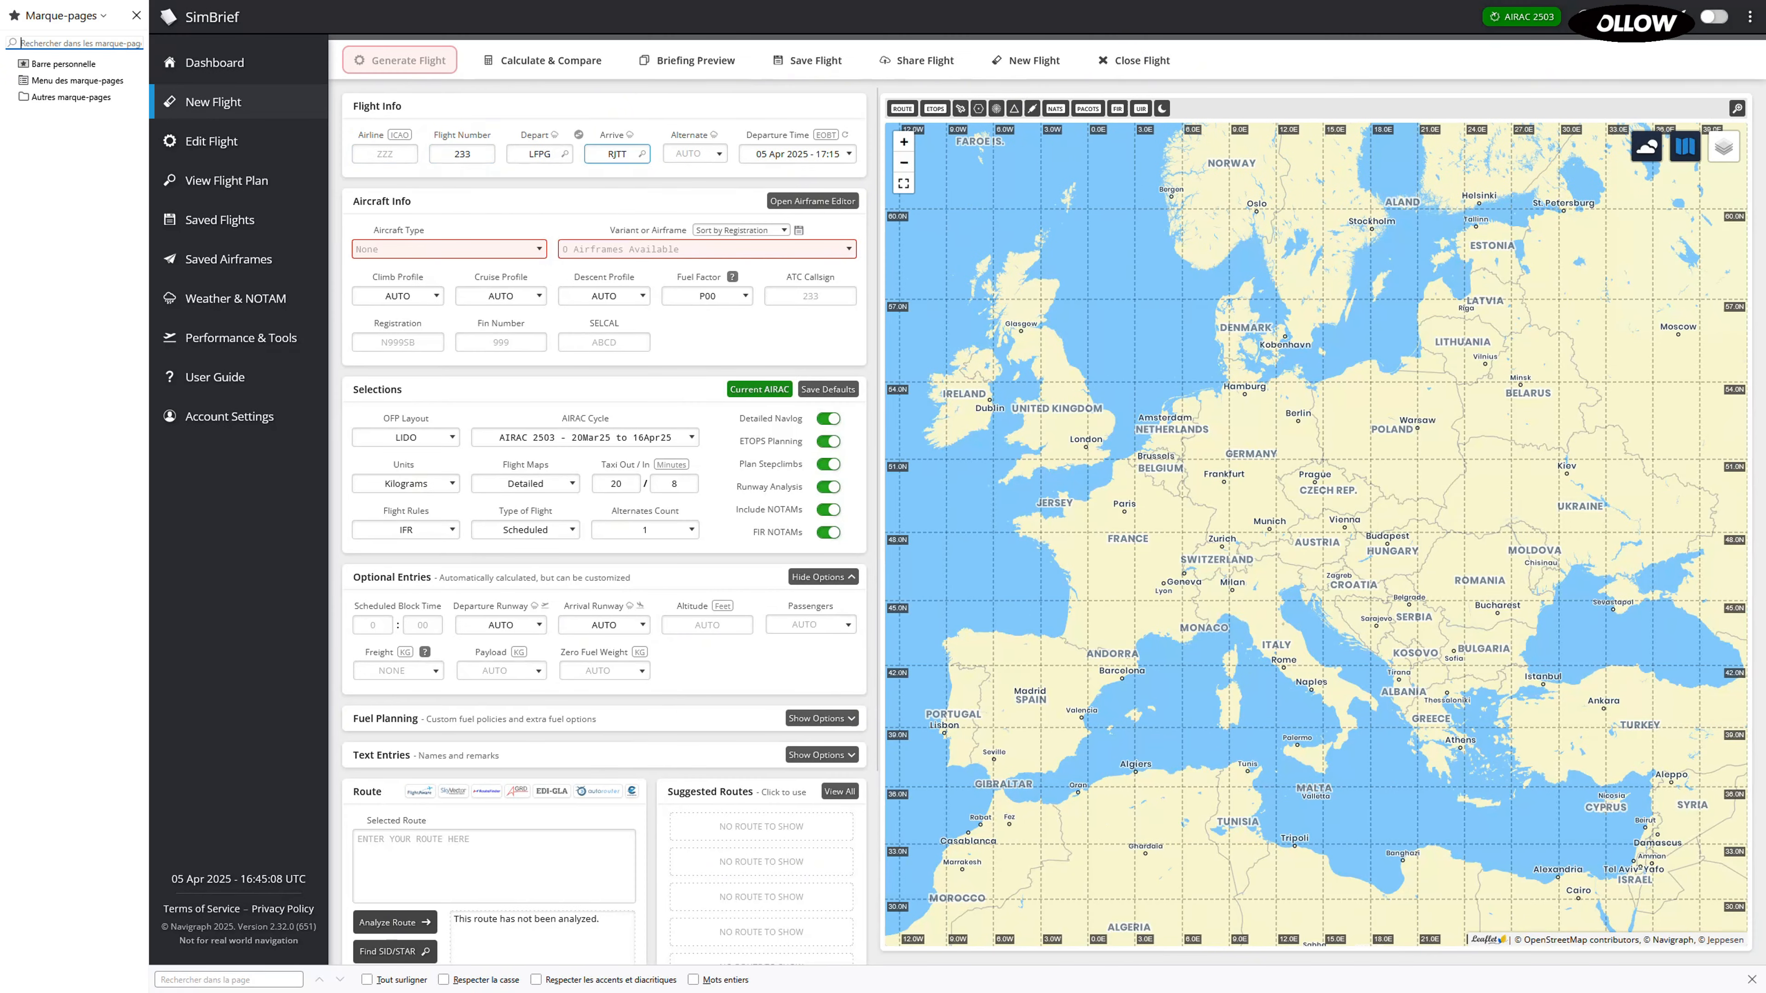
{"action": "left_click", "coordinate": [136, 14]}
Check the available alternate airport options and the departure time field without changing them
{"action": "left_click", "coordinate": [543, 159]}
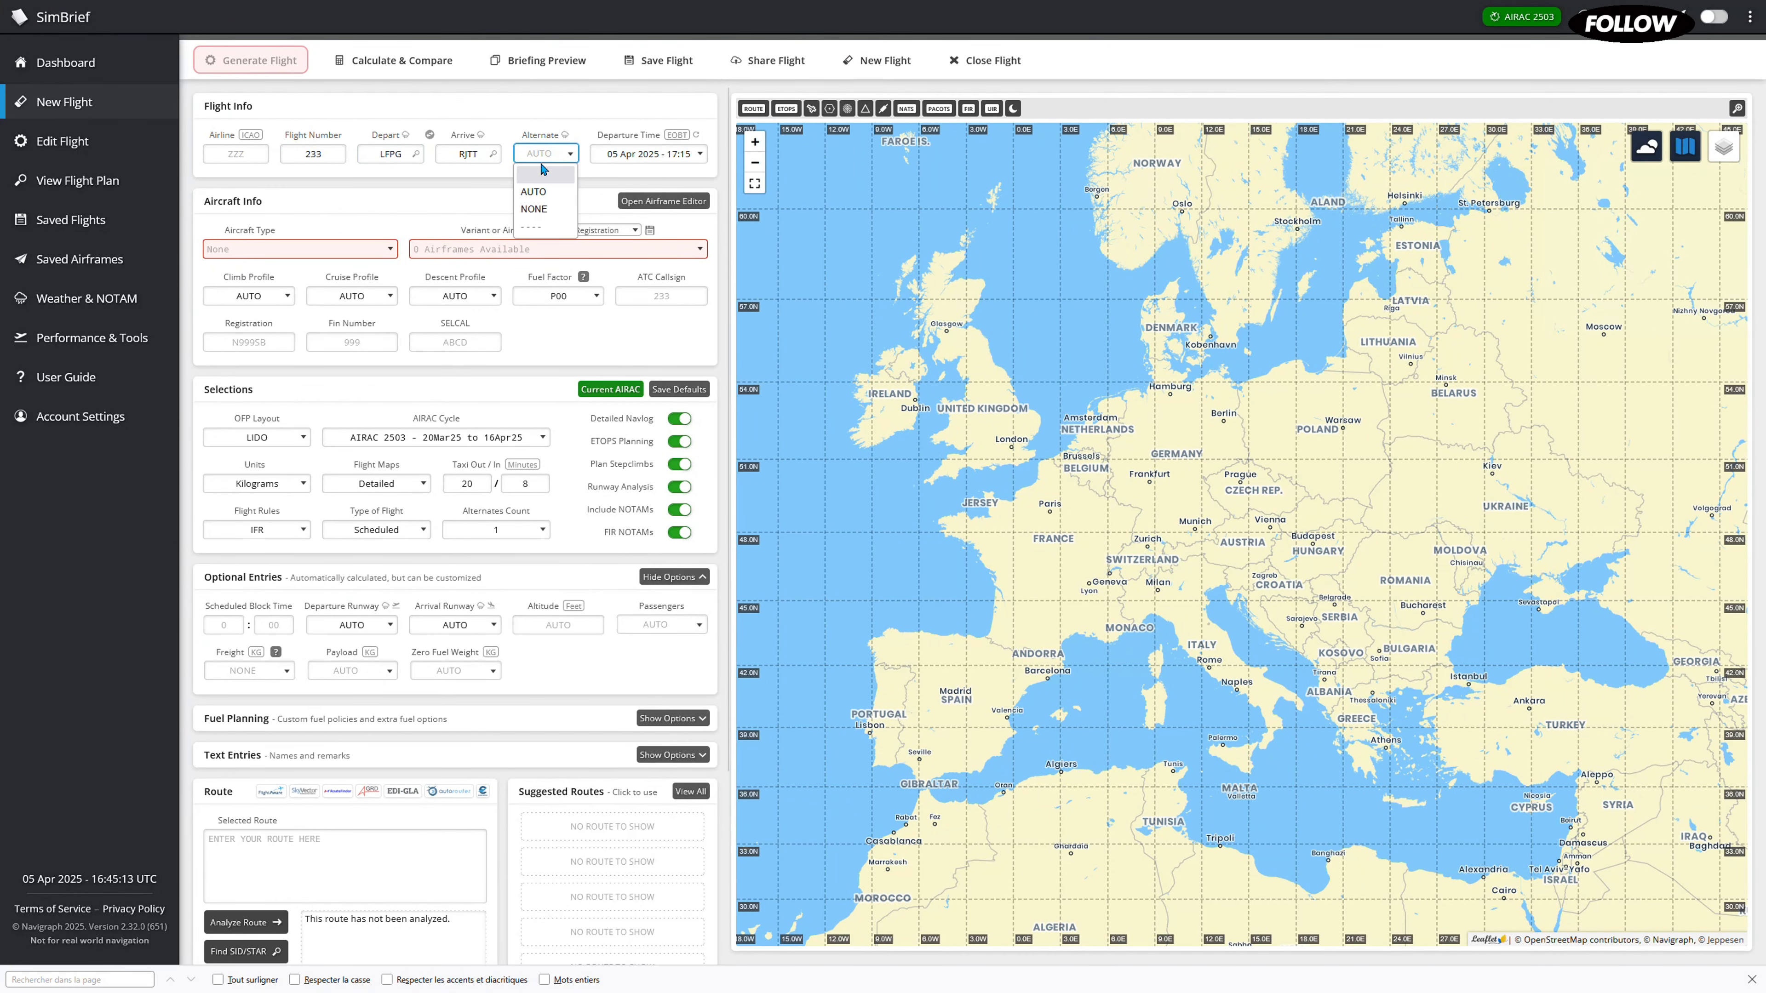
{"action": "left_click", "coordinate": [490, 188]}
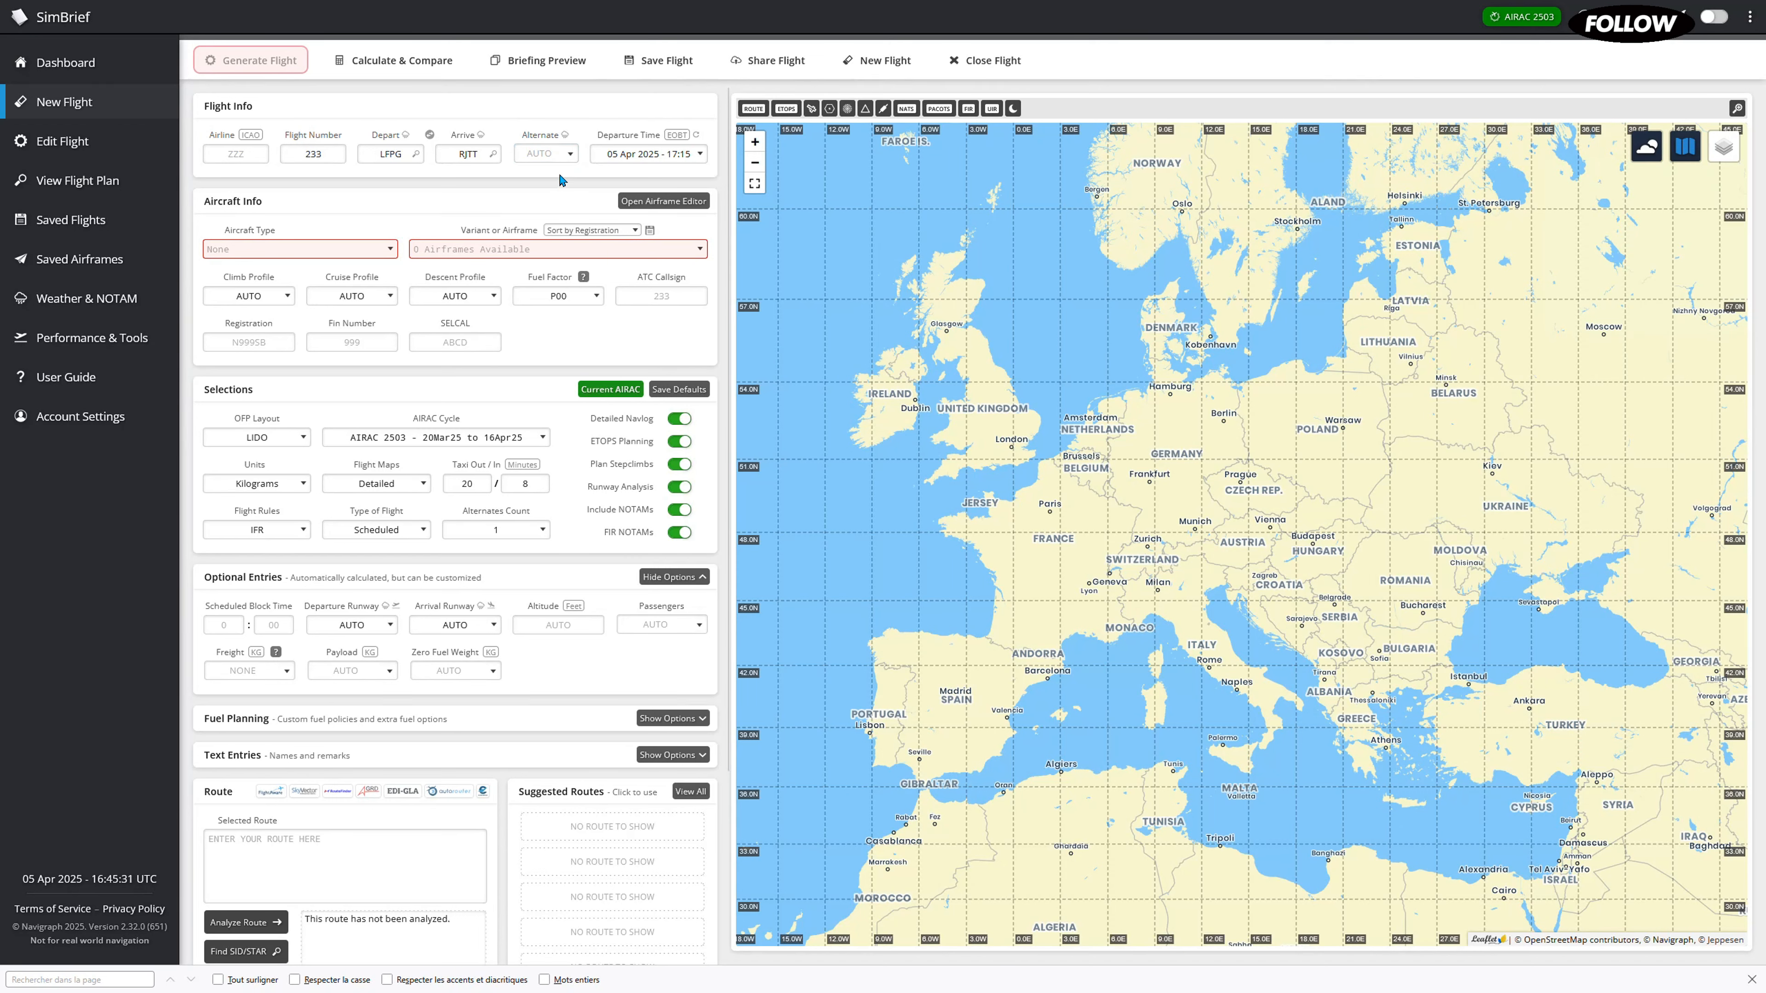
{"action": "left_click_drag", "start_coordinate": [597, 135], "coordinate": [636, 137]}
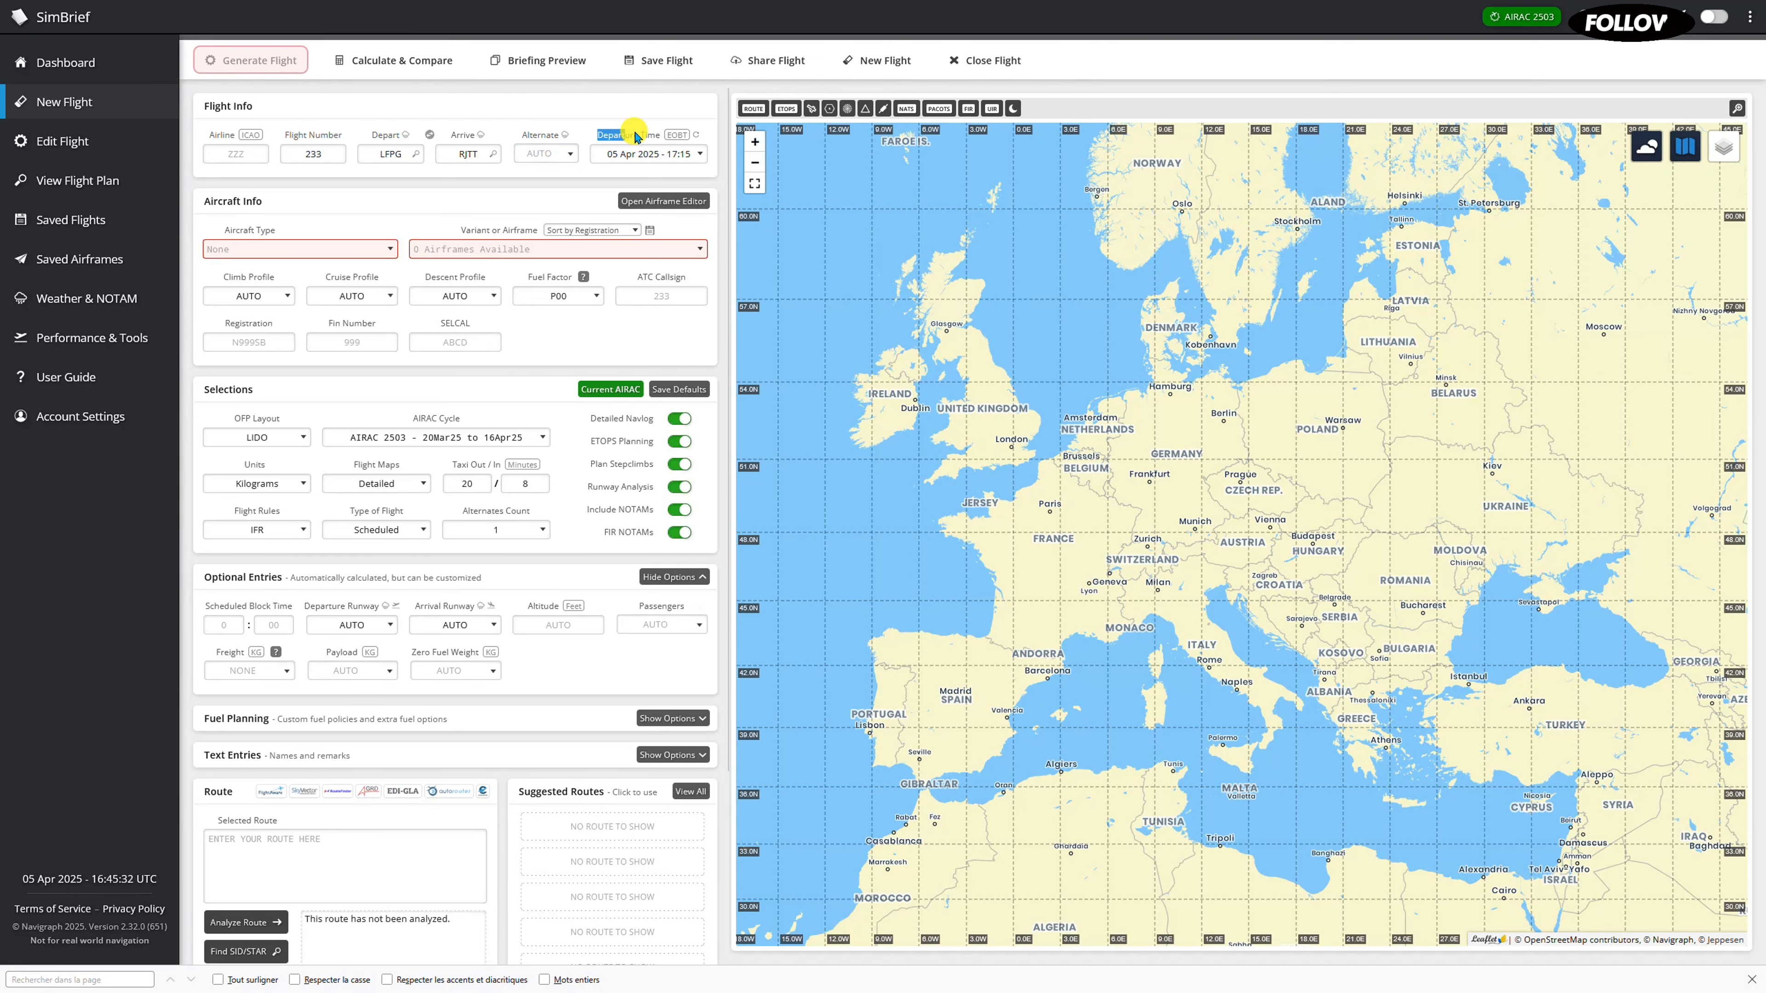
{"action": "left_click", "coordinate": [289, 212]}
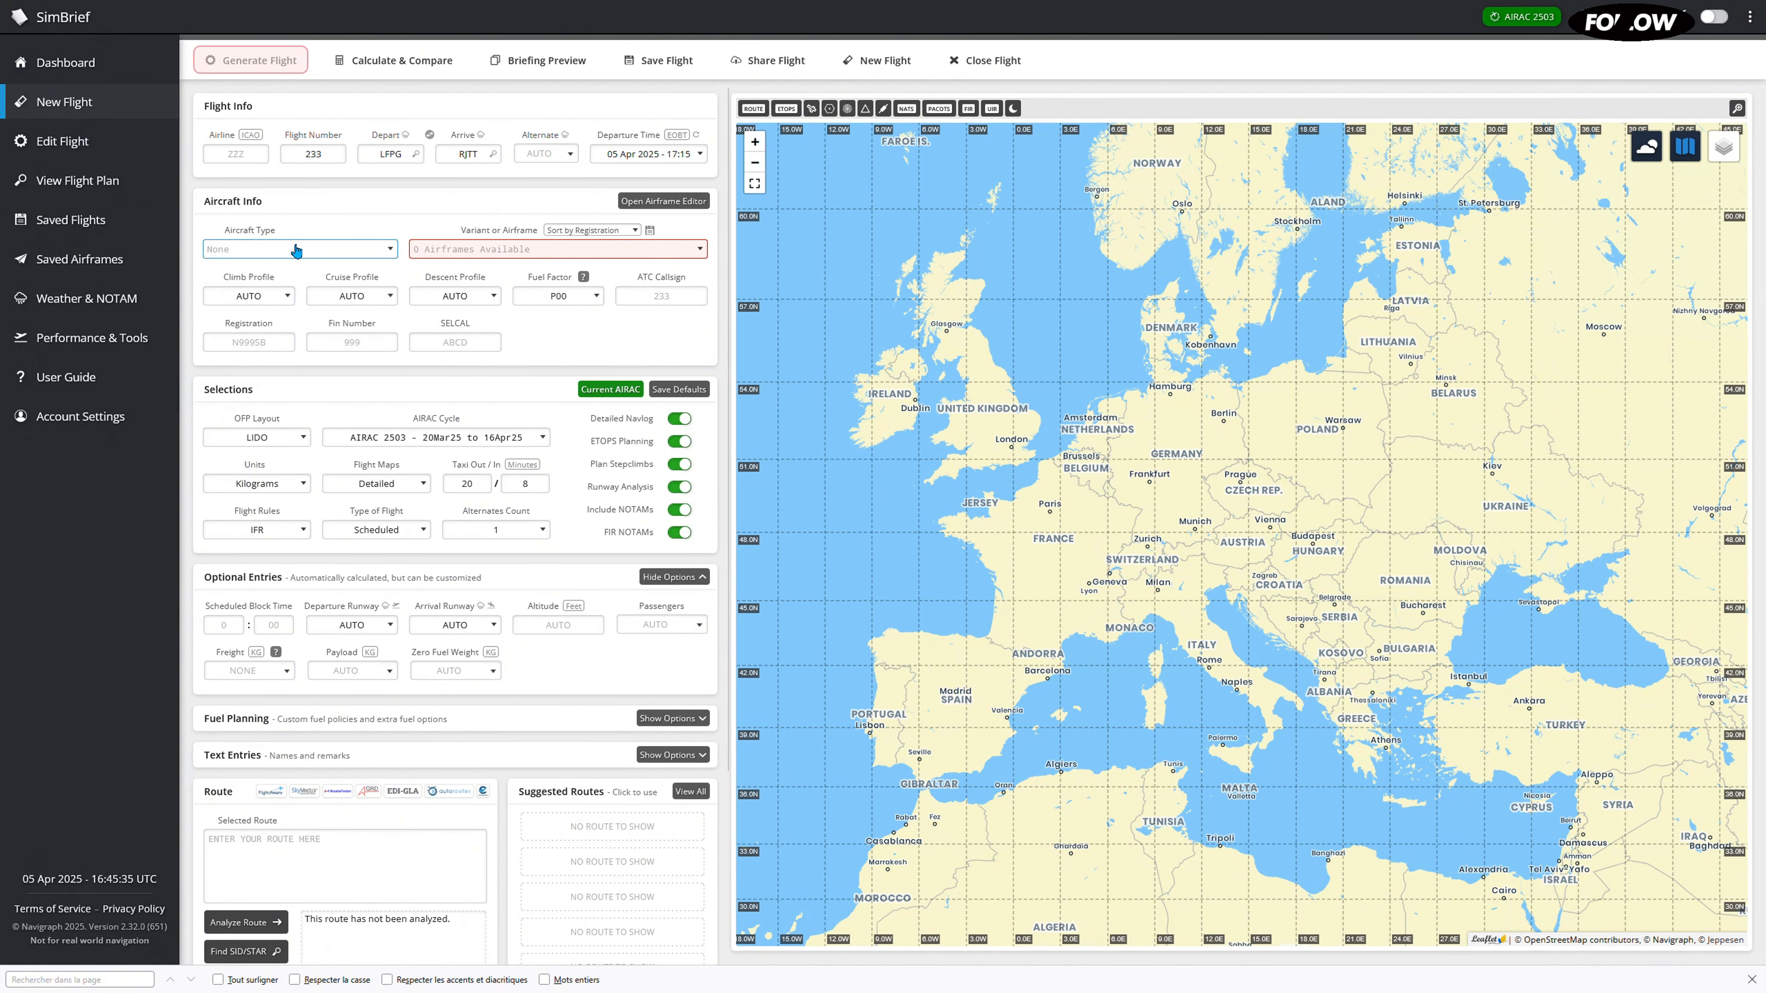
Set the aircraft type to A388 - A380-800
{"action": "left_click", "coordinate": [297, 251]}
{"action": "scroll", "coordinate": [287, 487], "scroll_direction": "down", "scroll_amount": 5}
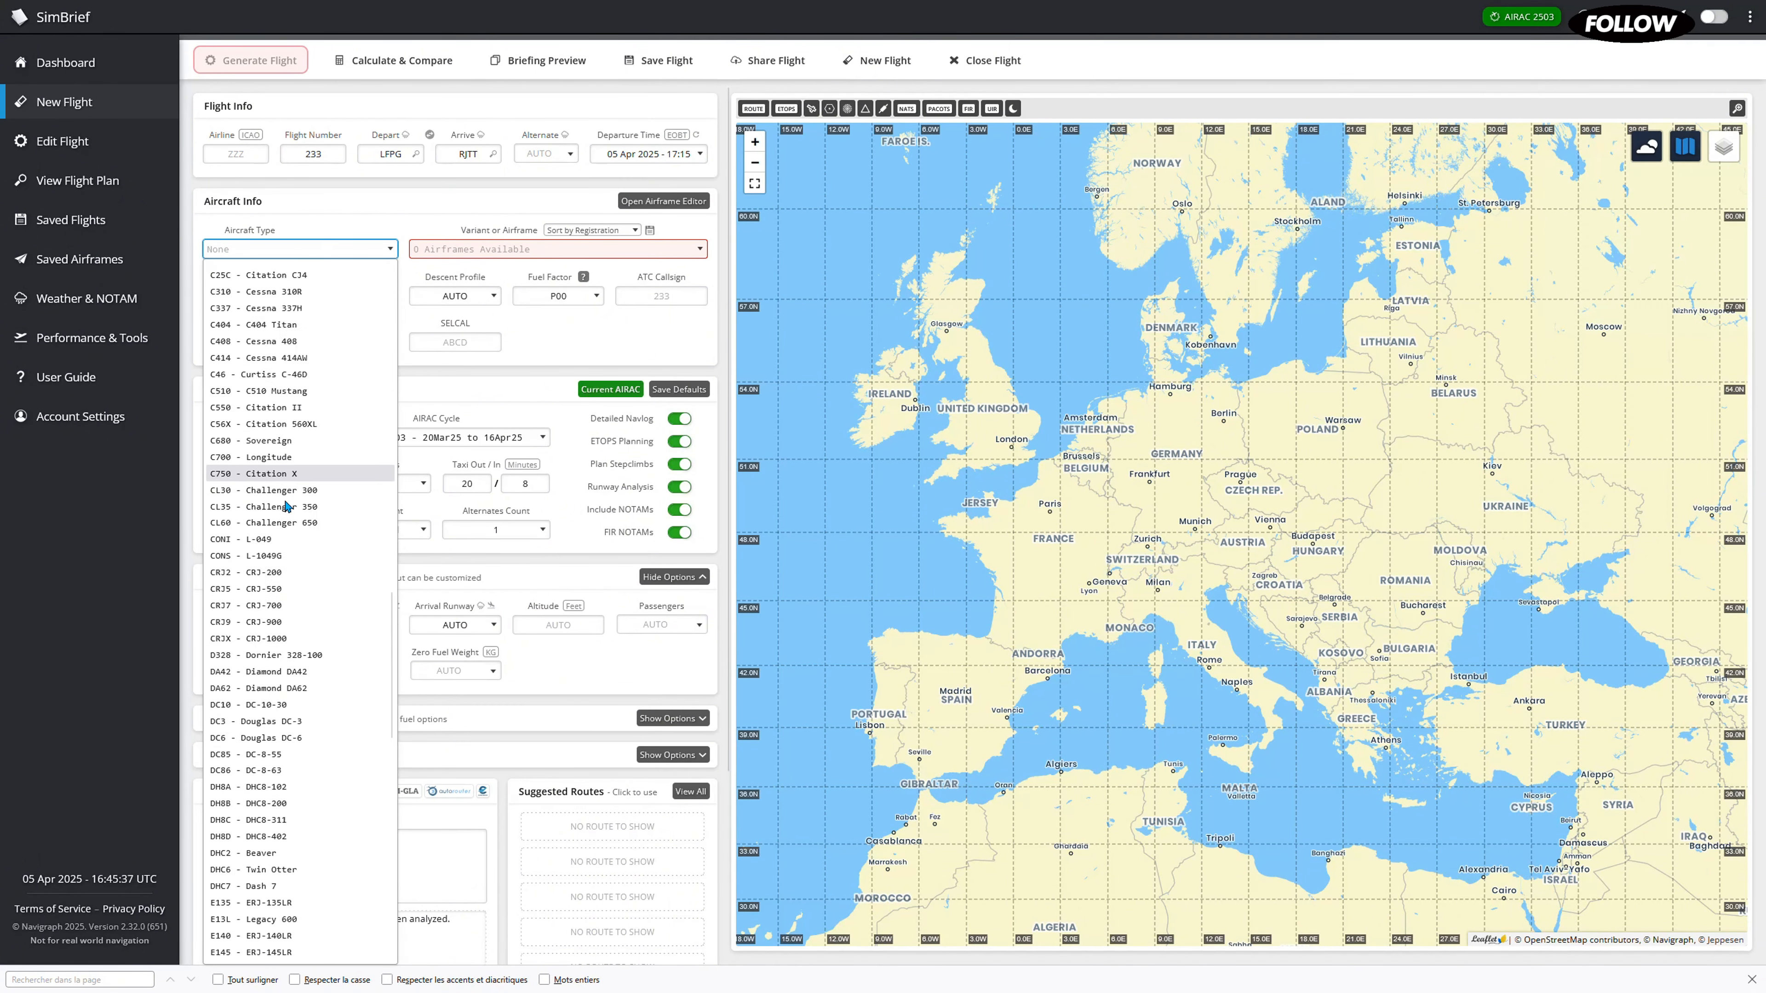
{"action": "scroll", "coordinate": [285, 556], "scroll_direction": "down", "scroll_amount": 10}
{"action": "scroll", "coordinate": [289, 887], "scroll_direction": "up", "scroll_amount": 20}
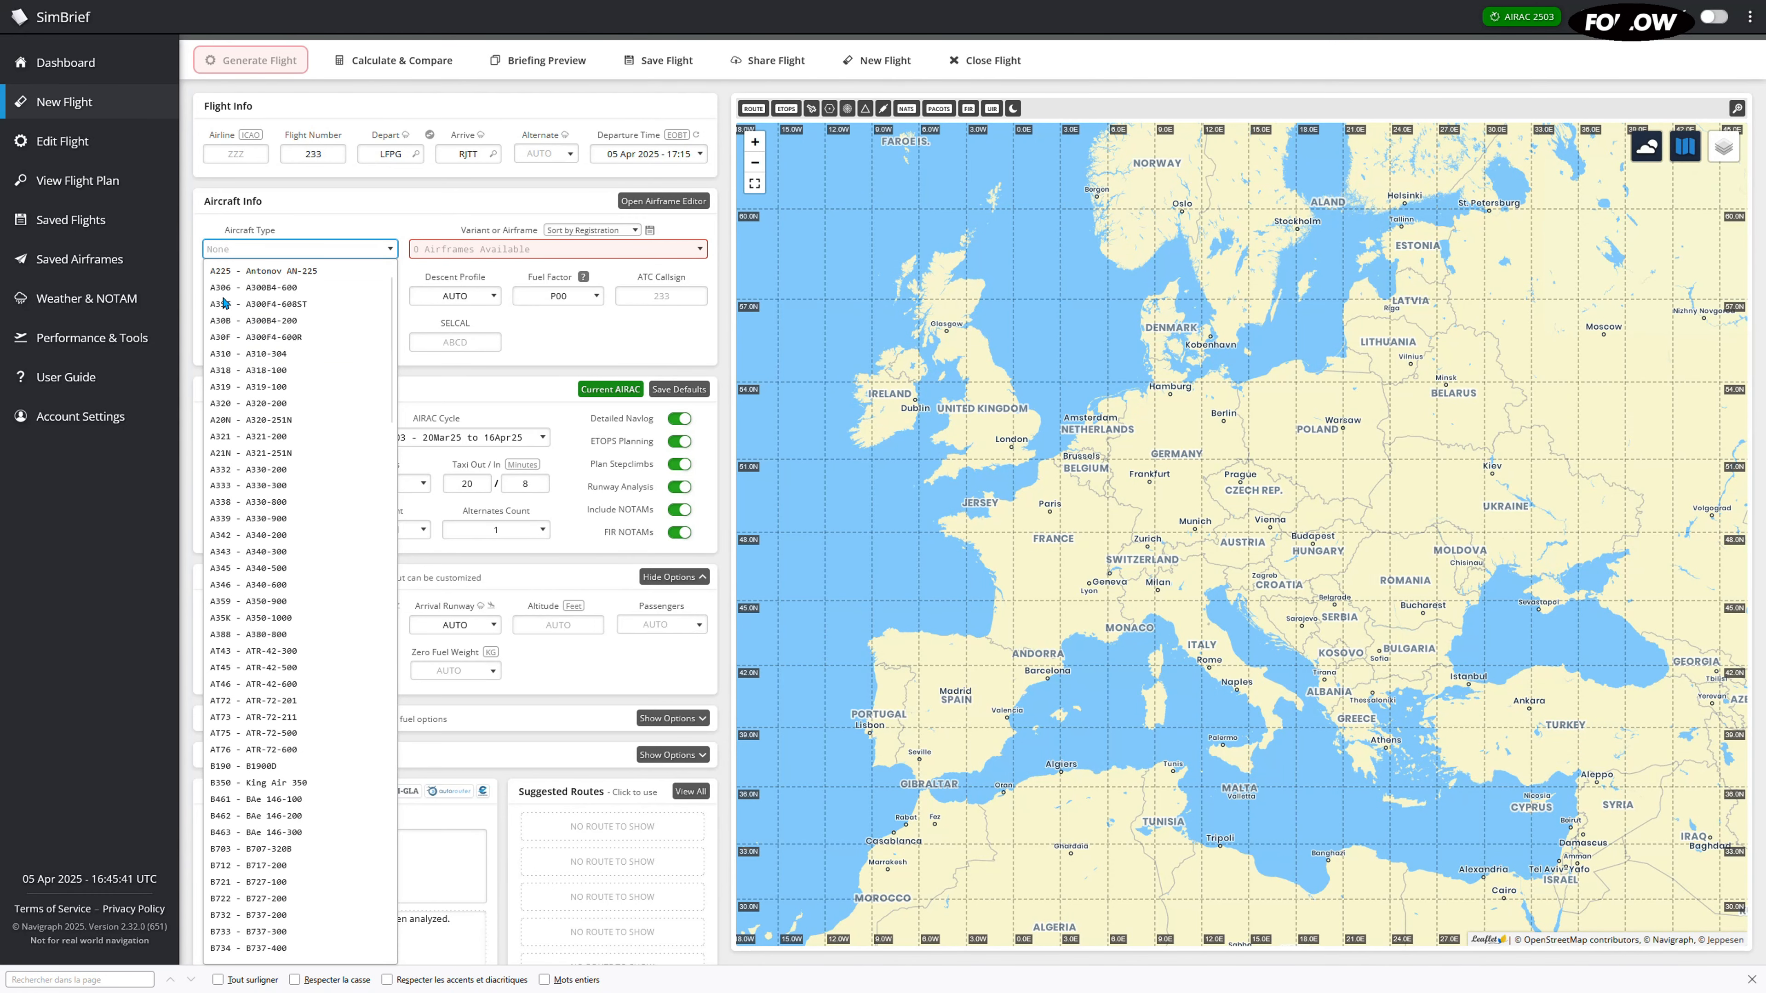
{"action": "type", "text": "a388"}
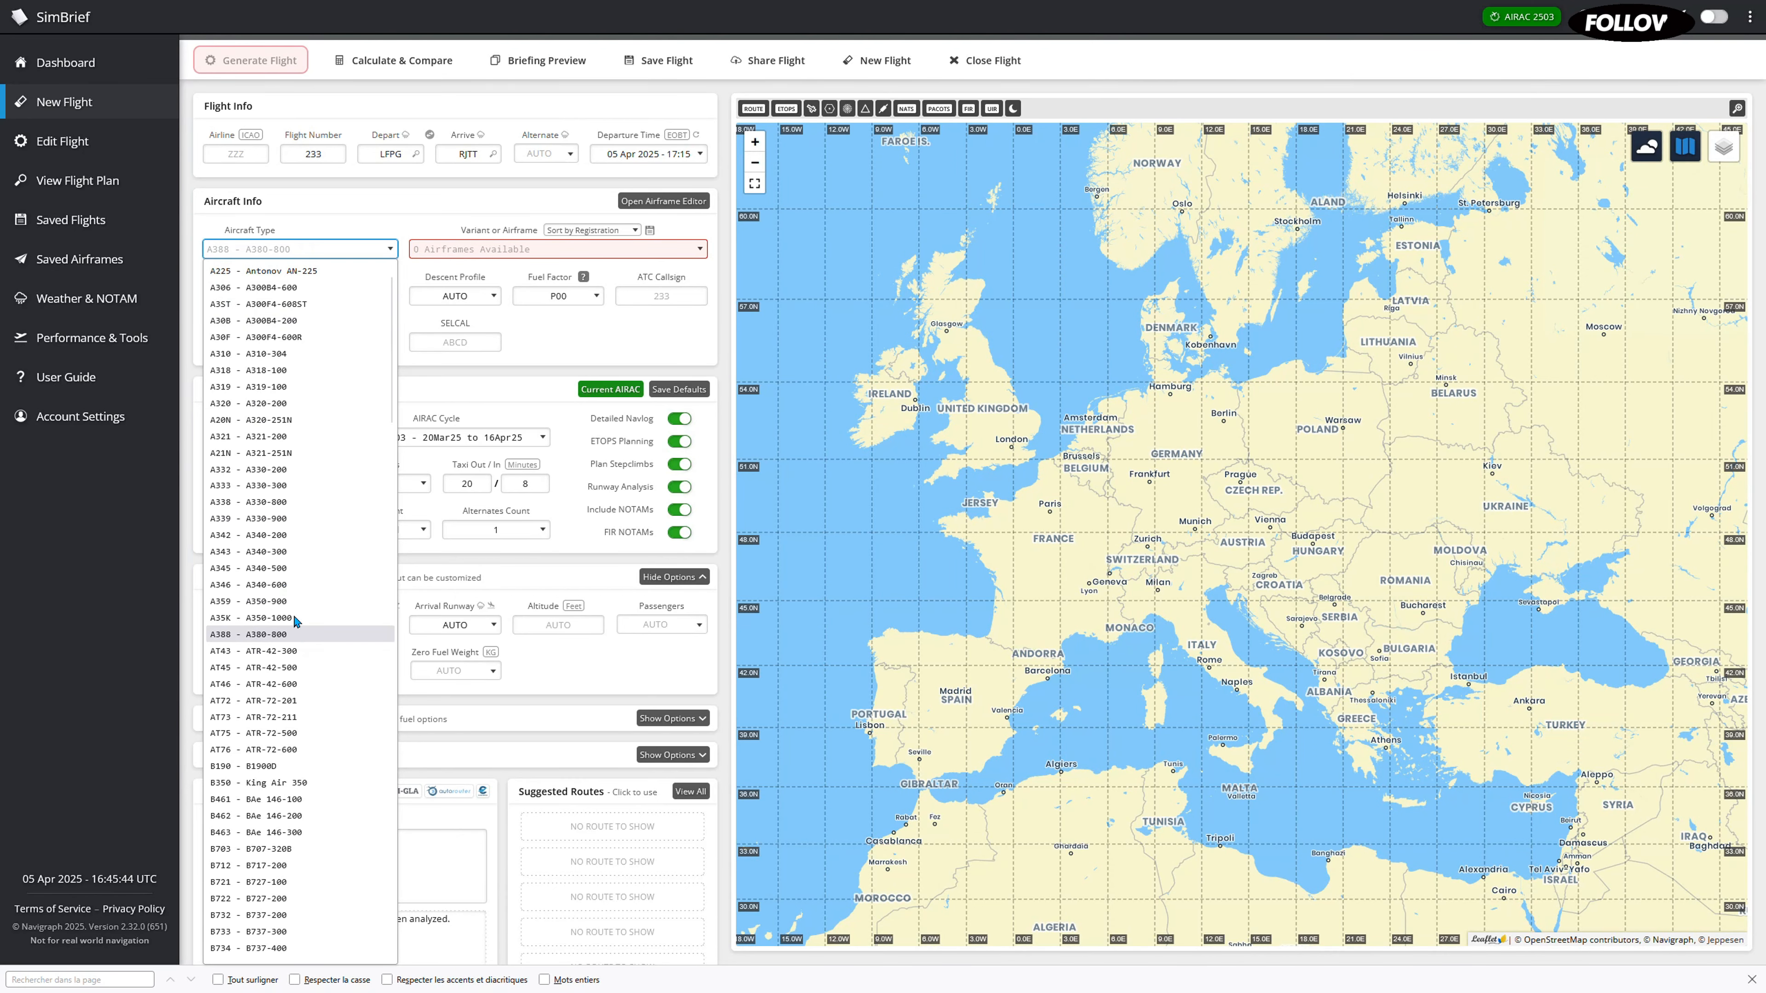
{"action": "left_click", "coordinate": [256, 254]}
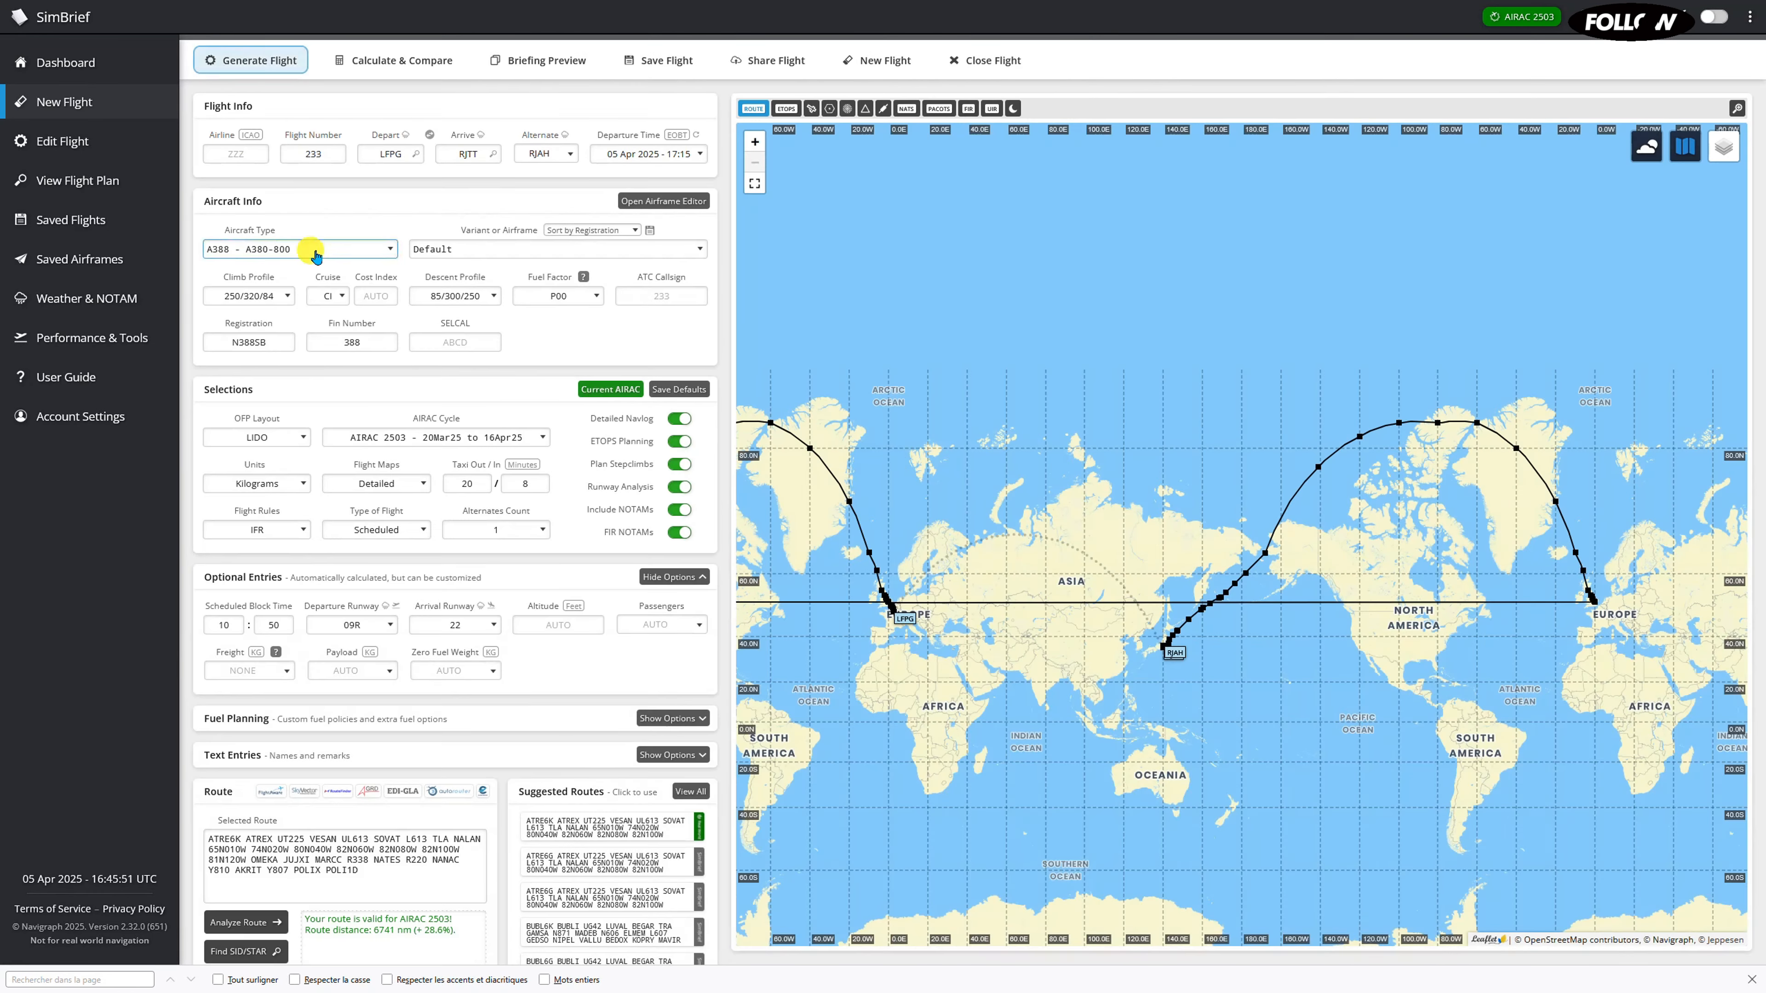
Set the aircraft type to A321 - A321-200
{"action": "left_click", "coordinate": [327, 257]}
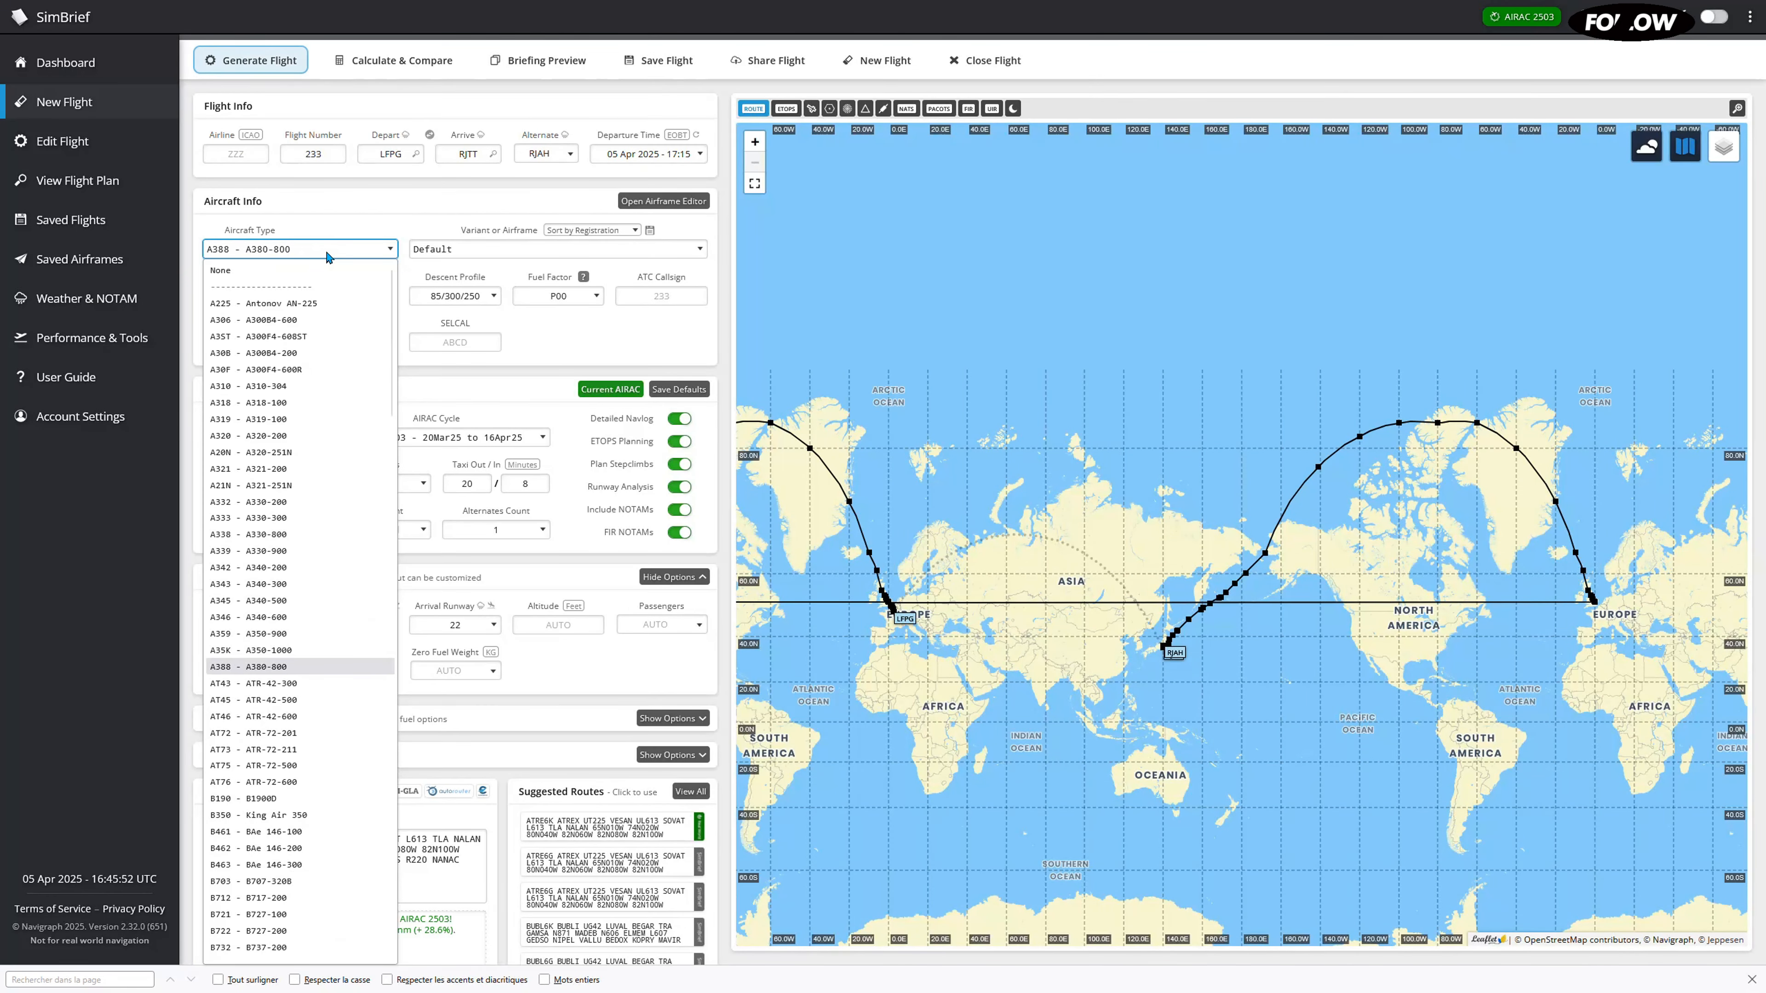
{"action": "type", "text": "a32"}
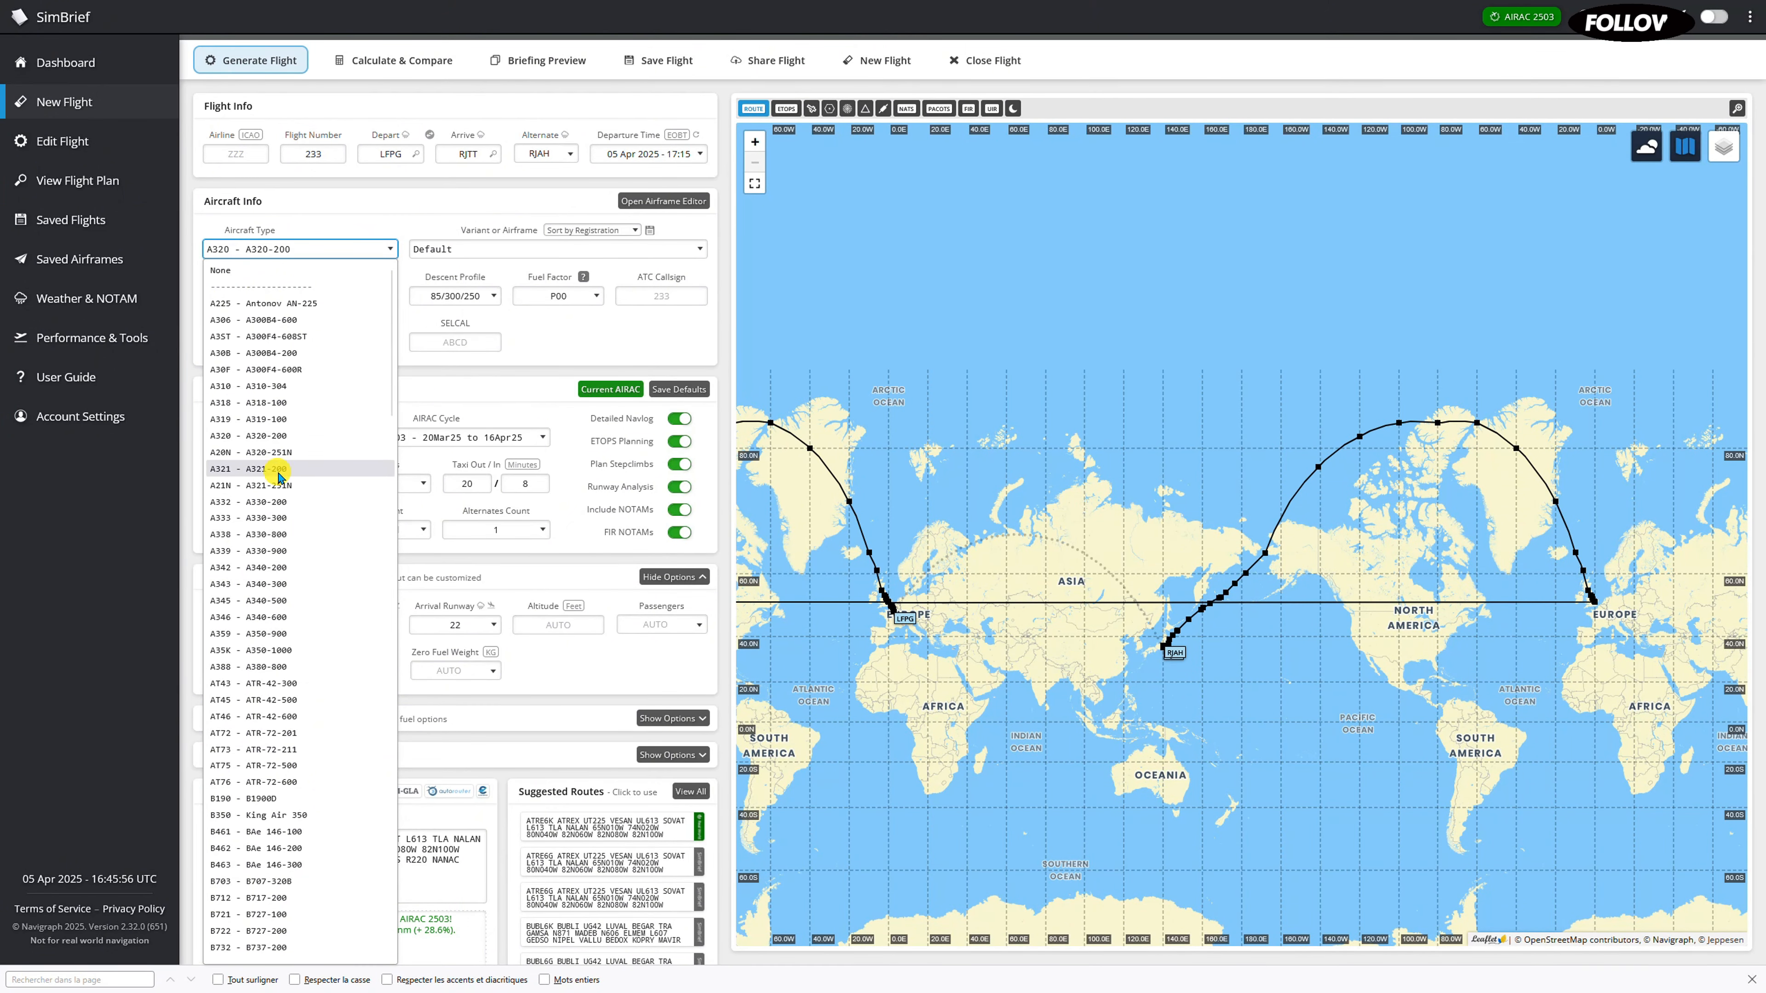
{"action": "left_click", "coordinate": [279, 470]}
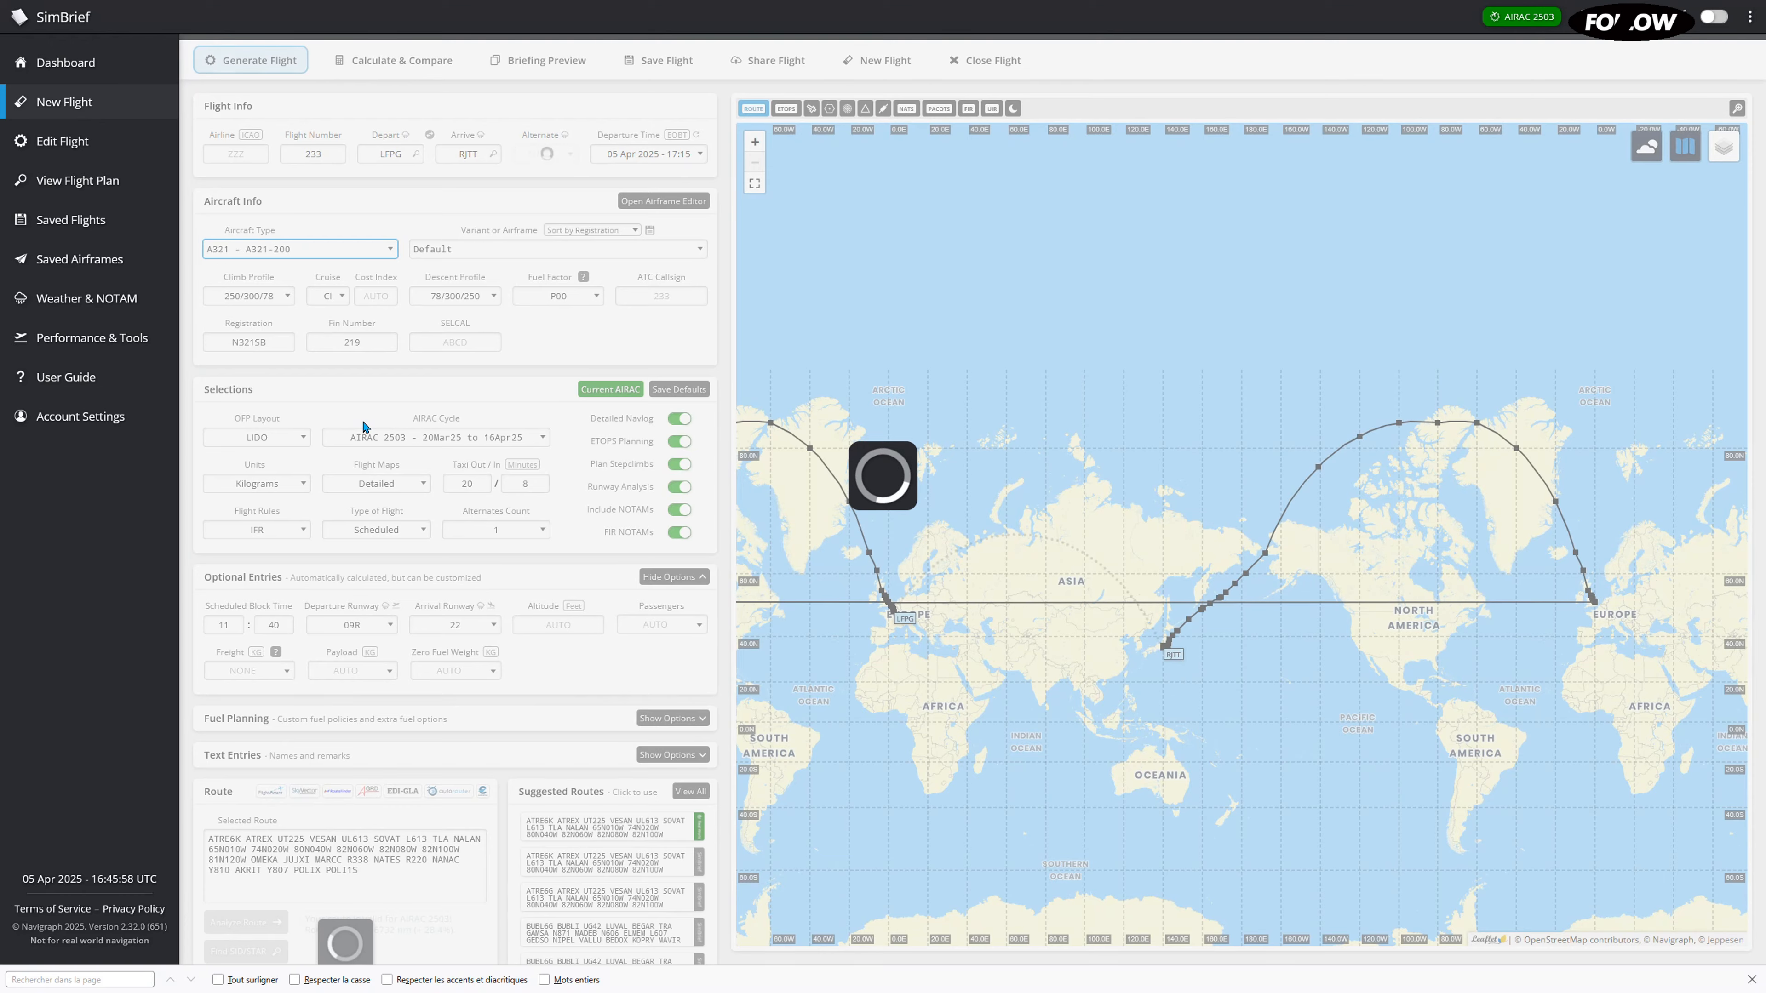
Examine the plotted route on the map between the Tokyo arrival end and the Paris departure end, including the waypoints near LFPG
{"action": "scroll", "coordinate": [1294, 661], "scroll_direction": "up", "scroll_amount": 2}
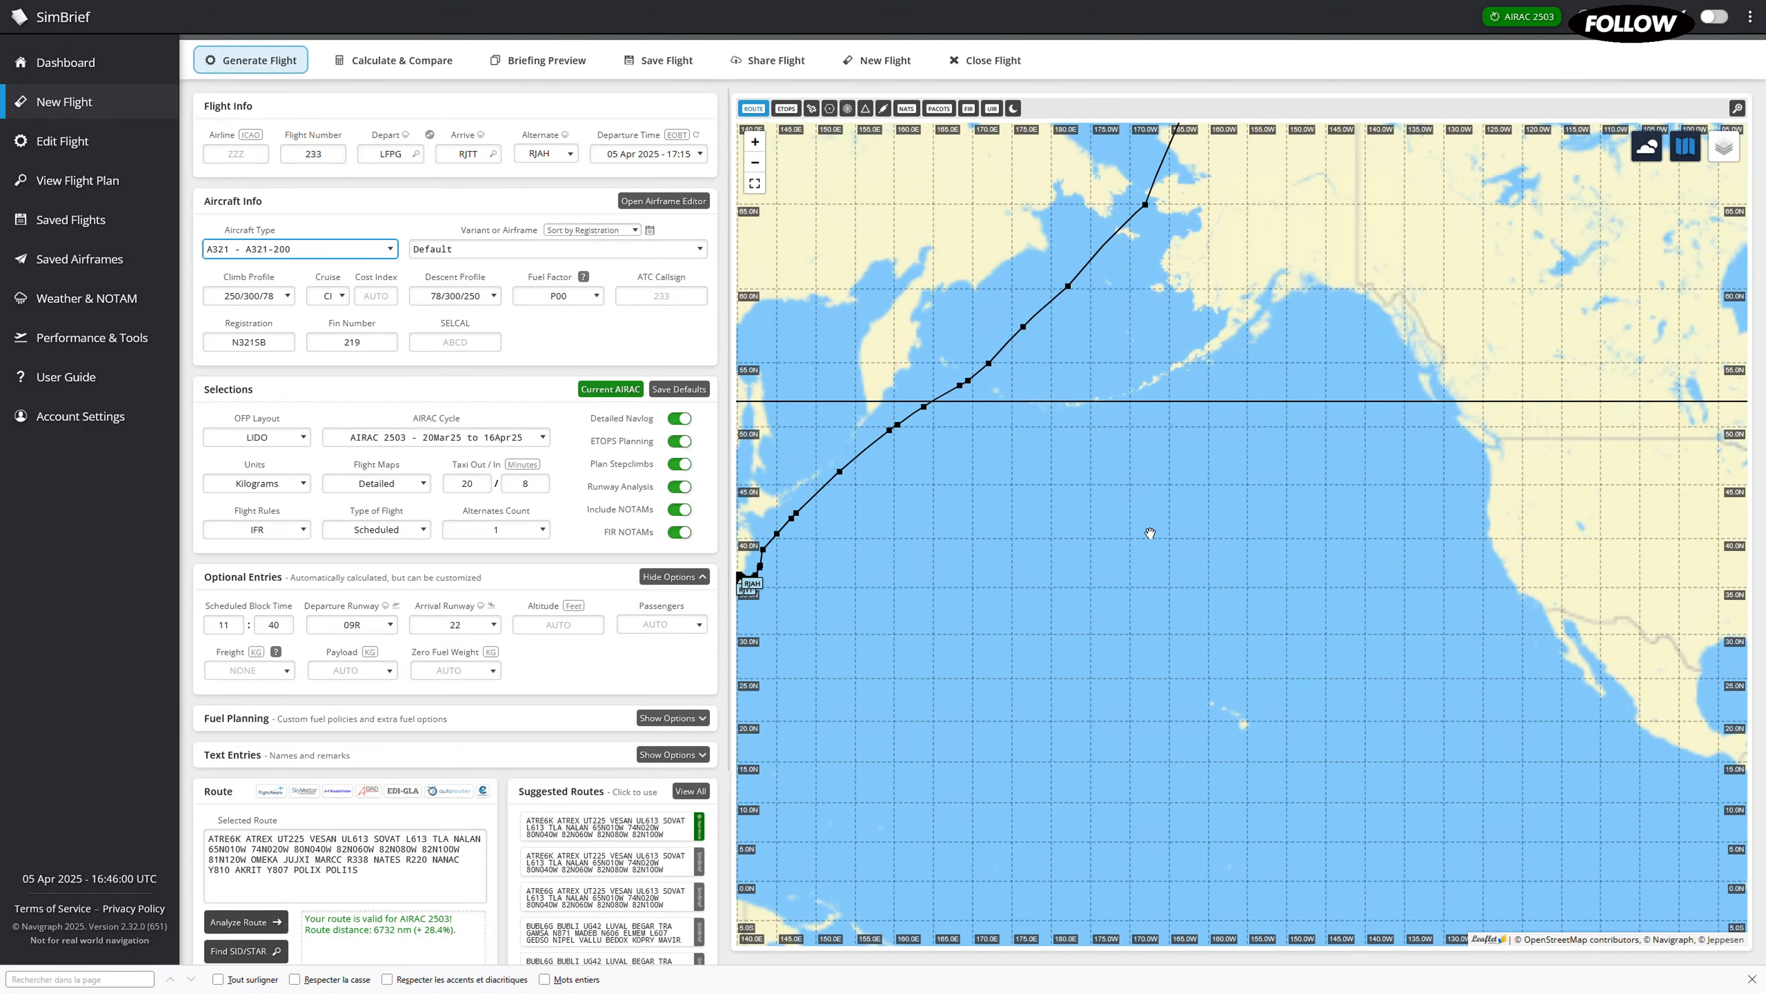
{"action": "left_click_drag", "start_coordinate": [1149, 532], "coordinate": [1215, 537]}
{"action": "scroll", "coordinate": [1212, 543], "scroll_direction": "down", "scroll_amount": 1}
{"action": "left_click_drag", "start_coordinate": [1098, 549], "coordinate": [821, 556]}
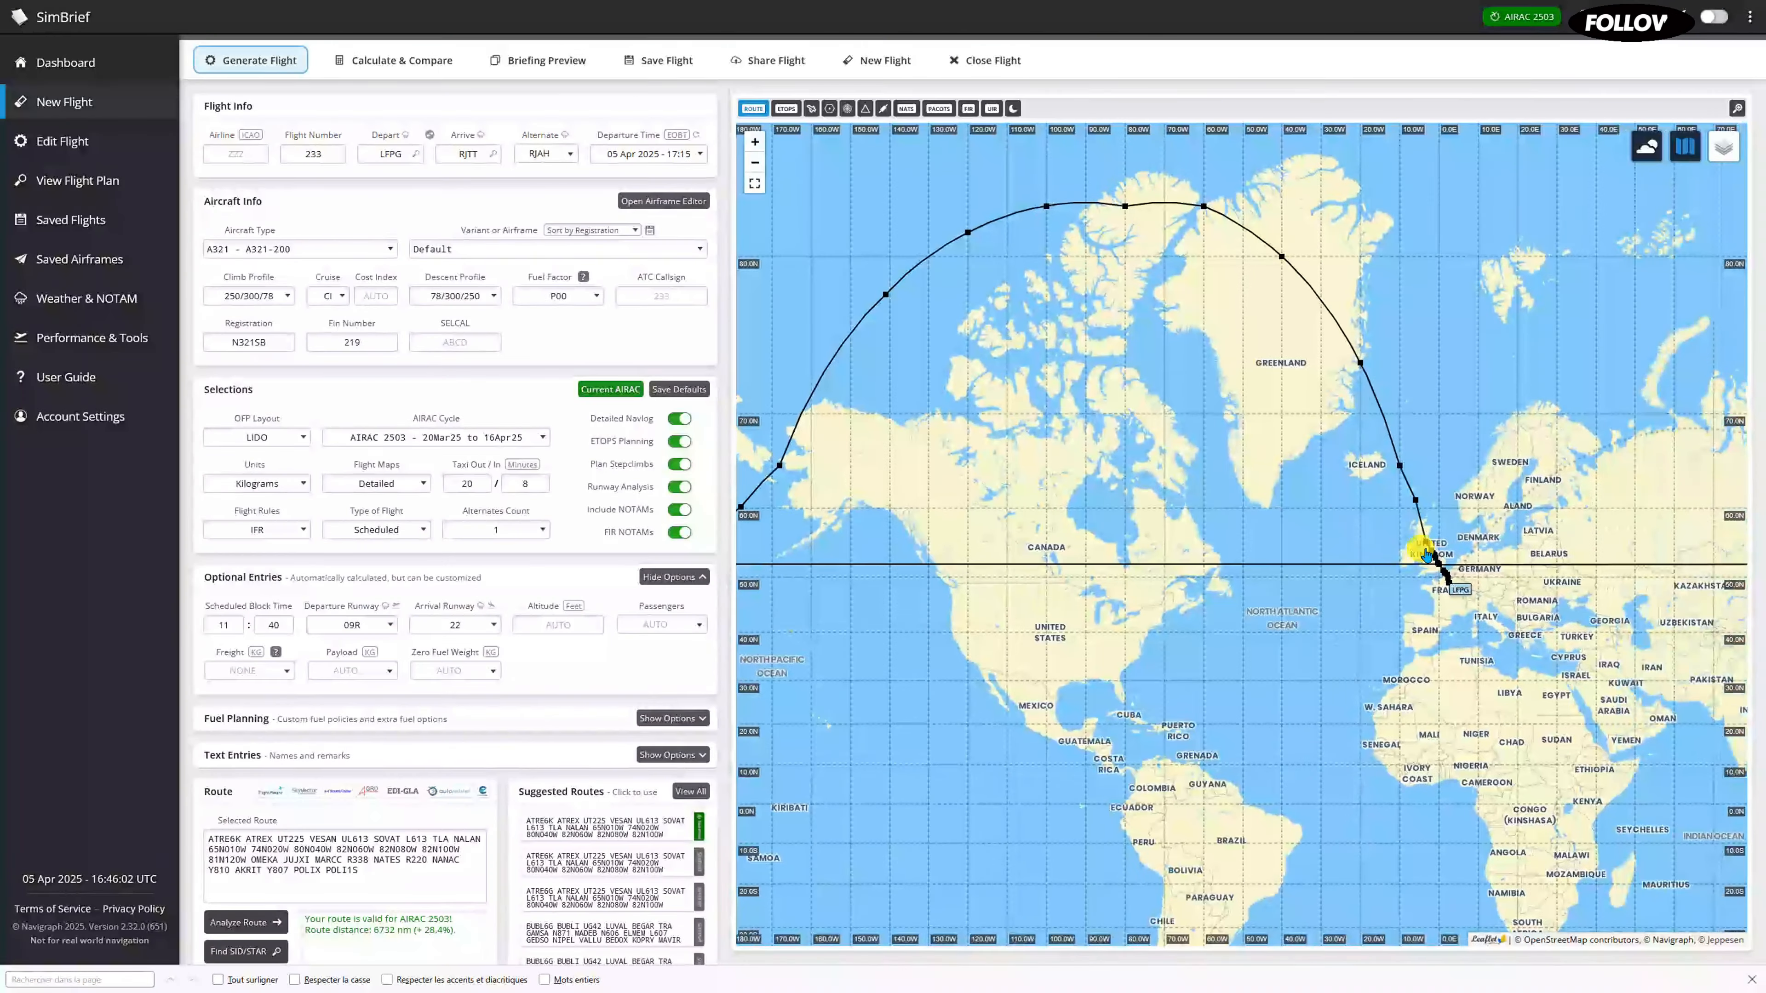
{"action": "left_click_drag", "start_coordinate": [1438, 562], "coordinate": [1234, 547]}
{"action": "scroll", "coordinate": [1234, 547], "scroll_direction": "up", "scroll_amount": 2}
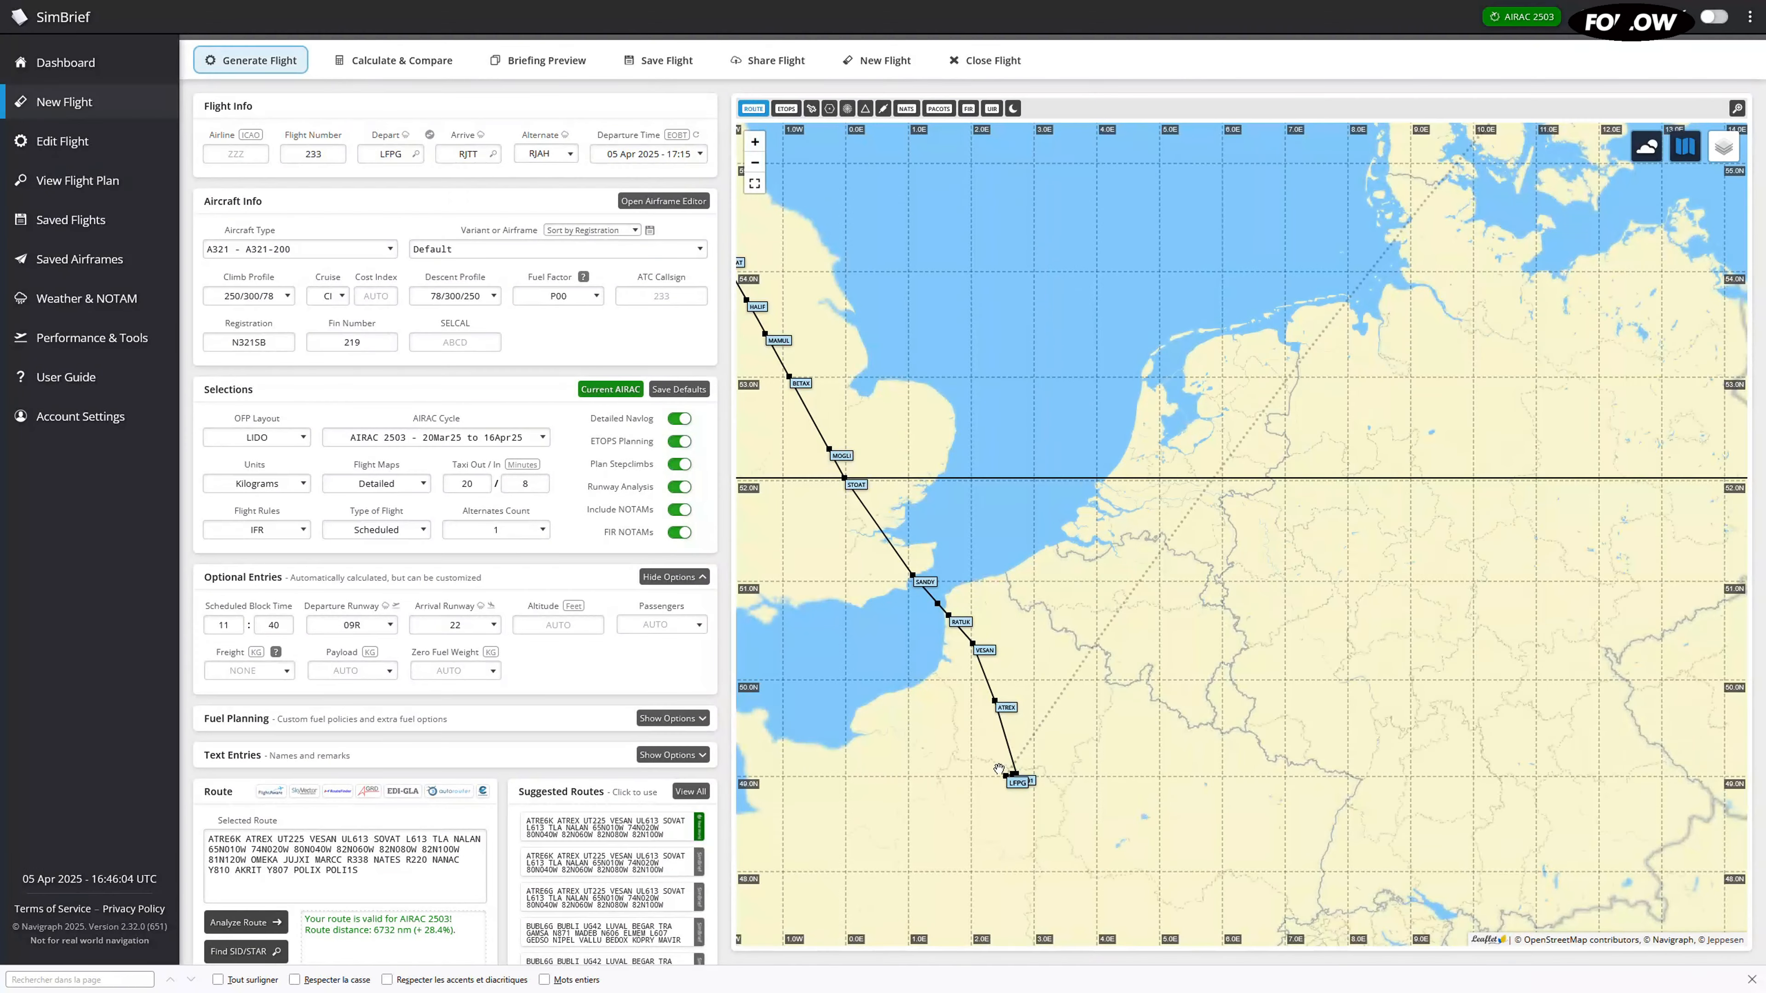
{"action": "scroll", "coordinate": [1015, 681], "scroll_direction": "down", "scroll_amount": 4}
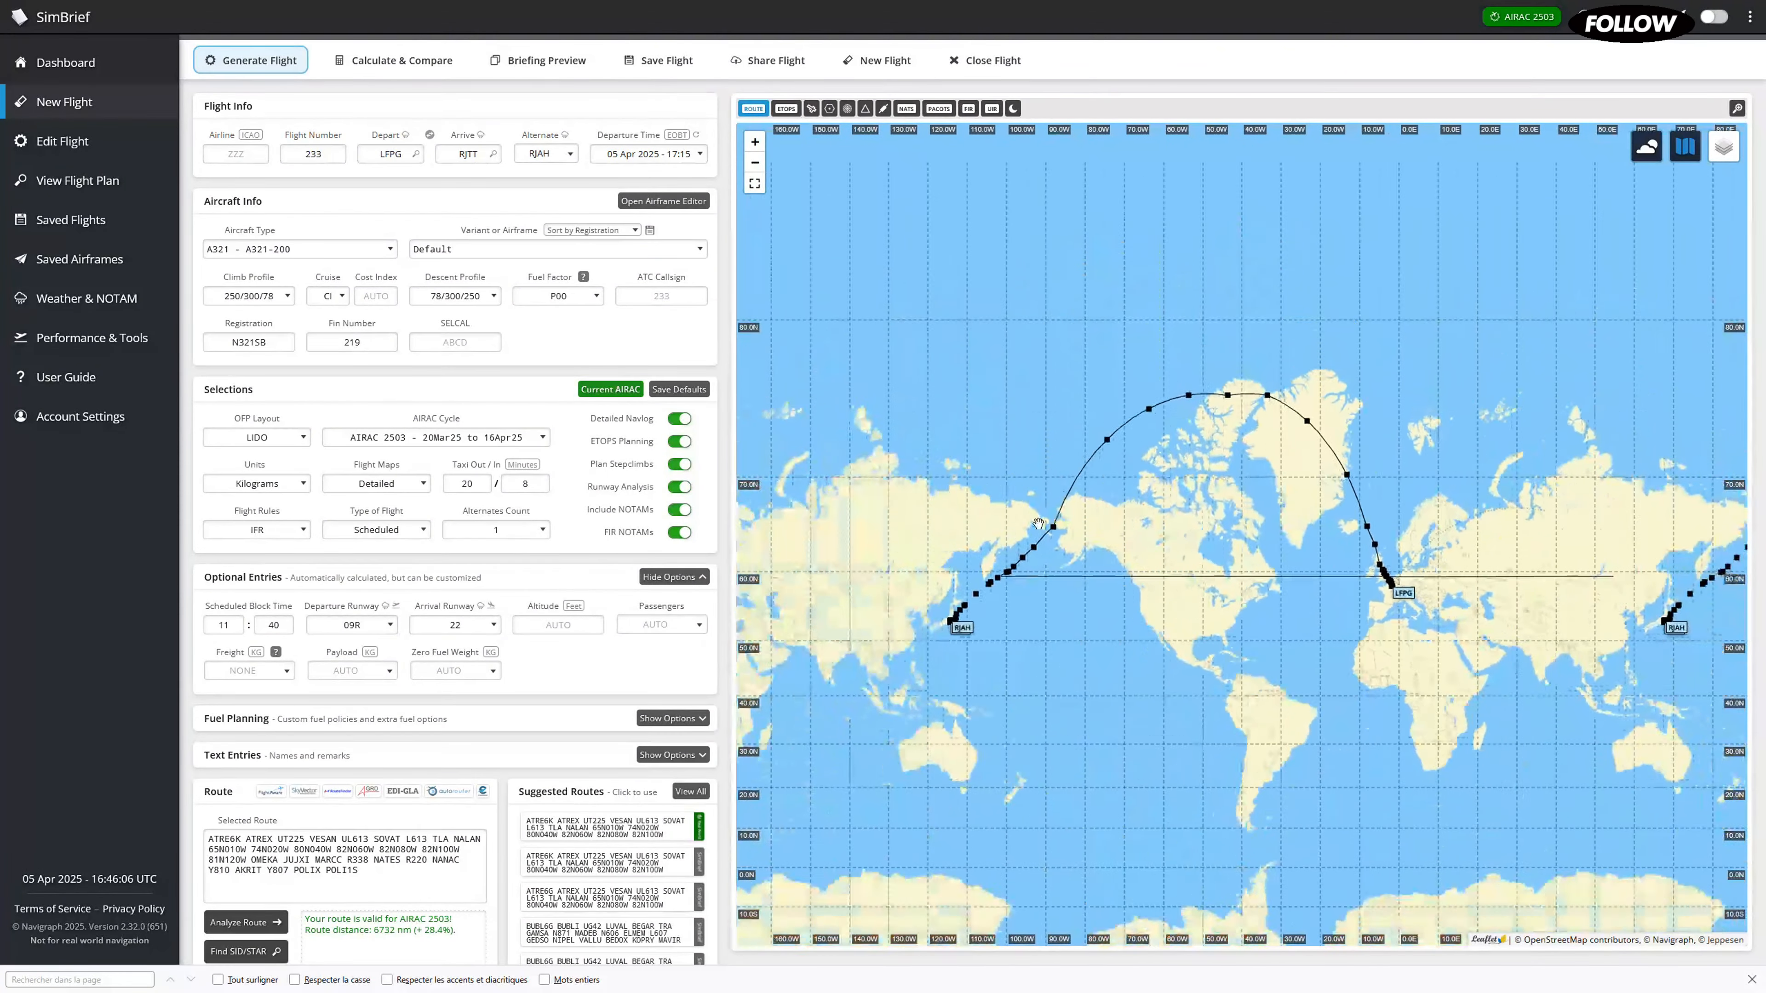
{"action": "left_click_drag", "start_coordinate": [961, 608], "coordinate": [1016, 573]}
{"action": "scroll", "coordinate": [1551, 586], "scroll_direction": "up", "scroll_amount": 1}
{"action": "left_click_drag", "start_coordinate": [1190, 554], "coordinate": [1130, 550]}
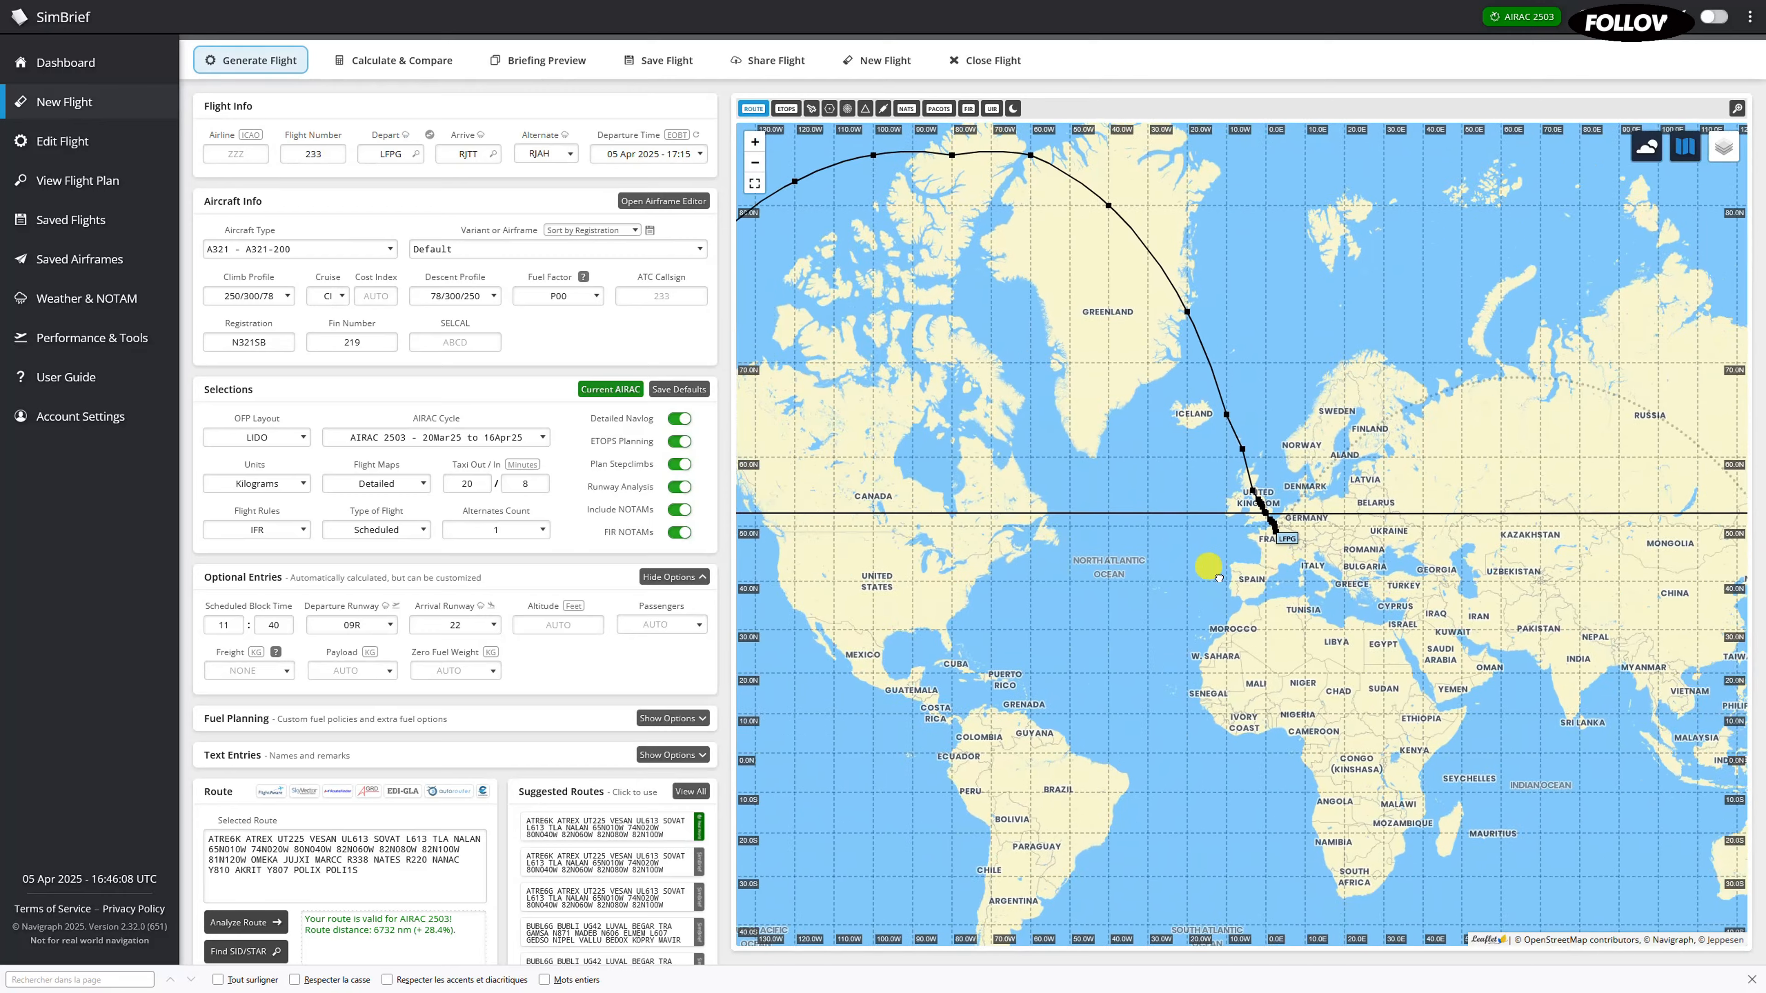
{"action": "mouse_move", "coordinate": [1321, 572]}
{"action": "left_mouse_down"}
{"action": "mouse_move", "coordinate": [1497, 619]}
{"action": "mouse_move", "coordinate": [761, 537]}
{"action": "mouse_move", "coordinate": [1127, 495]}
{"action": "mouse_move", "coordinate": [1465, 613]}
{"action": "mouse_move", "coordinate": [1323, 575]}
{"action": "left_mouse_up"}
{"action": "scroll", "coordinate": [1465, 613], "scroll_direction": "up", "scroll_amount": 2}
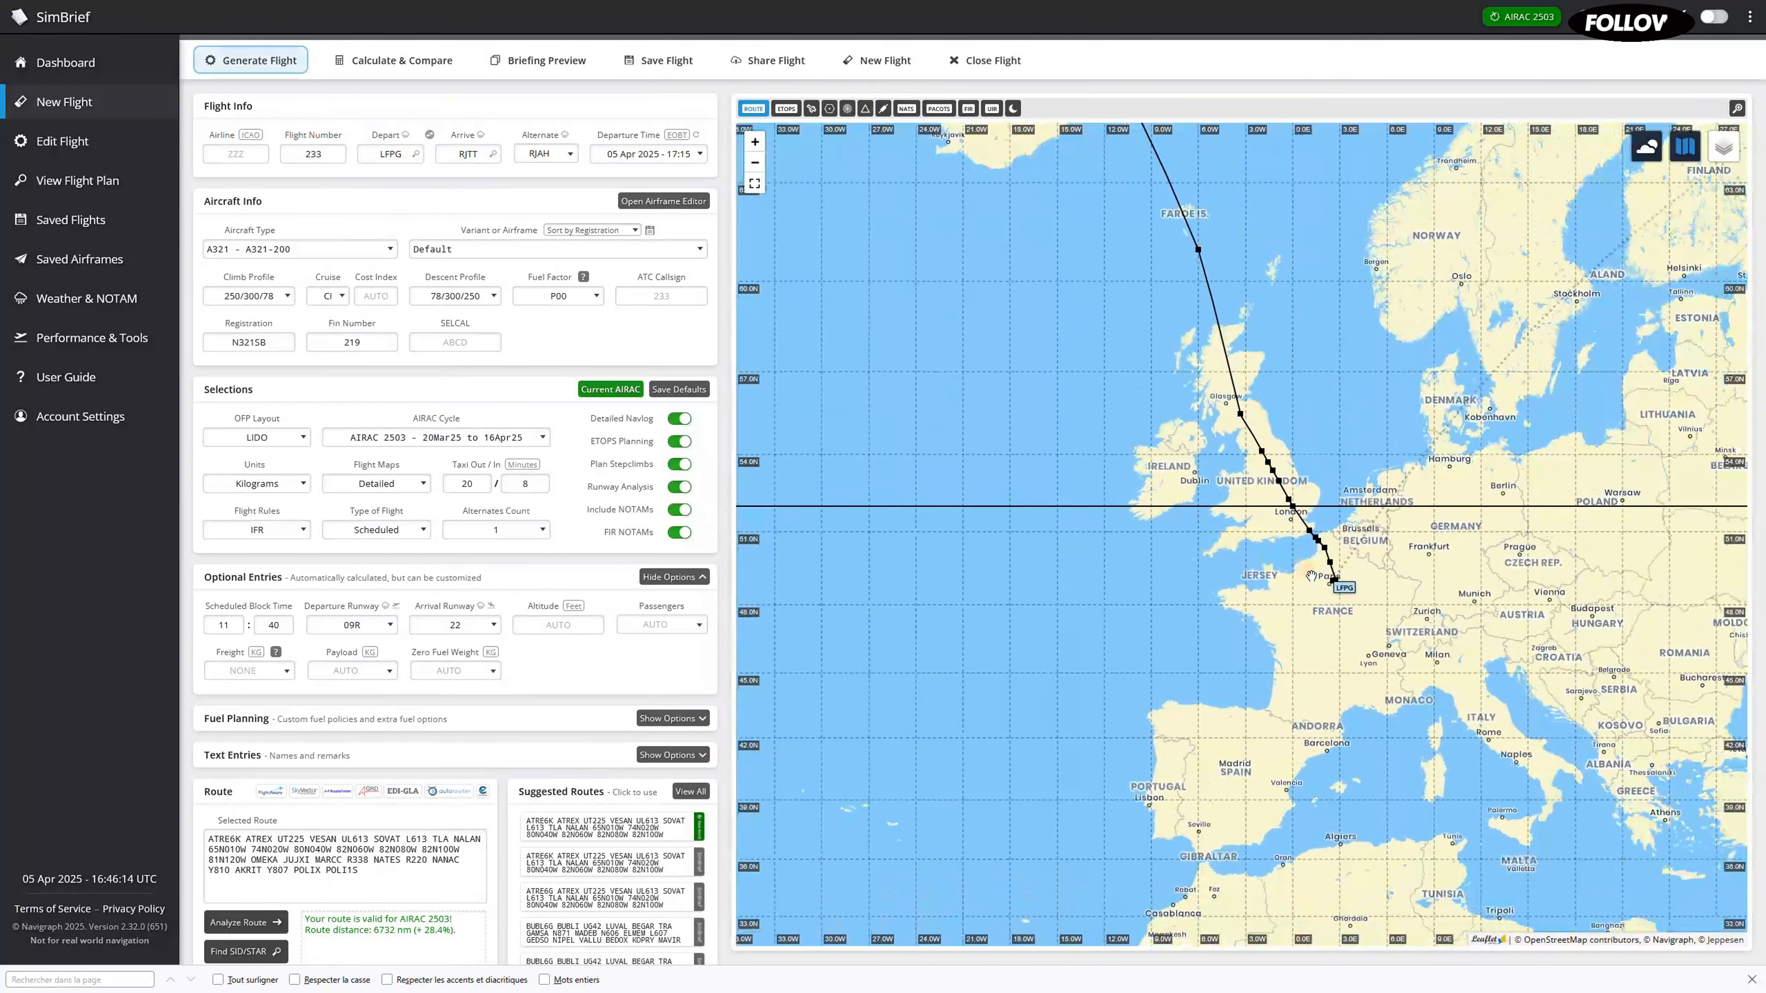
{"action": "scroll", "coordinate": [1324, 577], "scroll_direction": "up", "scroll_amount": 2}
{"action": "scroll", "coordinate": [1347, 628], "scroll_direction": "down", "scroll_amount": 1}
{"action": "left_click_drag", "start_coordinate": [1138, 515], "coordinate": [1064, 442]}
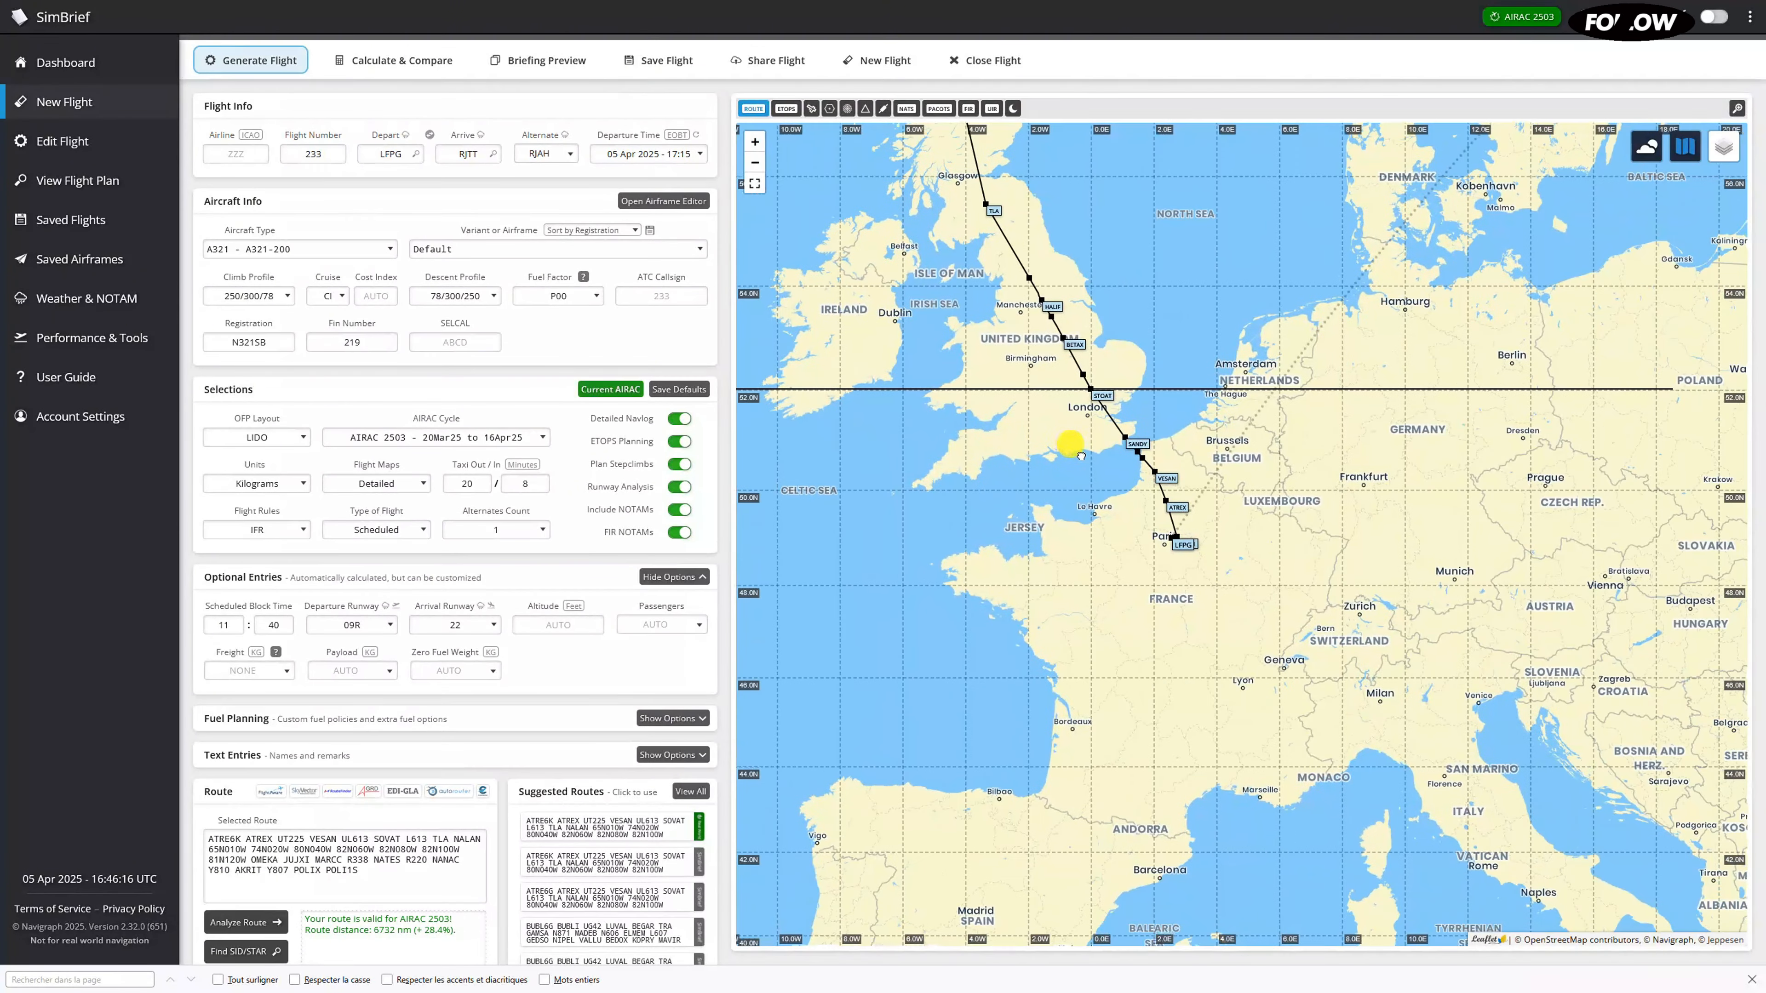
Look through the airframe variants offered for the A321 and the aircraft profile, selection and optional entry settings
{"action": "left_click", "coordinate": [530, 253]}
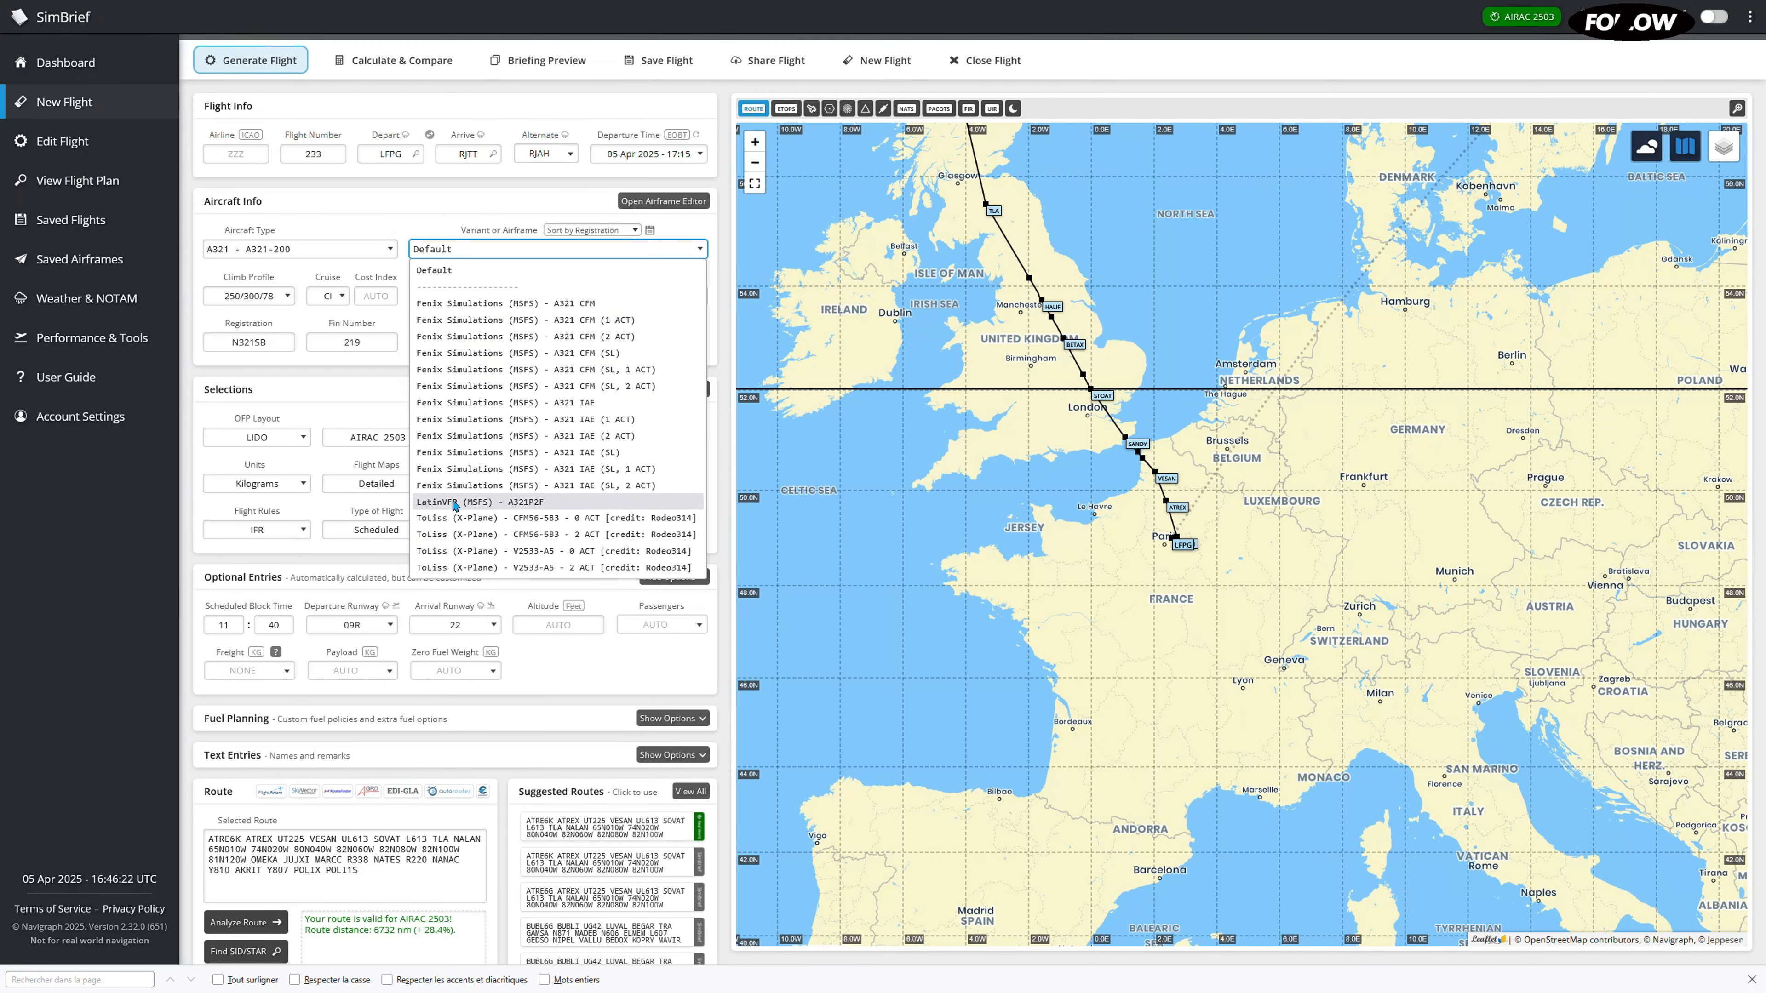
{"action": "left_click", "coordinate": [327, 391]}
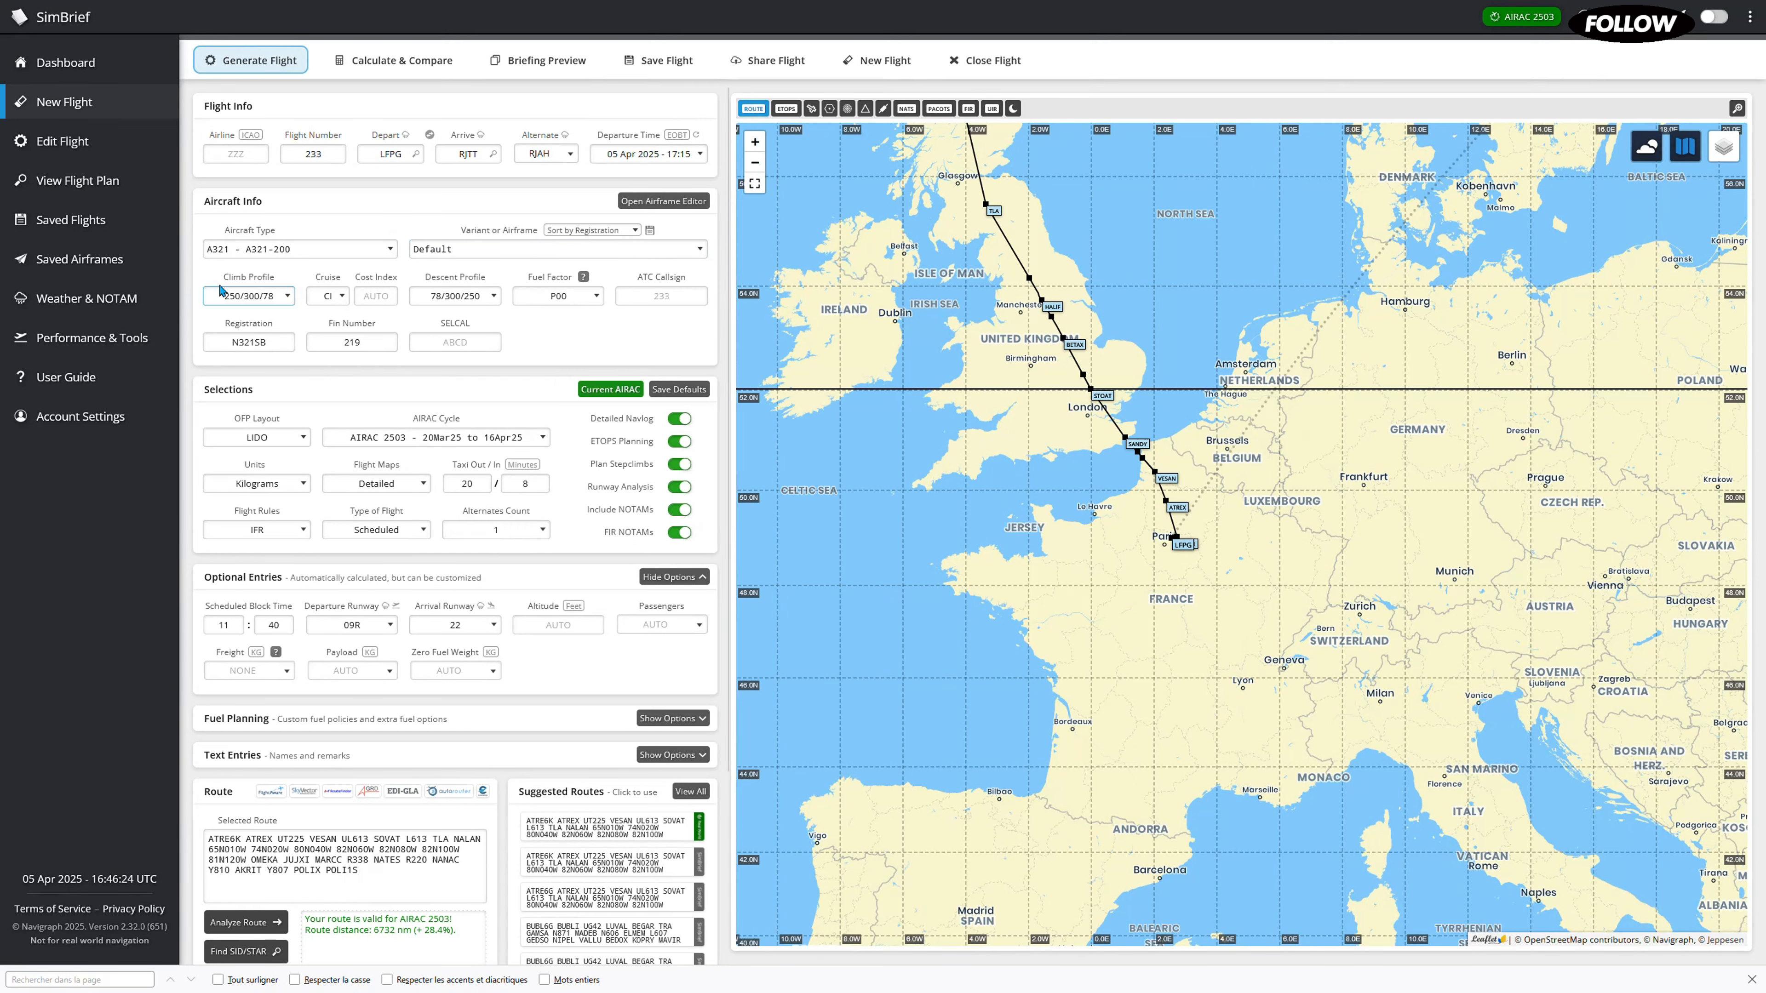
{"action": "left_click_drag", "start_coordinate": [221, 290], "coordinate": [456, 315]}
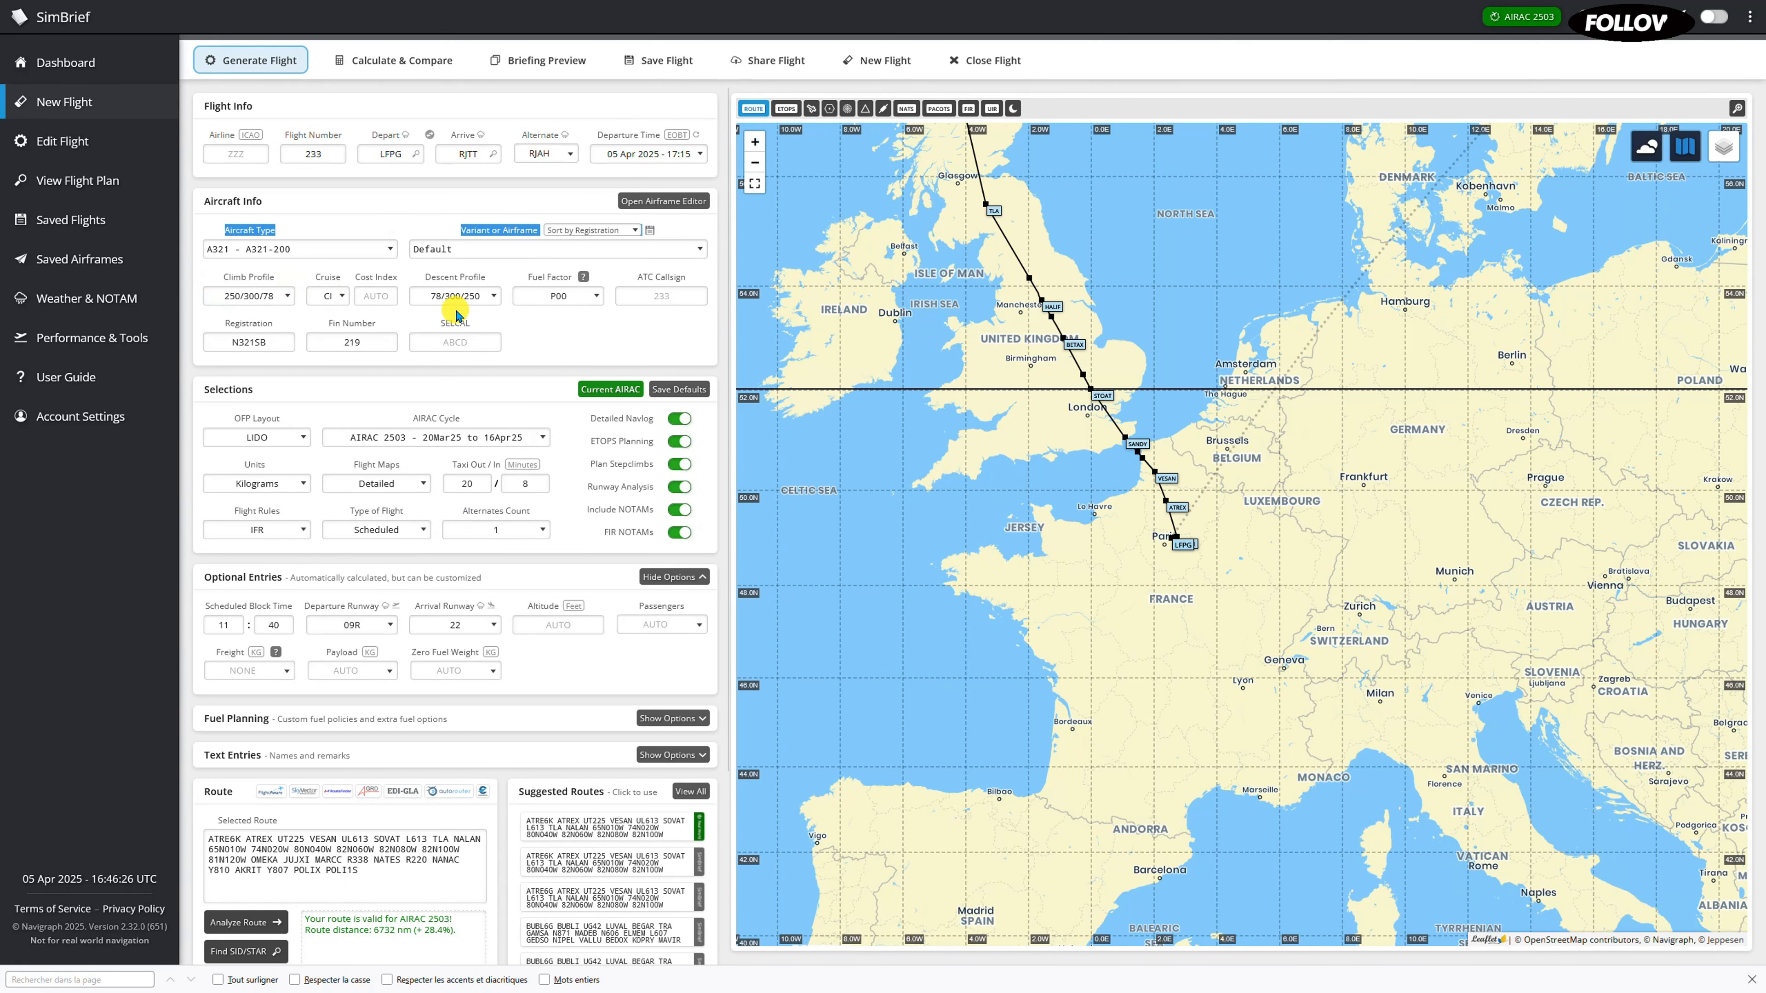
{"action": "left_click", "coordinate": [593, 335]}
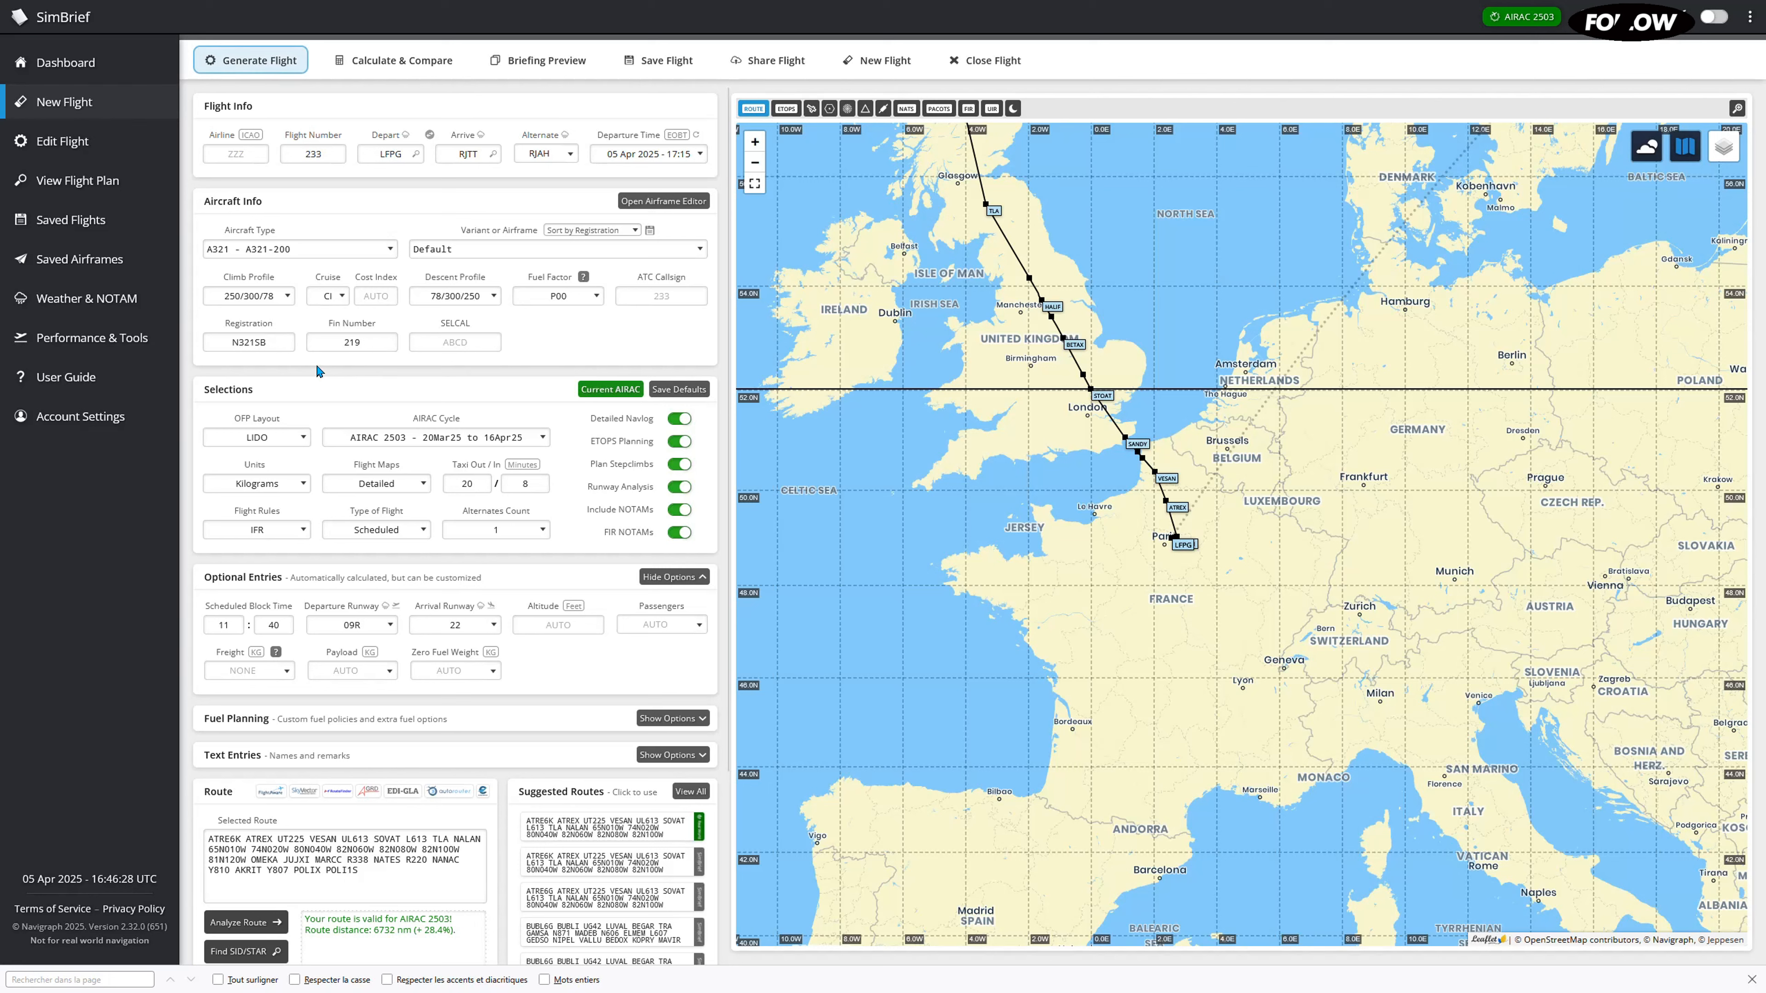
{"action": "left_click_drag", "start_coordinate": [236, 424], "coordinate": [569, 540]}
{"action": "left_click", "coordinate": [432, 574]}
{"action": "scroll", "coordinate": [257, 576], "scroll_direction": "down", "scroll_amount": 2}
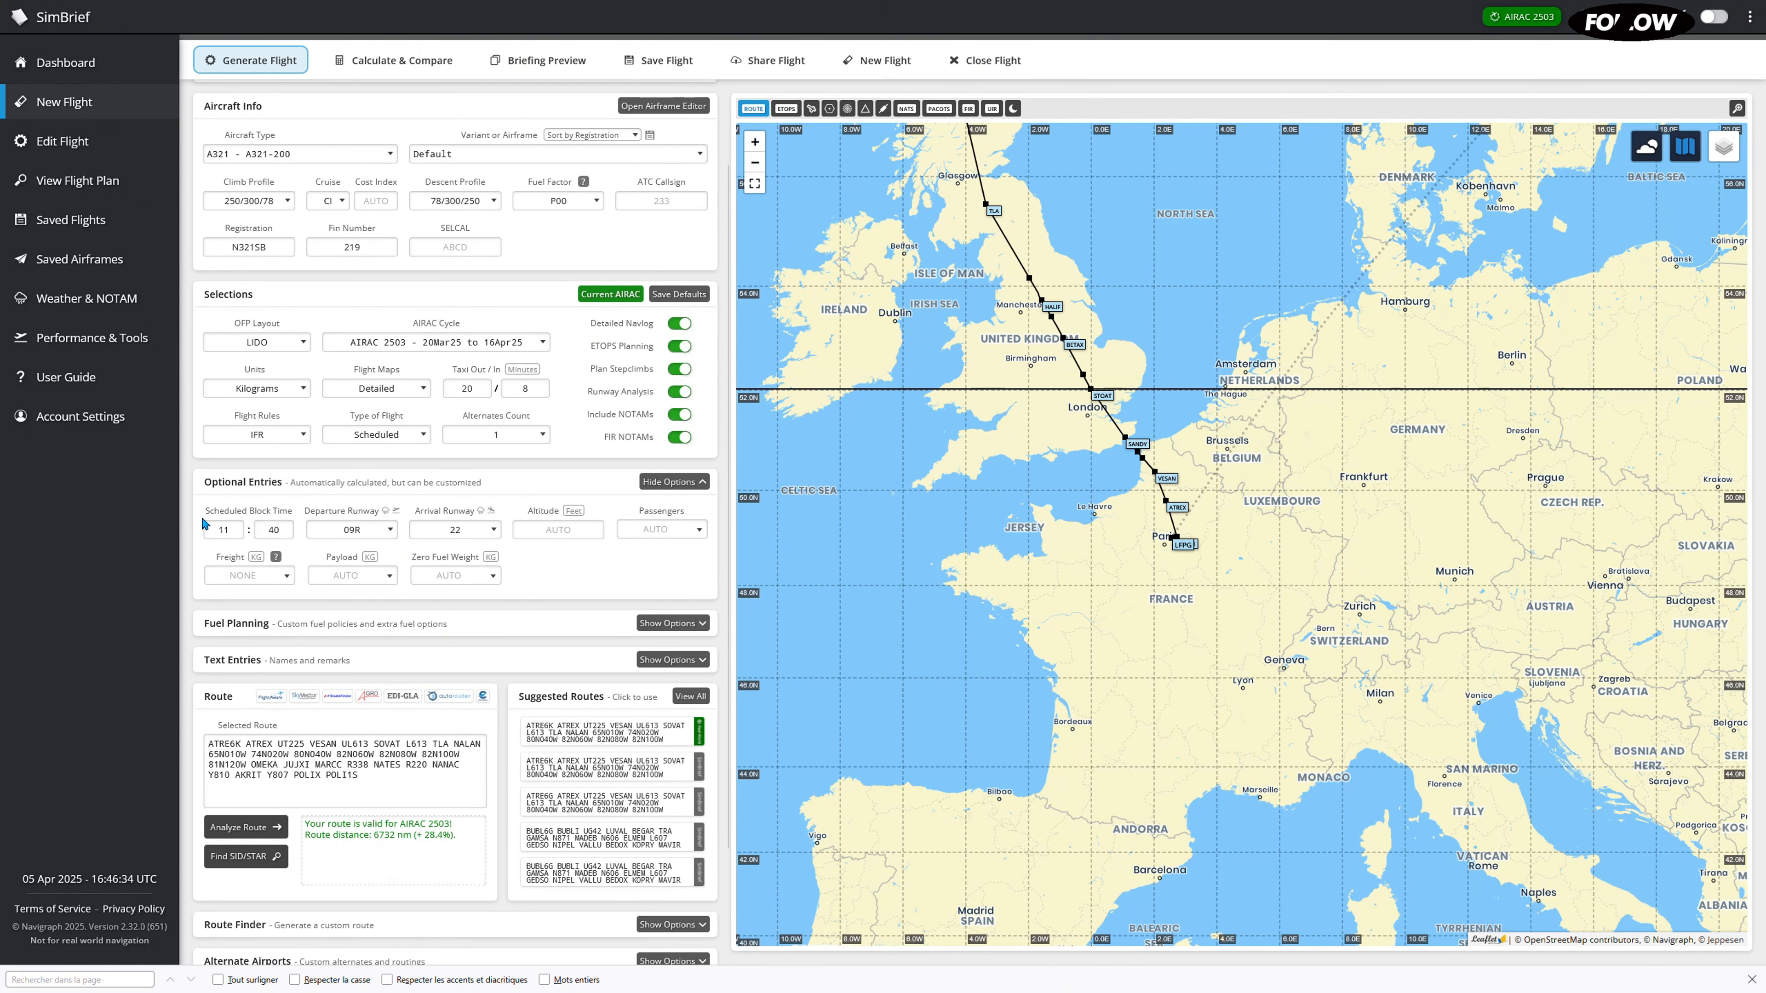
{"action": "left_click", "coordinate": [364, 489]}
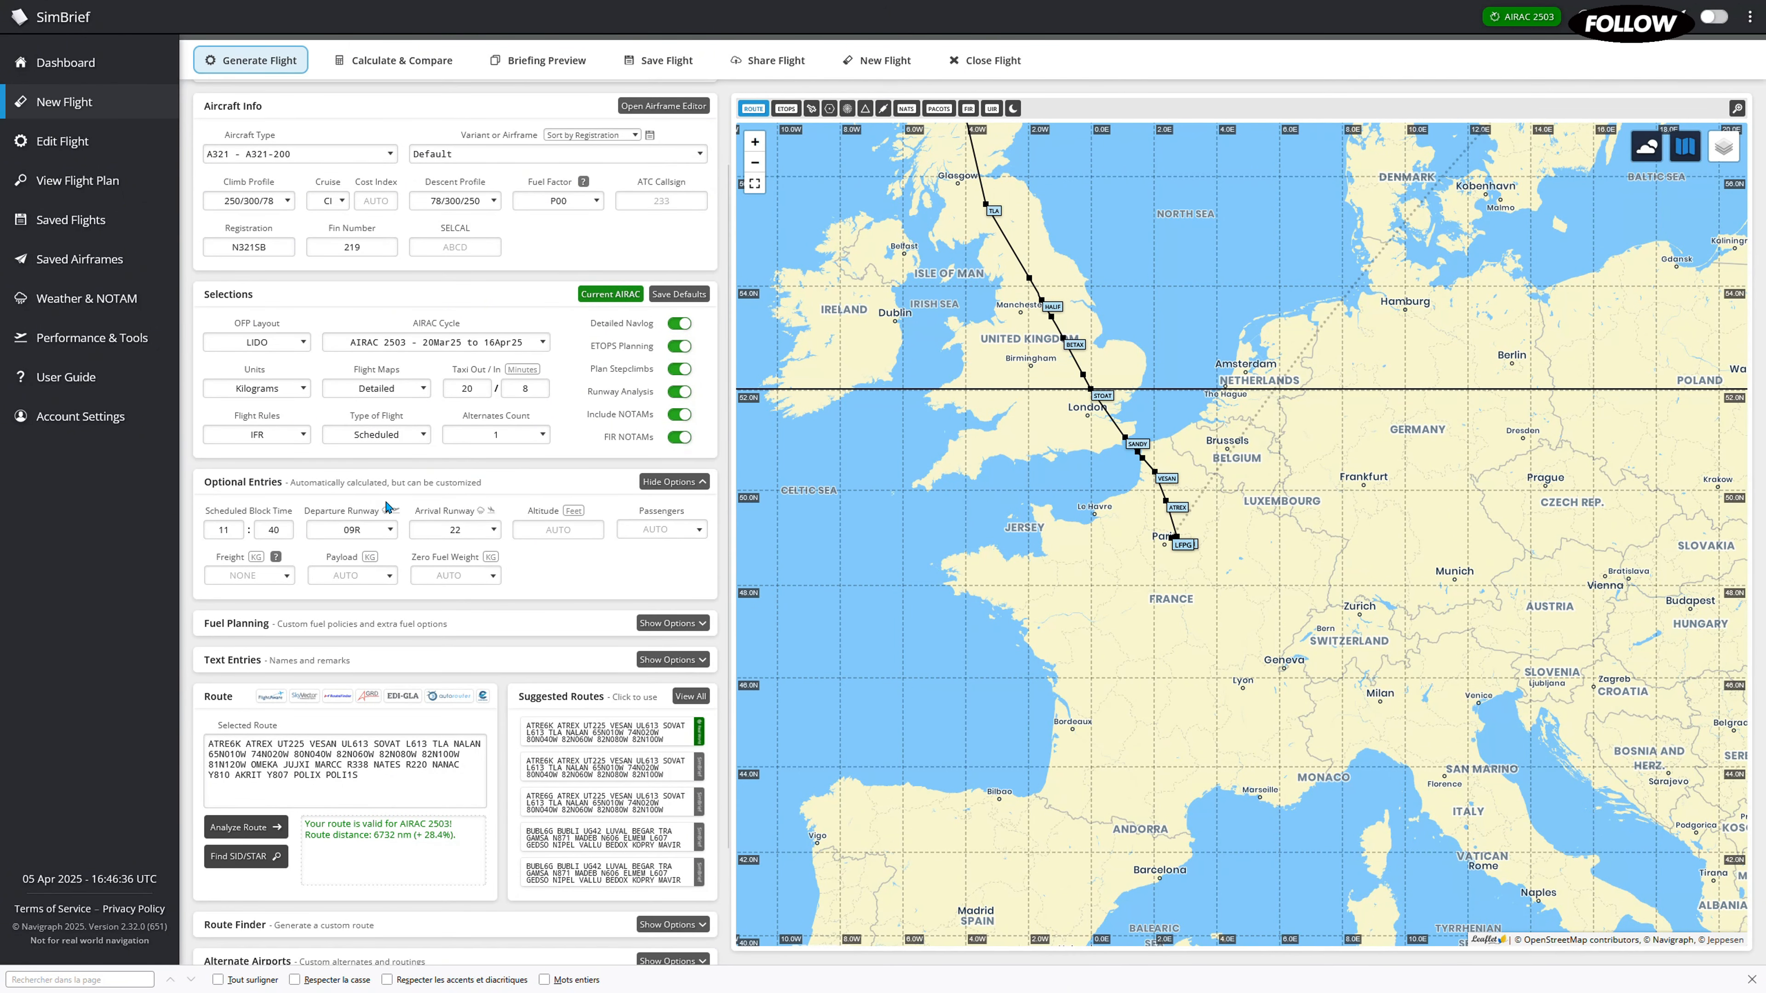
Look through the optional entries for scheduled block time and the available departure and arrival runways
{"action": "left_click_drag", "start_coordinate": [216, 520], "coordinate": [295, 511]}
{"action": "left_click", "coordinate": [291, 514]}
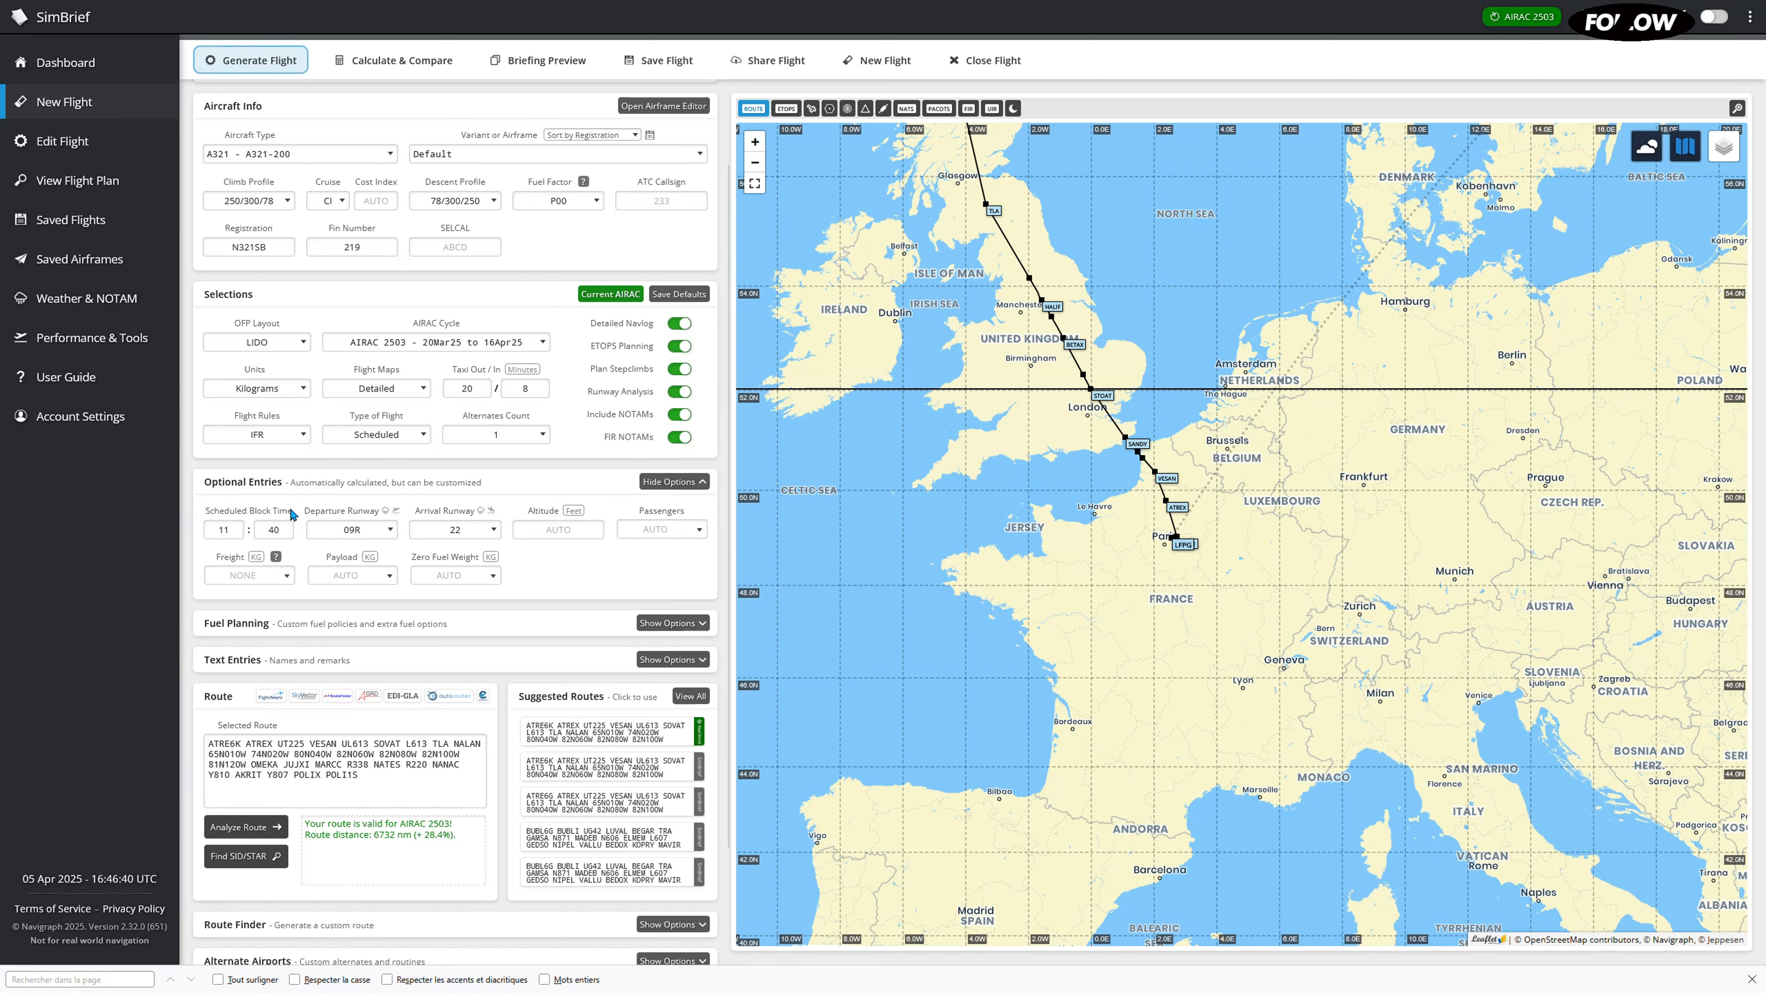
{"action": "left_click_drag", "start_coordinate": [308, 519], "coordinate": [393, 523]}
{"action": "left_click", "coordinate": [371, 515]}
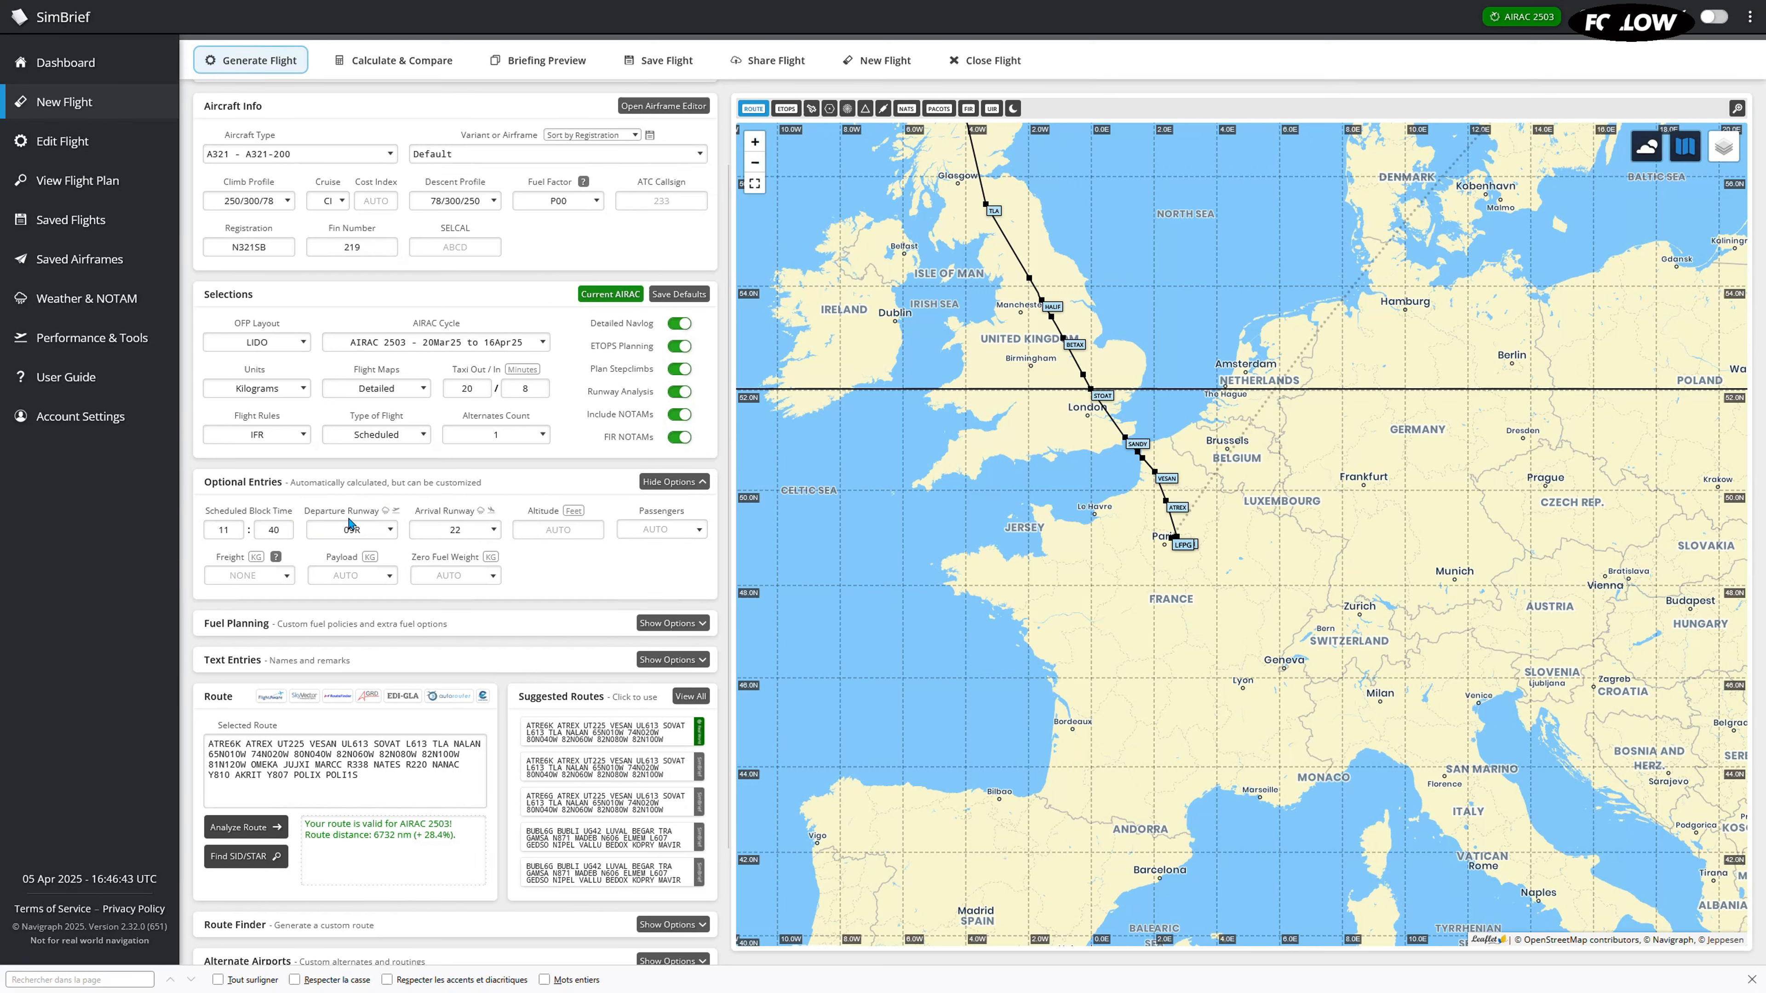
{"action": "left_click", "coordinate": [359, 542]}
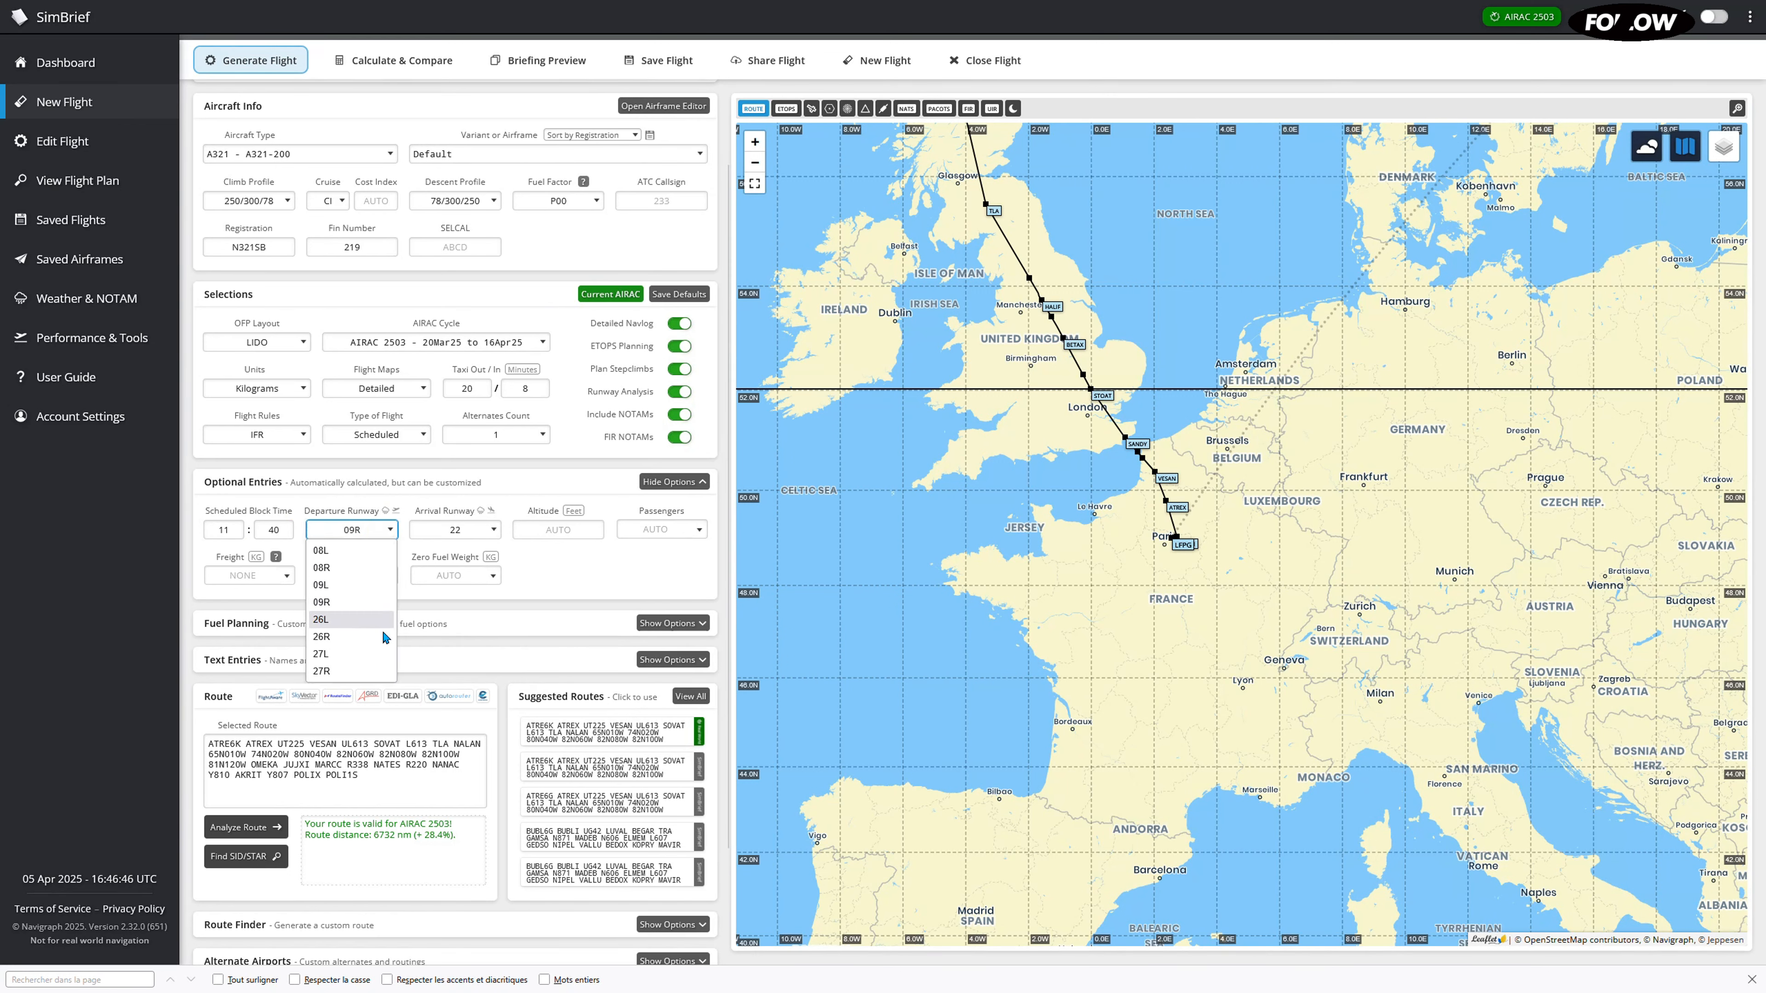
{"action": "left_click", "coordinate": [456, 533]}
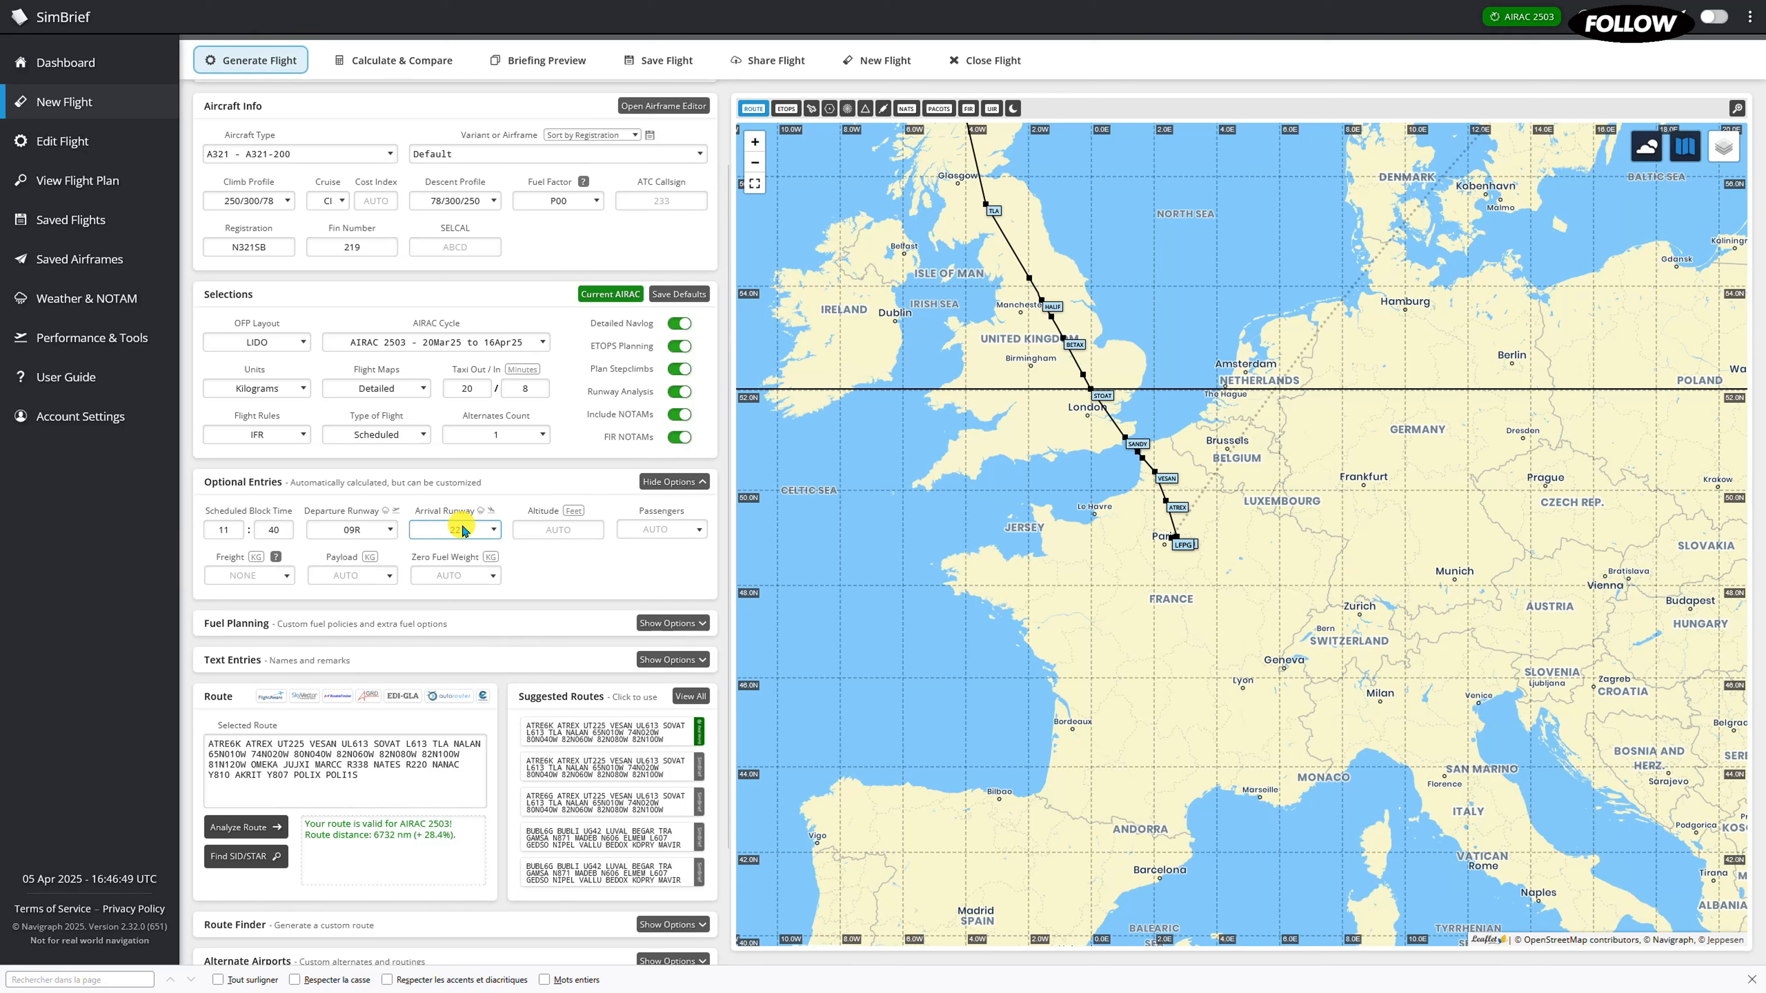
{"action": "left_click", "coordinate": [463, 530]}
{"action": "left_click", "coordinate": [427, 571]}
Examine the selected route text alongside the plotted route on the map, including the details of the ATREX waypoint
{"action": "scroll", "coordinate": [487, 605], "scroll_direction": "down", "scroll_amount": 2}
{"action": "left_click", "coordinate": [368, 646]}
{"action": "left_click_drag", "start_coordinate": [369, 649], "coordinate": [326, 632]}
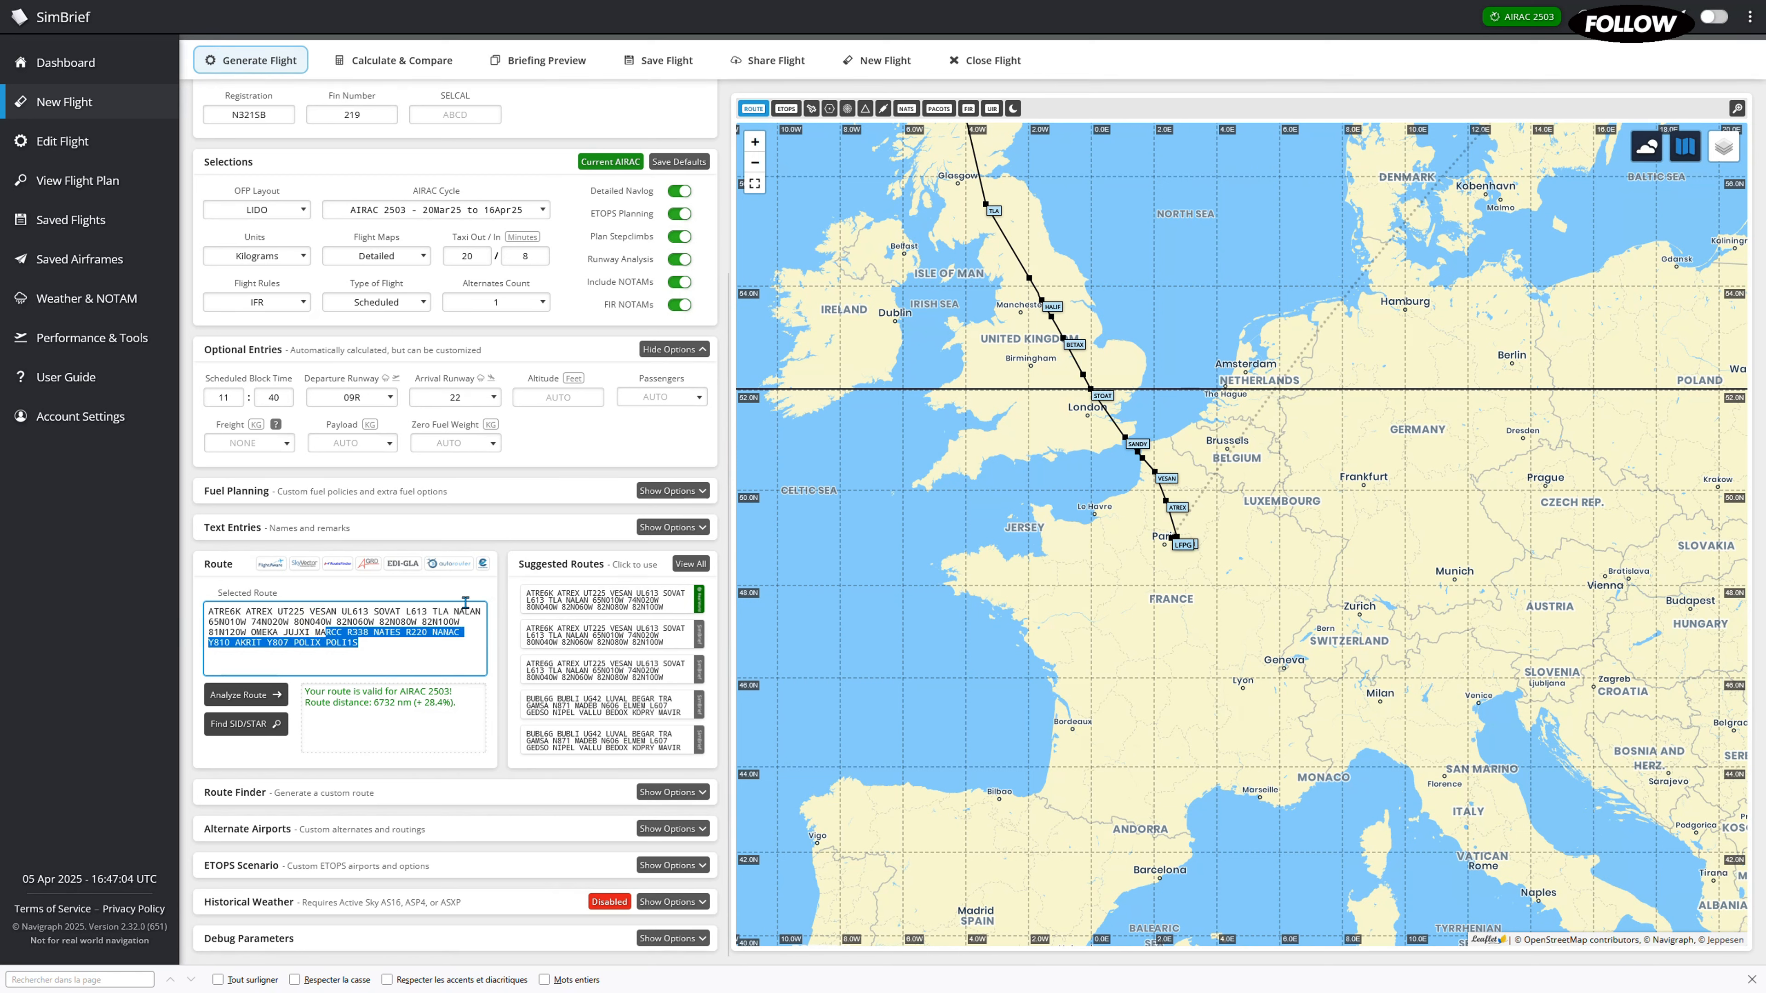
{"action": "left_click", "coordinate": [395, 640]}
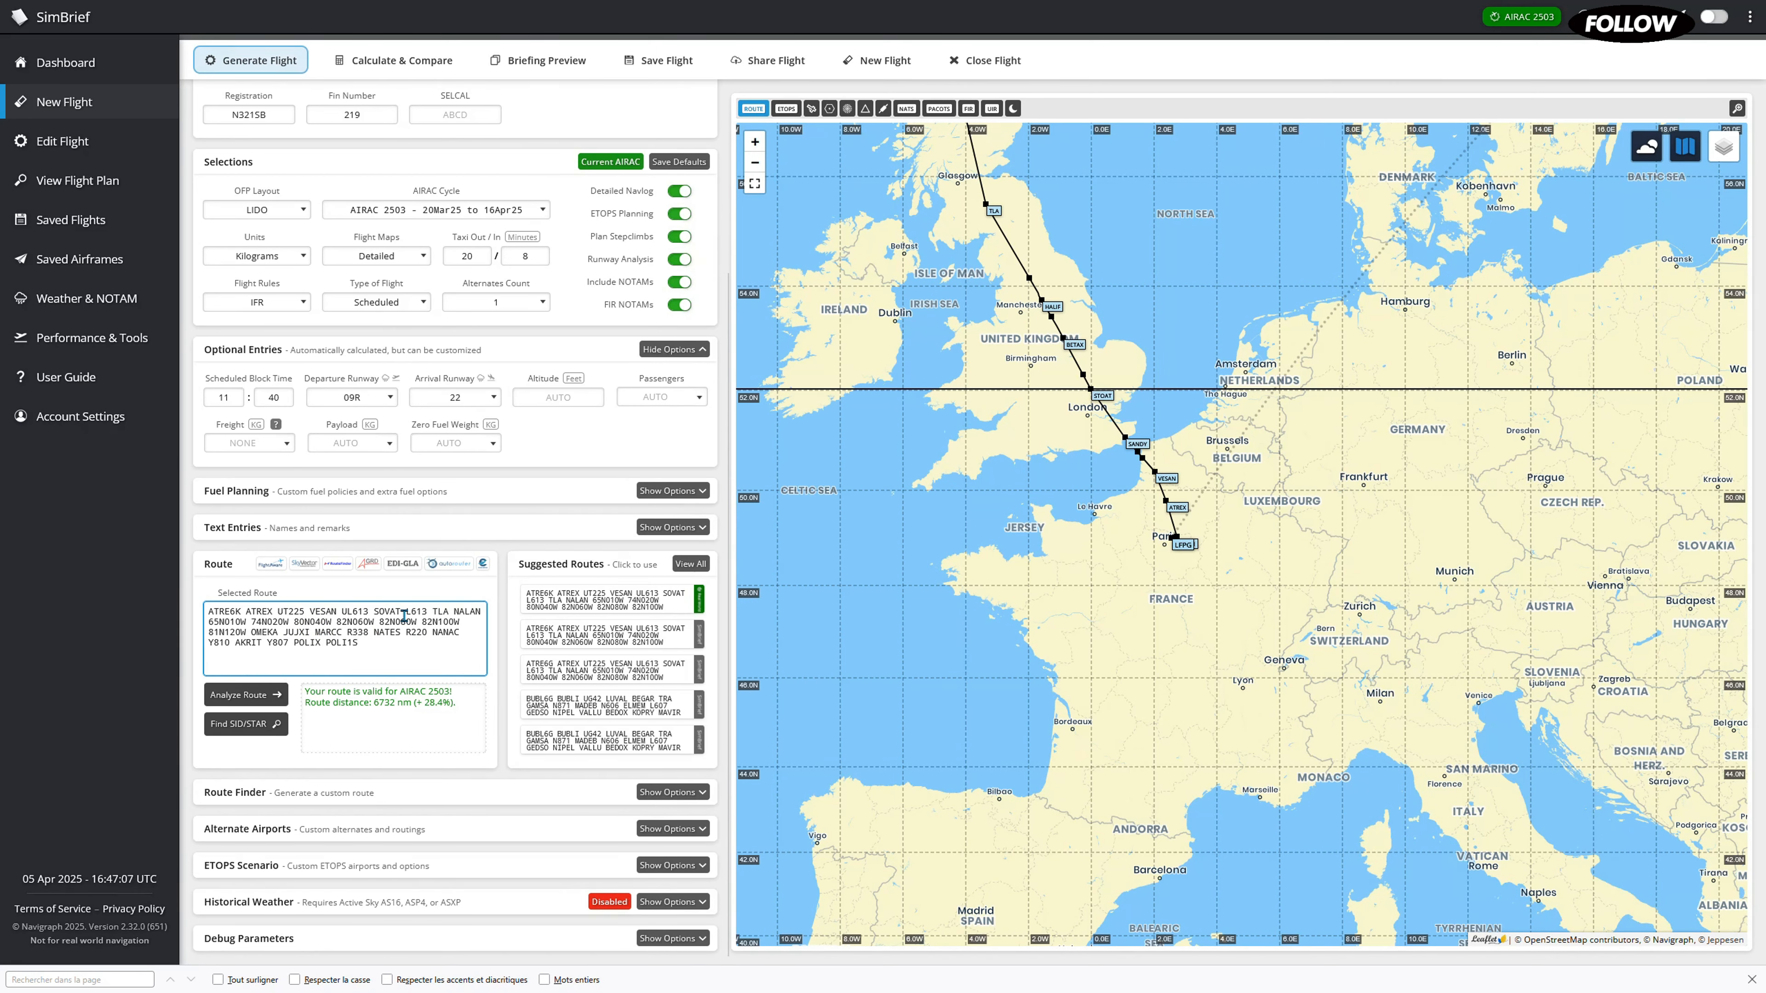
{"action": "mouse_move", "coordinate": [380, 658]}
{"action": "left_mouse_down"}
{"action": "mouse_move", "coordinate": [224, 592]}
{"action": "mouse_move", "coordinate": [377, 646]}
{"action": "left_mouse_up"}
{"action": "scroll", "coordinate": [1188, 583], "scroll_direction": "down", "scroll_amount": 3}
{"action": "scroll", "coordinate": [1156, 559], "scroll_direction": "up", "scroll_amount": 5}
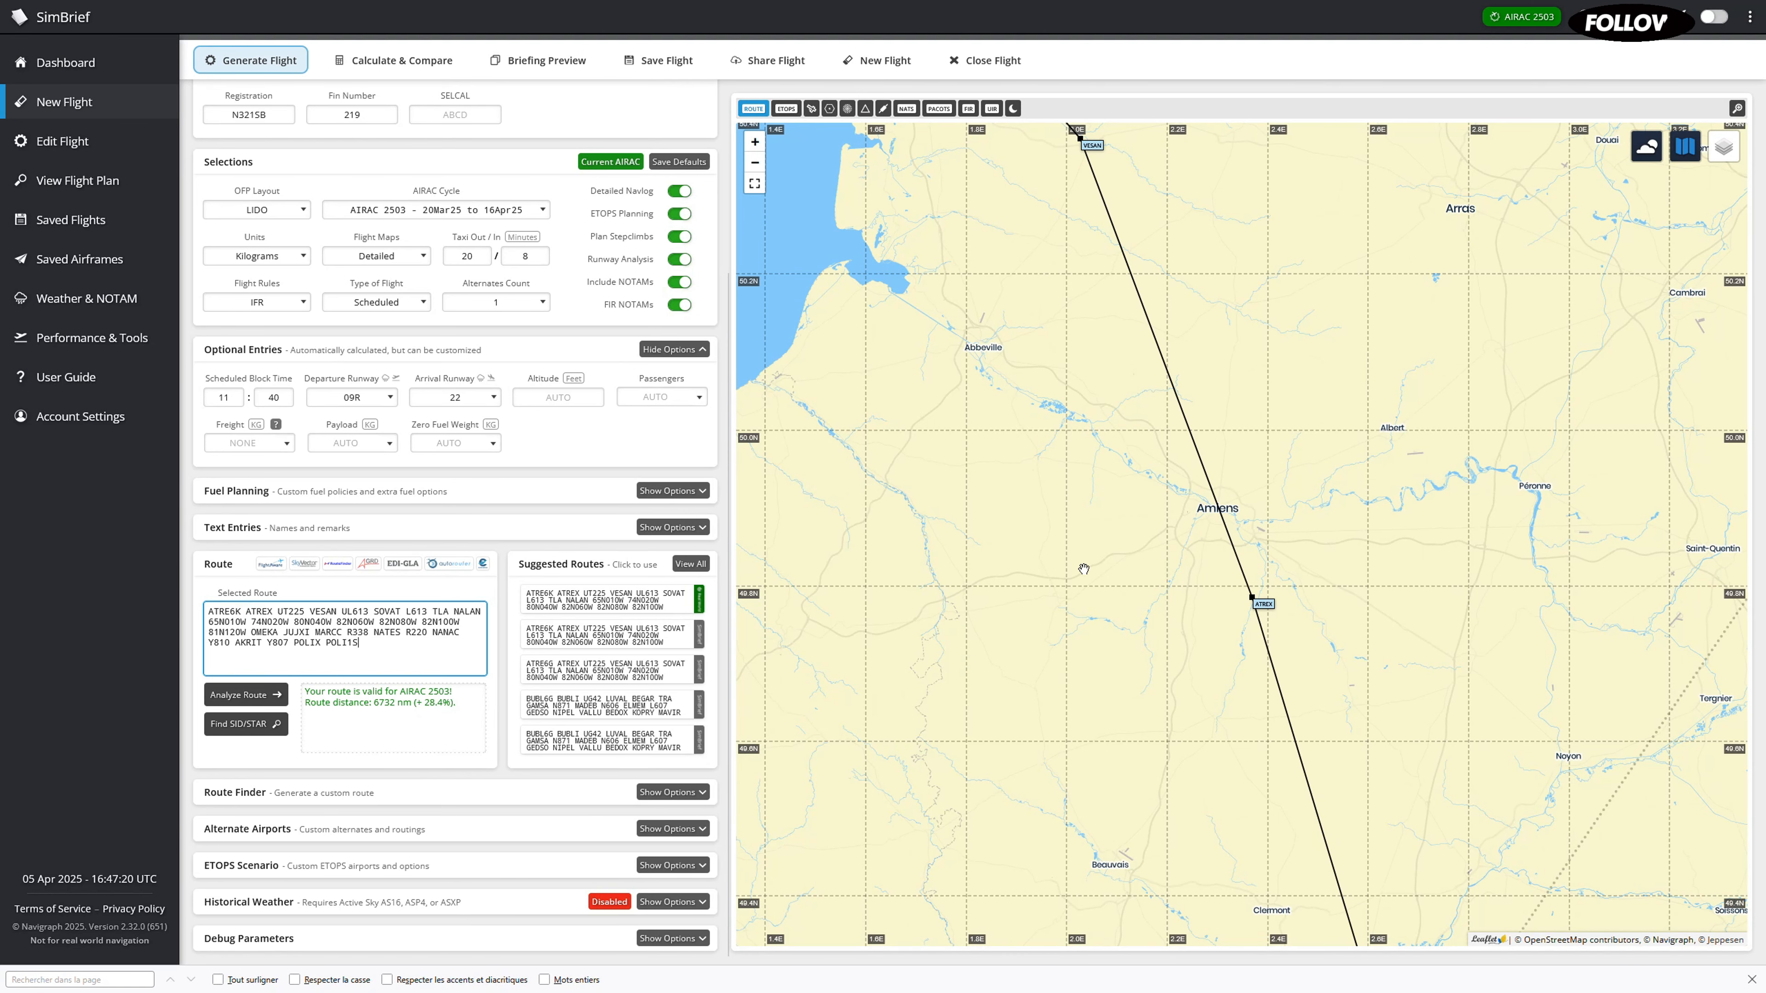
{"action": "scroll", "coordinate": [1083, 569], "scroll_direction": "down", "scroll_amount": 2}
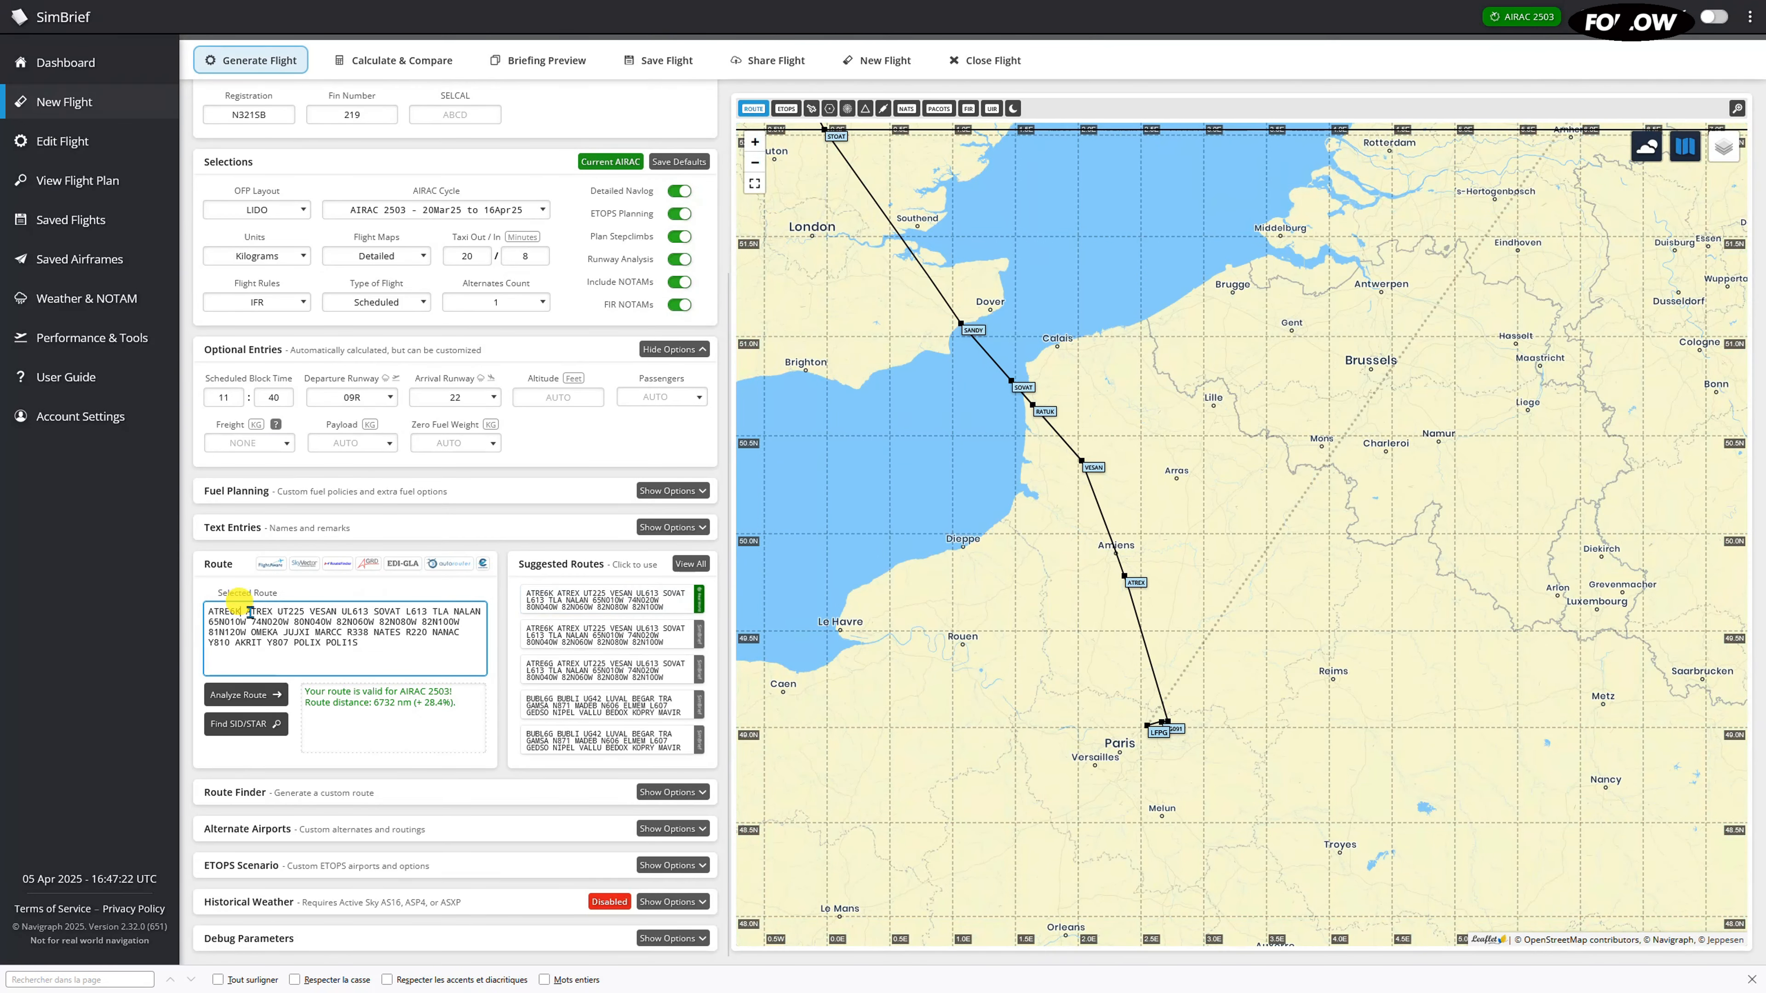
{"action": "left_click", "coordinate": [1123, 571]}
{"action": "scroll", "coordinate": [865, 264], "scroll_direction": "down", "scroll_amount": 1}
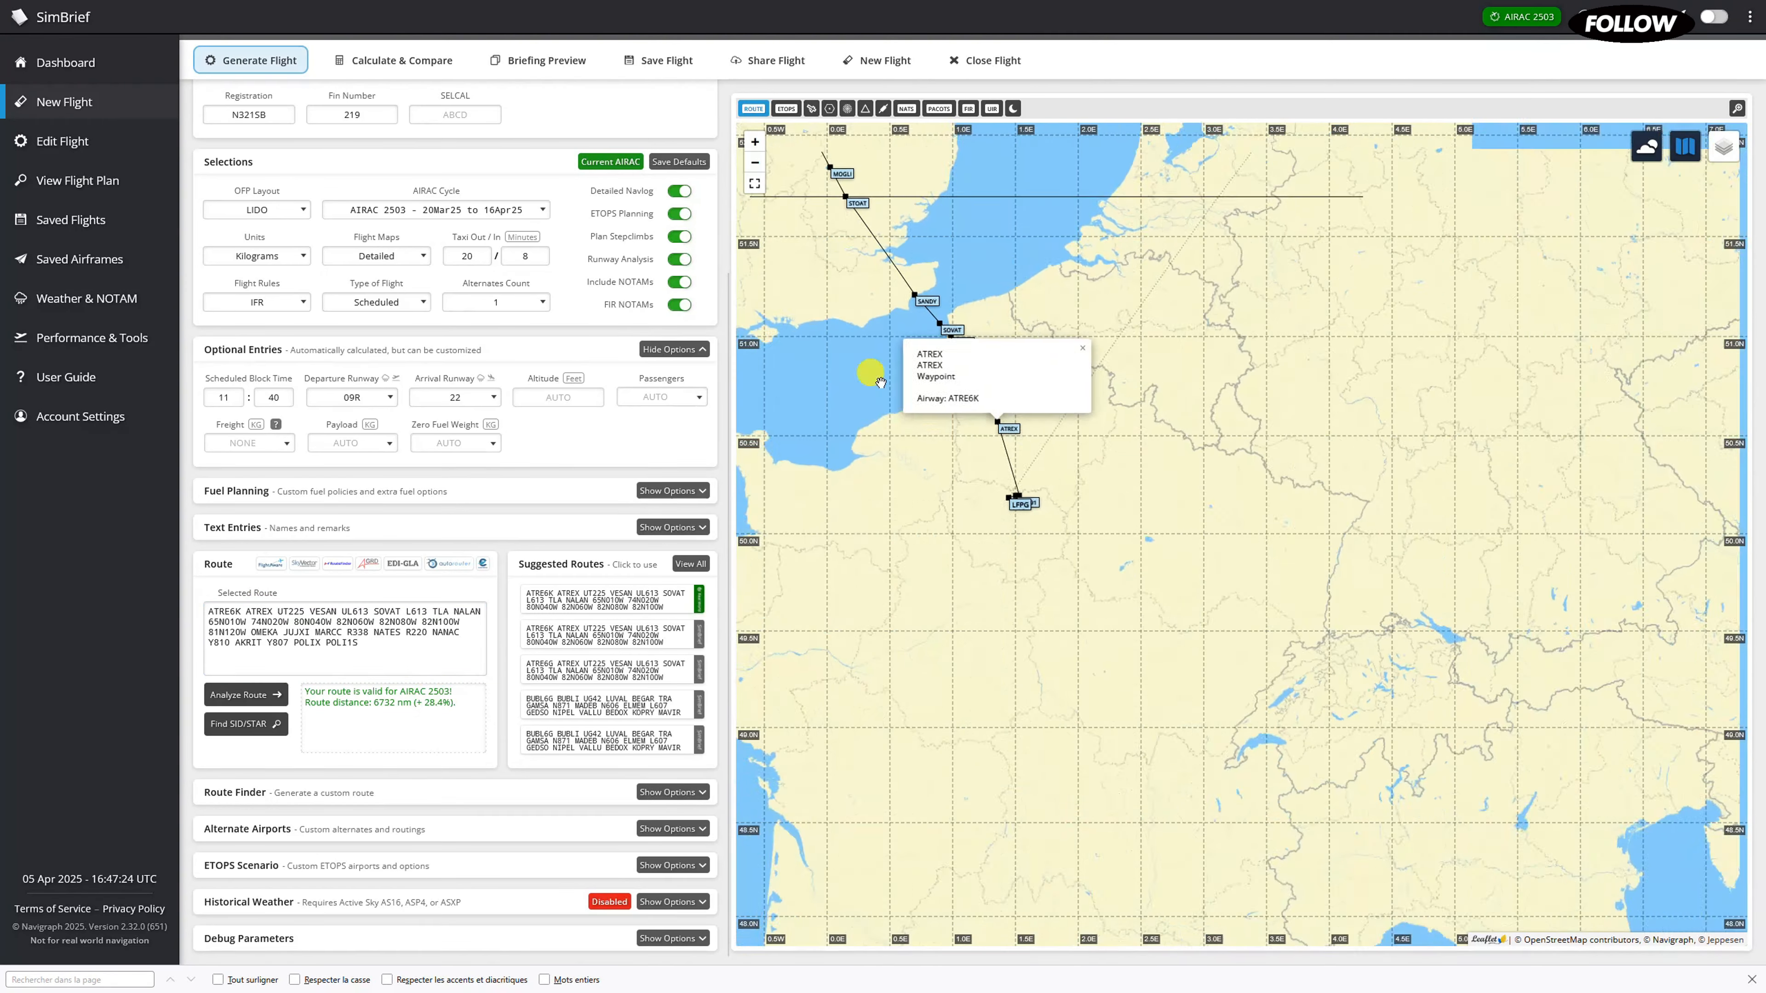
{"action": "left_click", "coordinate": [826, 388]}
{"action": "mouse_move", "coordinate": [832, 391]}
{"action": "left_mouse_down"}
{"action": "mouse_move", "coordinate": [885, 453]}
{"action": "mouse_move", "coordinate": [814, 418]}
{"action": "left_mouse_up"}
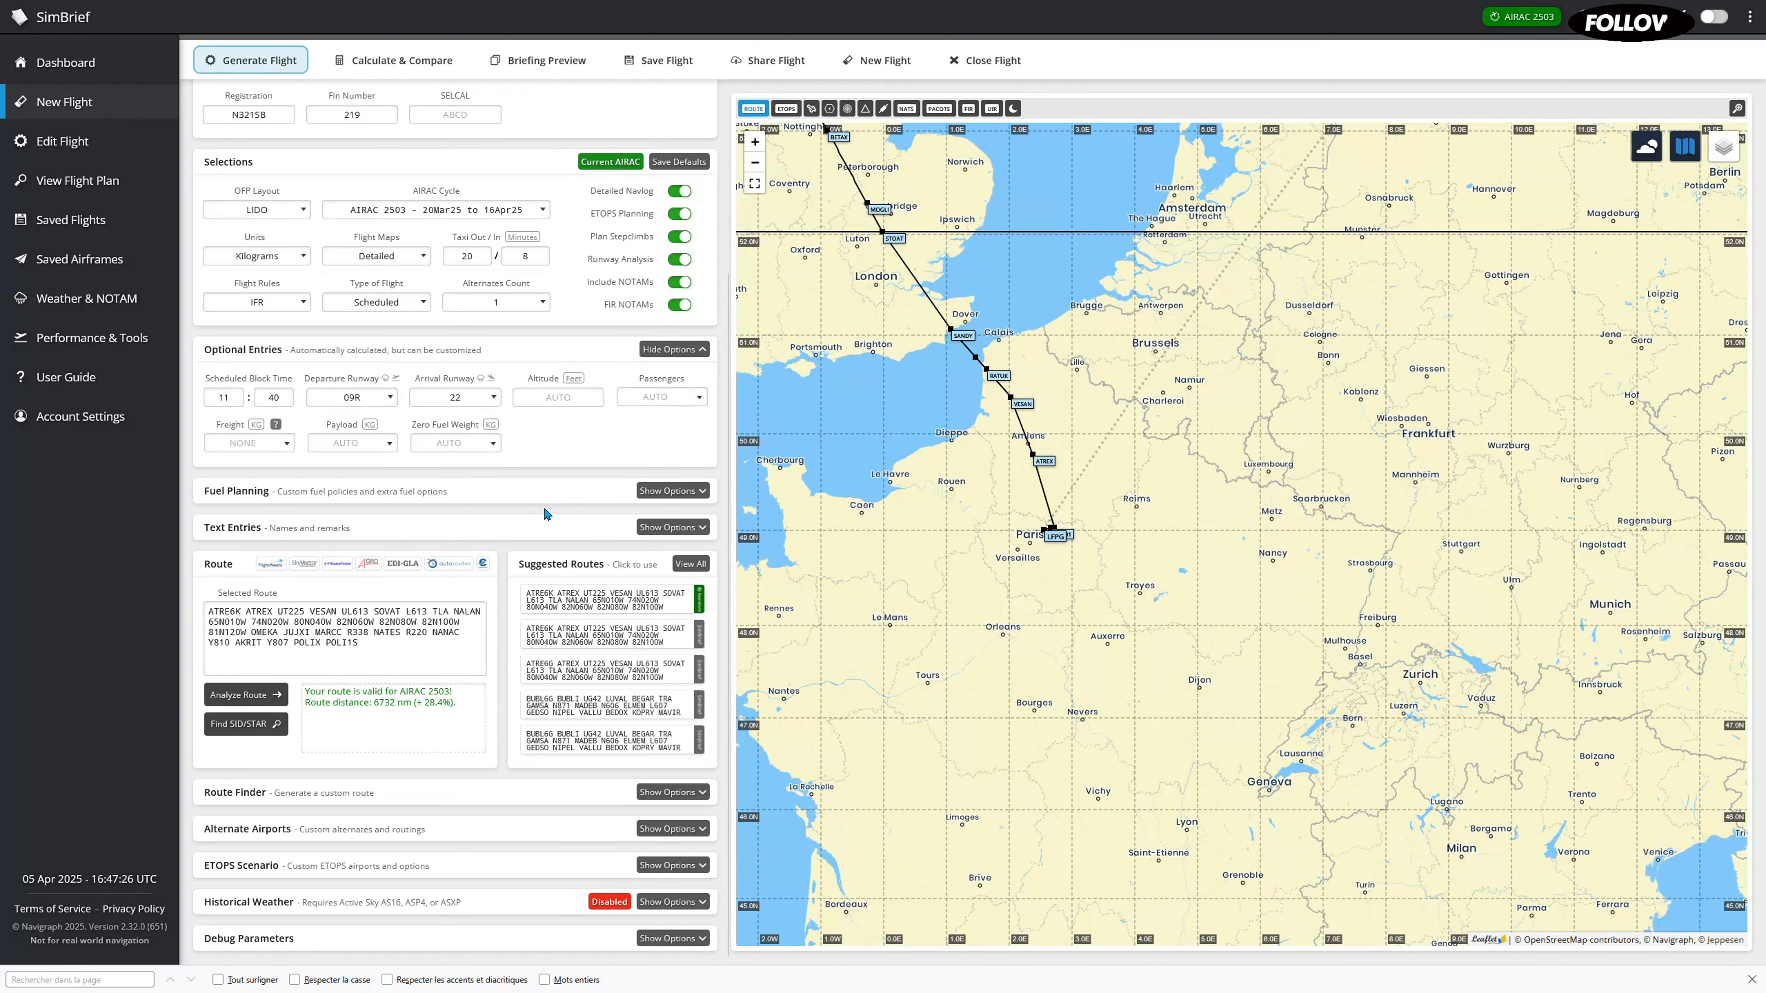
Generate the flight plan for the A321-200 and dismiss the browser's find bar
{"action": "scroll", "coordinate": [545, 513], "scroll_direction": "up", "scroll_amount": 3}
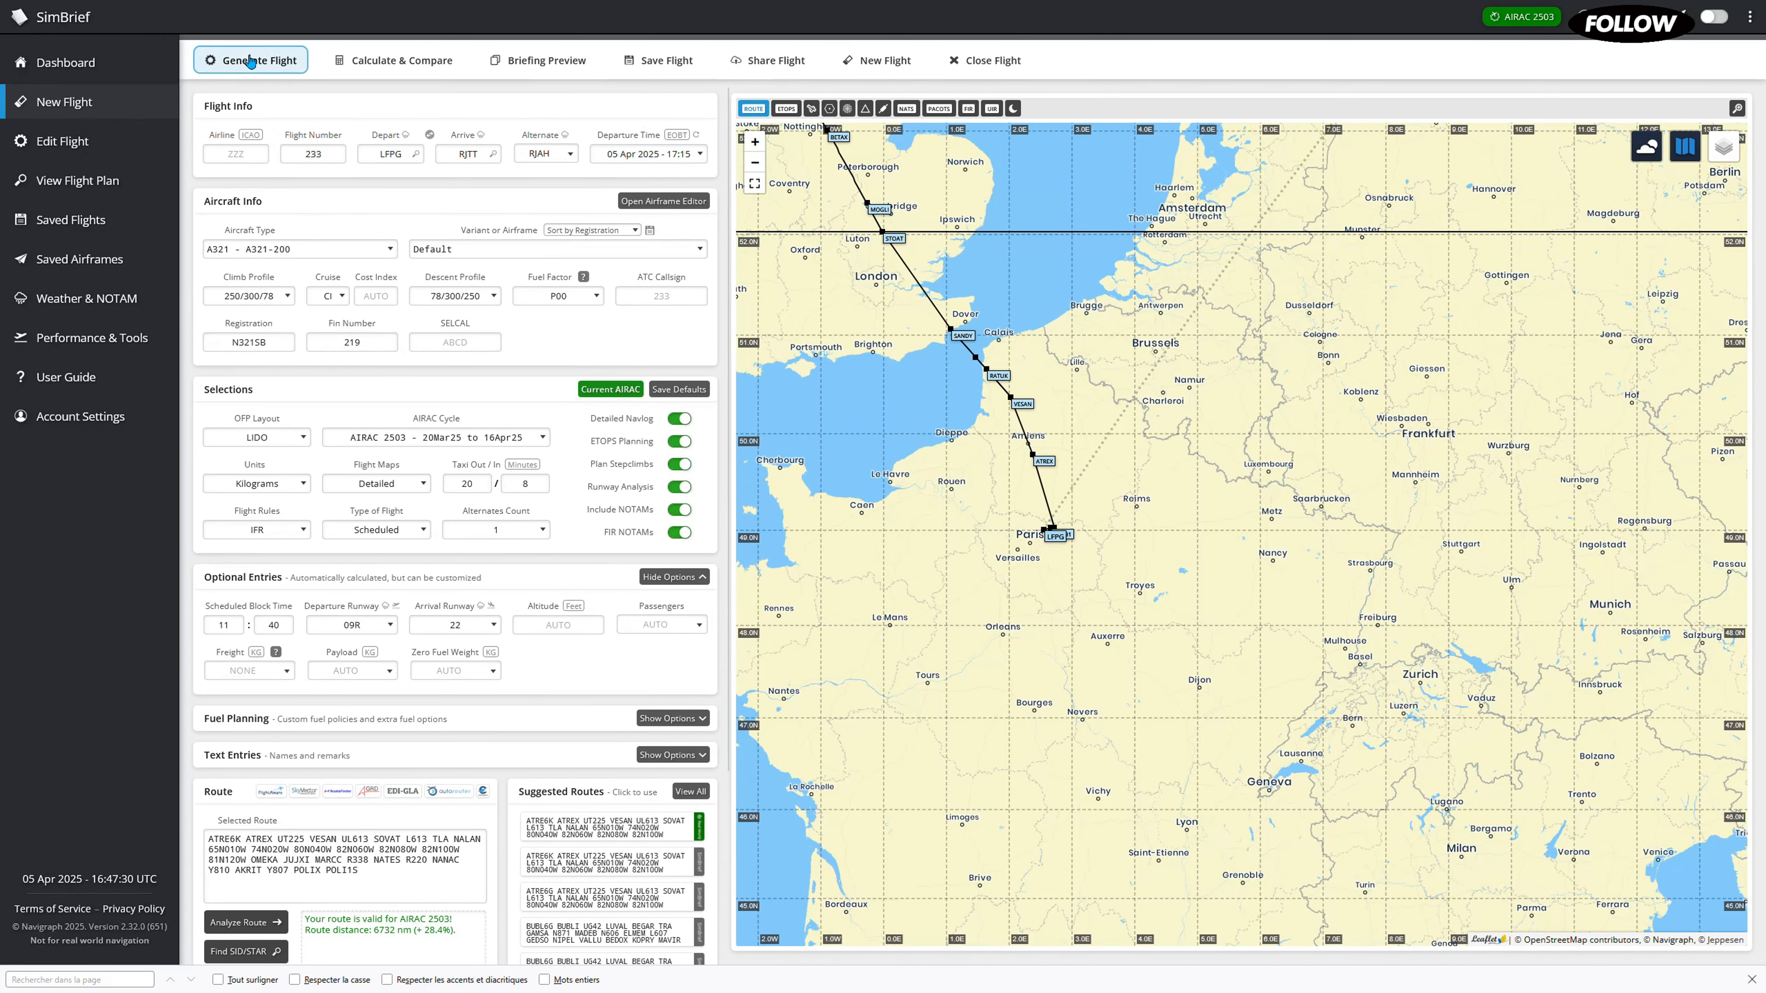
{"action": "left_click", "coordinate": [251, 67]}
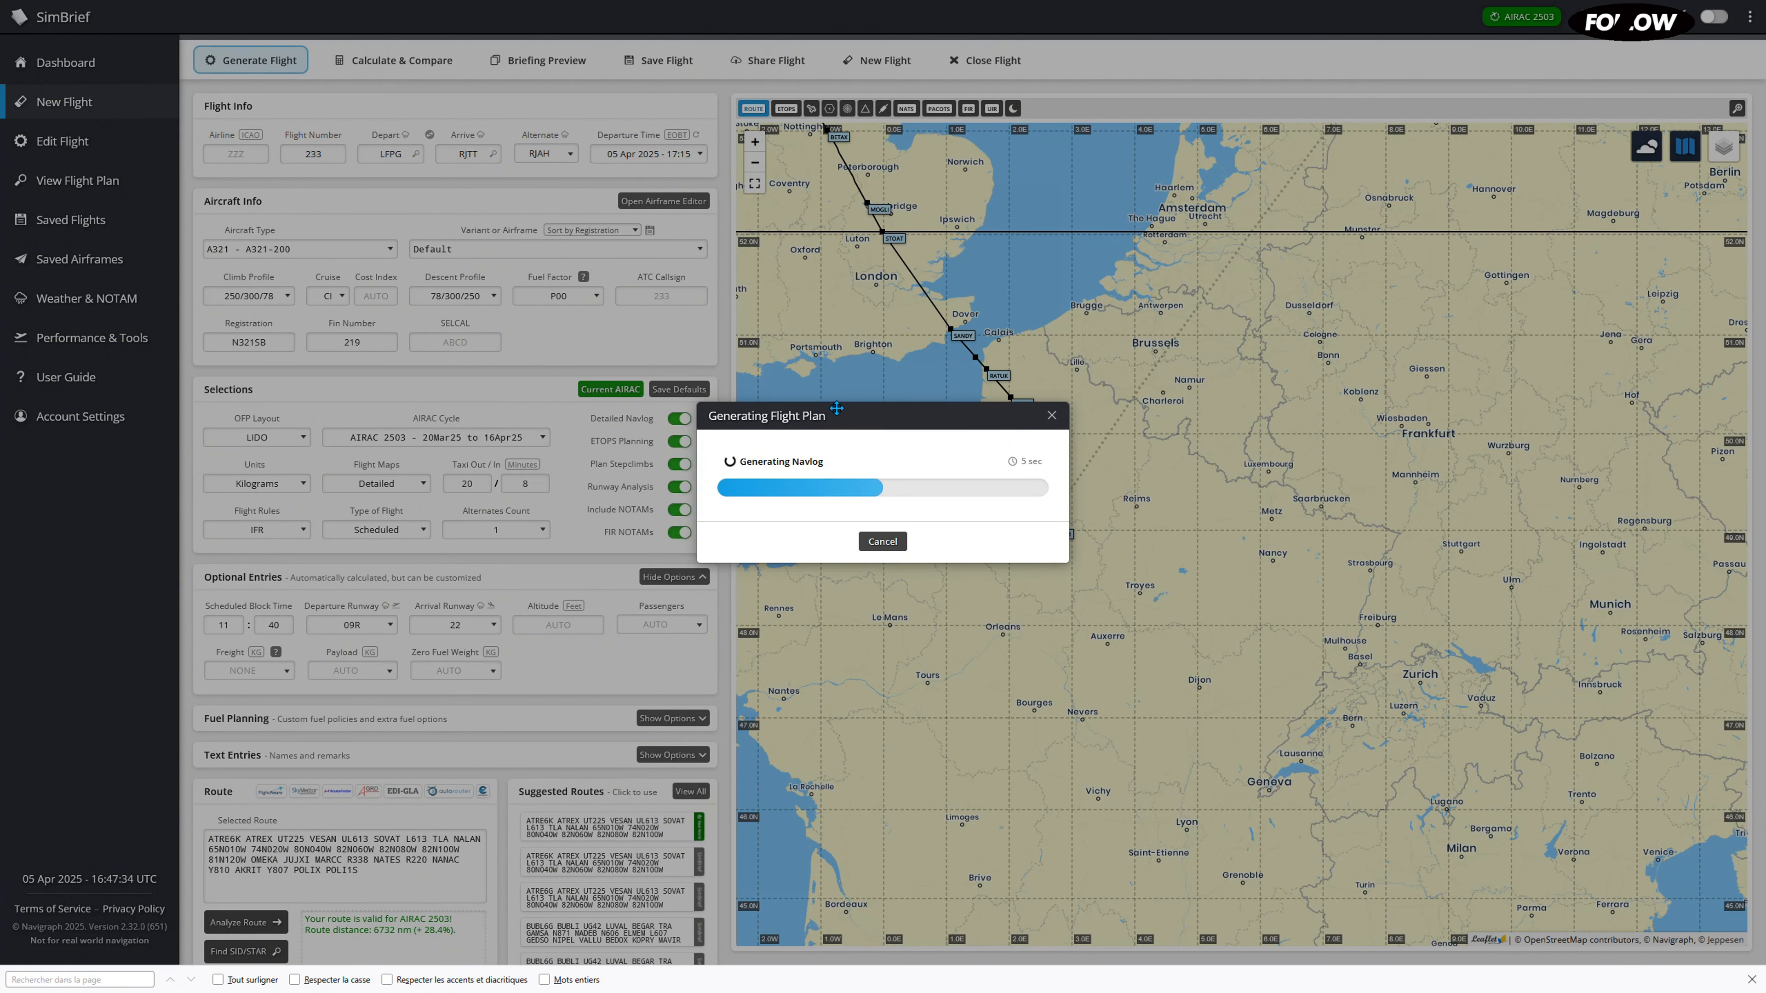
{"action": "left_click_drag", "start_coordinate": [871, 480], "coordinate": [1126, 372]}
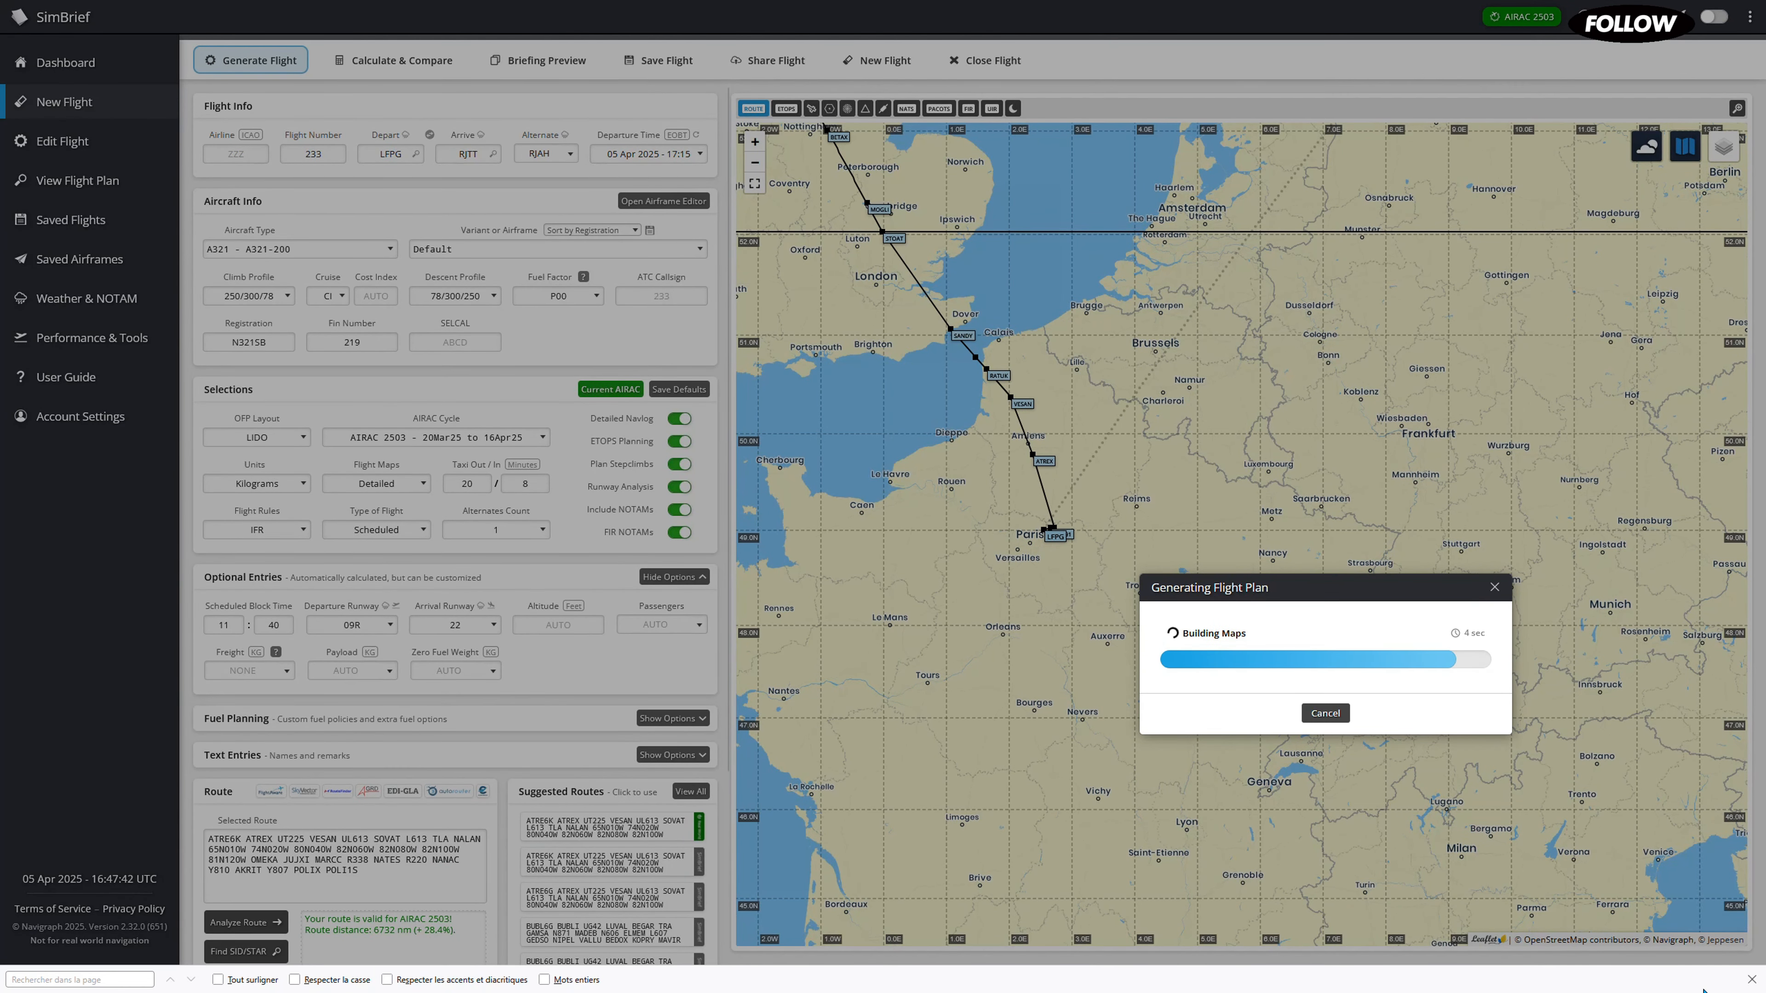
{"action": "left_click", "coordinate": [1751, 980]}
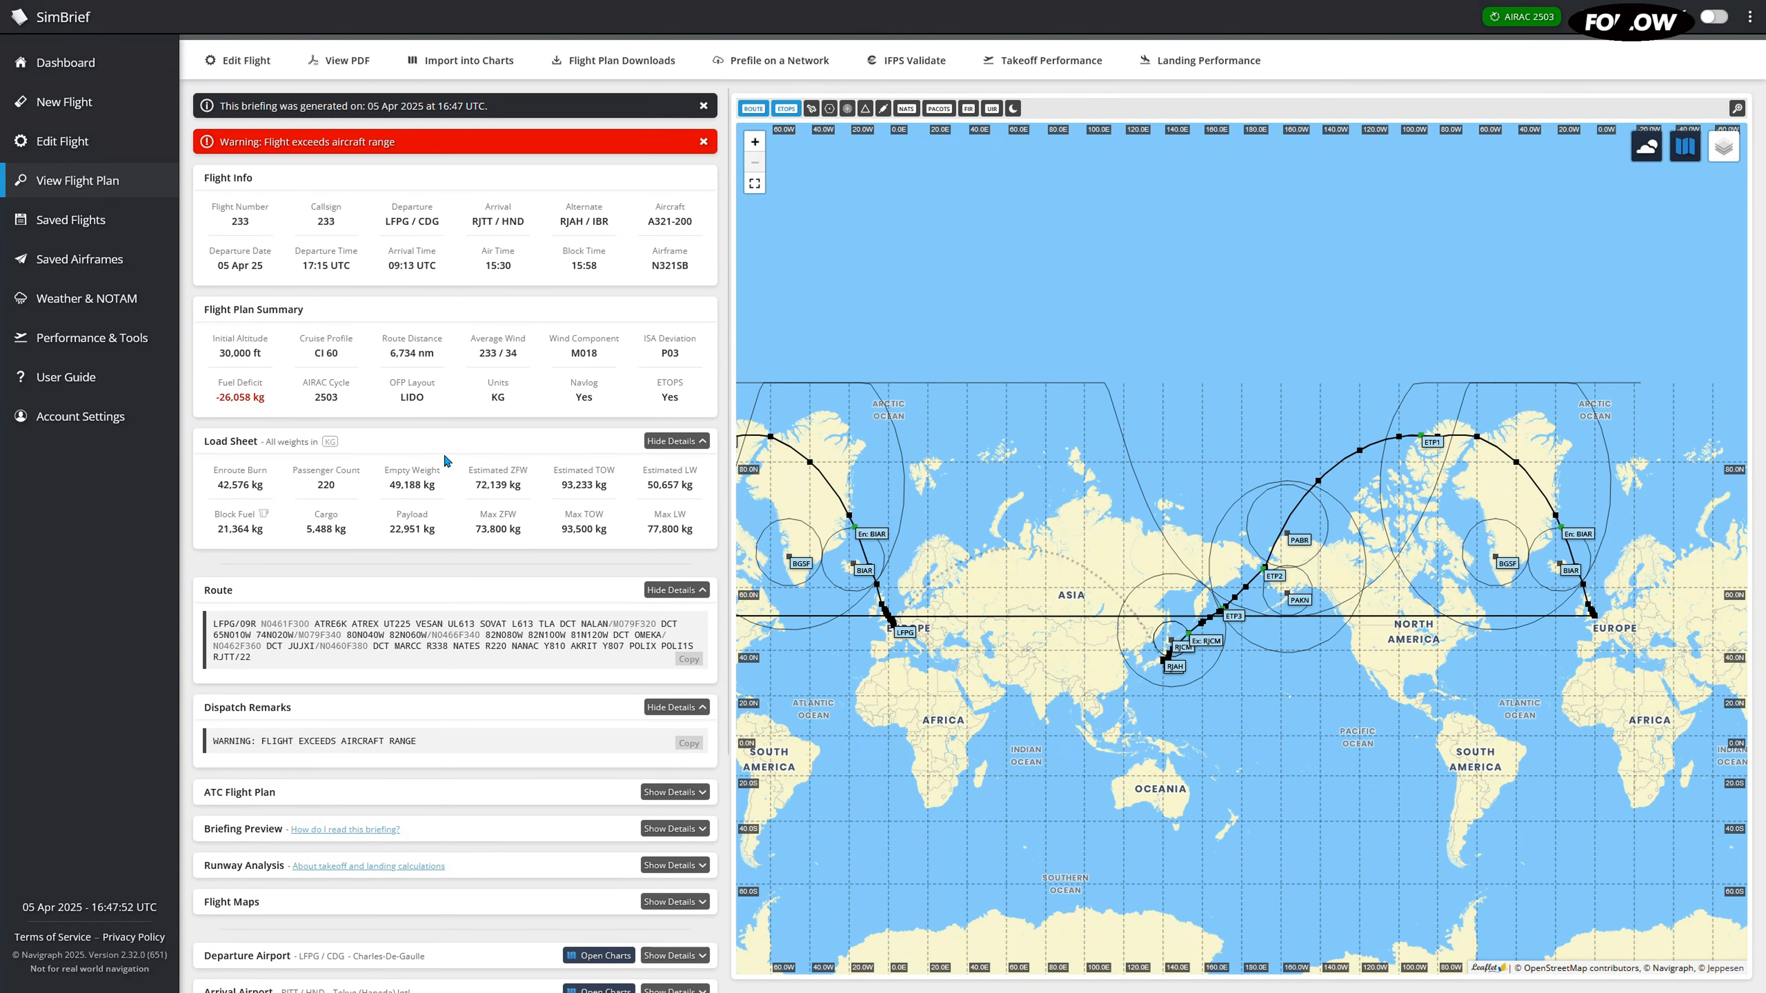
Examine the generated A321 briefing, covering its route on the map, its notice about the aircraft's range and its summary
{"action": "scroll", "coordinate": [1147, 452], "scroll_direction": "up", "scroll_amount": 2}
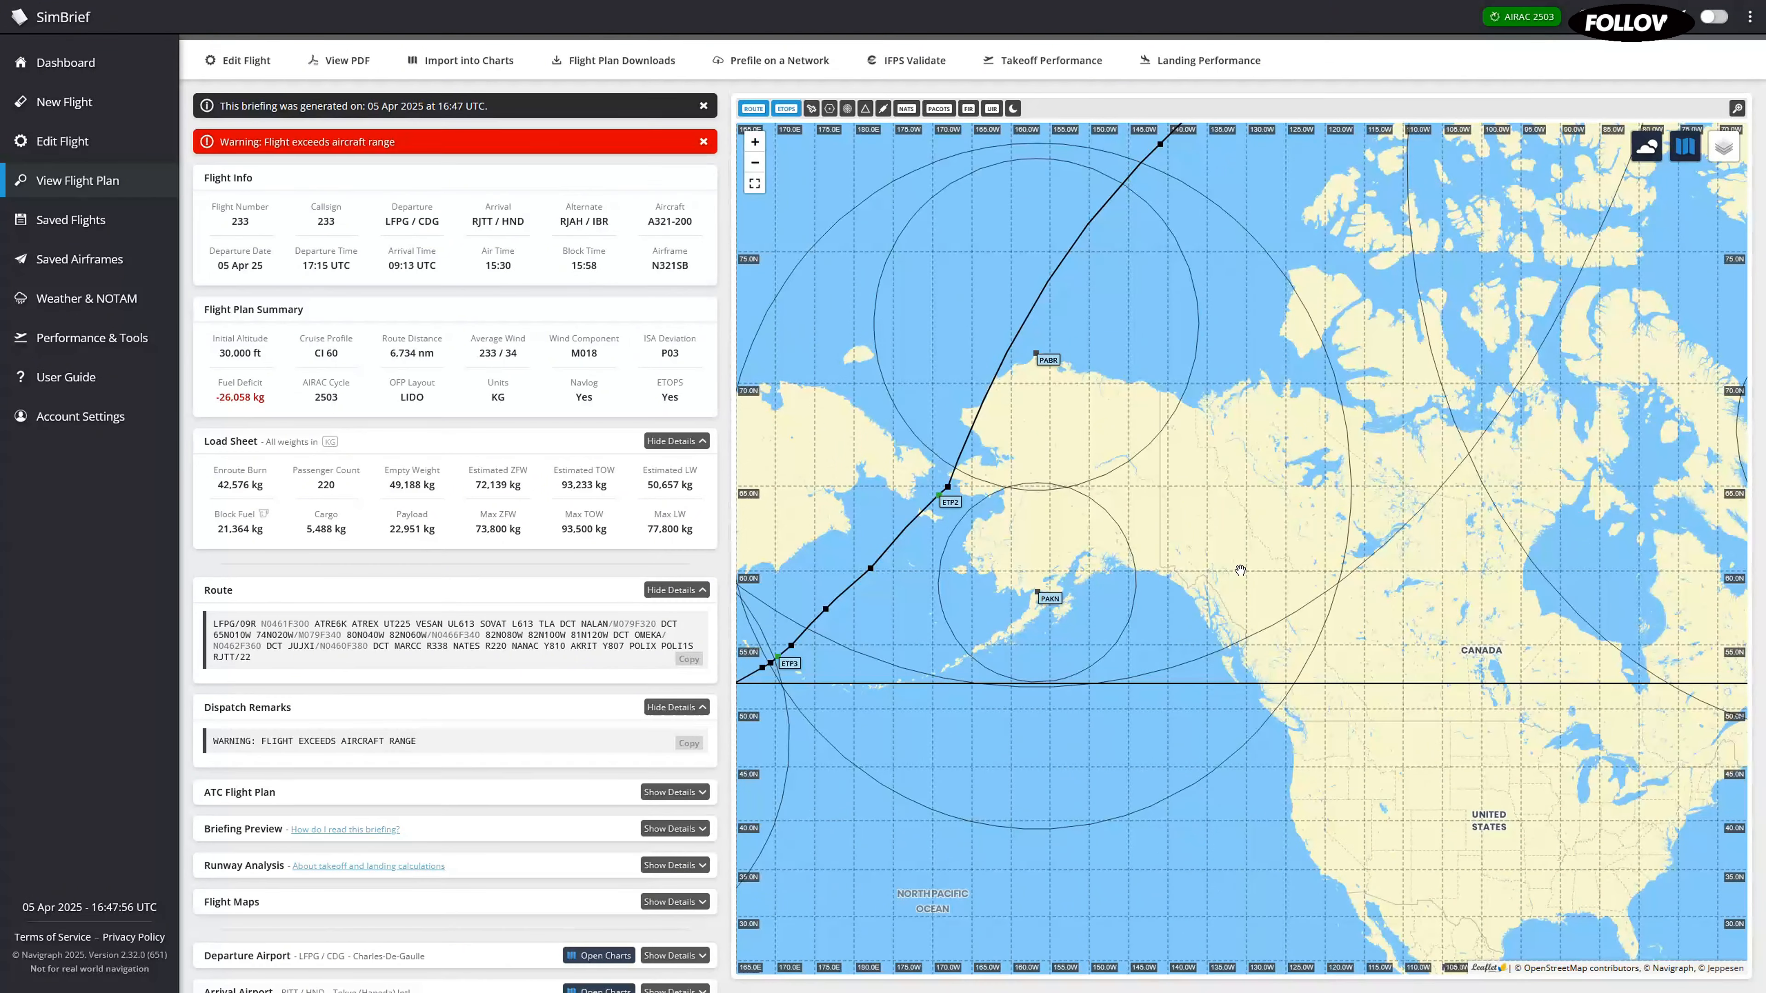
{"action": "scroll", "coordinate": [1362, 560], "scroll_direction": "down", "scroll_amount": 3}
{"action": "left_click_drag", "start_coordinate": [1536, 587], "coordinate": [1036, 518]}
{"action": "scroll", "coordinate": [1043, 521], "scroll_direction": "up", "scroll_amount": 5}
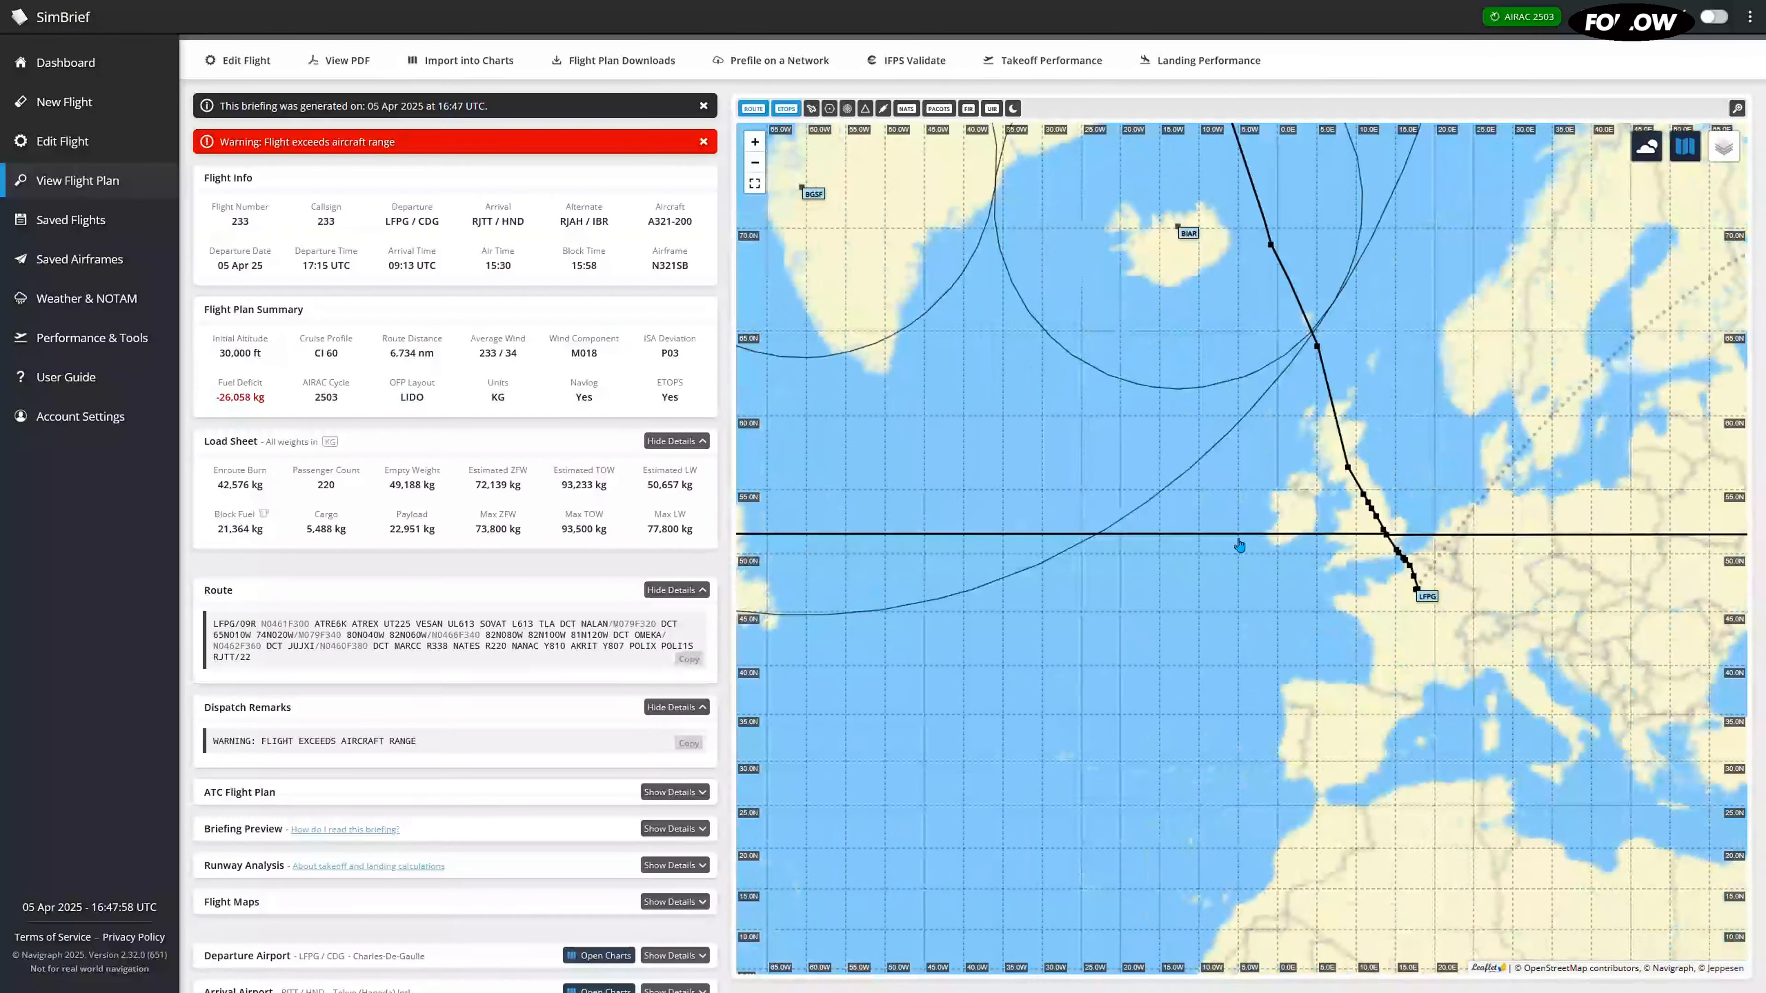
{"action": "left_click_drag", "start_coordinate": [1242, 546], "coordinate": [1445, 621]}
{"action": "scroll", "coordinate": [1166, 615], "scroll_direction": "up", "scroll_amount": 2}
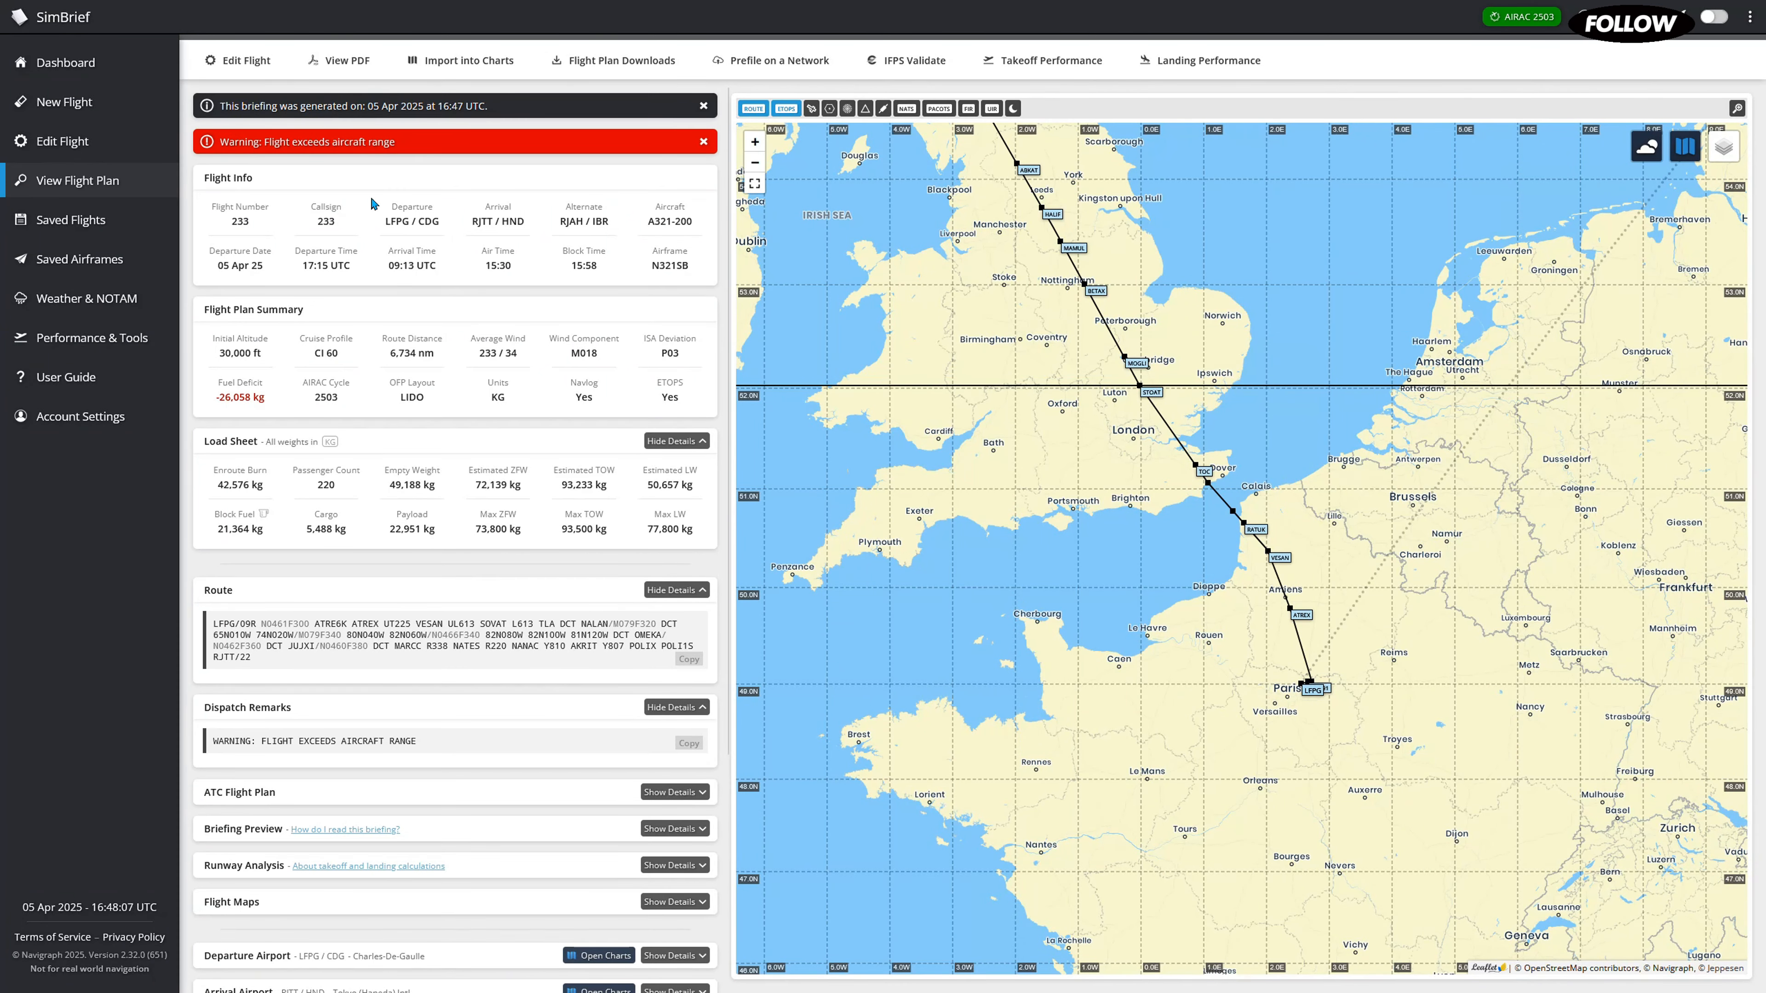
{"action": "left_click_drag", "start_coordinate": [391, 143], "coordinate": [293, 142]}
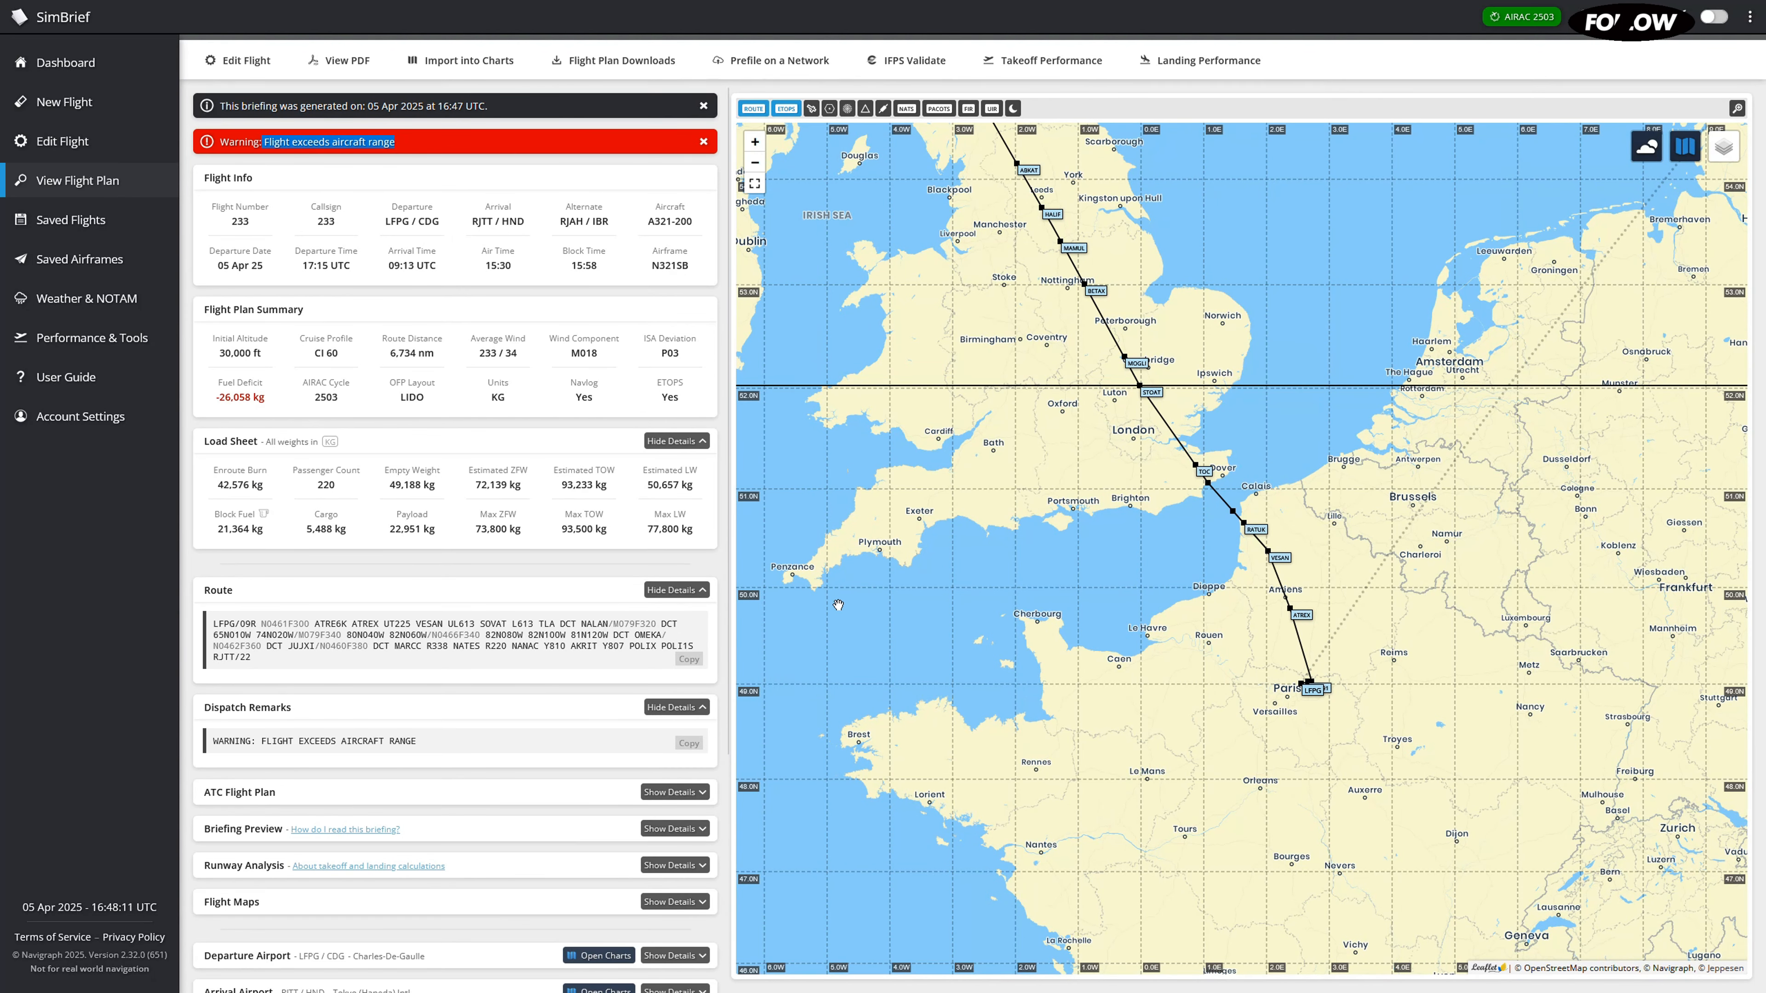
{"action": "scroll", "coordinate": [396, 455], "scroll_direction": "down", "scroll_amount": 5}
{"action": "scroll", "coordinate": [395, 455], "scroll_direction": "up", "scroll_amount": 5}
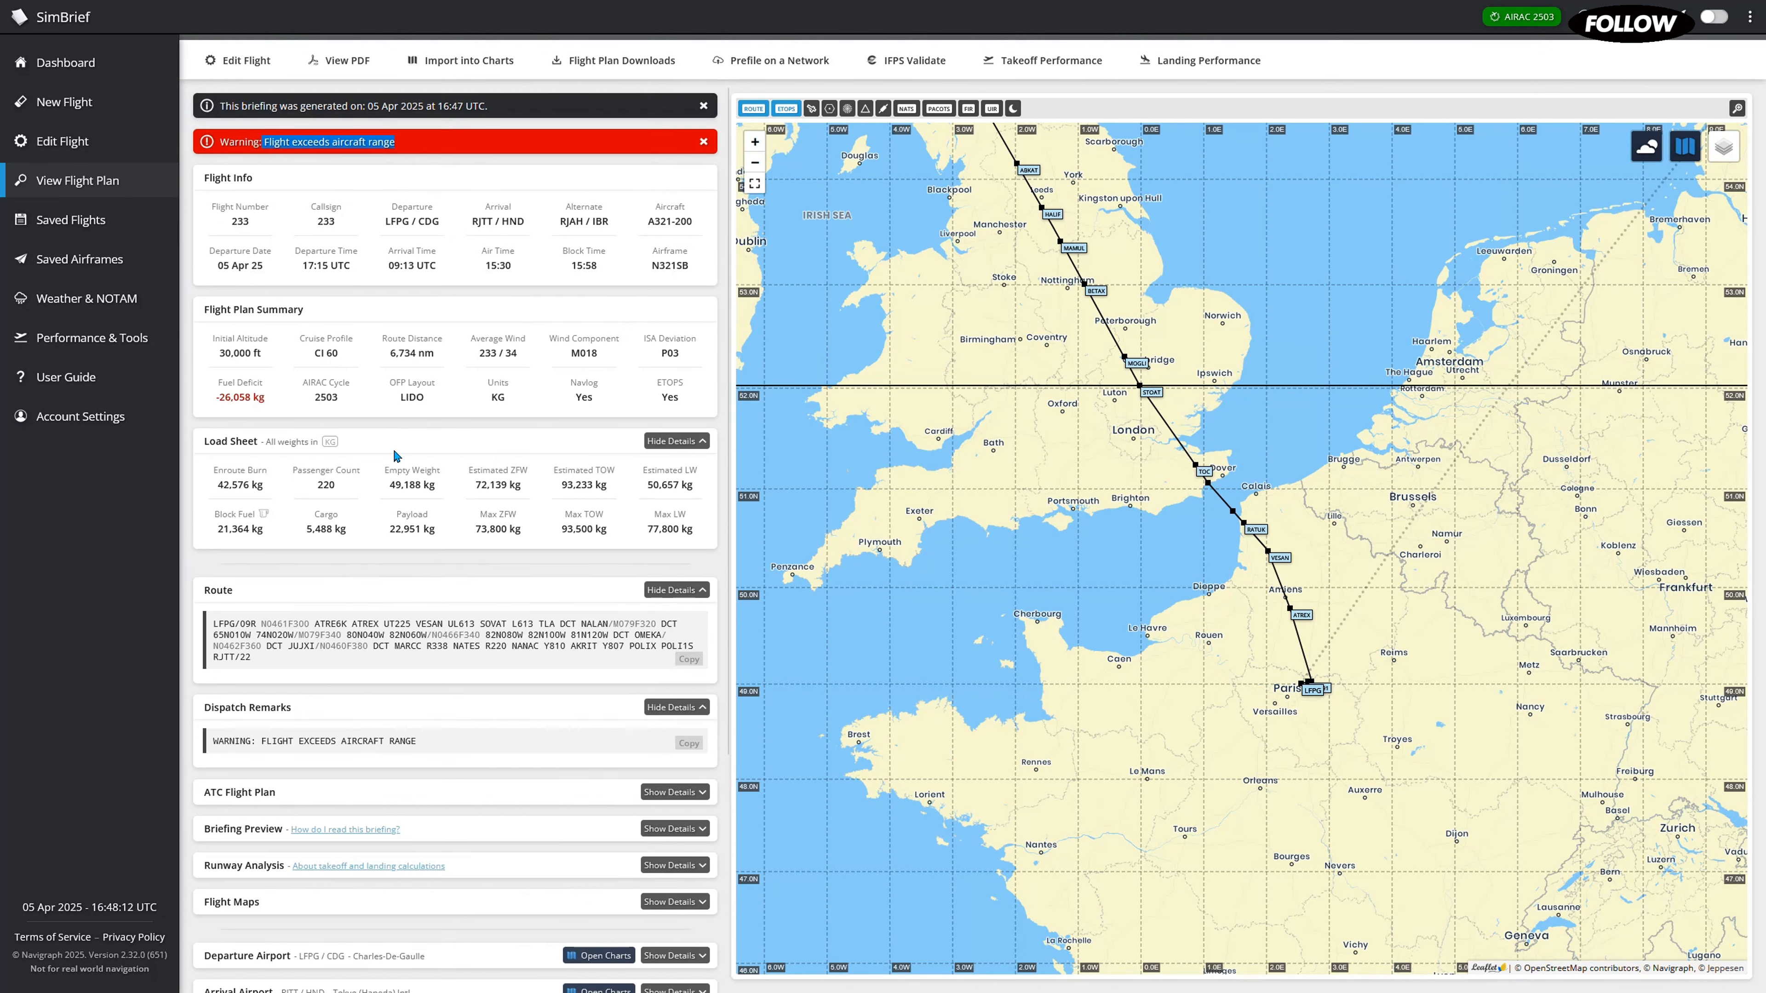
Edit the flight to use the aircraft type A388 - A380-800 and regenerate the flight plan
{"action": "left_click", "coordinate": [240, 61]}
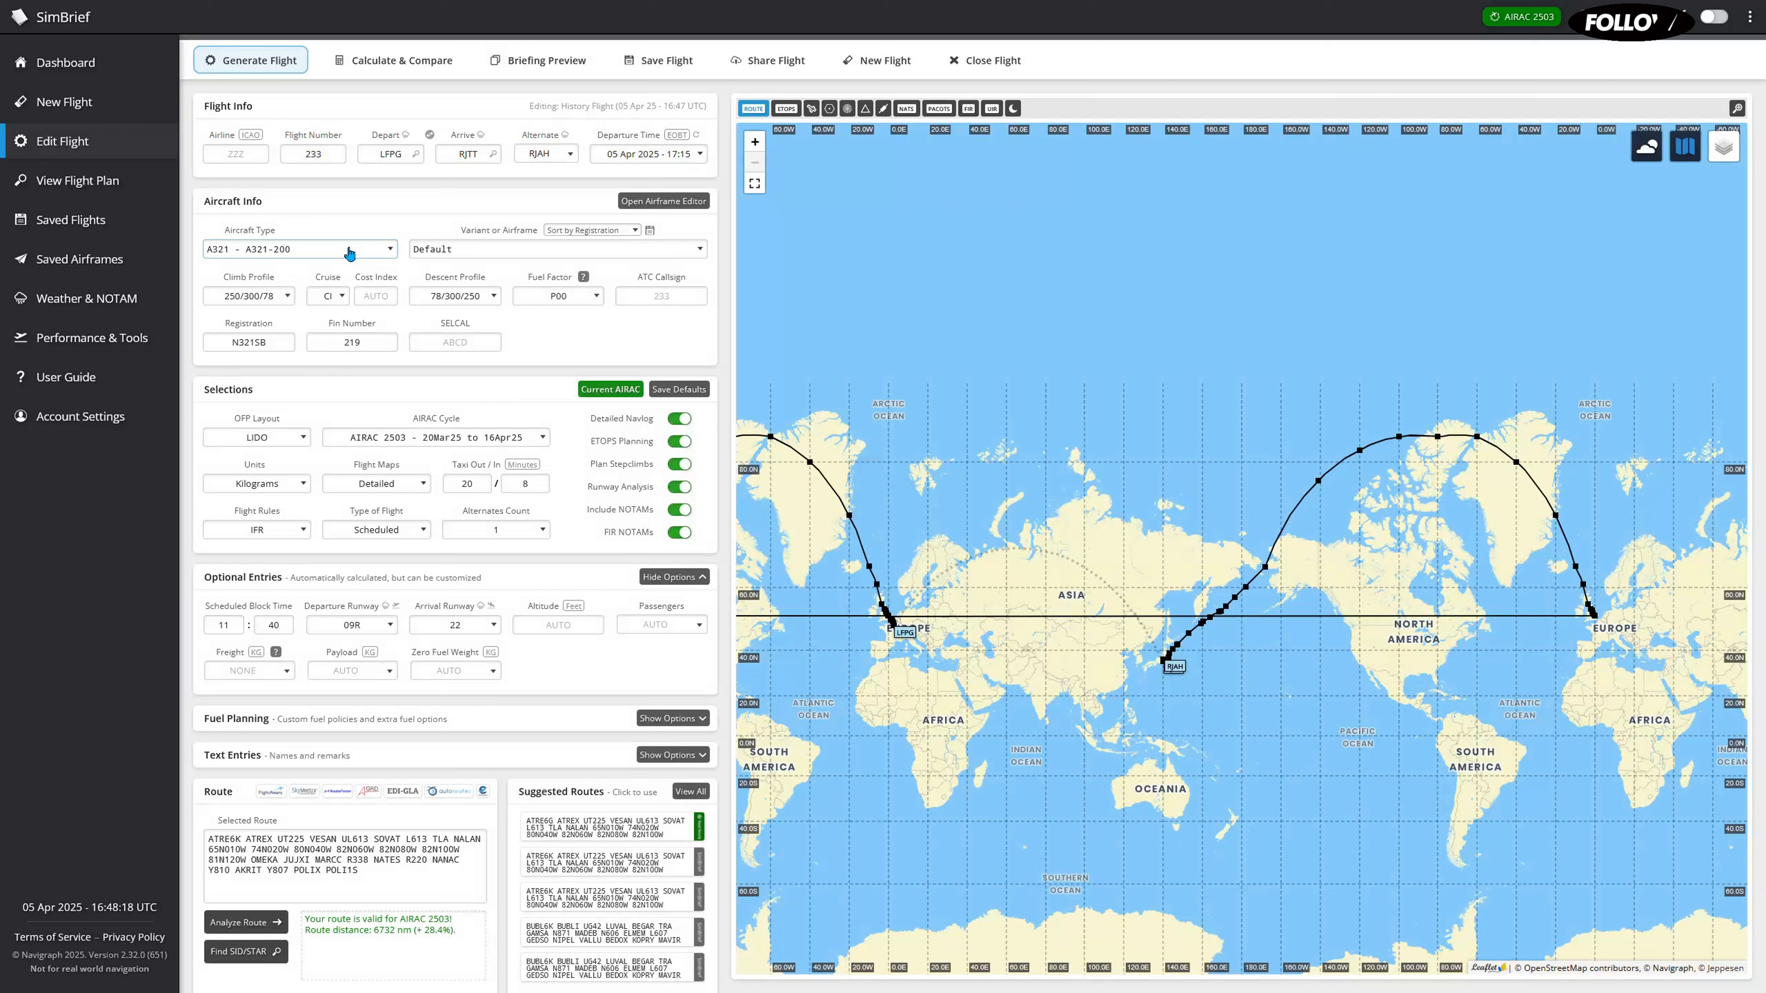
{"action": "left_click", "coordinate": [348, 250]}
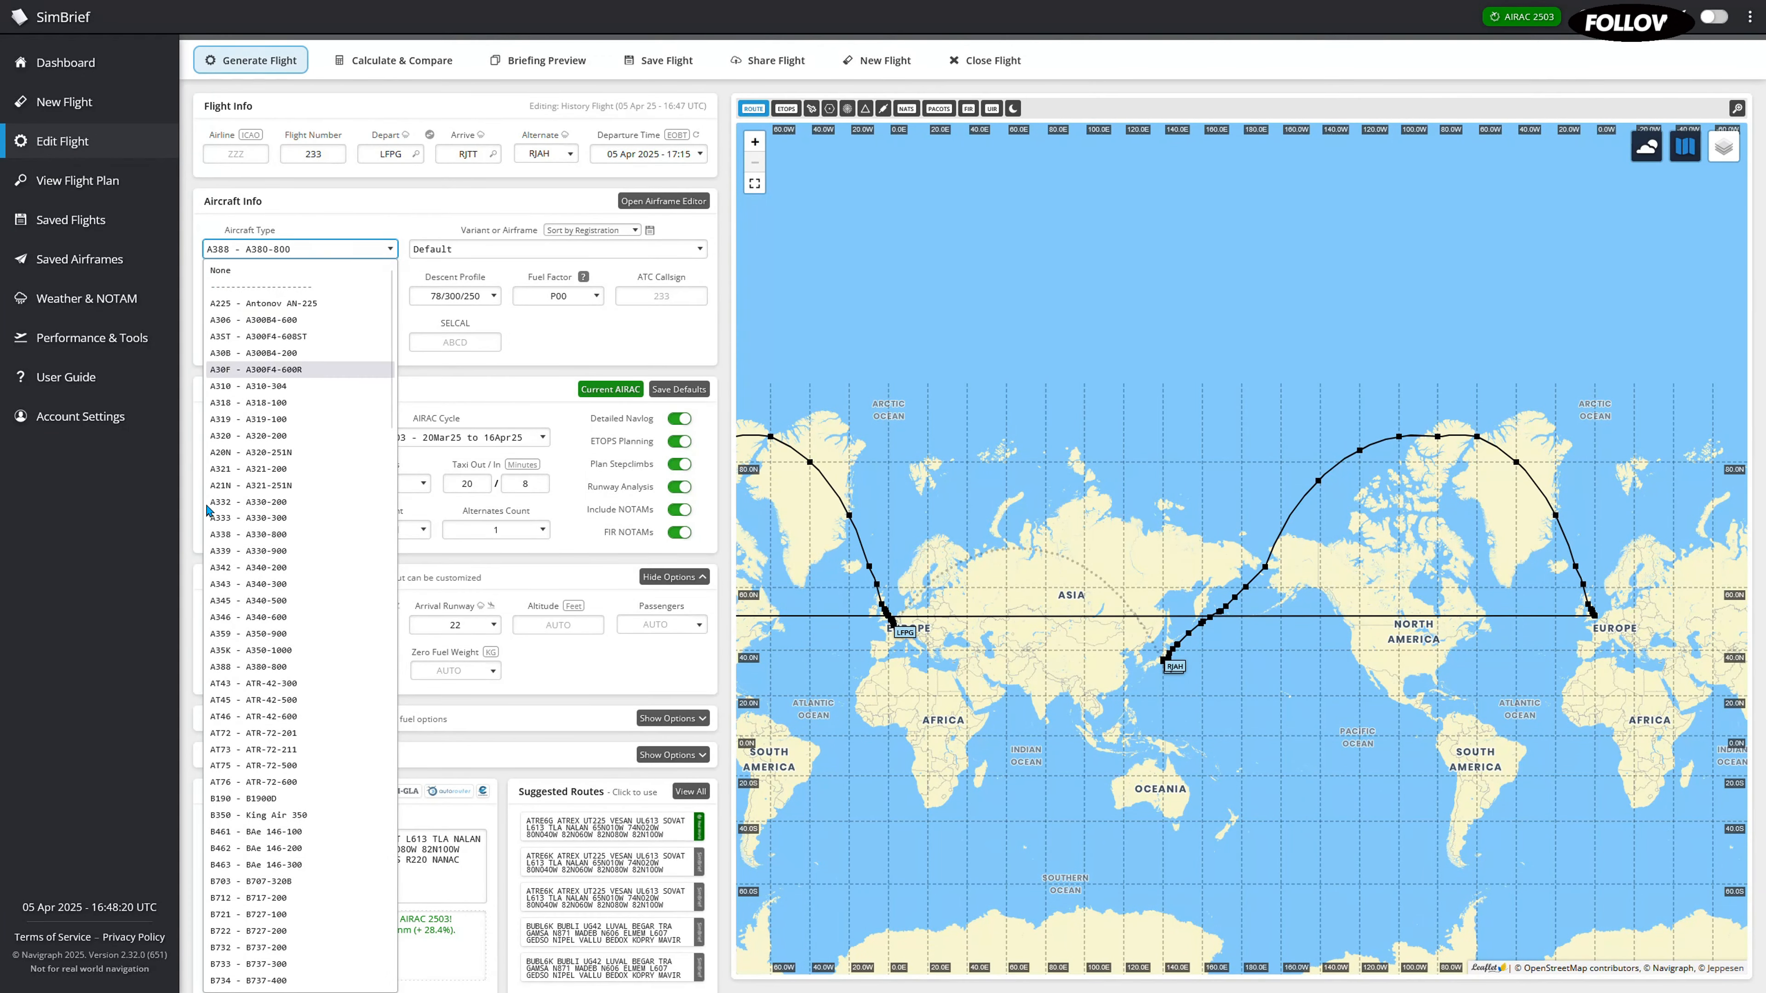
{"action": "left_click", "coordinate": [246, 670]}
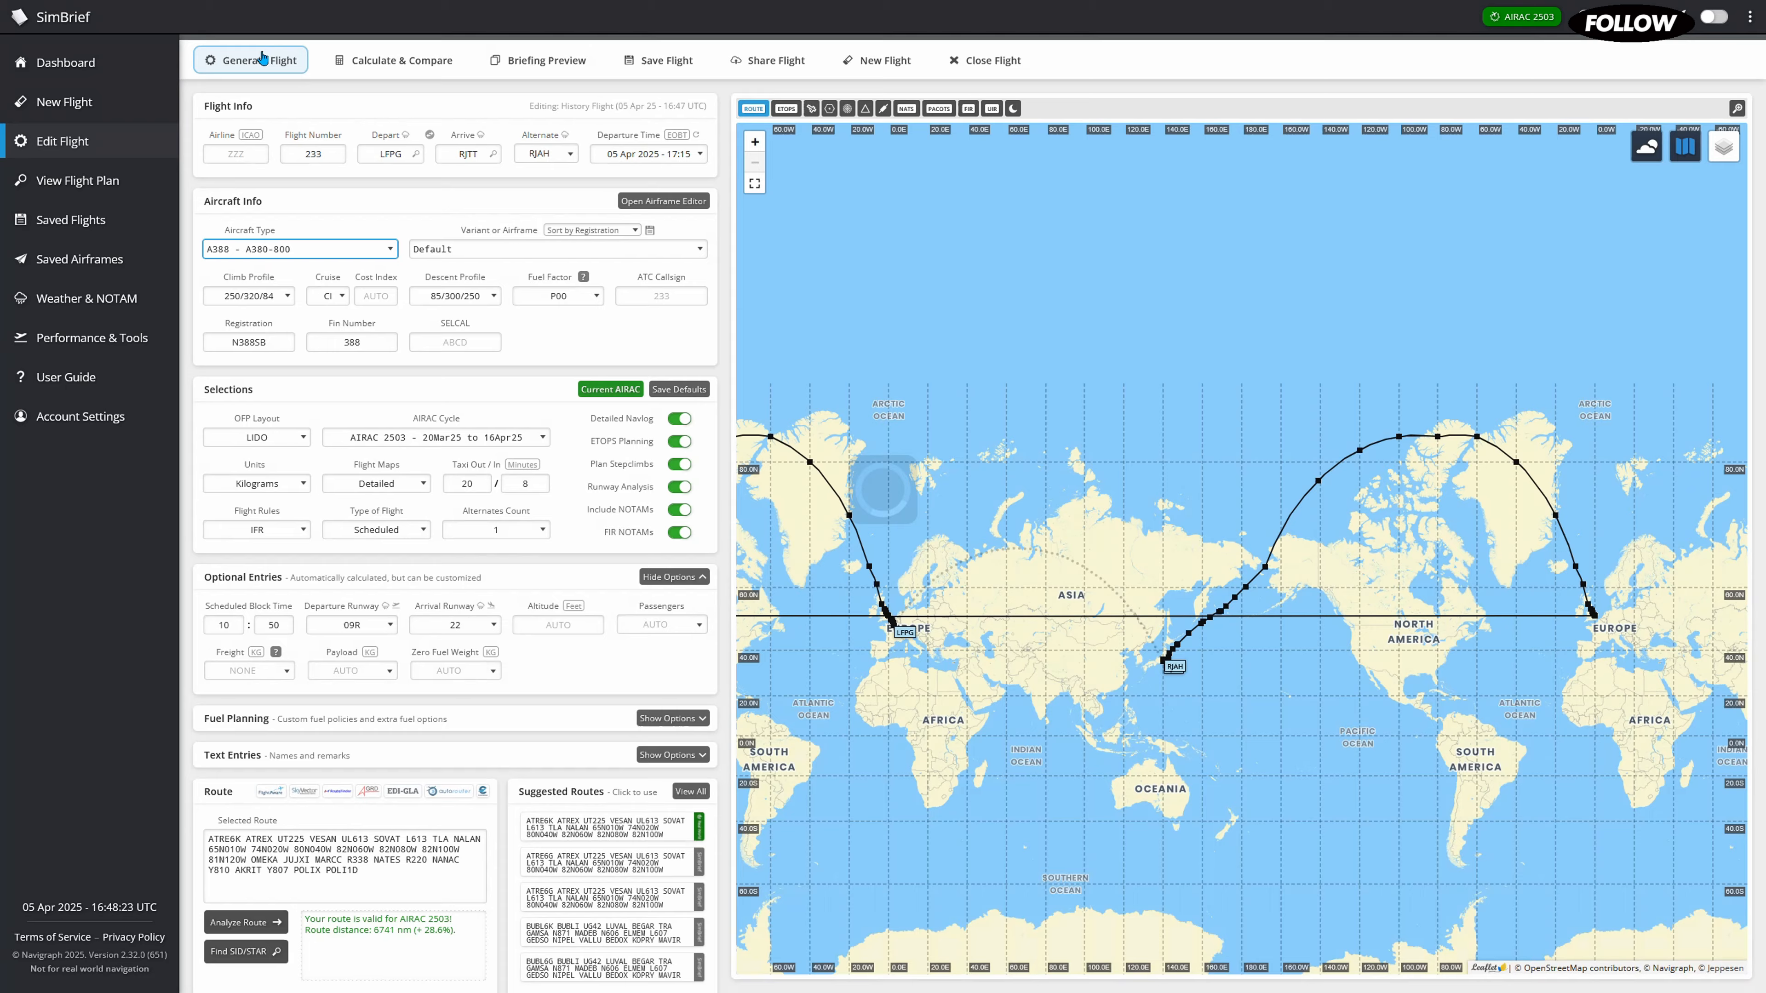
{"action": "left_click", "coordinate": [261, 60]}
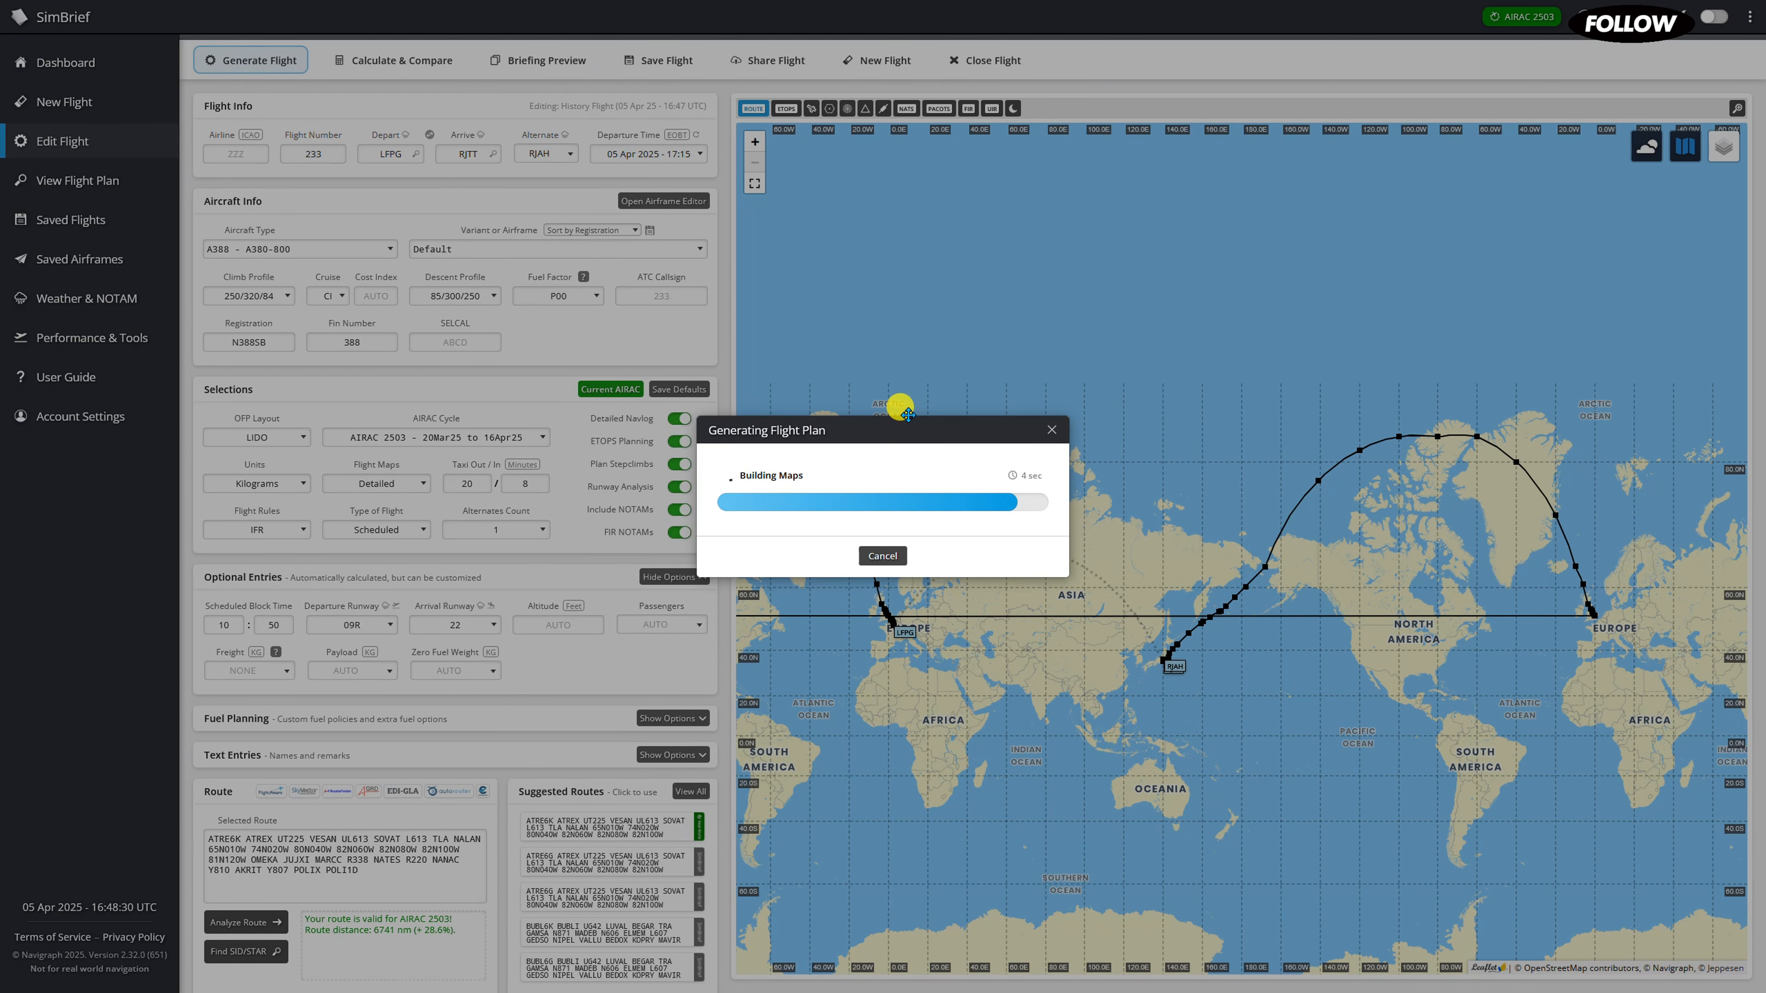
{"action": "left_click_drag", "start_coordinate": [899, 418], "coordinate": [1414, 240]}
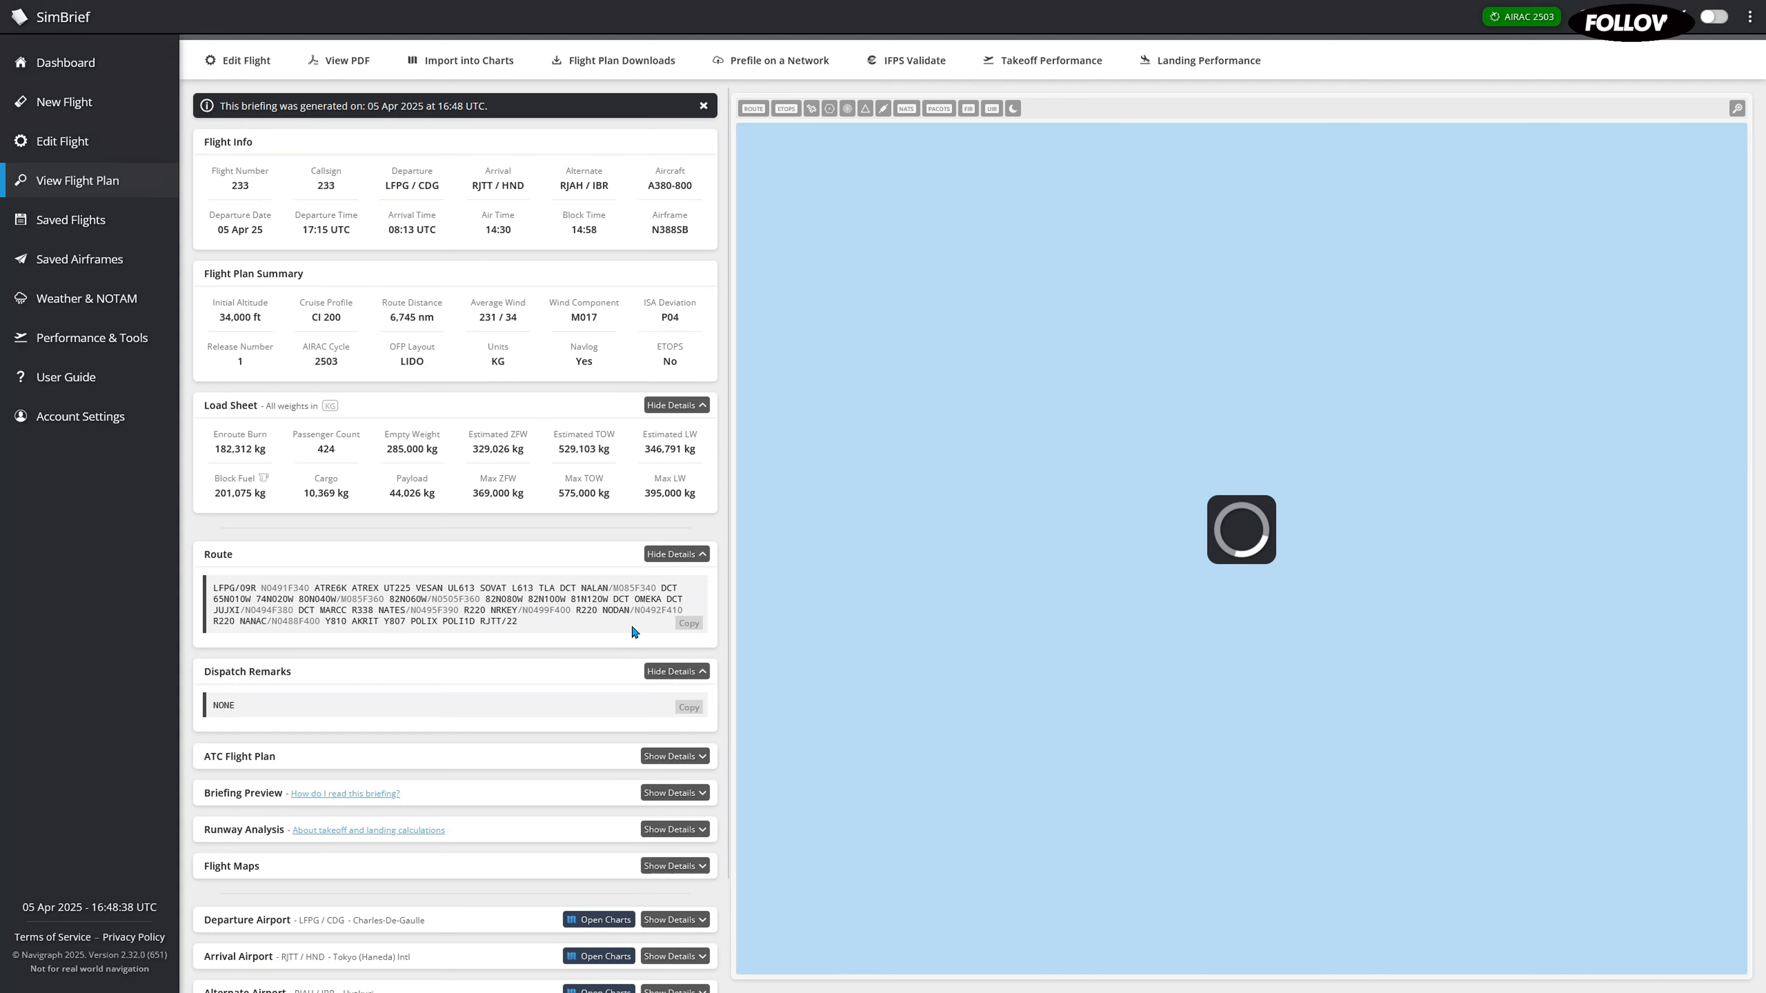
Examine the regenerated plan's route on the map near LFPG and its full route text from LFPG/09R to RJTT/22
{"action": "scroll", "coordinate": [1294, 595], "scroll_direction": "up", "scroll_amount": 5}
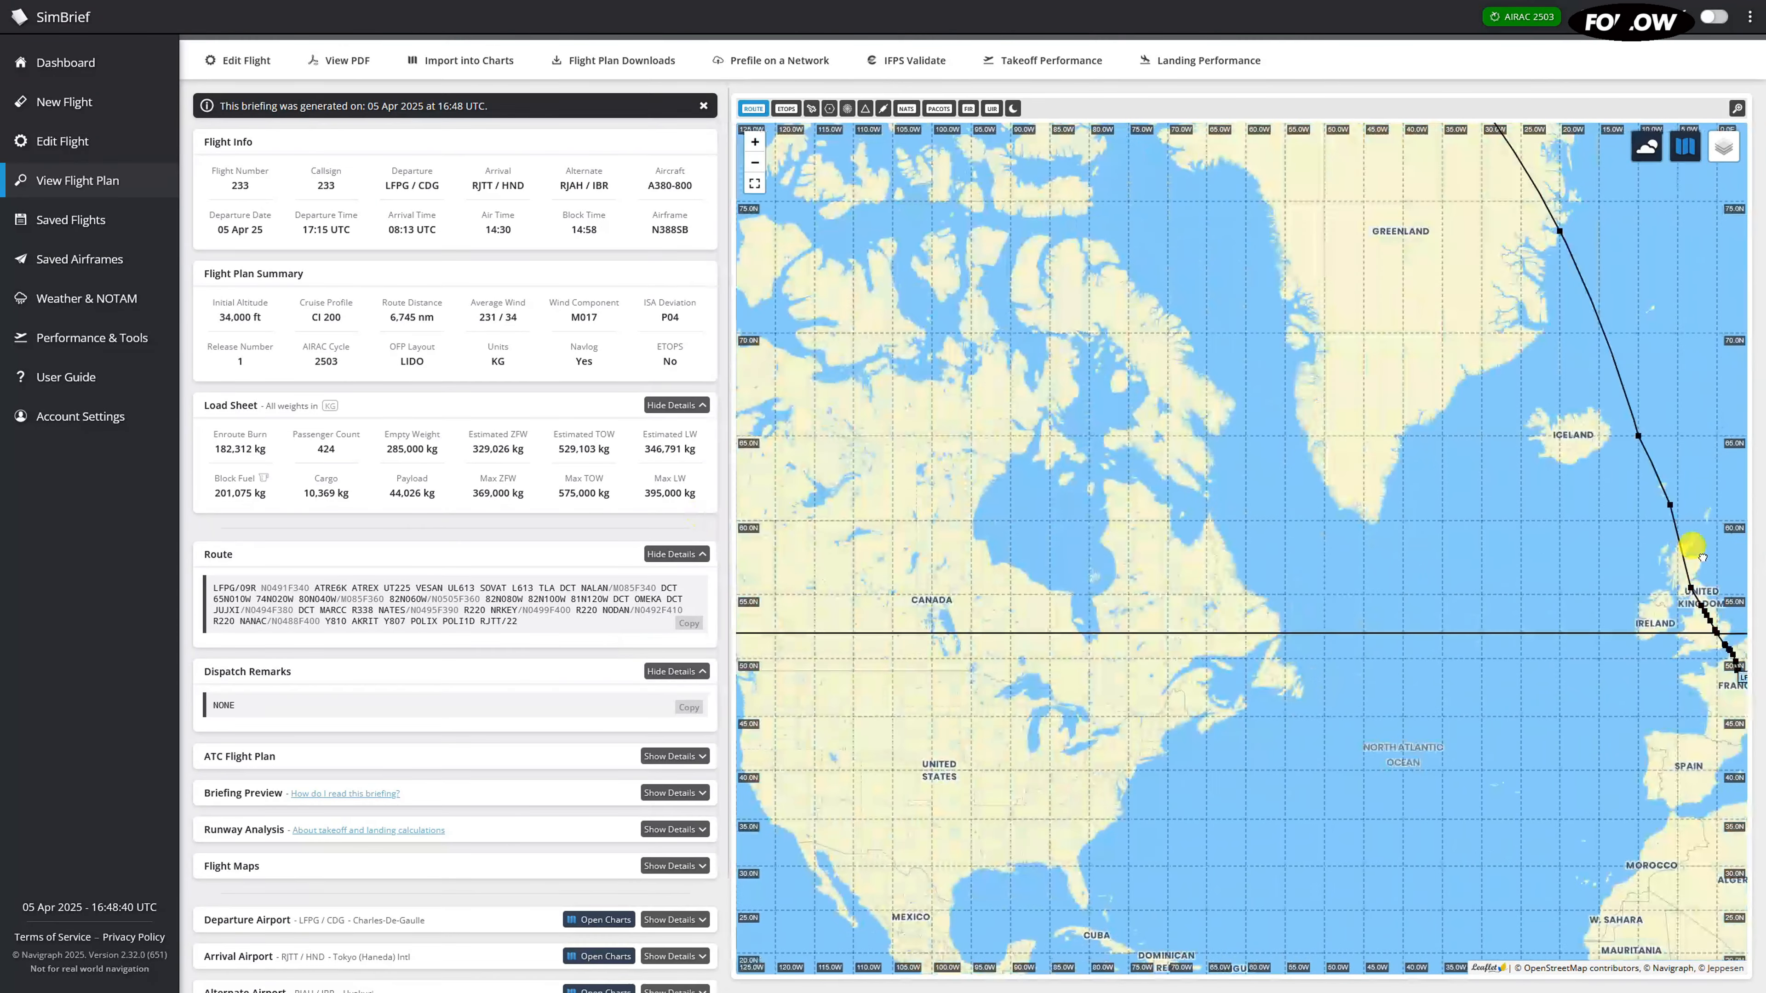
{"action": "left_click_drag", "start_coordinate": [1695, 552], "coordinate": [797, 367]}
{"action": "scroll", "coordinate": [1192, 618], "scroll_direction": "down", "scroll_amount": 1}
{"action": "scroll", "coordinate": [1192, 618], "scroll_direction": "up", "scroll_amount": 1}
{"action": "left_click", "coordinate": [221, 559]}
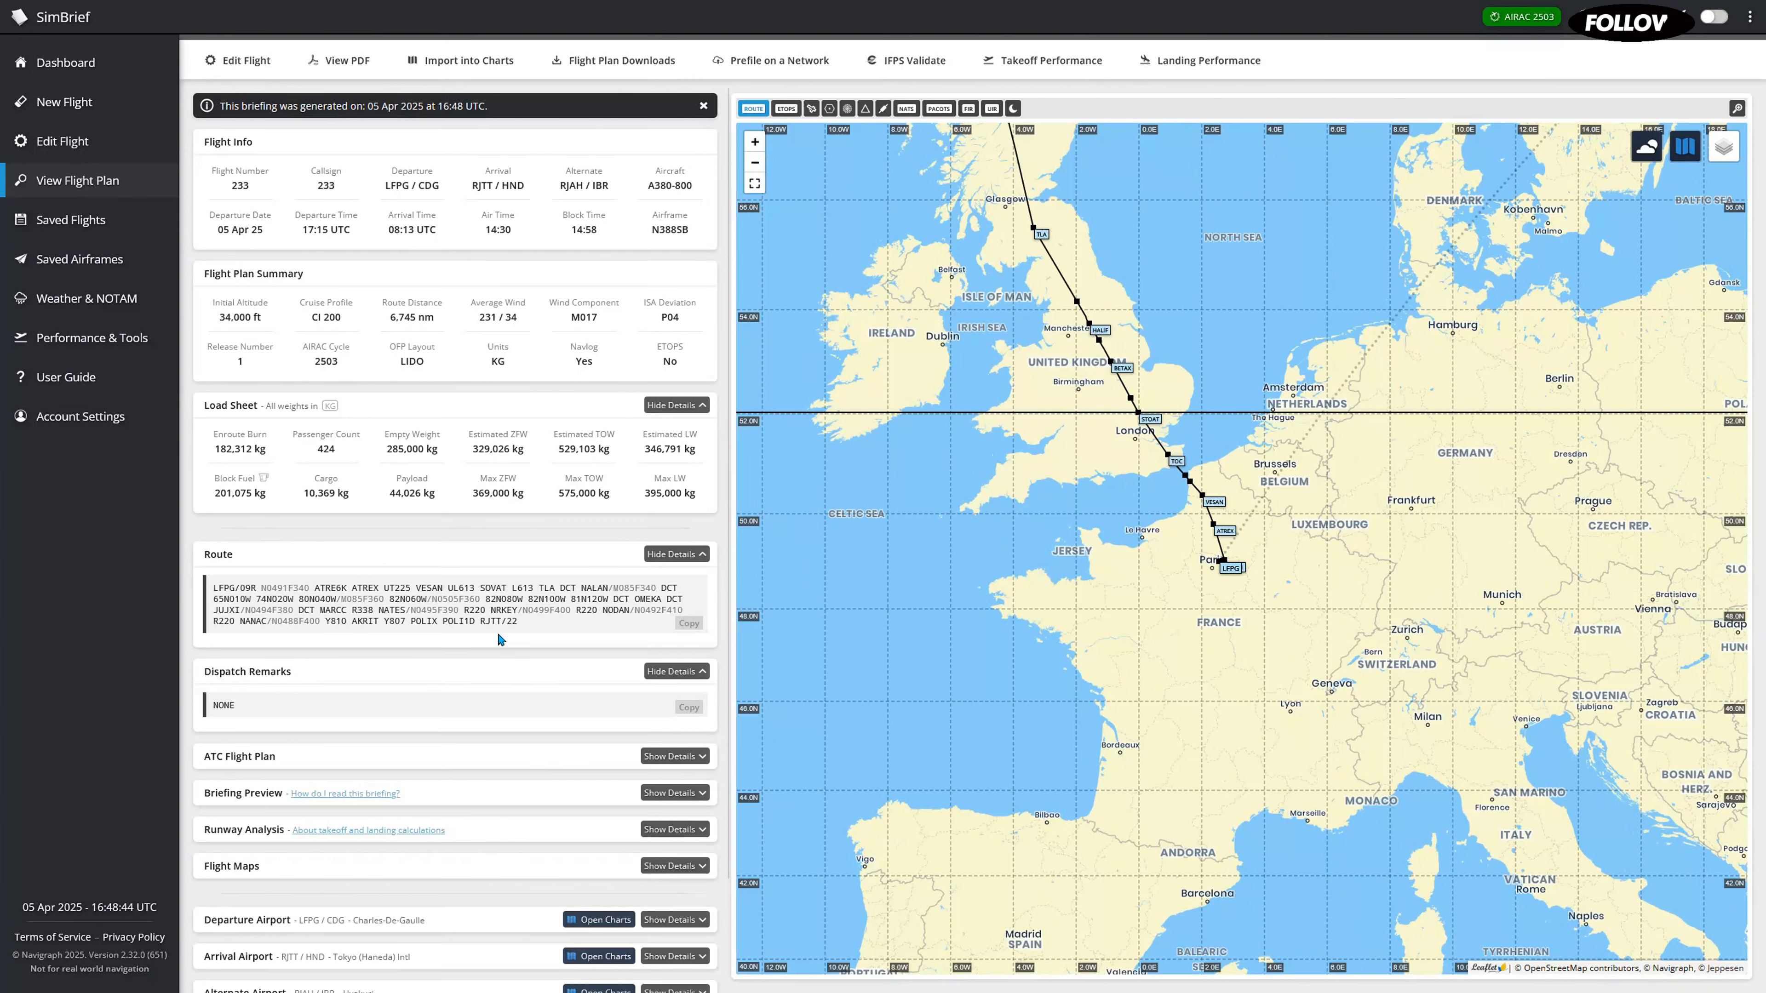
{"action": "left_click_drag", "start_coordinate": [511, 614], "coordinate": [541, 626]}
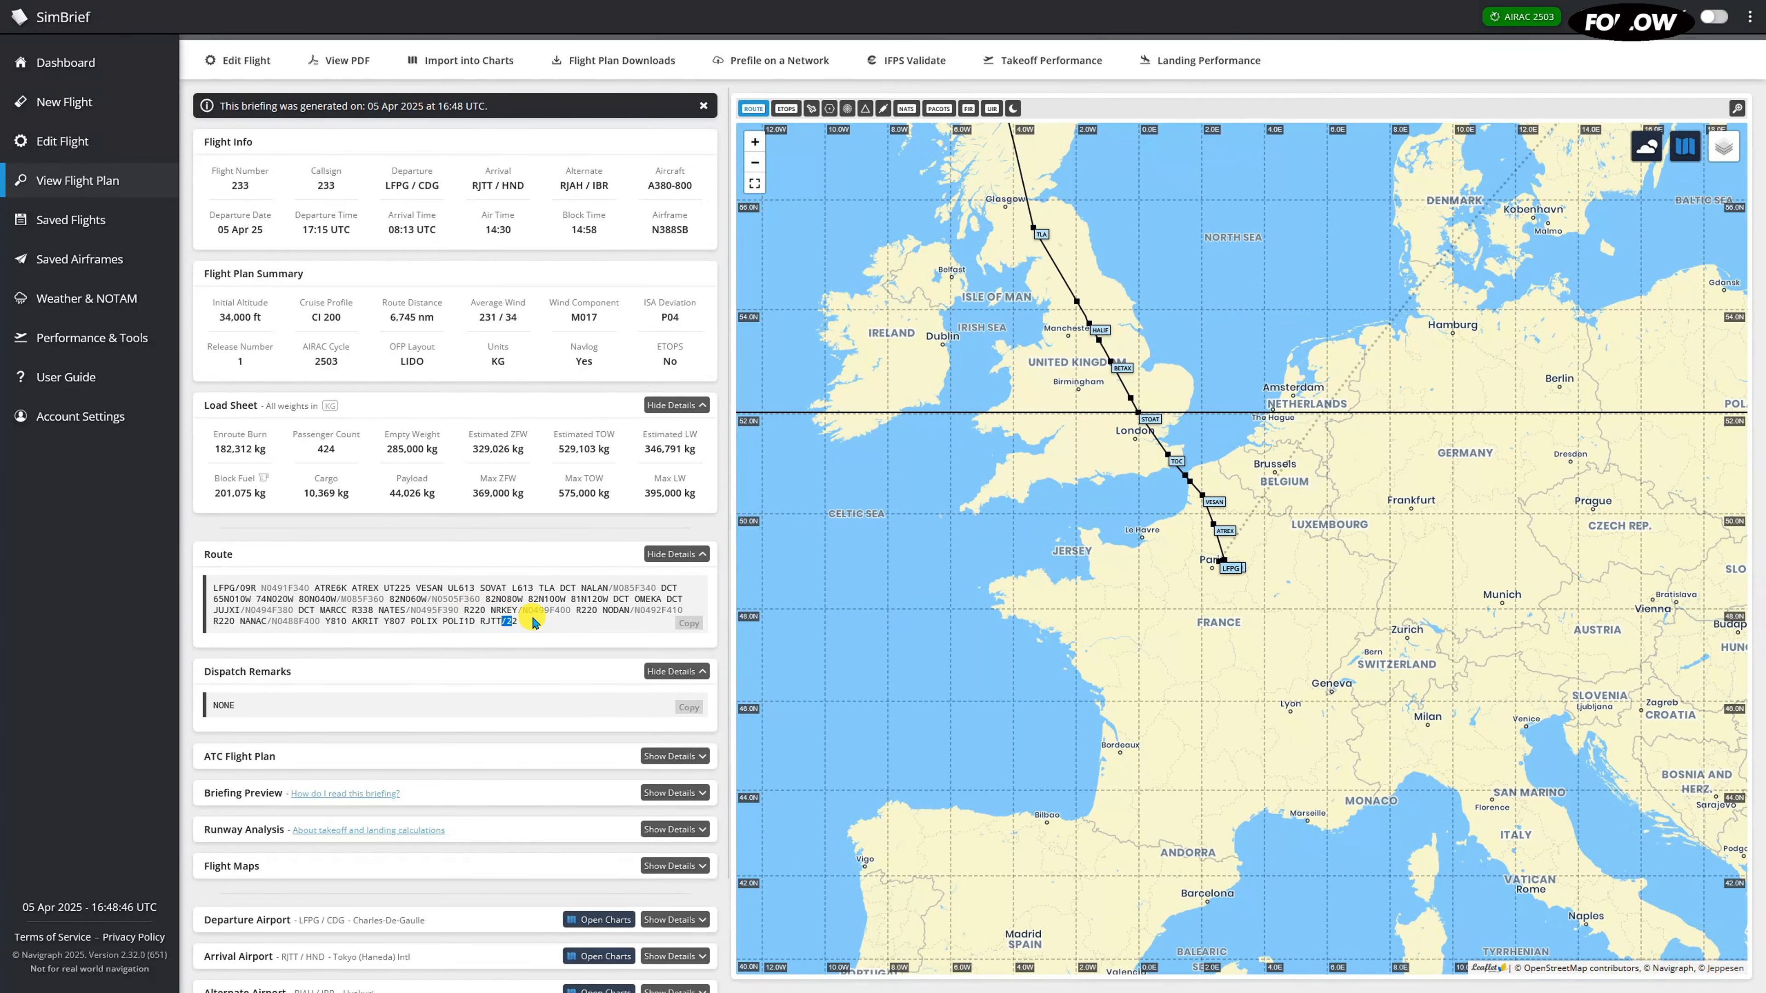
{"action": "left_click_drag", "start_coordinate": [514, 619], "coordinate": [221, 585]}
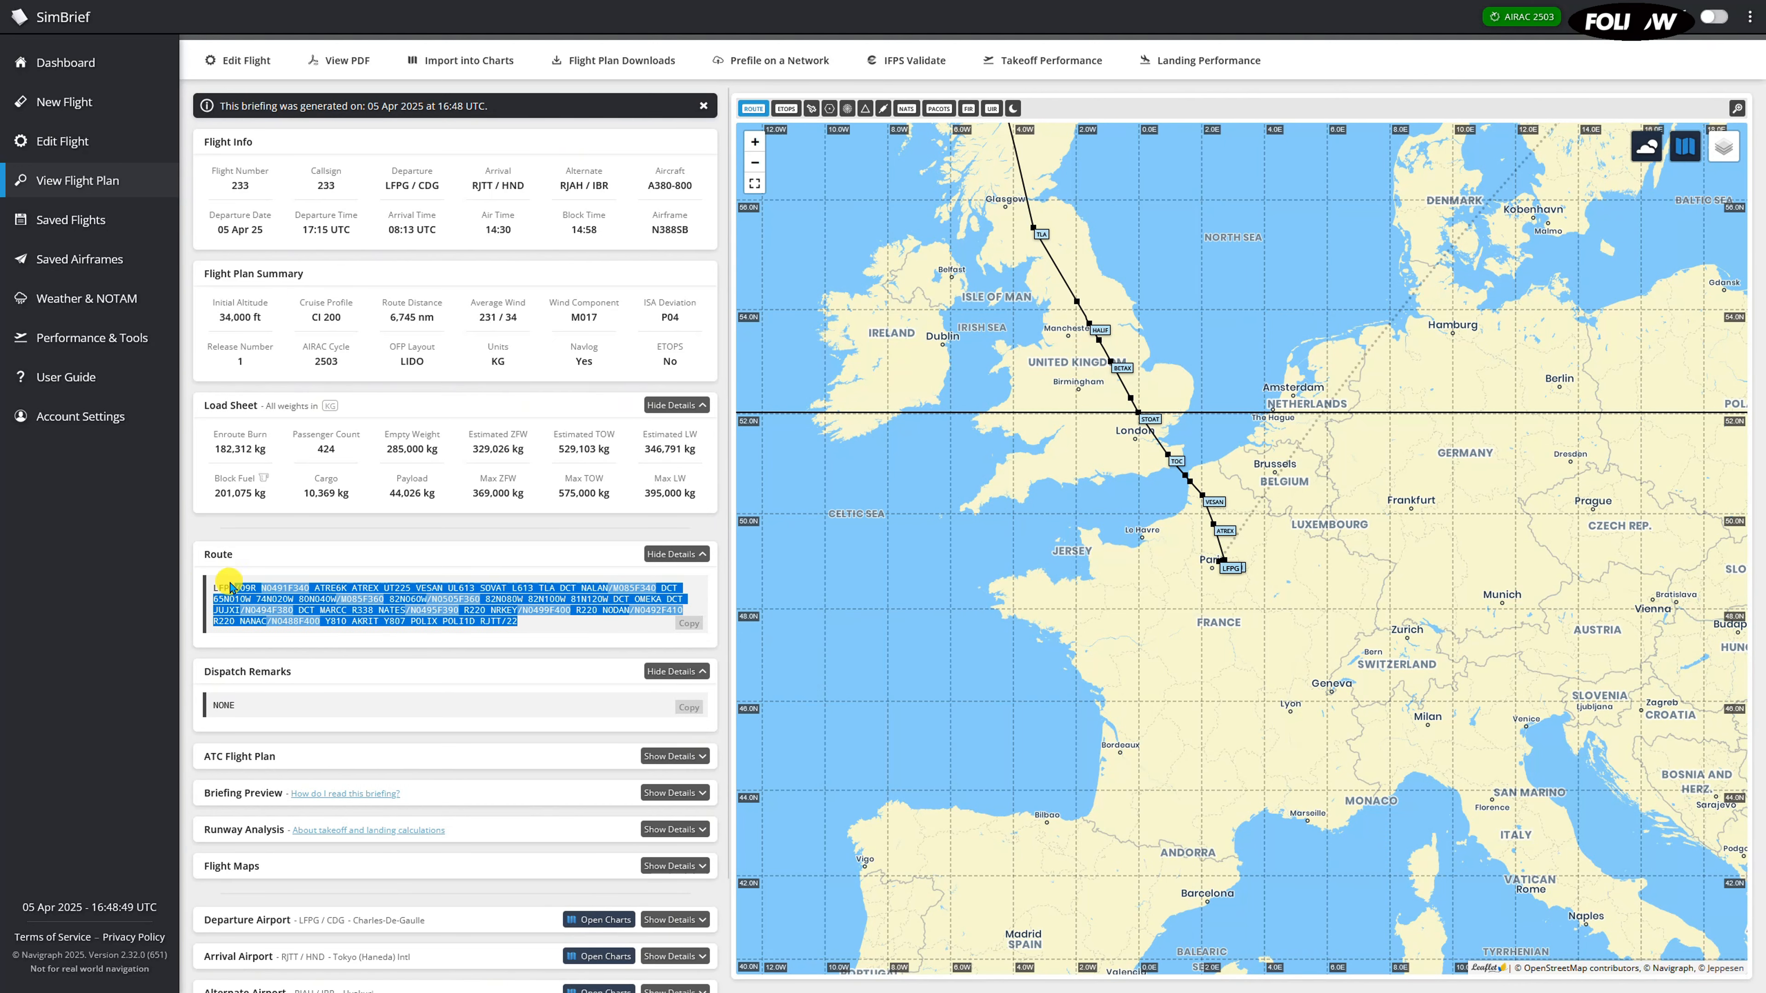
{"action": "left_click", "coordinate": [518, 622]}
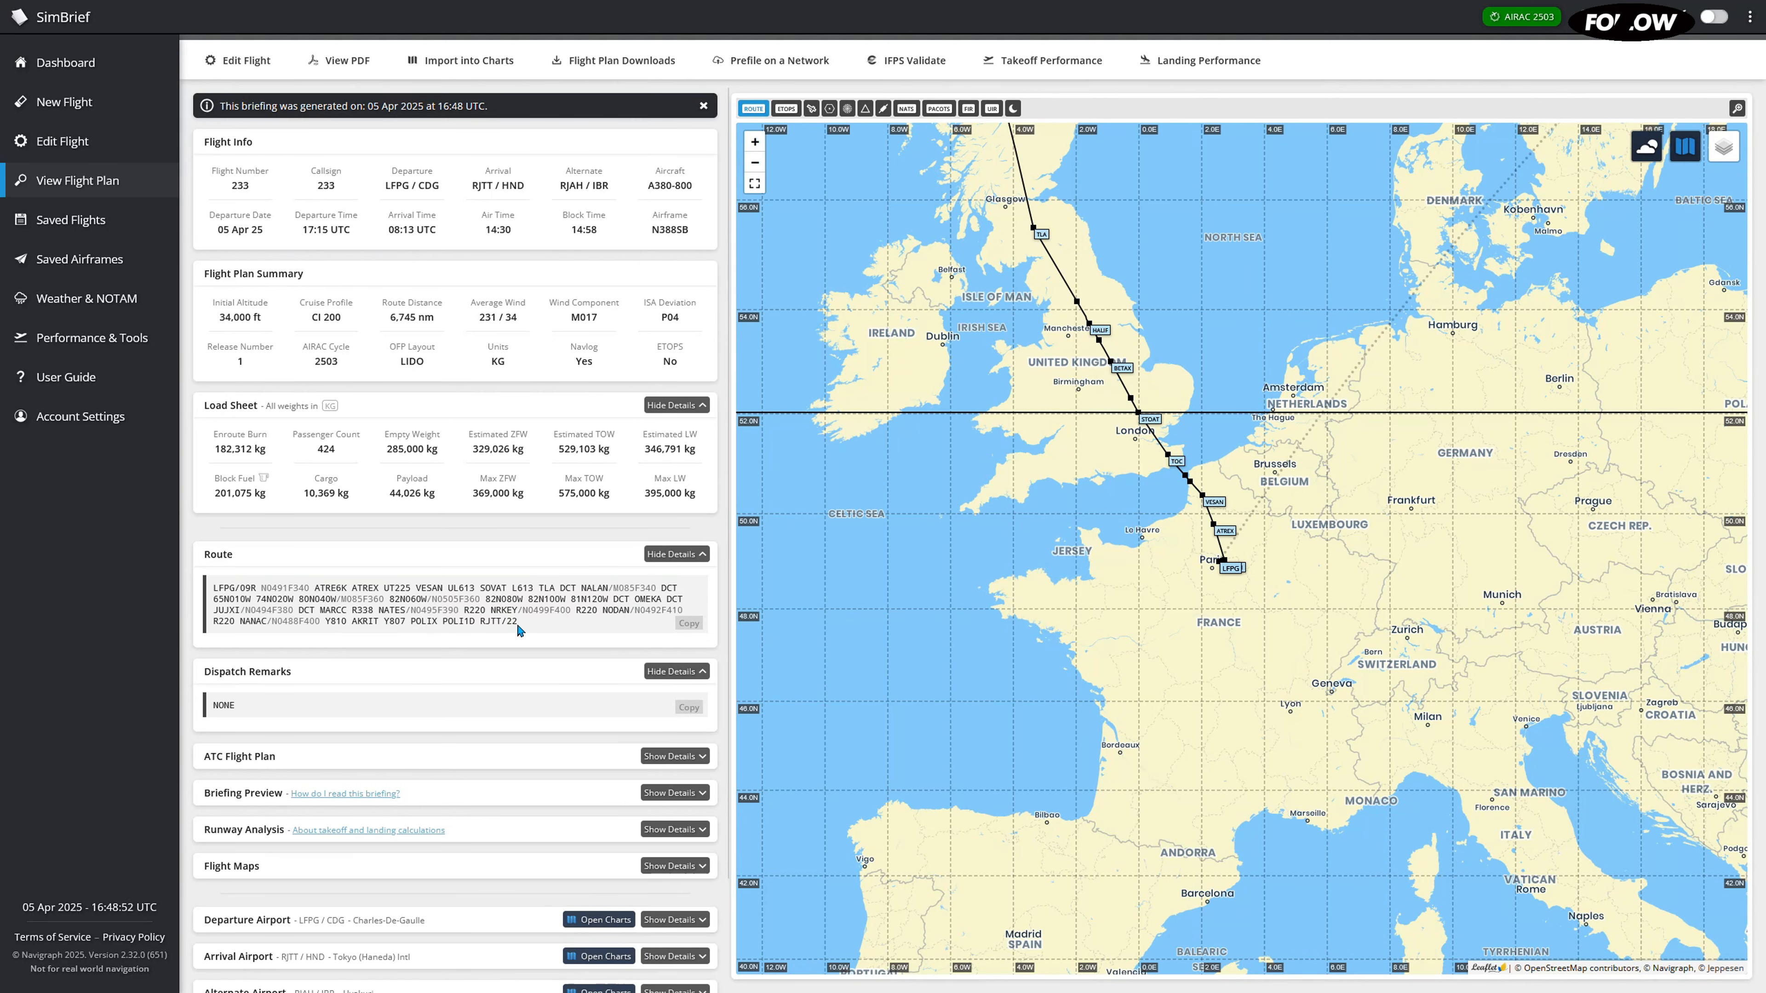
{"action": "left_click_drag", "start_coordinate": [216, 588], "coordinate": [550, 636]}
{"action": "left_click", "coordinate": [550, 635]}
{"action": "scroll", "coordinate": [556, 633], "scroll_direction": "down", "scroll_amount": 2}
{"action": "scroll", "coordinate": [555, 633], "scroll_direction": "up", "scroll_amount": 2}
{"action": "scroll", "coordinate": [557, 638], "scroll_direction": "down", "scroll_amount": 1}
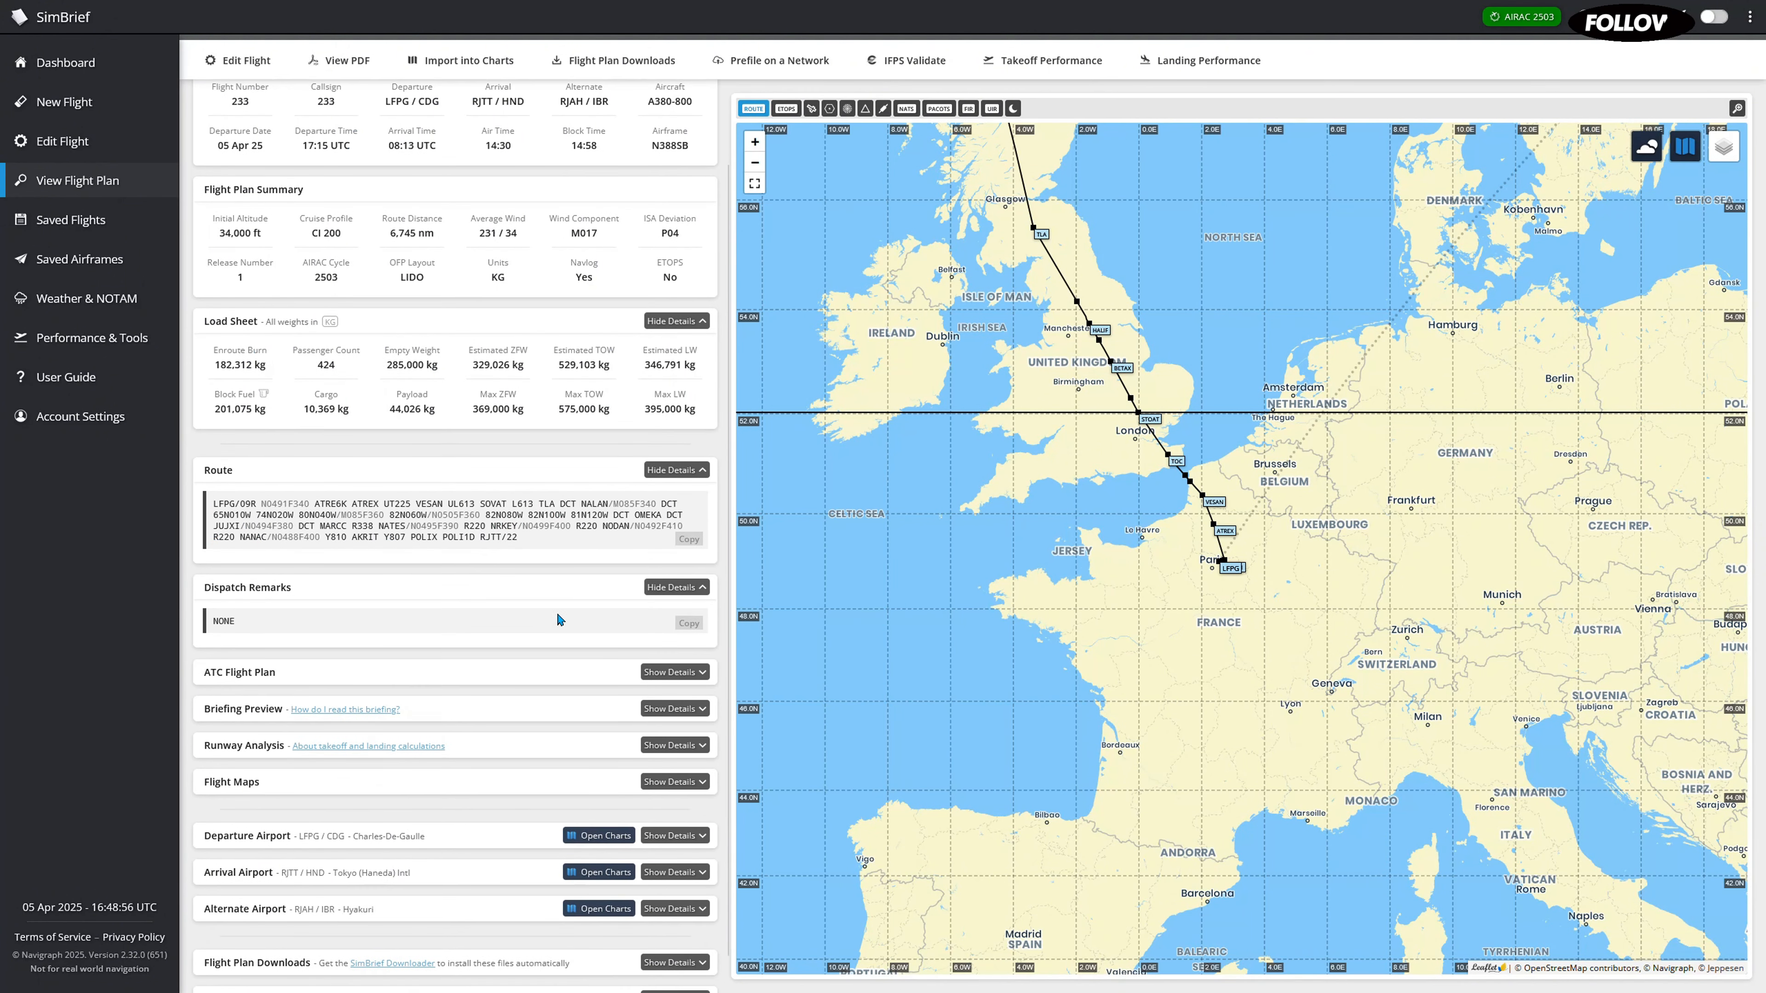
{"action": "scroll", "coordinate": [559, 615], "scroll_direction": "up", "scroll_amount": 1}
{"action": "scroll", "coordinate": [396, 480], "scroll_direction": "up", "scroll_amount": 2}
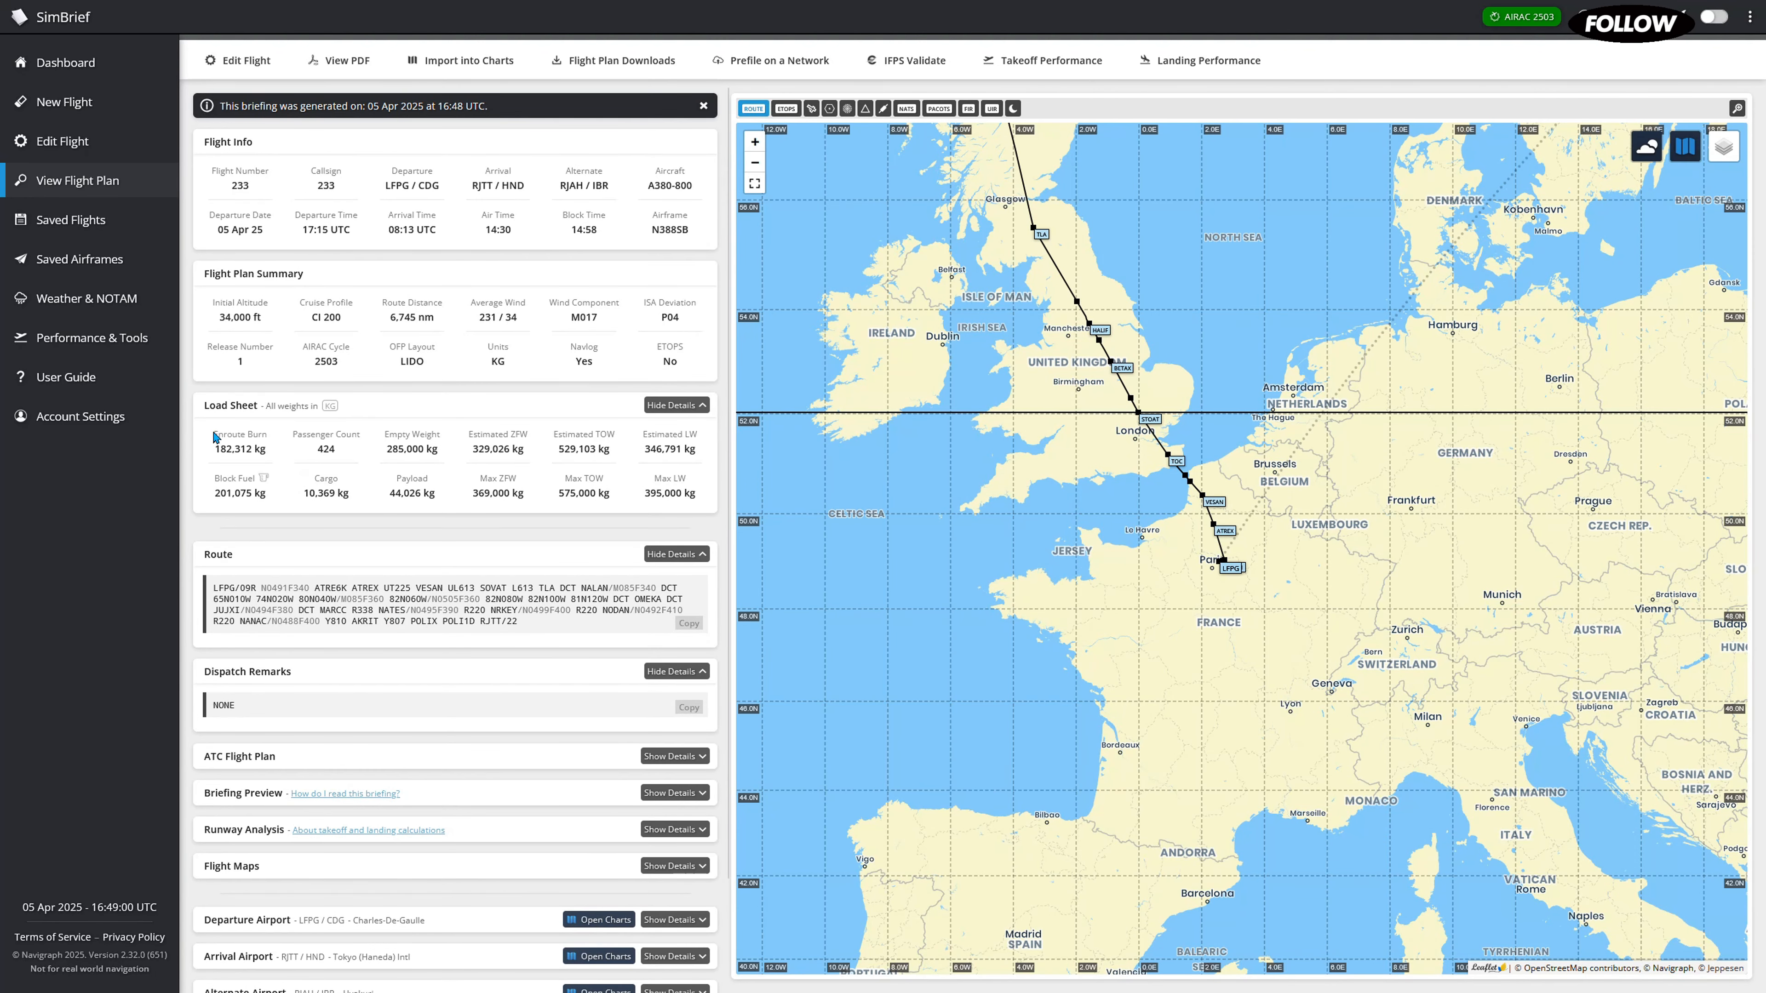
Review the flight info, flight plan summary and load sheet of the A380-800 briefing
{"action": "left_click_drag", "start_coordinate": [213, 302], "coordinate": [269, 301]}
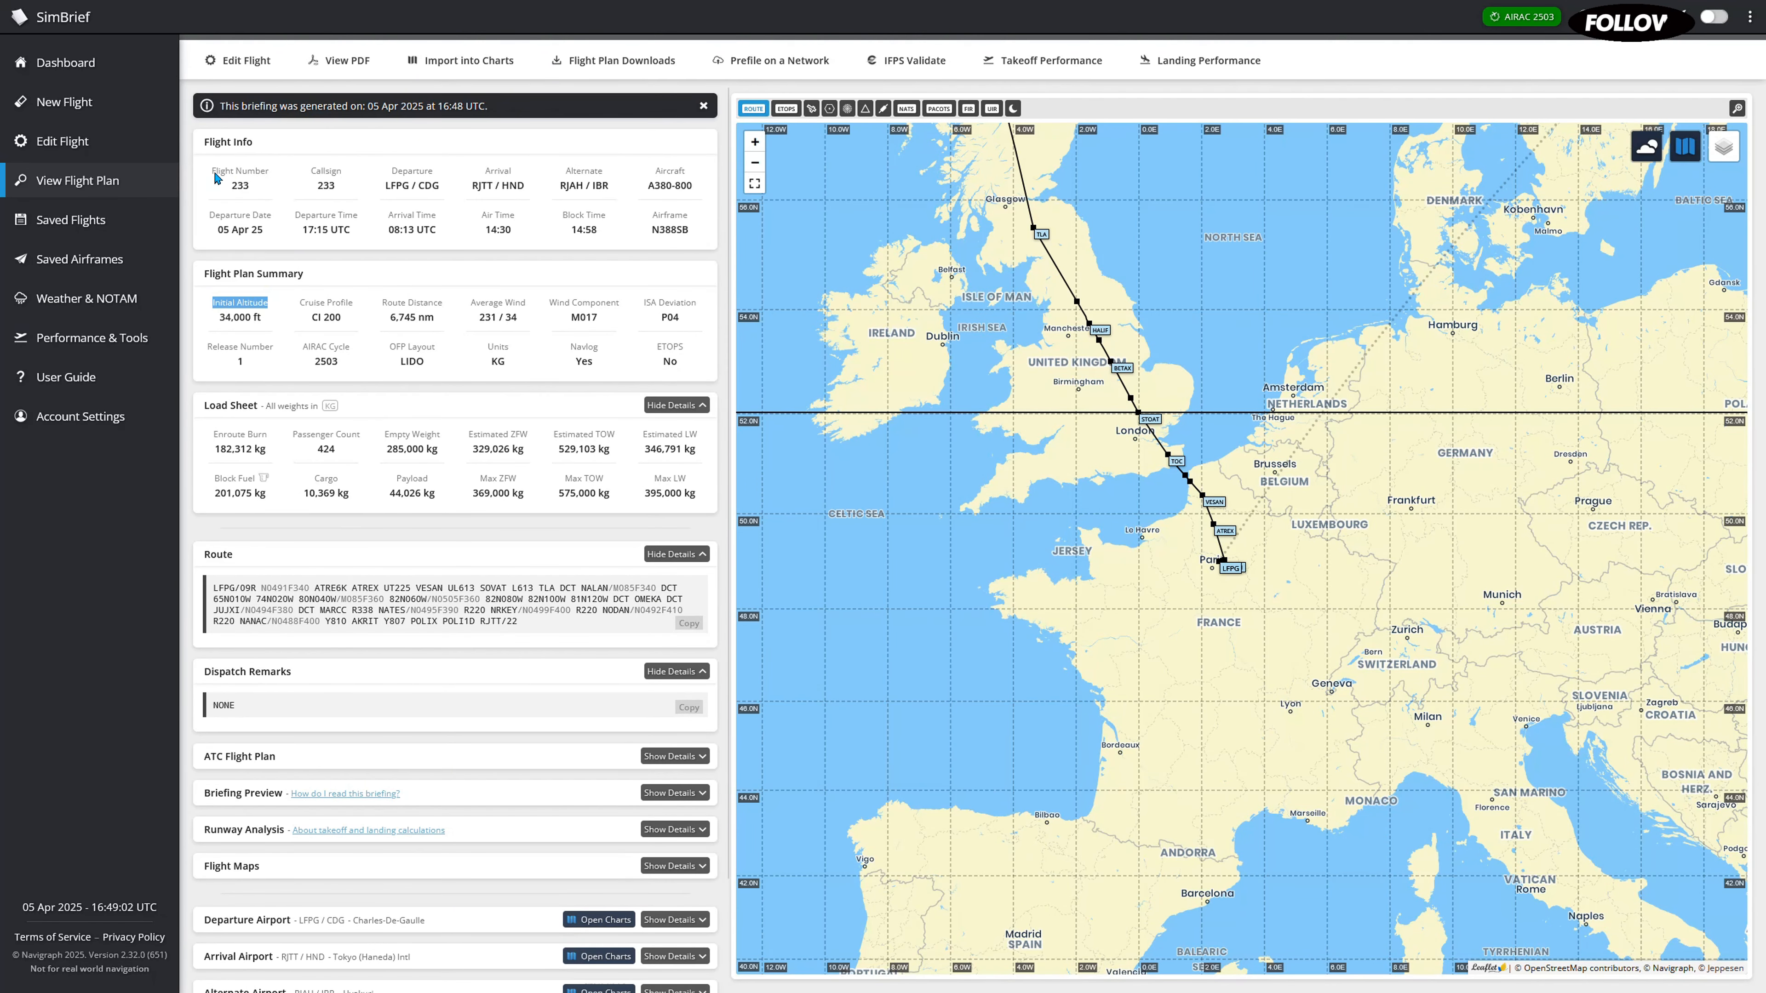
{"action": "mouse_move", "coordinate": [213, 170]}
{"action": "left_mouse_down"}
{"action": "mouse_move", "coordinate": [363, 158]}
{"action": "mouse_move", "coordinate": [697, 186]}
{"action": "left_mouse_up"}
{"action": "left_click", "coordinate": [566, 172]}
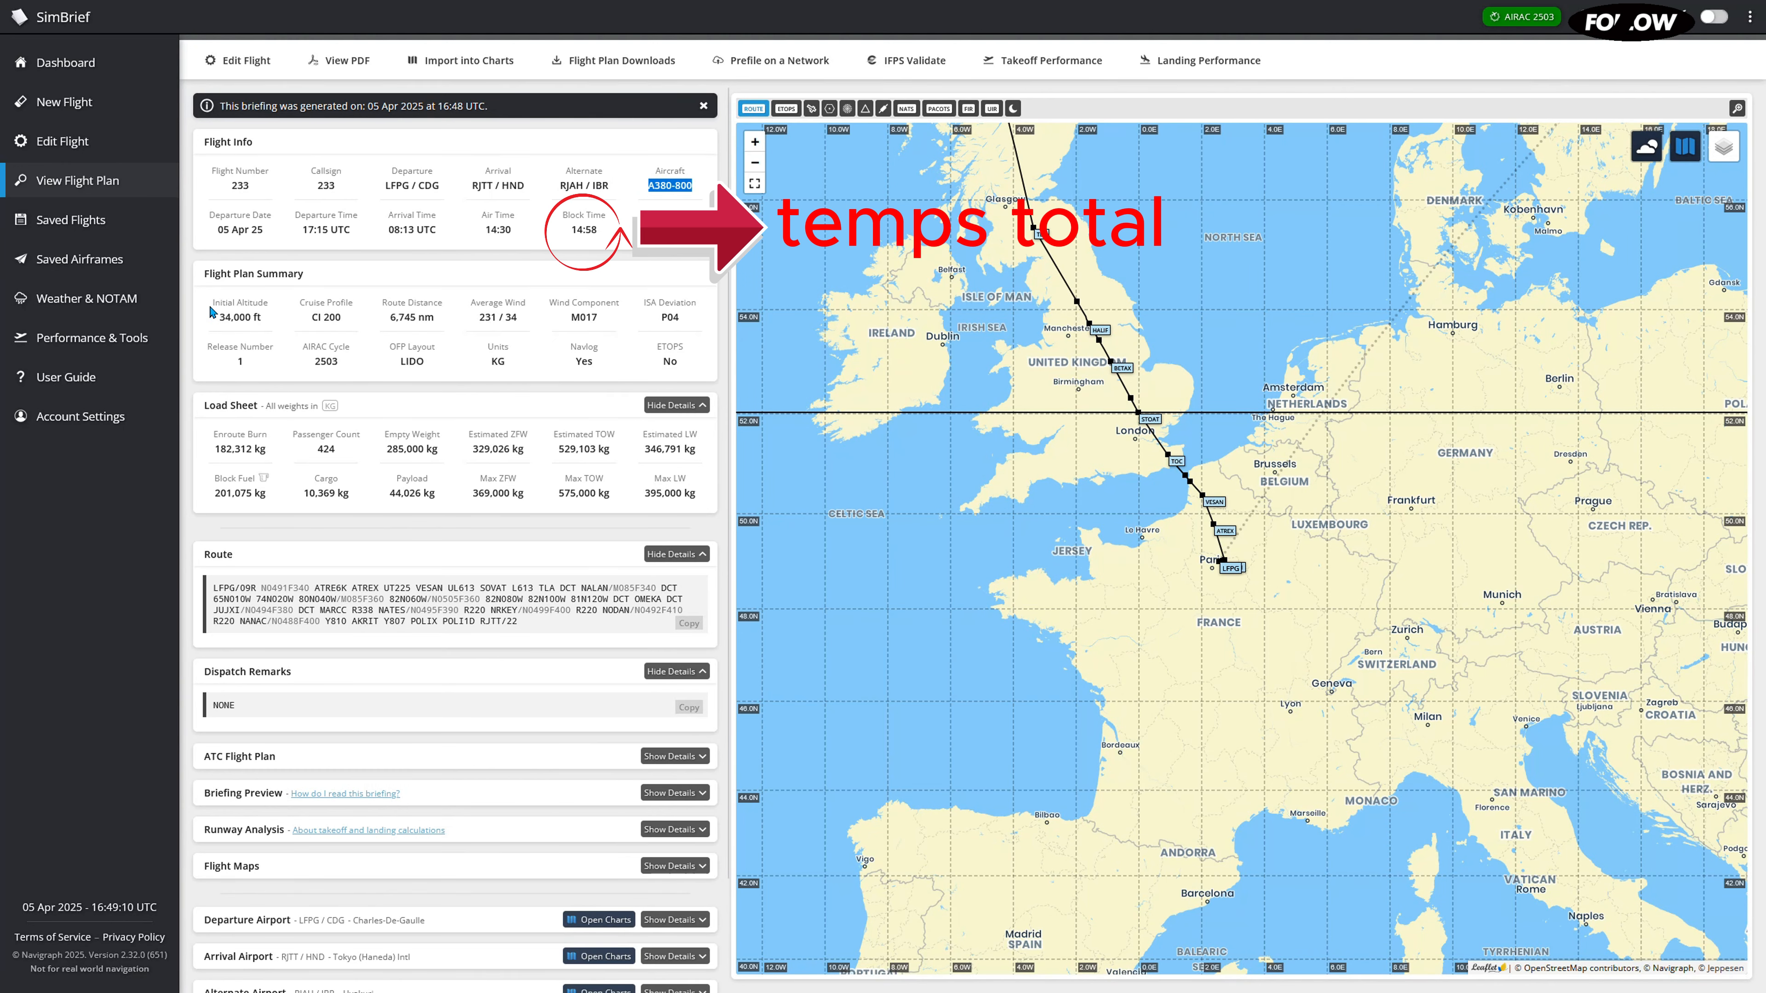
{"action": "left_click_drag", "start_coordinate": [210, 306], "coordinate": [364, 304]}
{"action": "left_click", "coordinate": [353, 306]}
{"action": "left_click", "coordinate": [349, 314]}
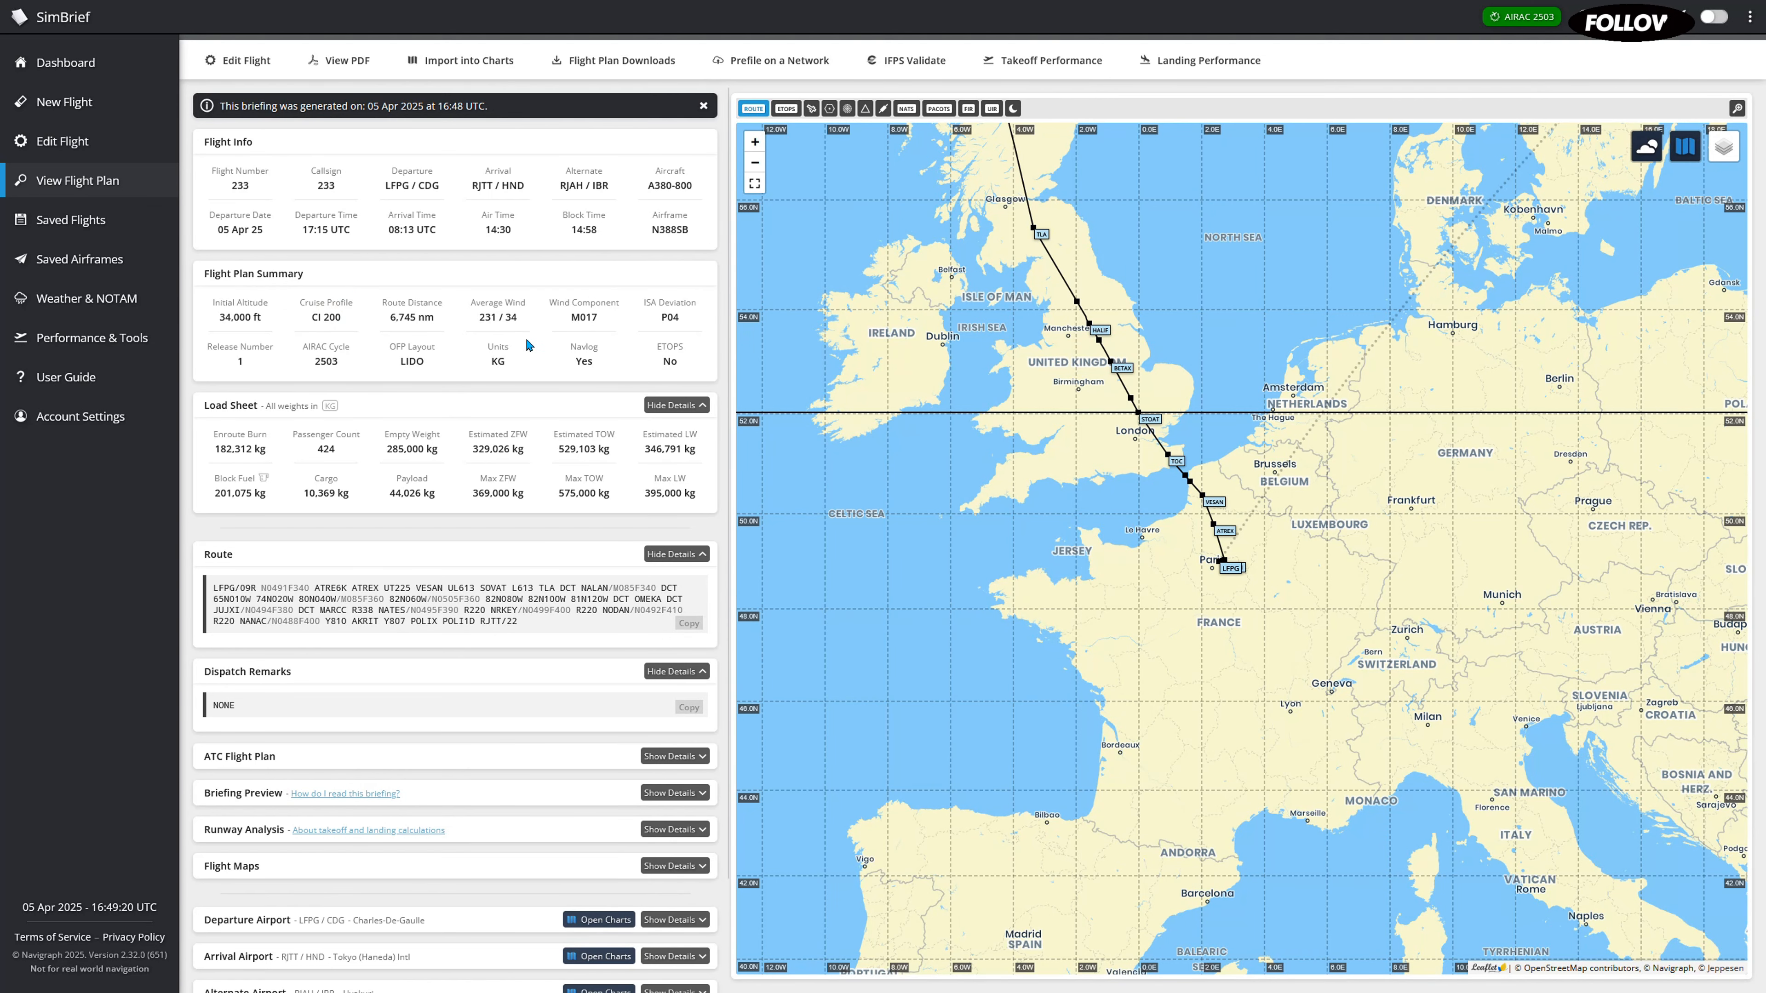
{"action": "scroll", "coordinate": [237, 316], "scroll_direction": "down", "scroll_amount": 2}
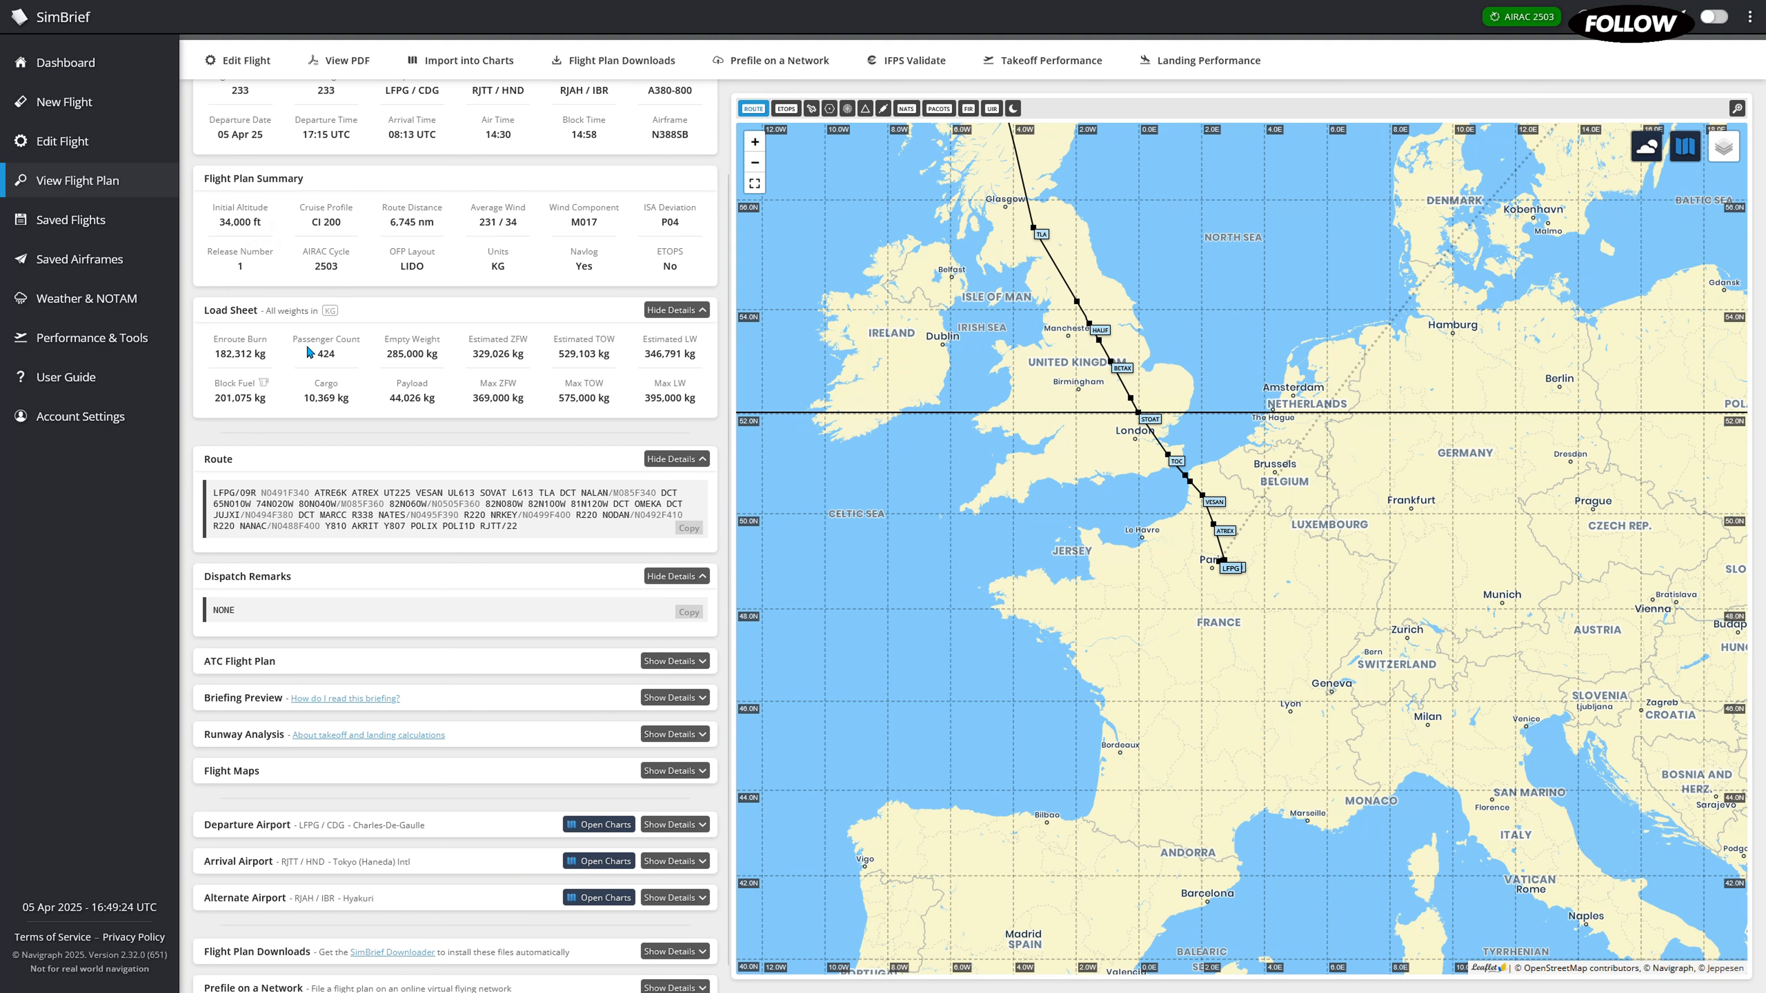
Review the block fuel, passenger count and cargo in the load sheet of the briefing
{"action": "left_click_drag", "start_coordinate": [213, 383], "coordinate": [251, 399]}
{"action": "left_click", "coordinate": [301, 361]}
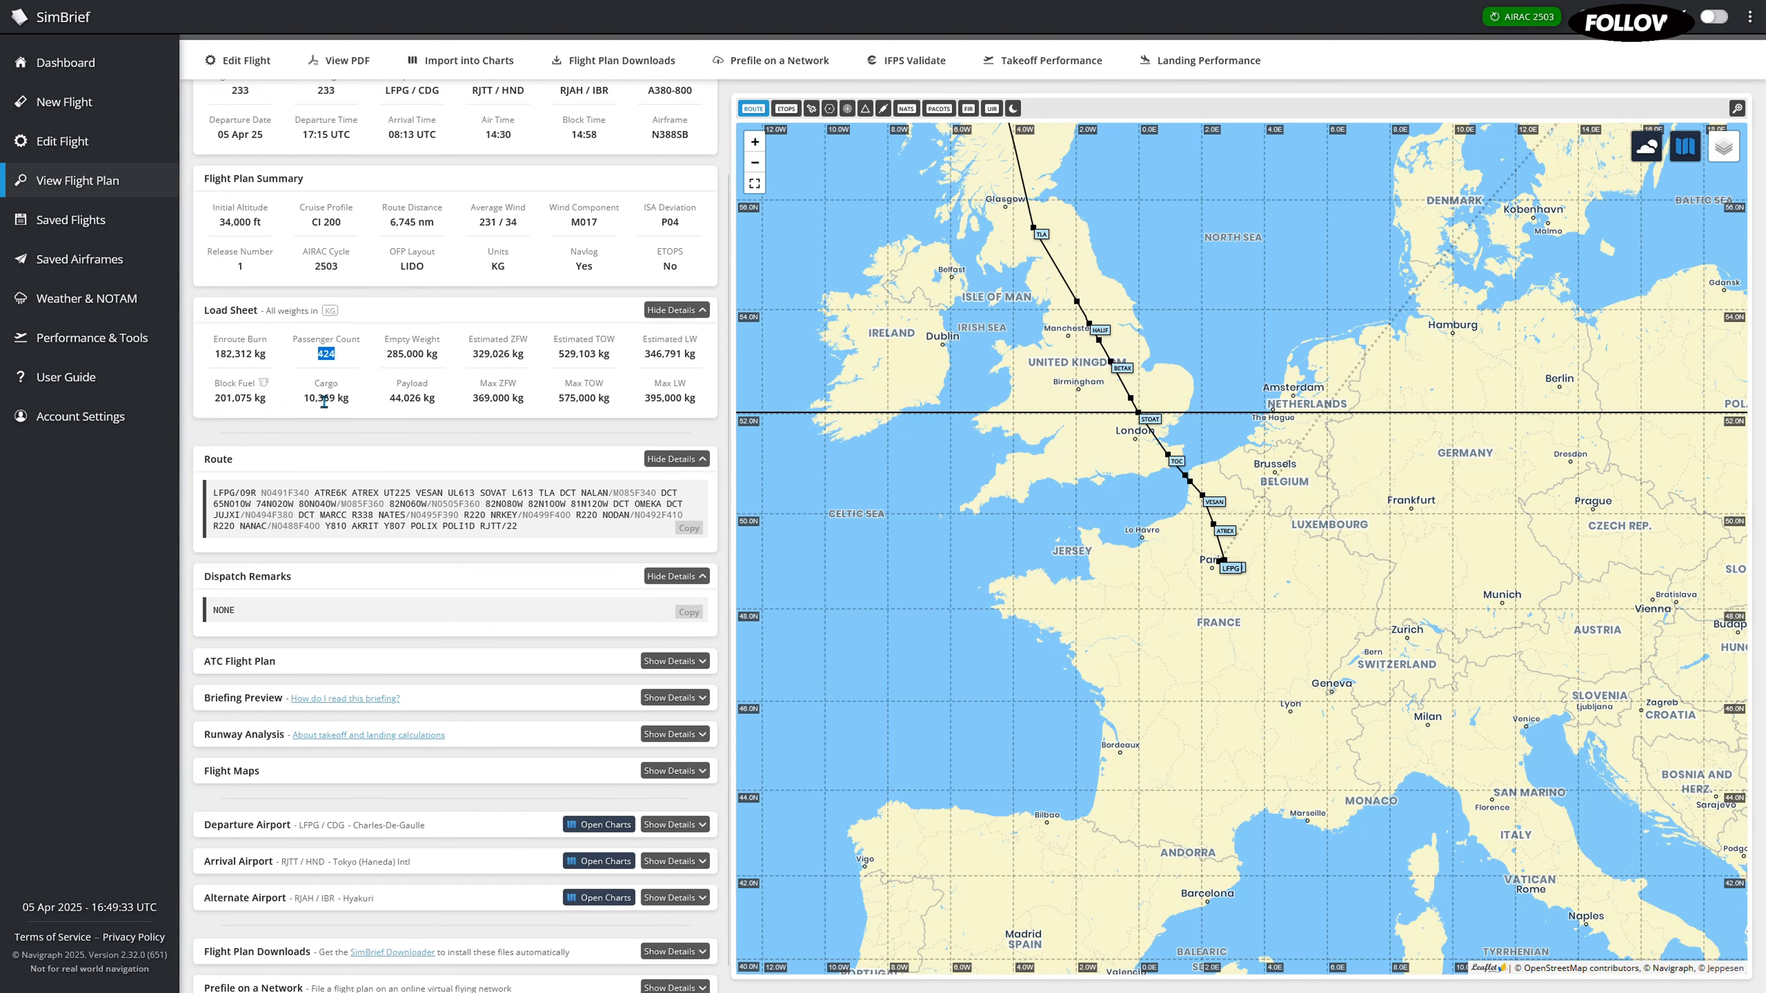
{"action": "left_click_drag", "start_coordinate": [303, 398], "coordinate": [359, 405]}
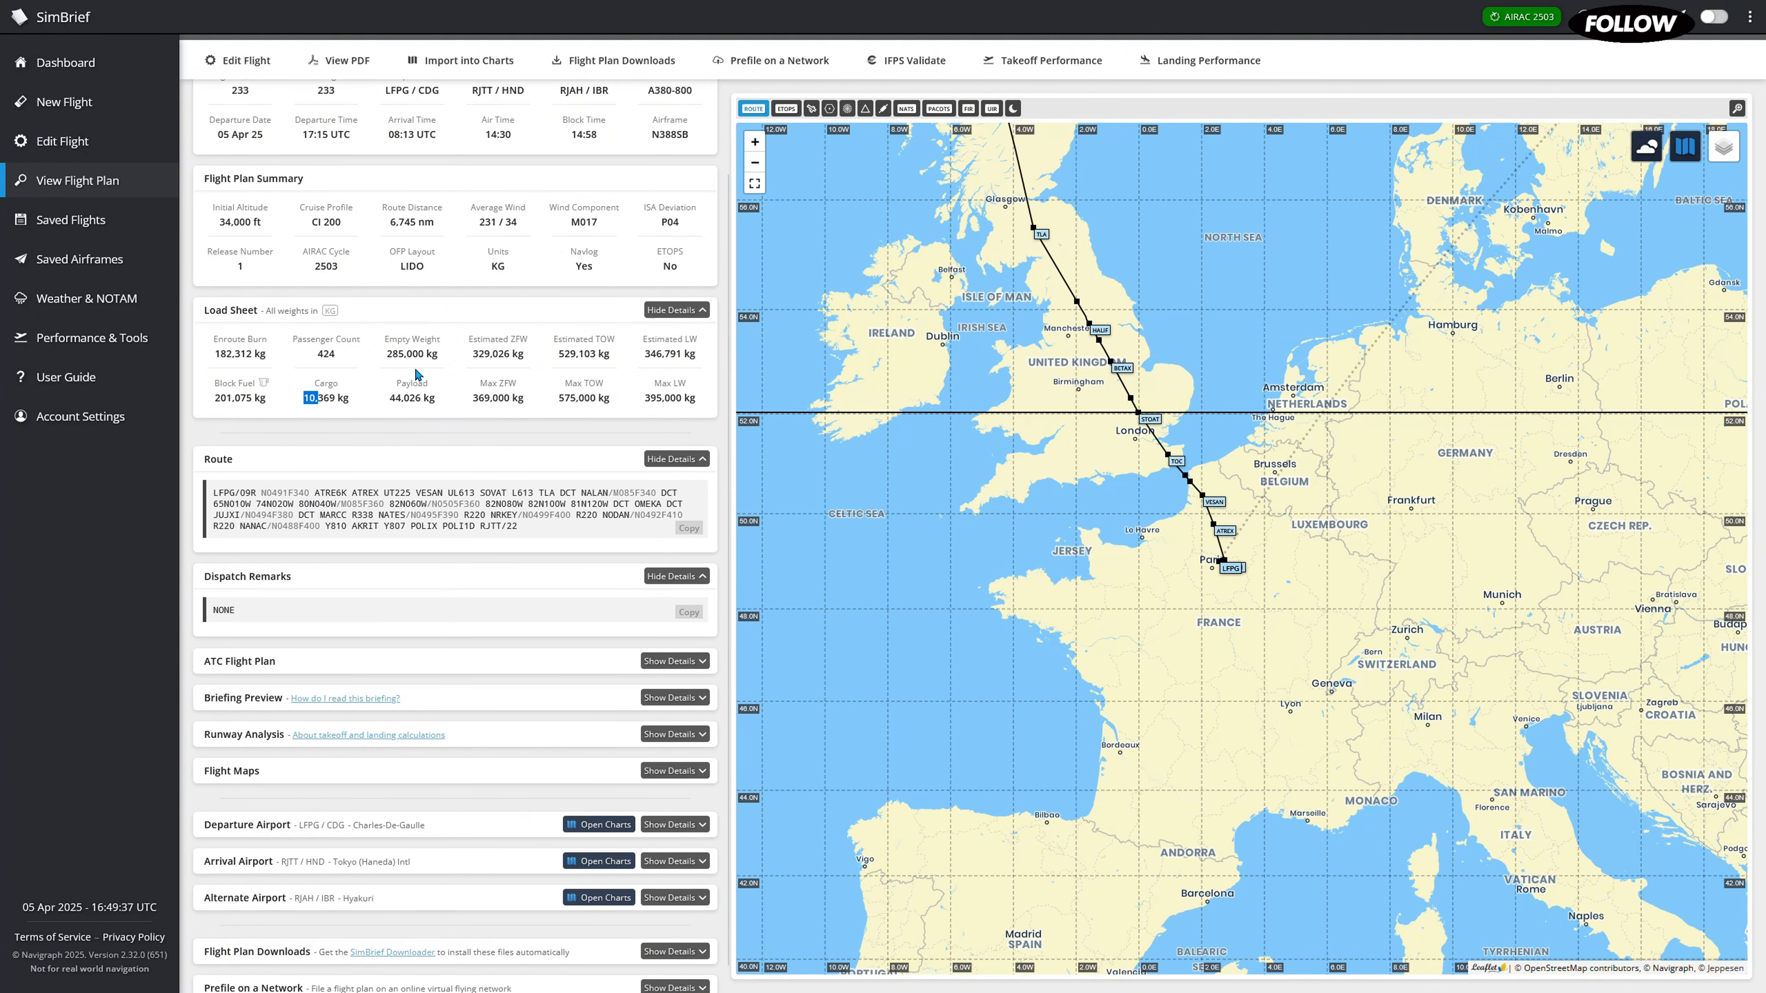
{"action": "scroll", "coordinate": [347, 348], "scroll_direction": "down", "scroll_amount": 1}
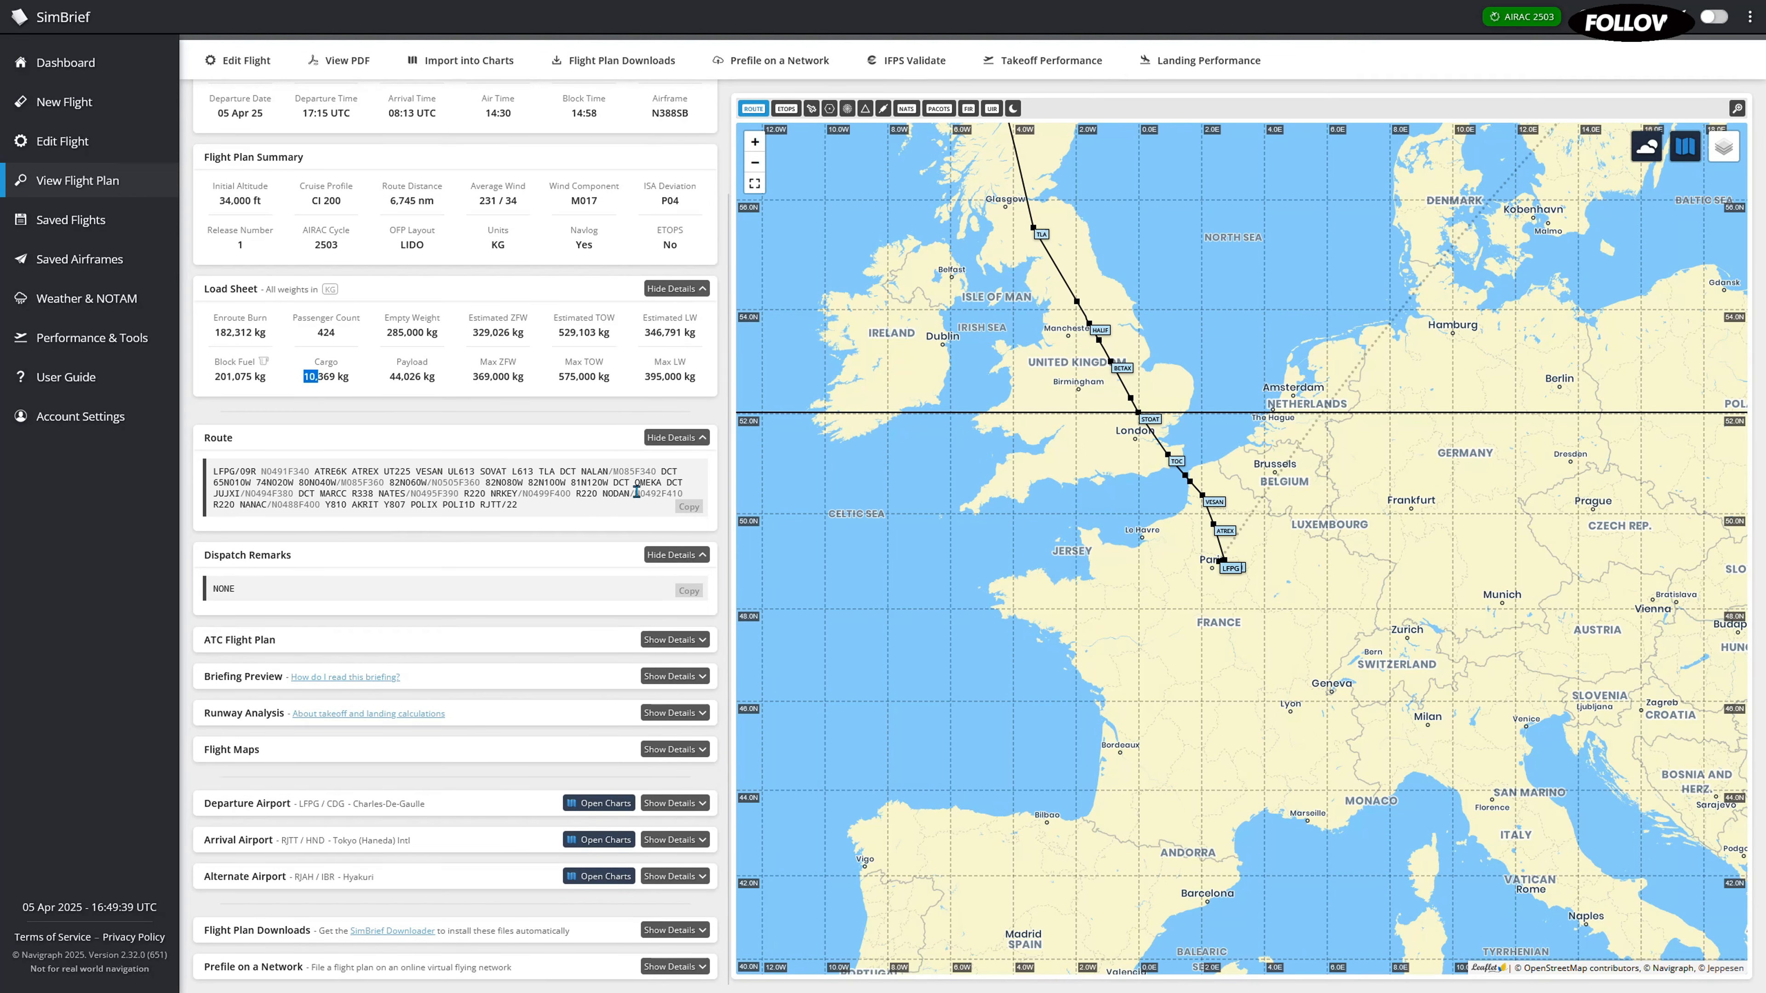
Expand the flight maps to look through the route and SigWx charts, and collapse them again
{"action": "key", "text": "ctrl+a"}
{"action": "left_click", "coordinate": [596, 703]}
{"action": "left_click", "coordinate": [674, 749]}
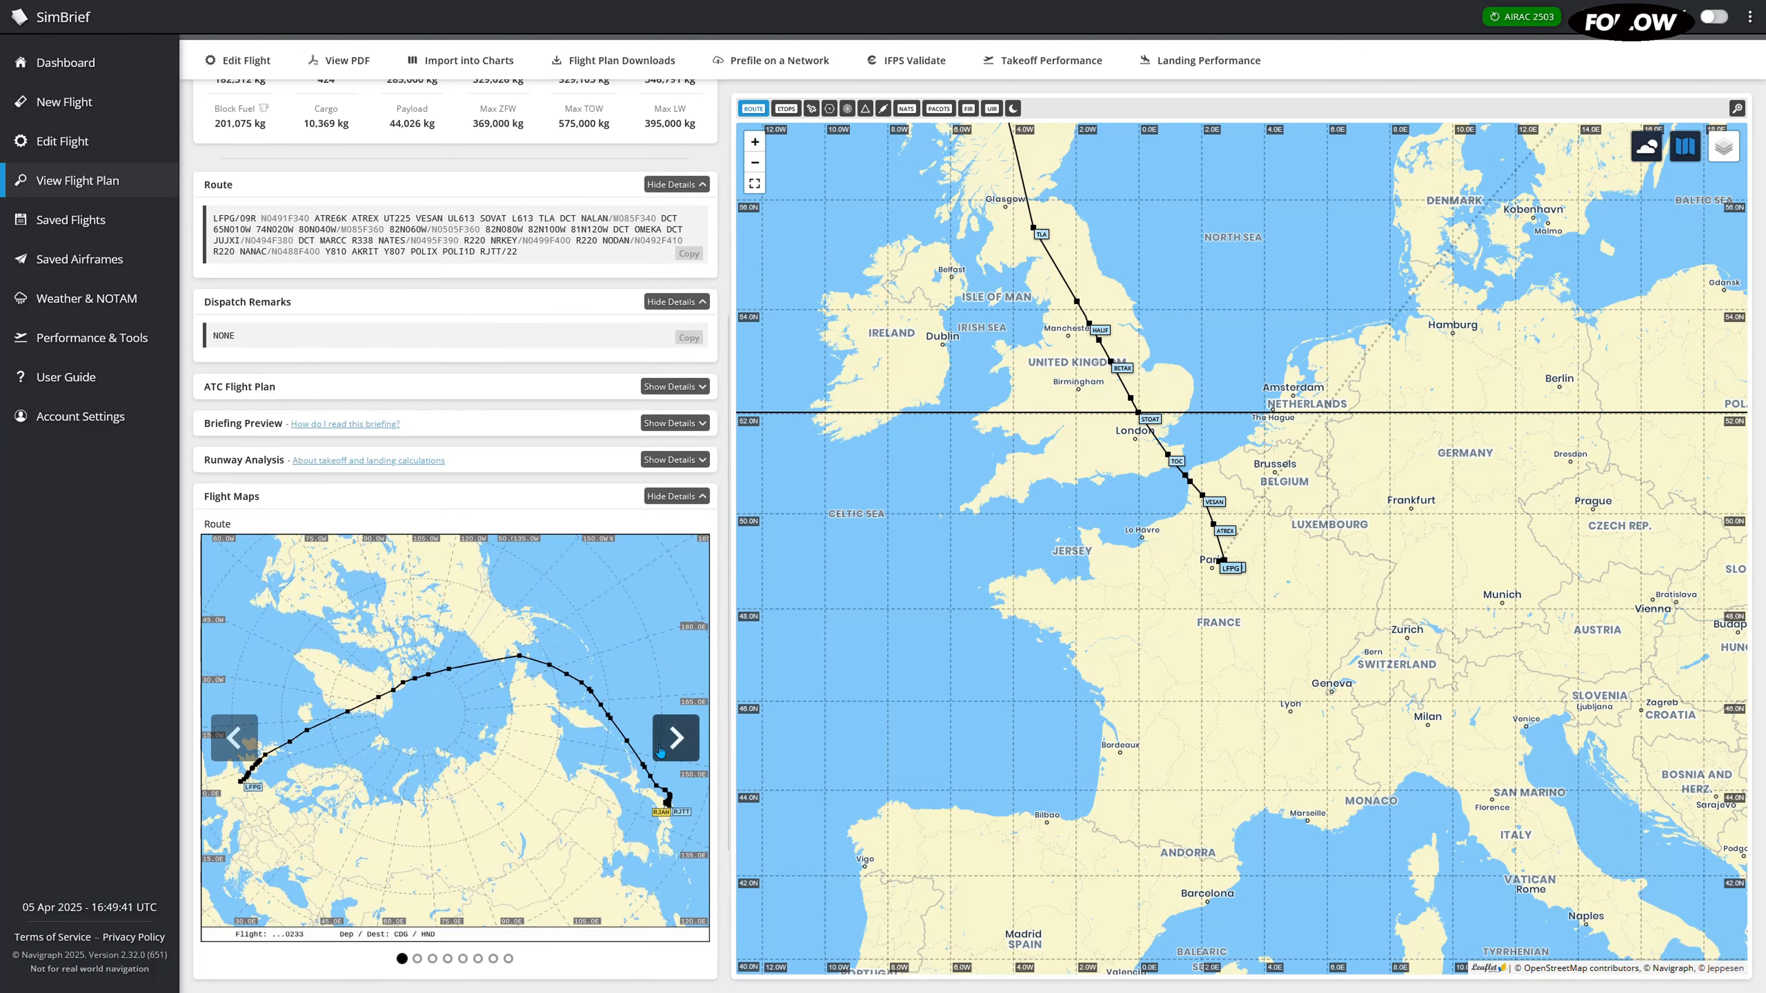
{"action": "left_click", "coordinate": [673, 742]}
{"action": "left_click", "coordinate": [672, 743]}
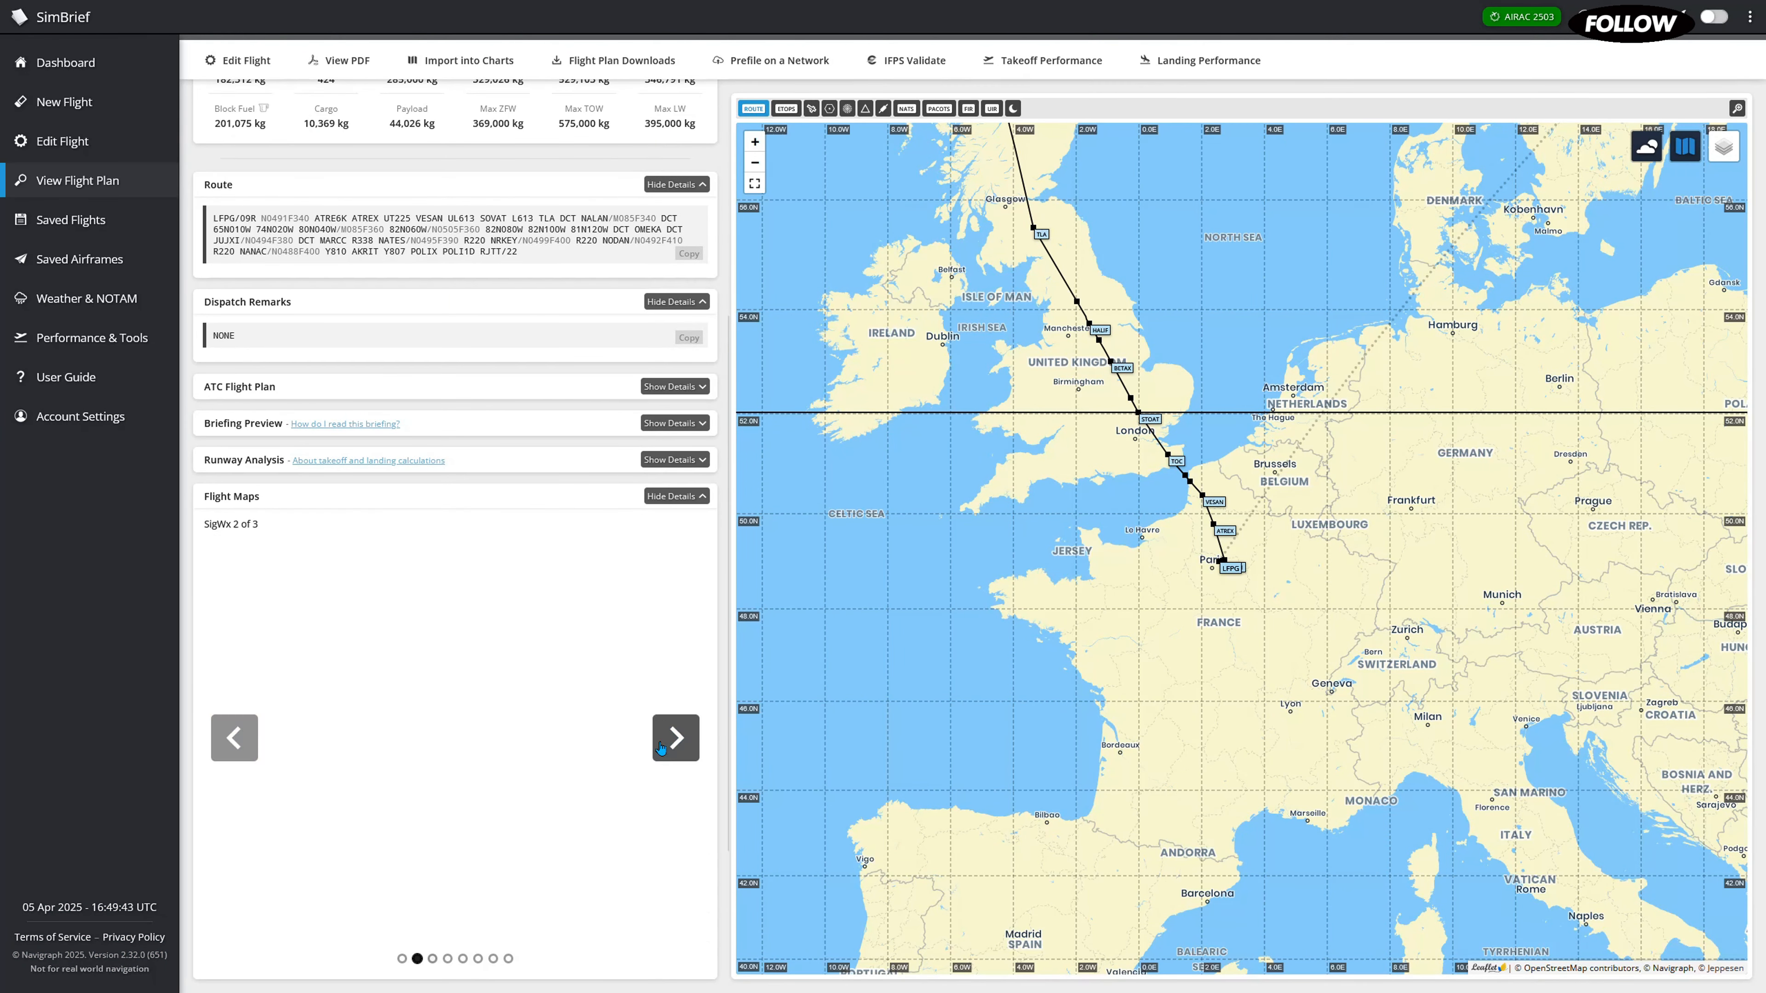
{"action": "left_click", "coordinate": [668, 497]}
{"action": "scroll", "coordinate": [666, 506], "scroll_direction": "up", "scroll_amount": 3}
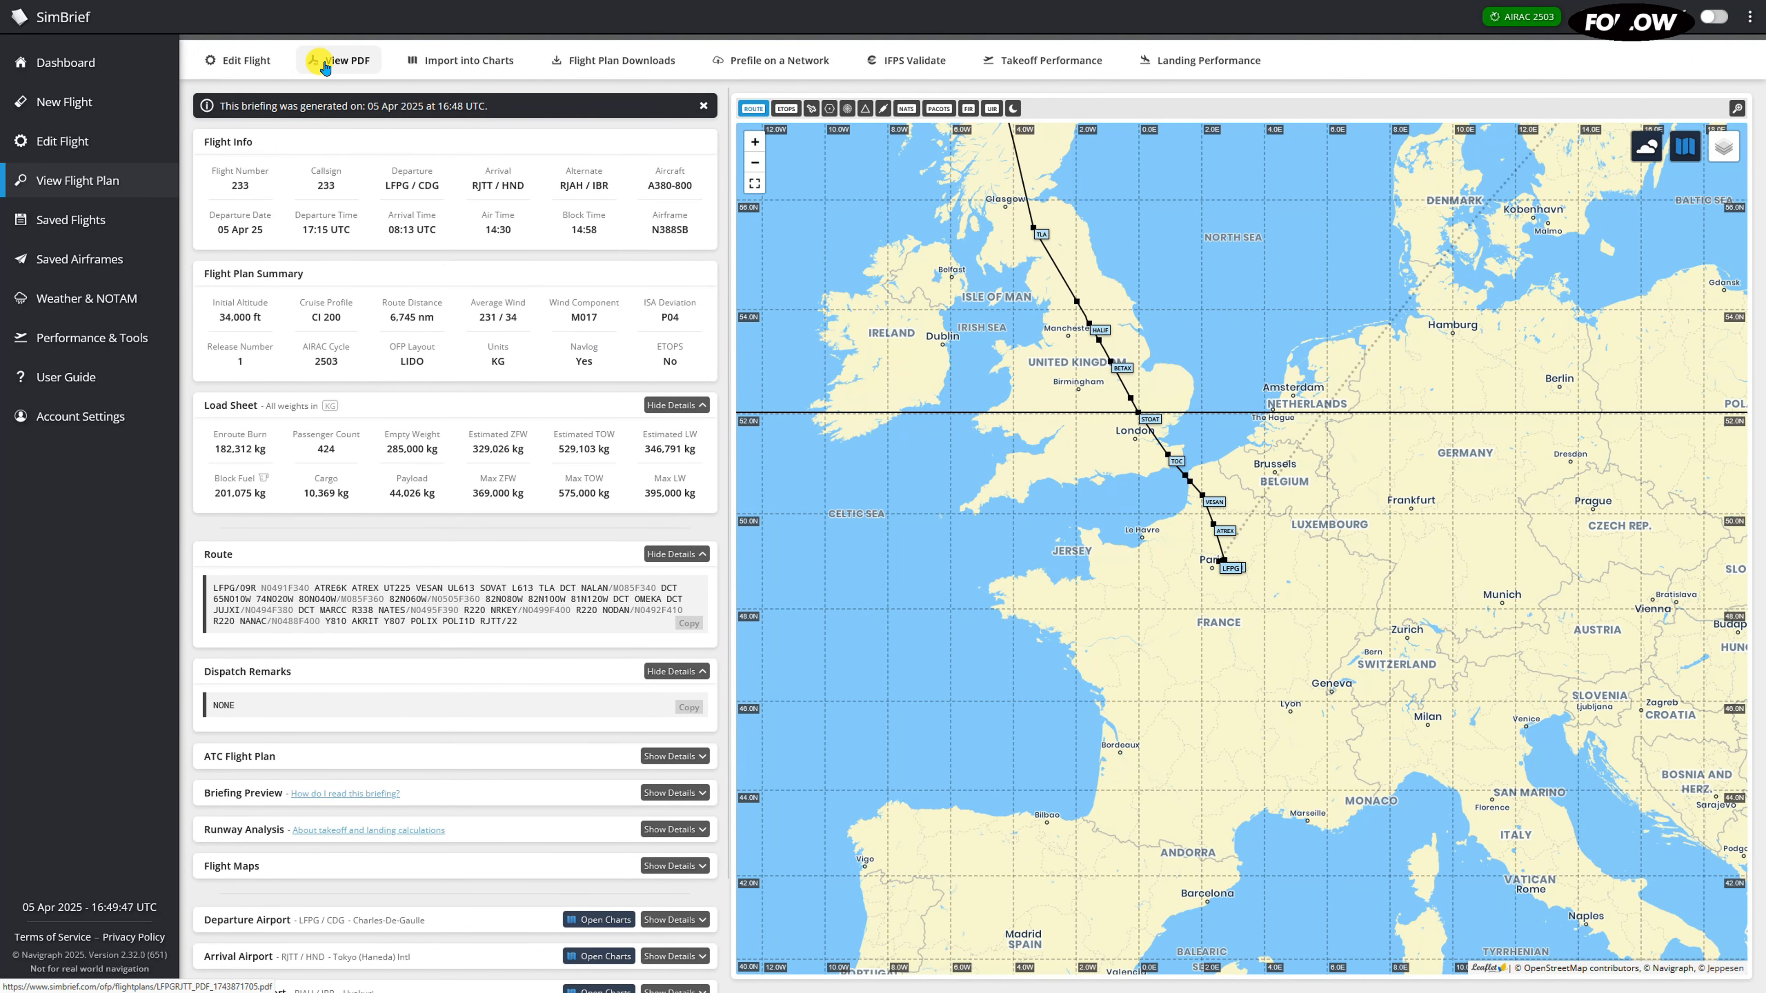
Open the PDF version of the flight plan, skim its first pages and dismiss the Firefox signing notice
{"action": "left_click", "coordinate": [317, 63]}
{"action": "scroll", "coordinate": [1178, 394], "scroll_direction": "down", "scroll_amount": 2}
{"action": "scroll", "coordinate": [1043, 386], "scroll_direction": "up", "scroll_amount": 3}
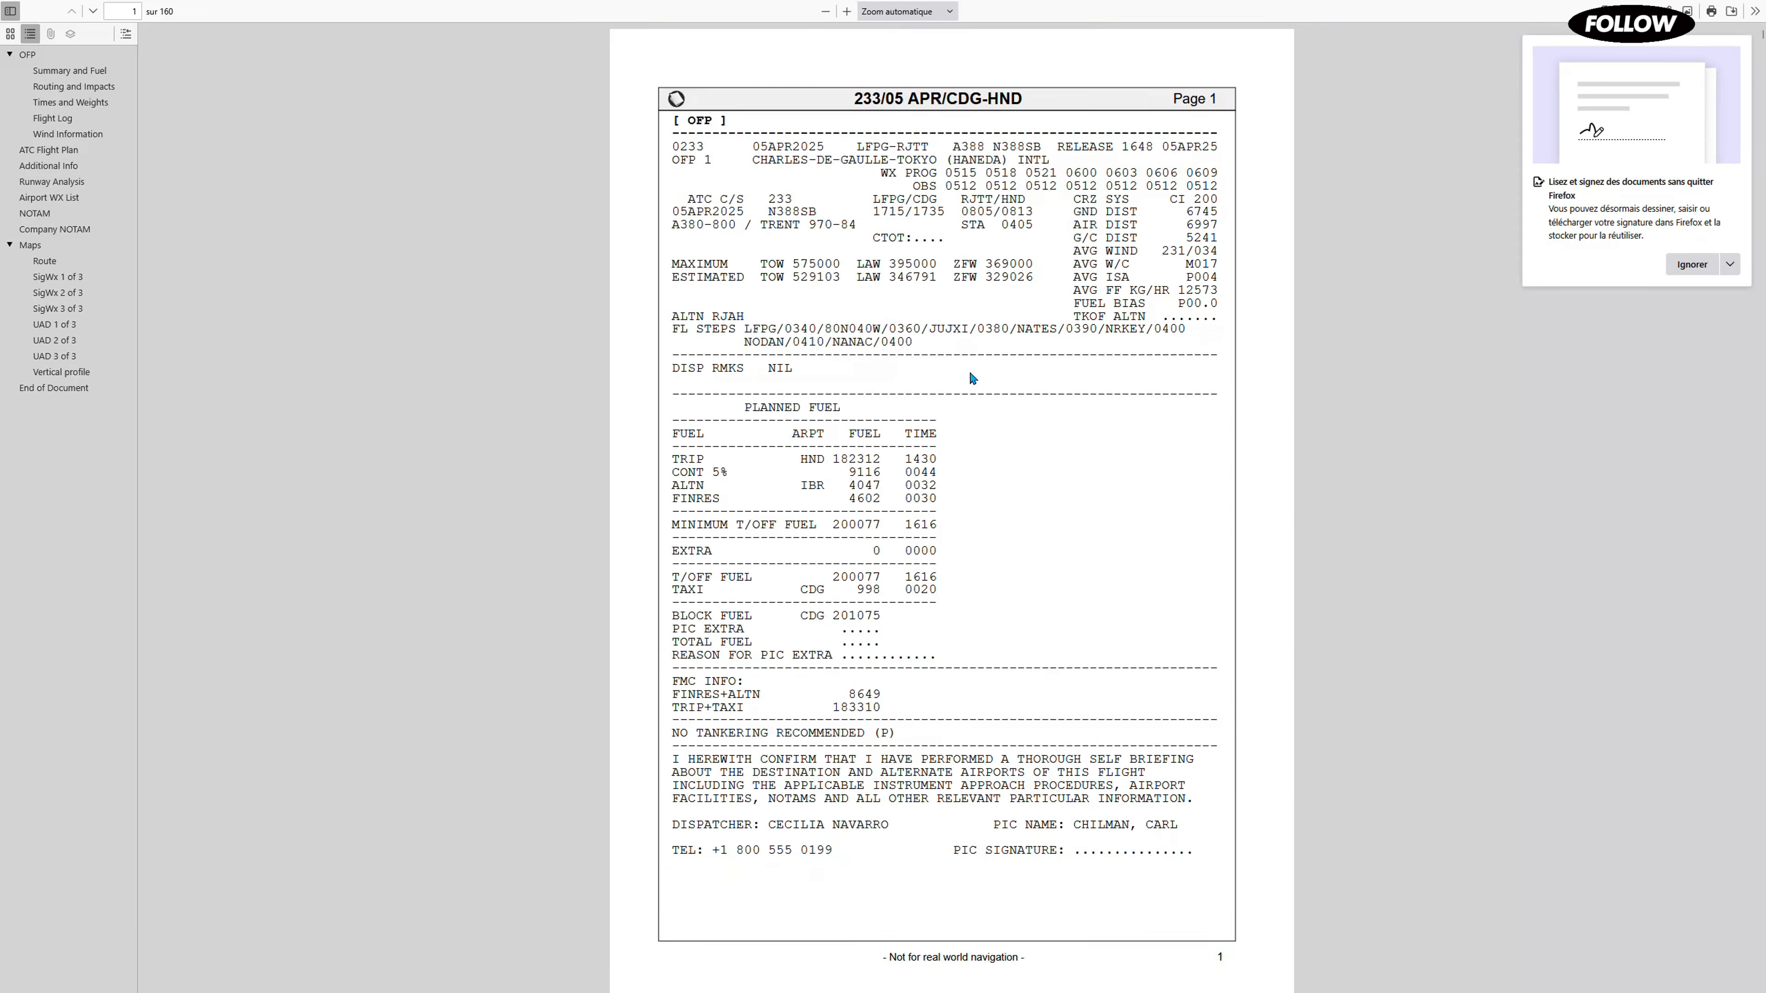
{"action": "scroll", "coordinate": [994, 445], "scroll_direction": "down", "scroll_amount": 10}
{"action": "scroll", "coordinate": [1008, 483], "scroll_direction": "down", "scroll_amount": 5}
{"action": "scroll", "coordinate": [1083, 452], "scroll_direction": "up", "scroll_amount": 10}
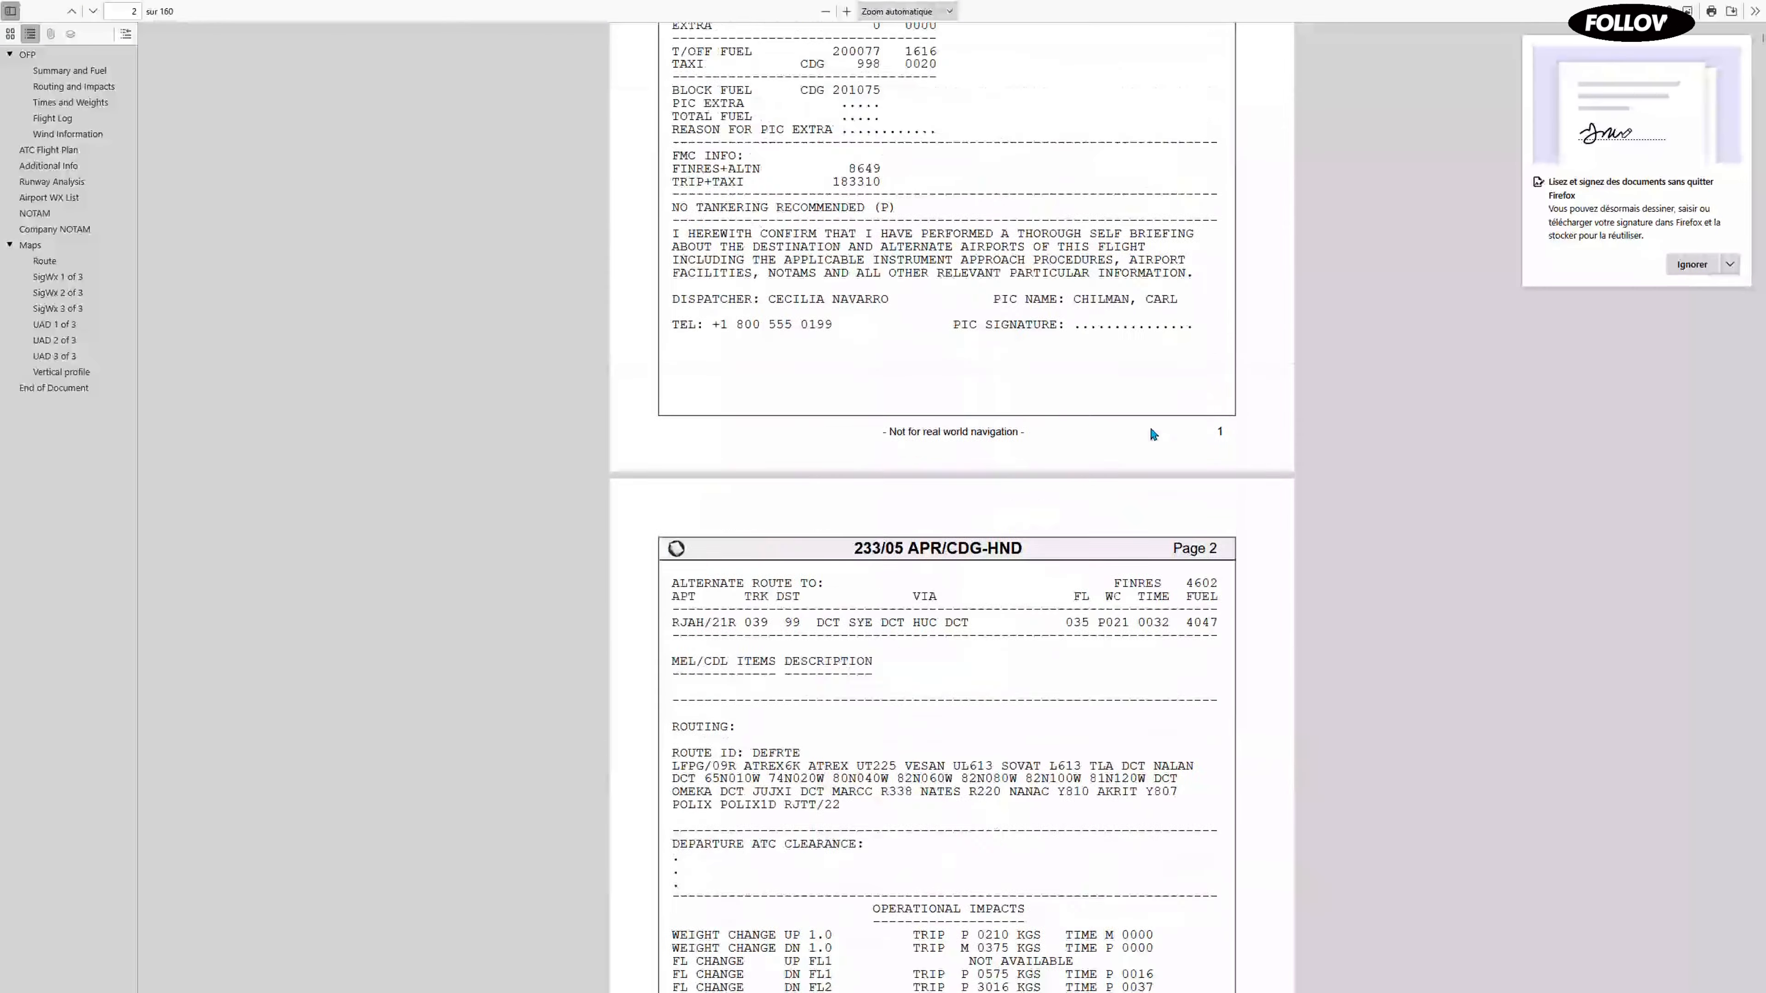
{"action": "left_click", "coordinate": [1692, 264]}
Examine the first page of the PDF, covering the flight header, planned fuel table and takeoff fuel
{"action": "left_click_drag", "start_coordinate": [975, 326], "coordinate": [949, 361]}
{"action": "scroll", "coordinate": [896, 368], "scroll_direction": "down", "scroll_amount": 3}
{"action": "scroll", "coordinate": [949, 360], "scroll_direction": "up", "scroll_amount": 1}
{"action": "left_click", "coordinate": [960, 363]}
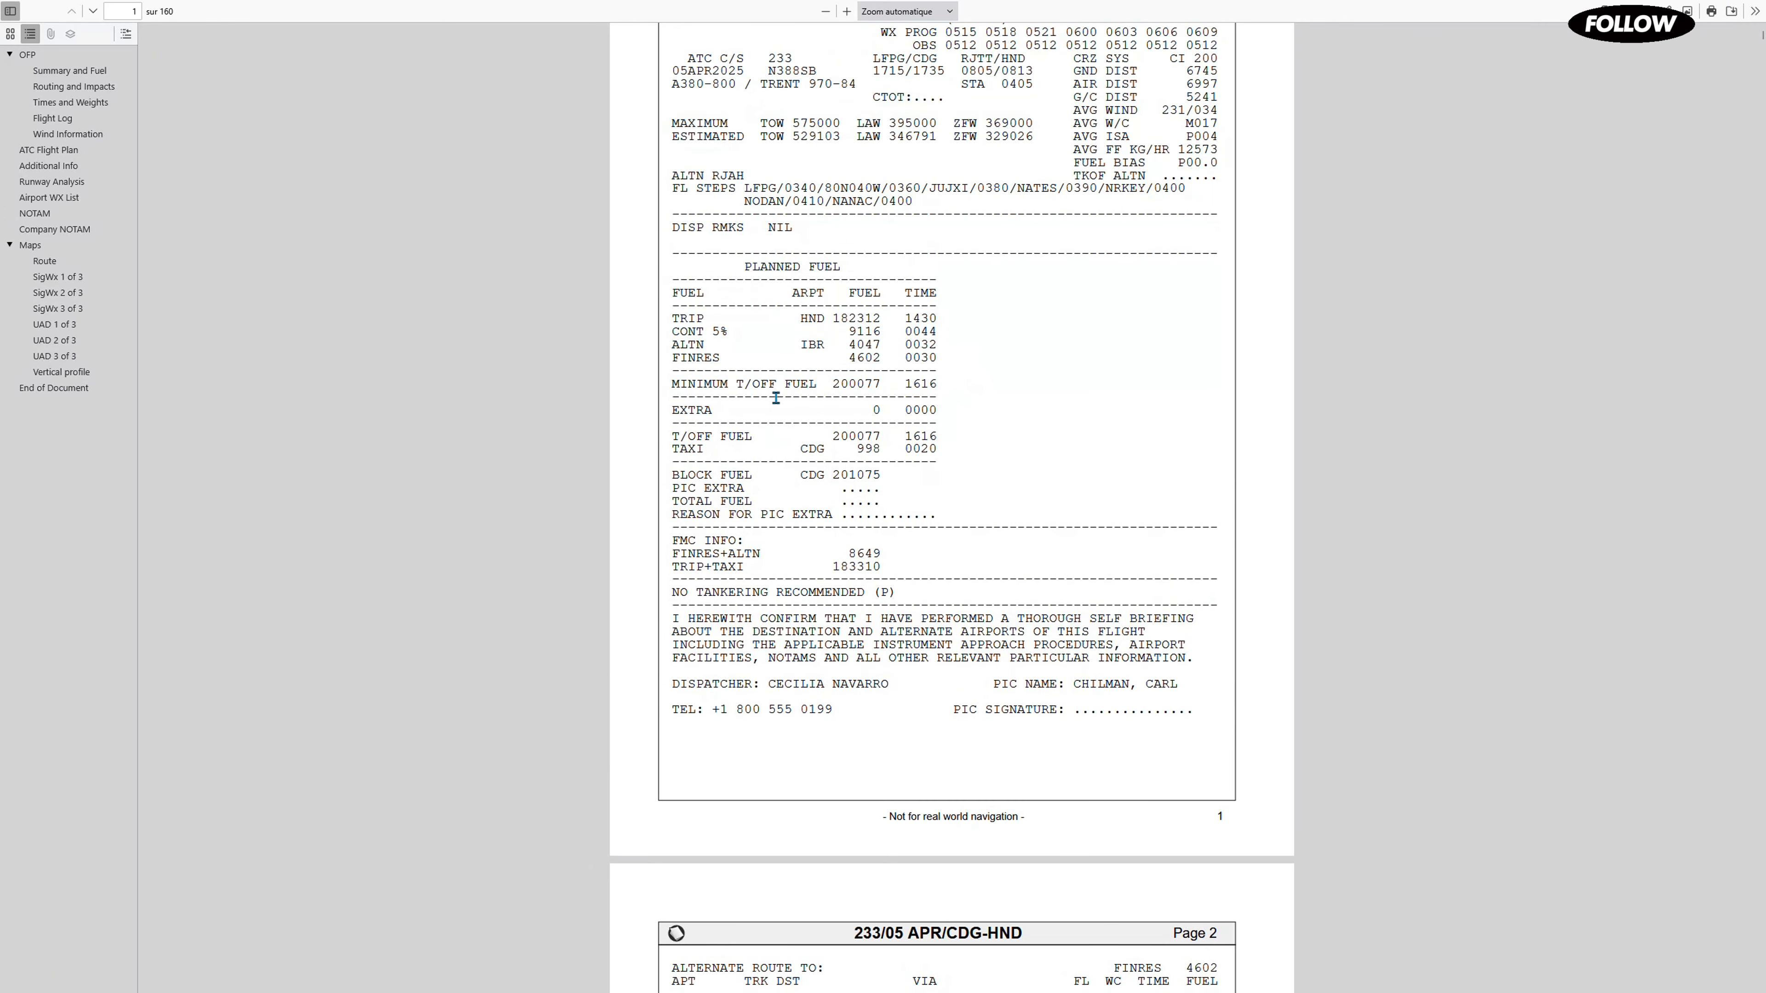
{"action": "scroll", "coordinate": [771, 397], "scroll_direction": "down", "scroll_amount": 4}
{"action": "scroll", "coordinate": [874, 415], "scroll_direction": "up", "scroll_amount": 5}
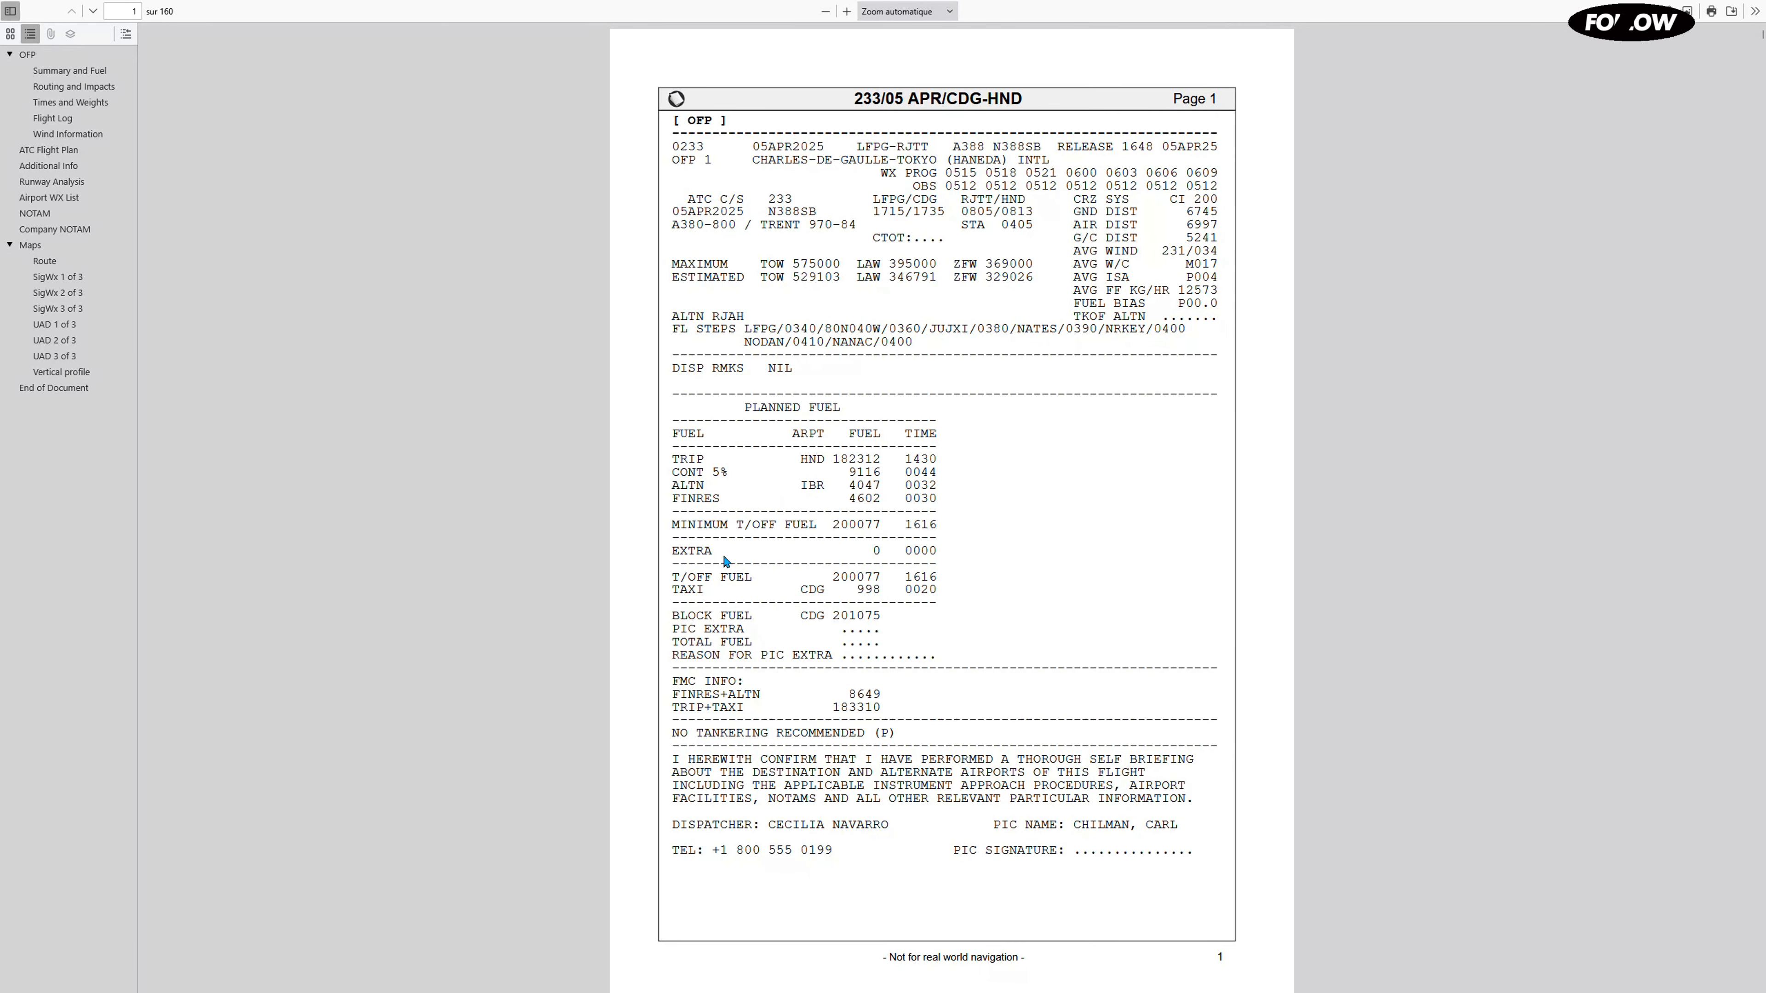
{"action": "left_click_drag", "start_coordinate": [678, 589], "coordinate": [894, 598]}
{"action": "left_click", "coordinate": [669, 381]}
{"action": "left_click_drag", "start_coordinate": [677, 434], "coordinate": [890, 441]}
{"action": "scroll", "coordinate": [868, 364], "scroll_direction": "down", "scroll_amount": 2}
{"action": "scroll", "coordinate": [747, 334], "scroll_direction": "down", "scroll_amount": 2}
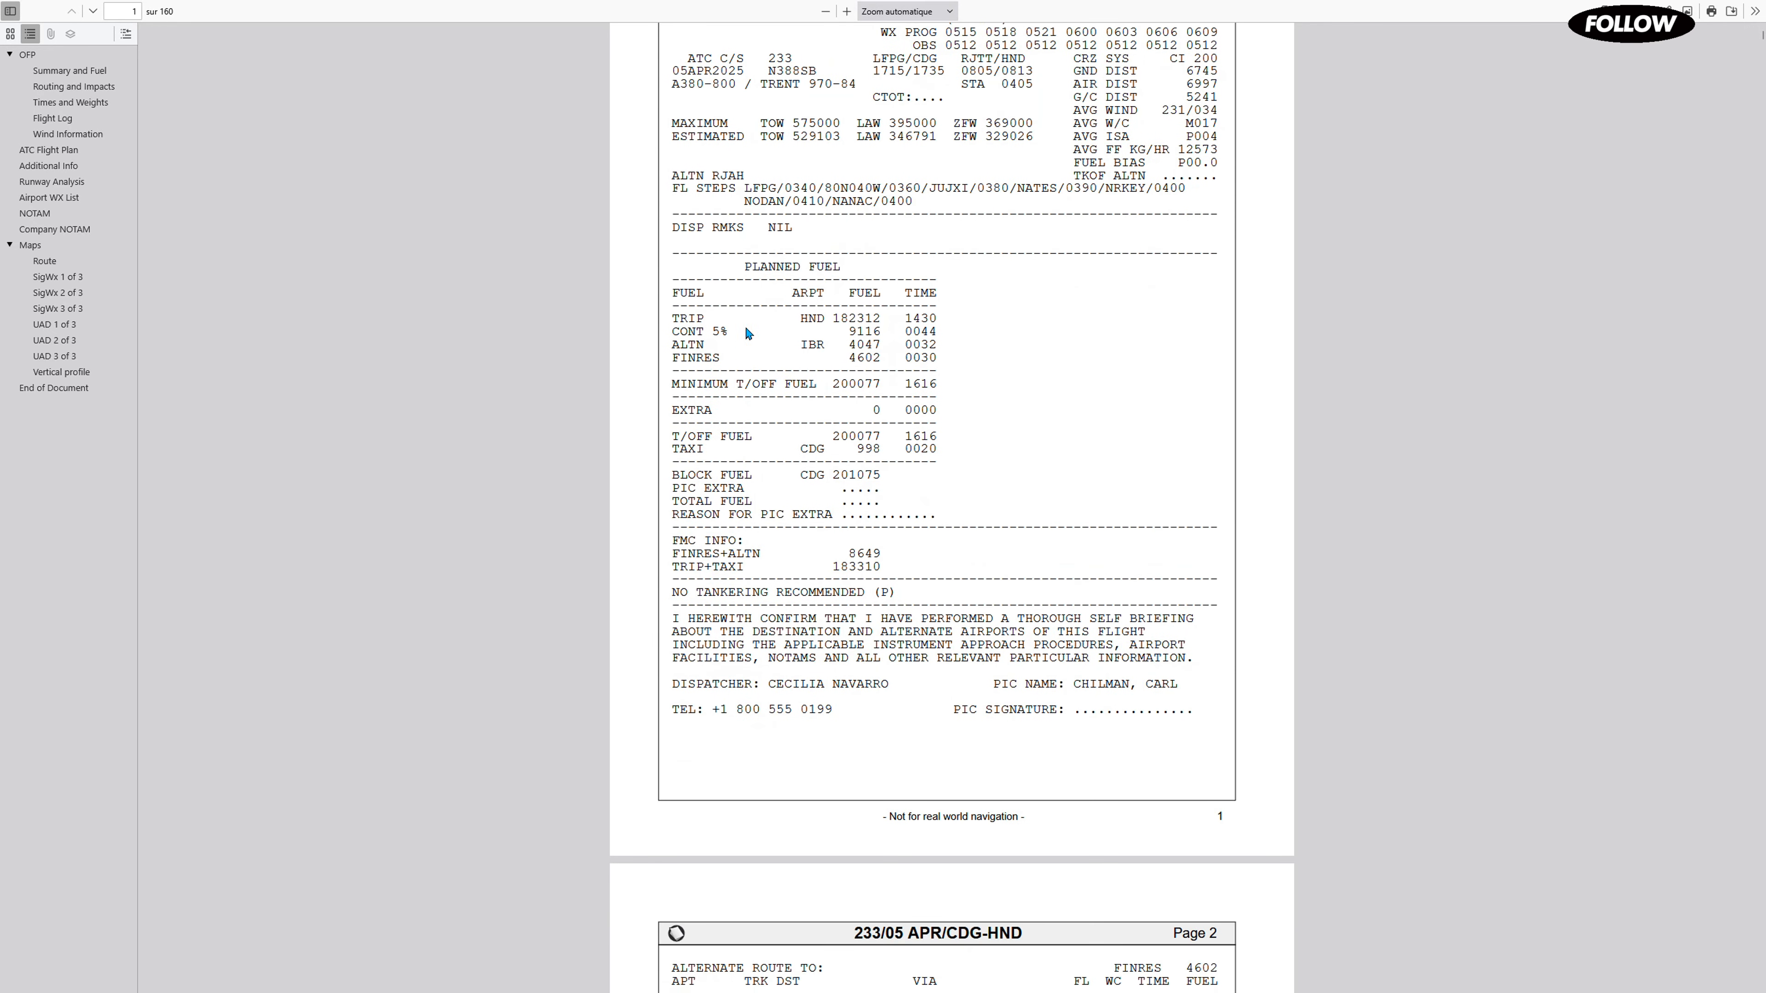
Review the routing, operational impacts, times and weights on pages 2 and 3, and close the PDF
{"action": "scroll", "coordinate": [777, 362], "scroll_direction": "down", "scroll_amount": 8}
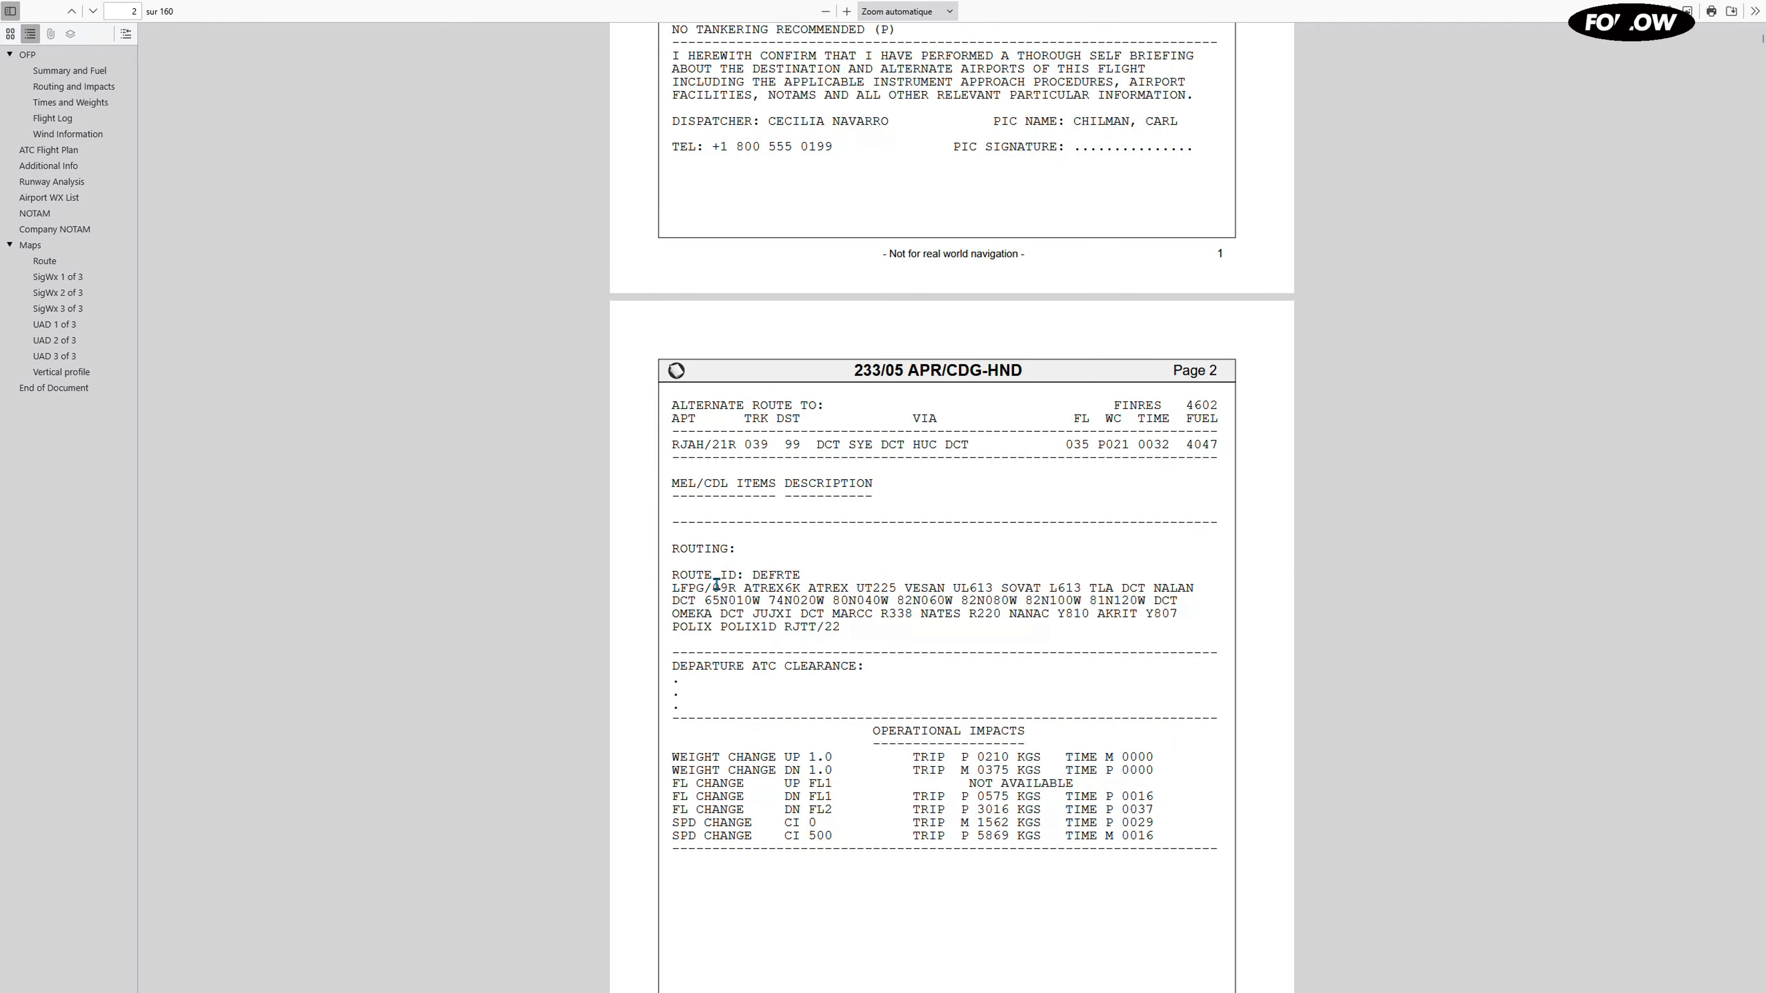
{"action": "left_click_drag", "start_coordinate": [670, 600], "coordinate": [844, 619]}
{"action": "left_click", "coordinate": [866, 621]}
{"action": "scroll", "coordinate": [866, 621], "scroll_direction": "down", "scroll_amount": 8}
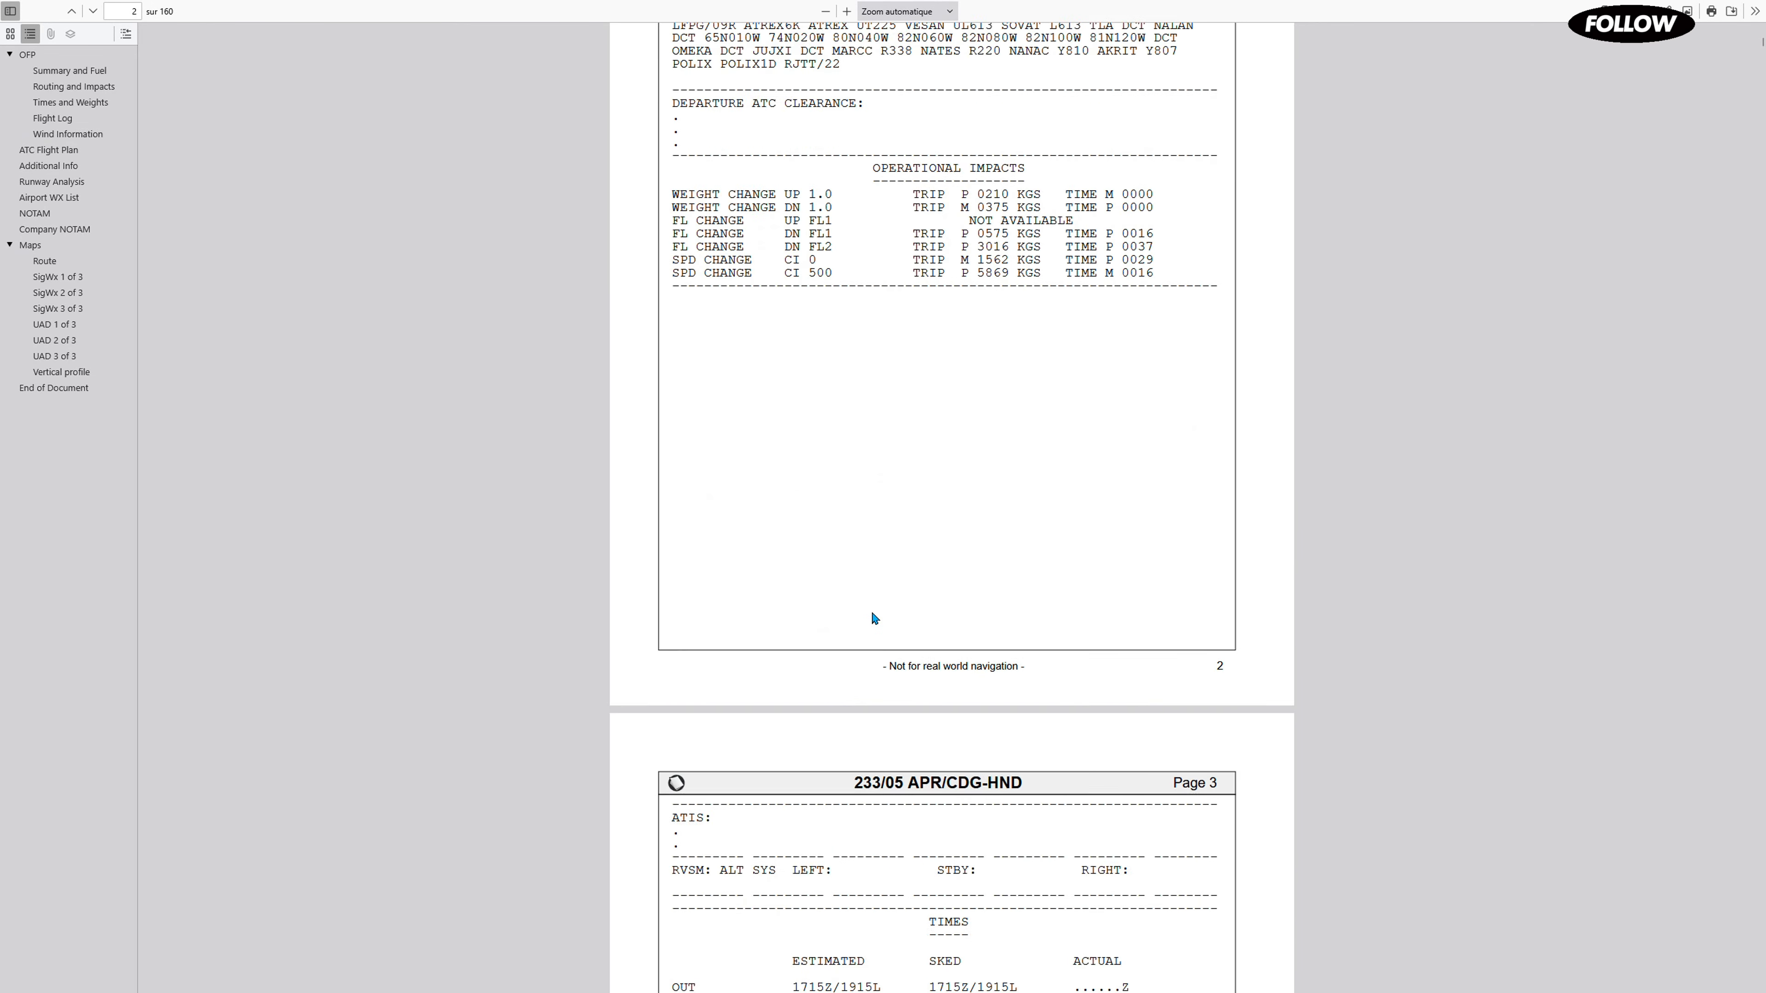
{"action": "scroll", "coordinate": [875, 619], "scroll_direction": "down", "scroll_amount": 5}
{"action": "scroll", "coordinate": [876, 597], "scroll_direction": "up", "scroll_amount": 7}
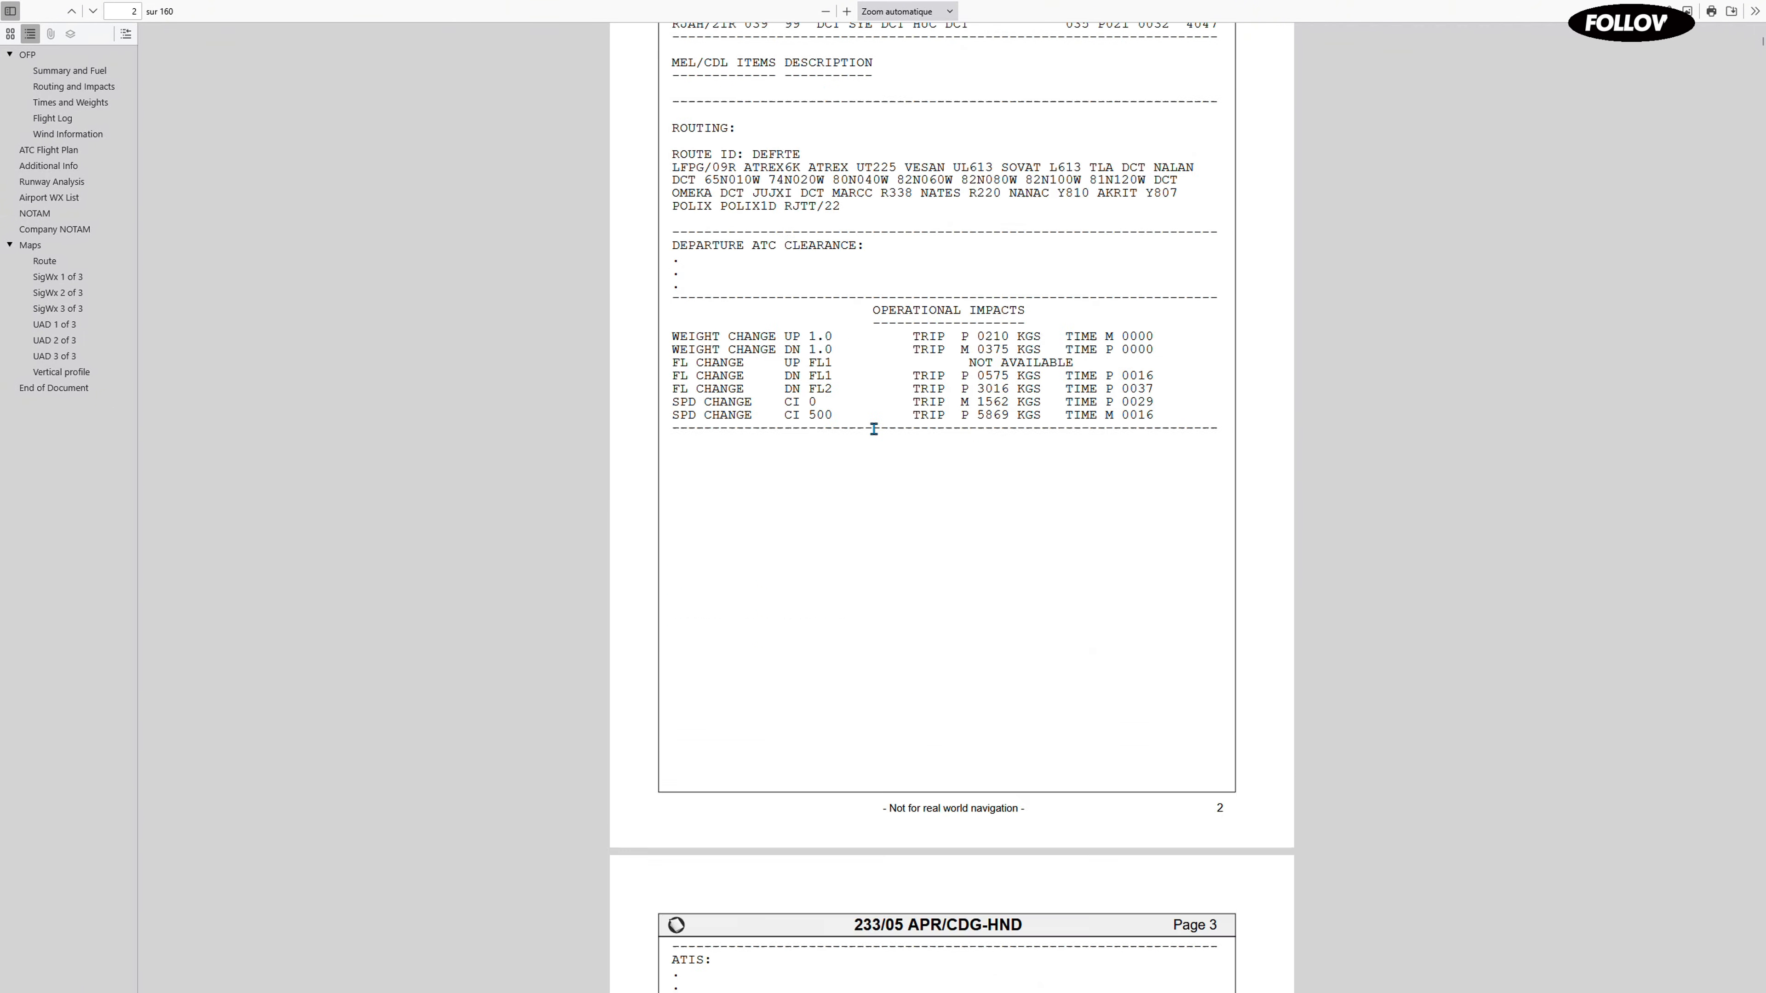
{"action": "scroll", "coordinate": [873, 429], "scroll_direction": "down", "scroll_amount": 9}
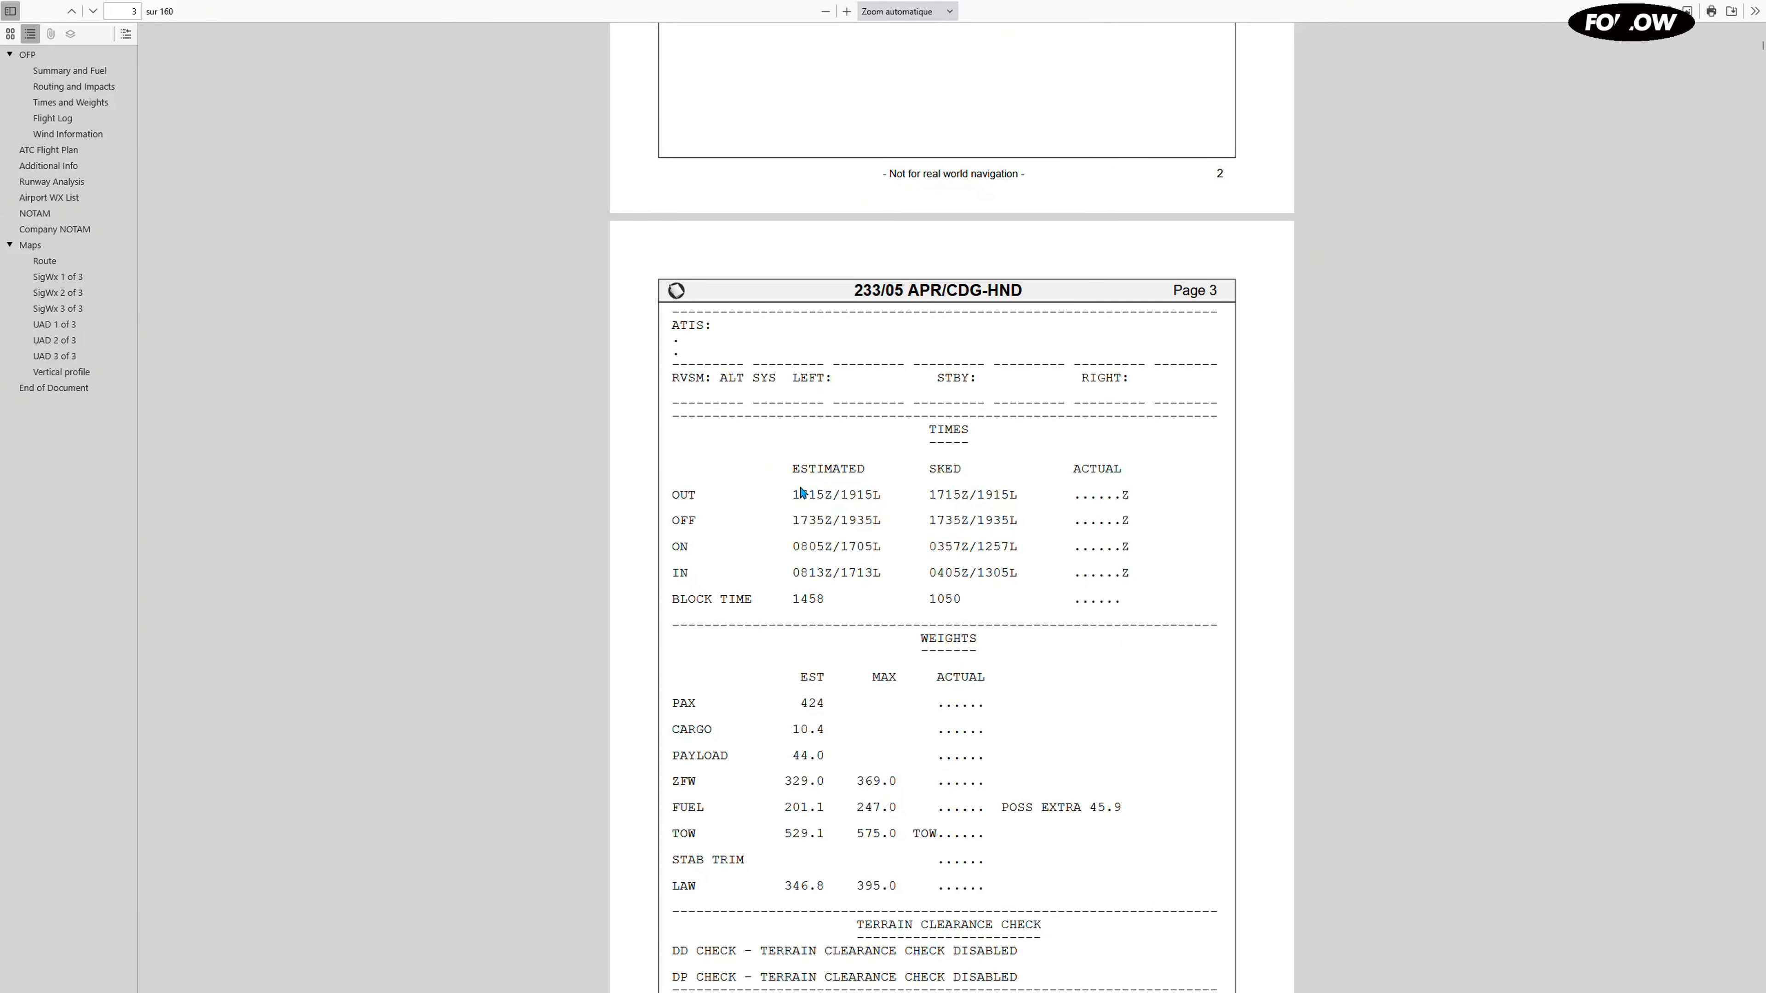
{"action": "scroll", "coordinate": [887, 532], "scroll_direction": "up", "scroll_amount": 7}
{"action": "scroll", "coordinate": [890, 556], "scroll_direction": "down", "scroll_amount": 8}
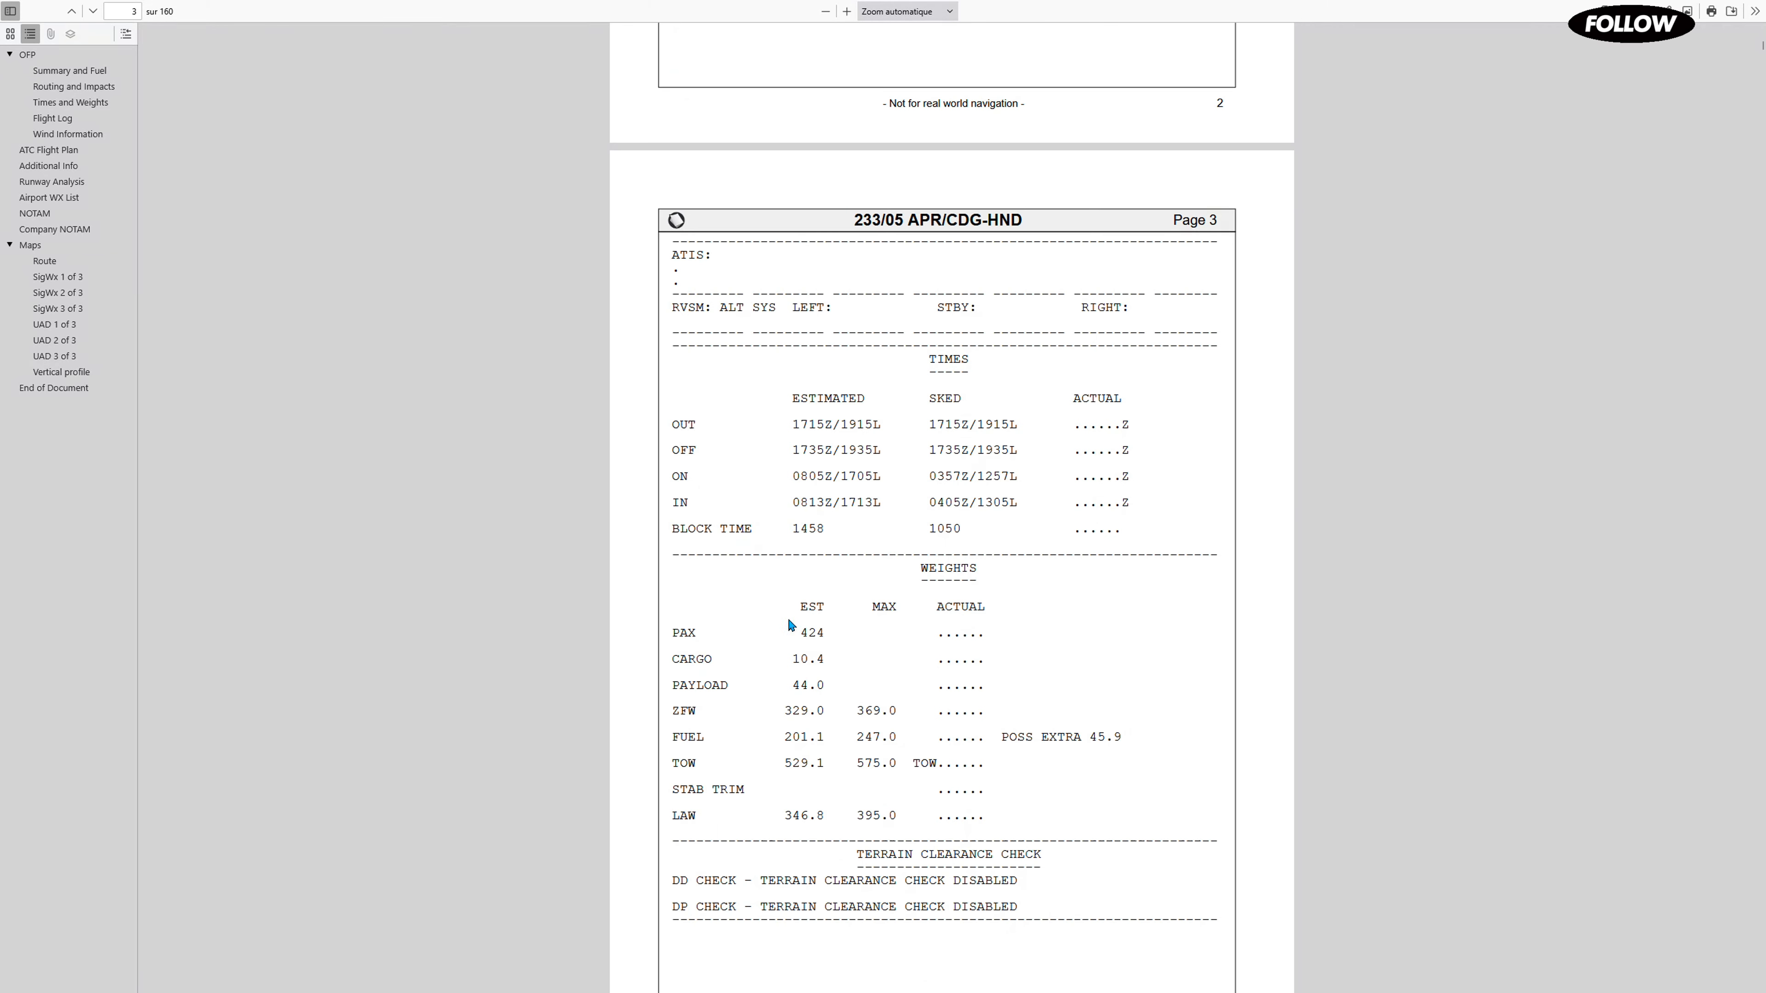
{"action": "mouse_move", "coordinate": [900, 24]}
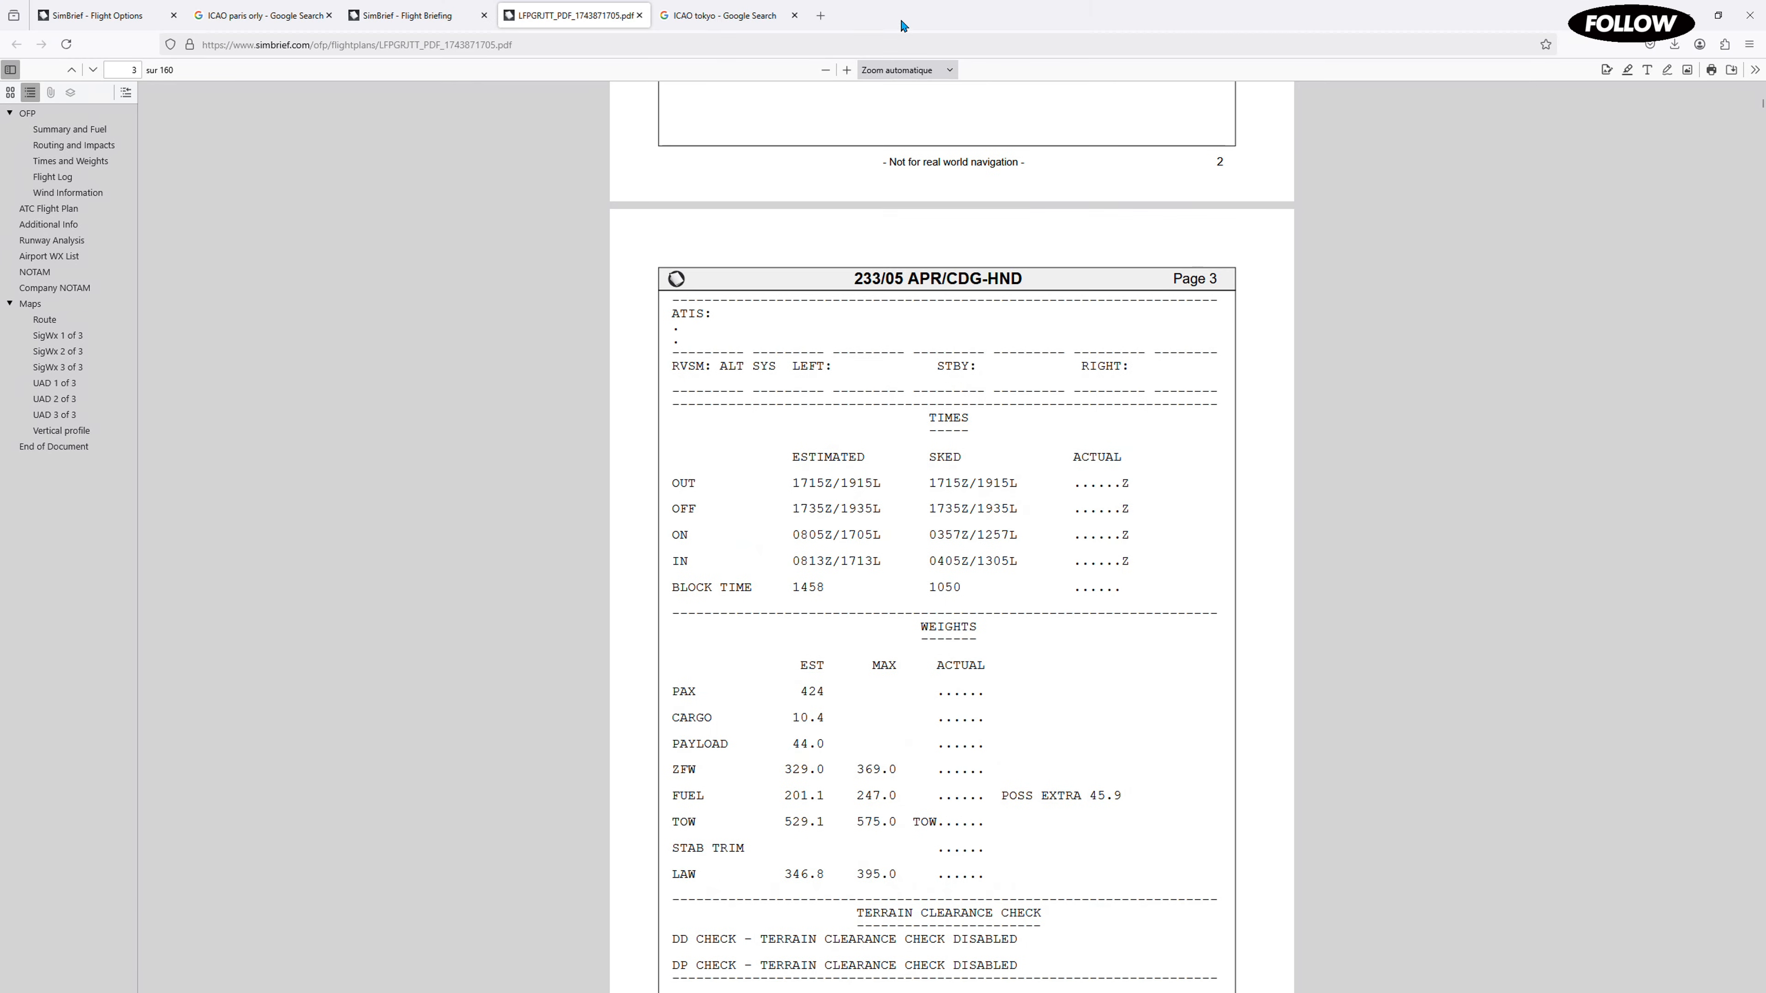
{"action": "left_click", "coordinate": [639, 16]}
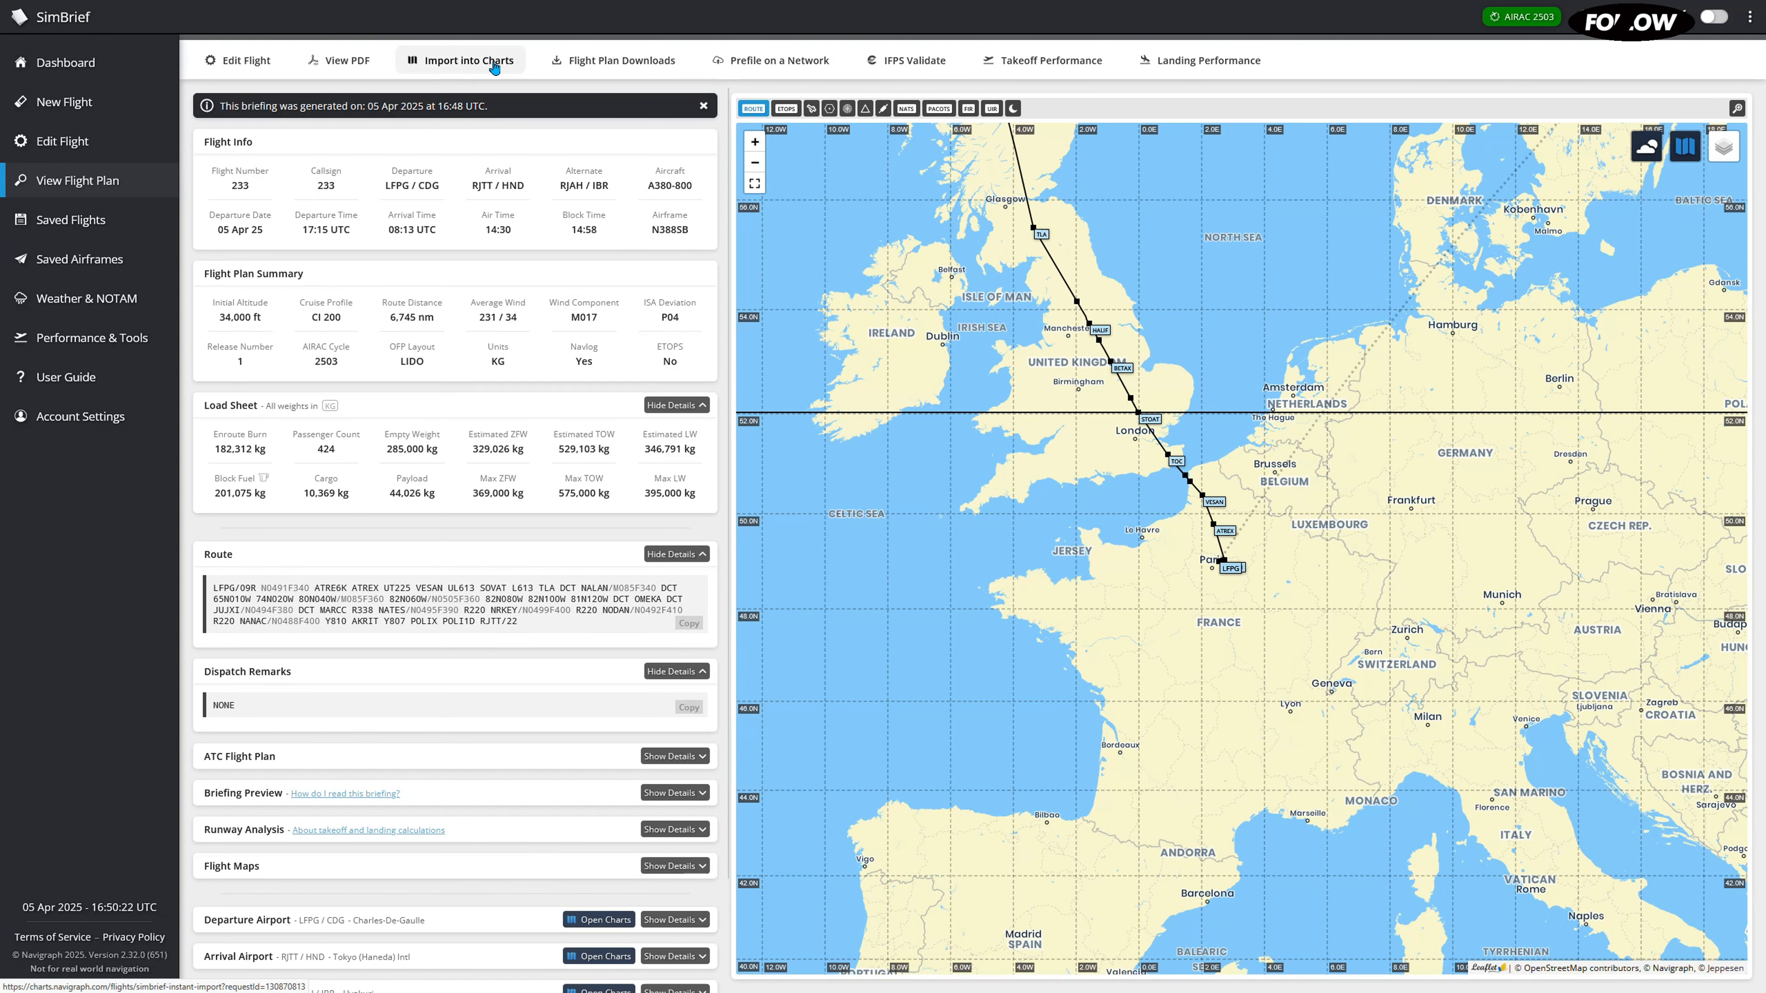
Try to import the flight plan into Navigraph Charts, and return to the briefing and dismiss its generation notice
{"action": "left_click", "coordinate": [475, 77]}
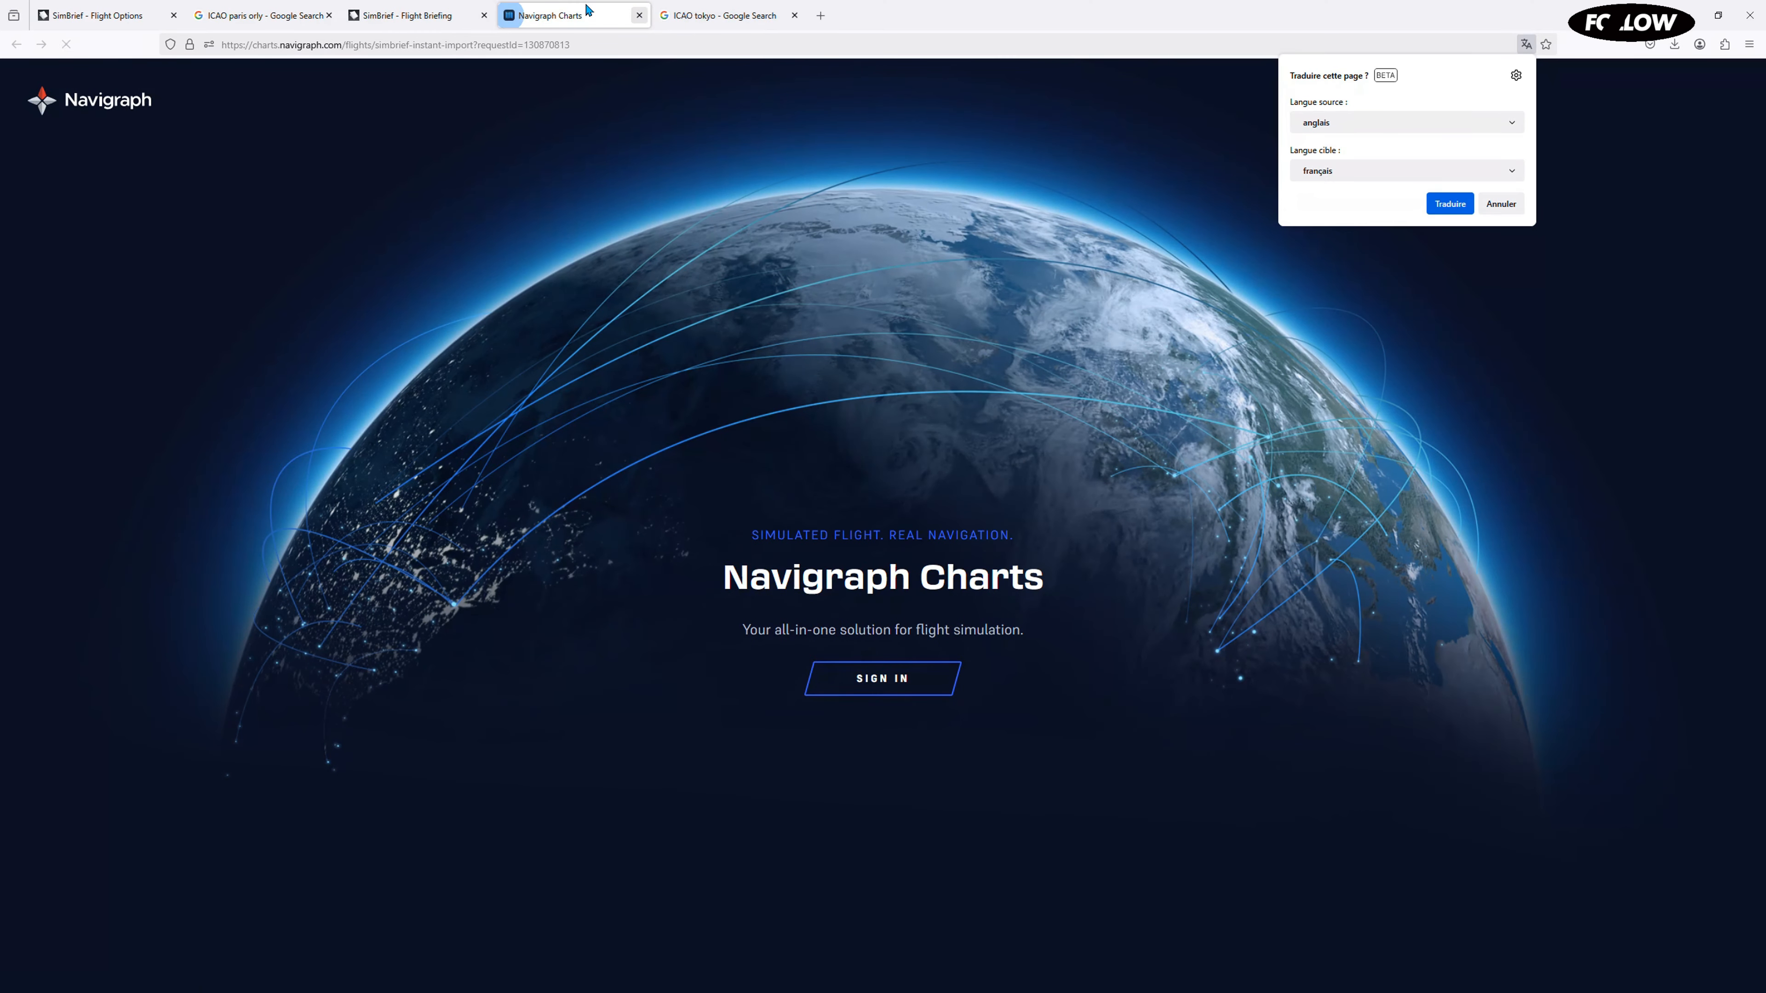
{"action": "left_click", "coordinate": [409, 15]}
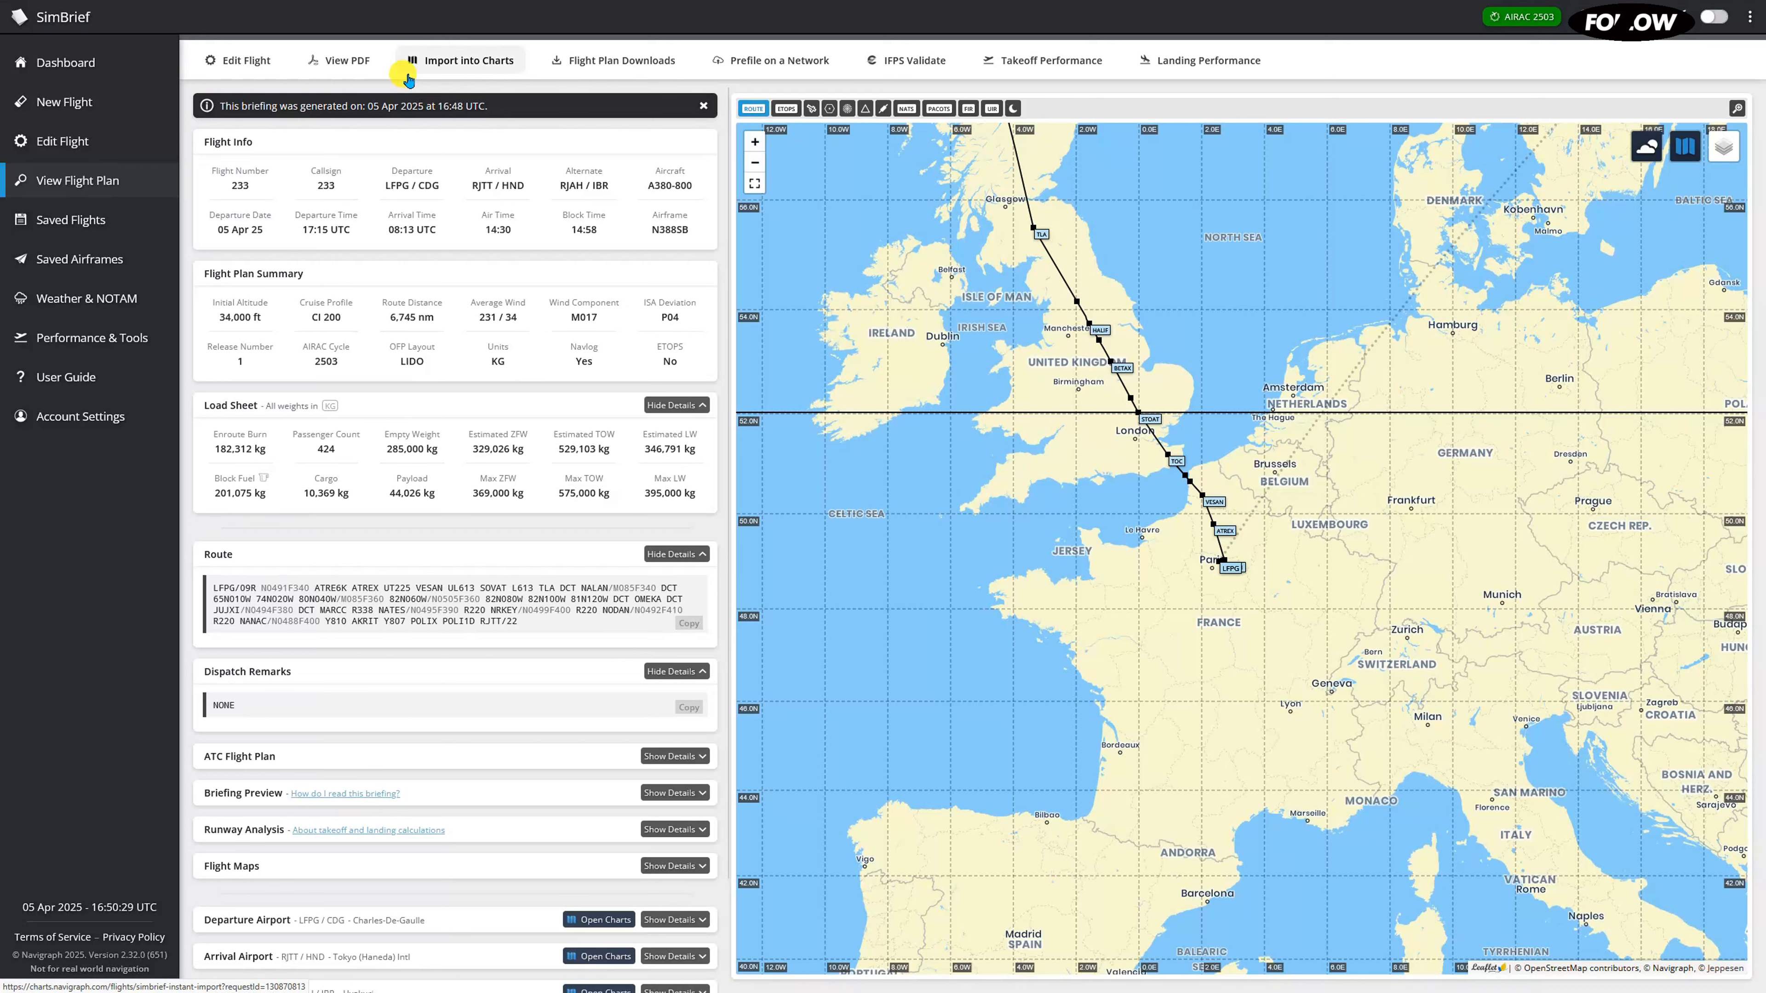
{"action": "left_click", "coordinate": [701, 104]}
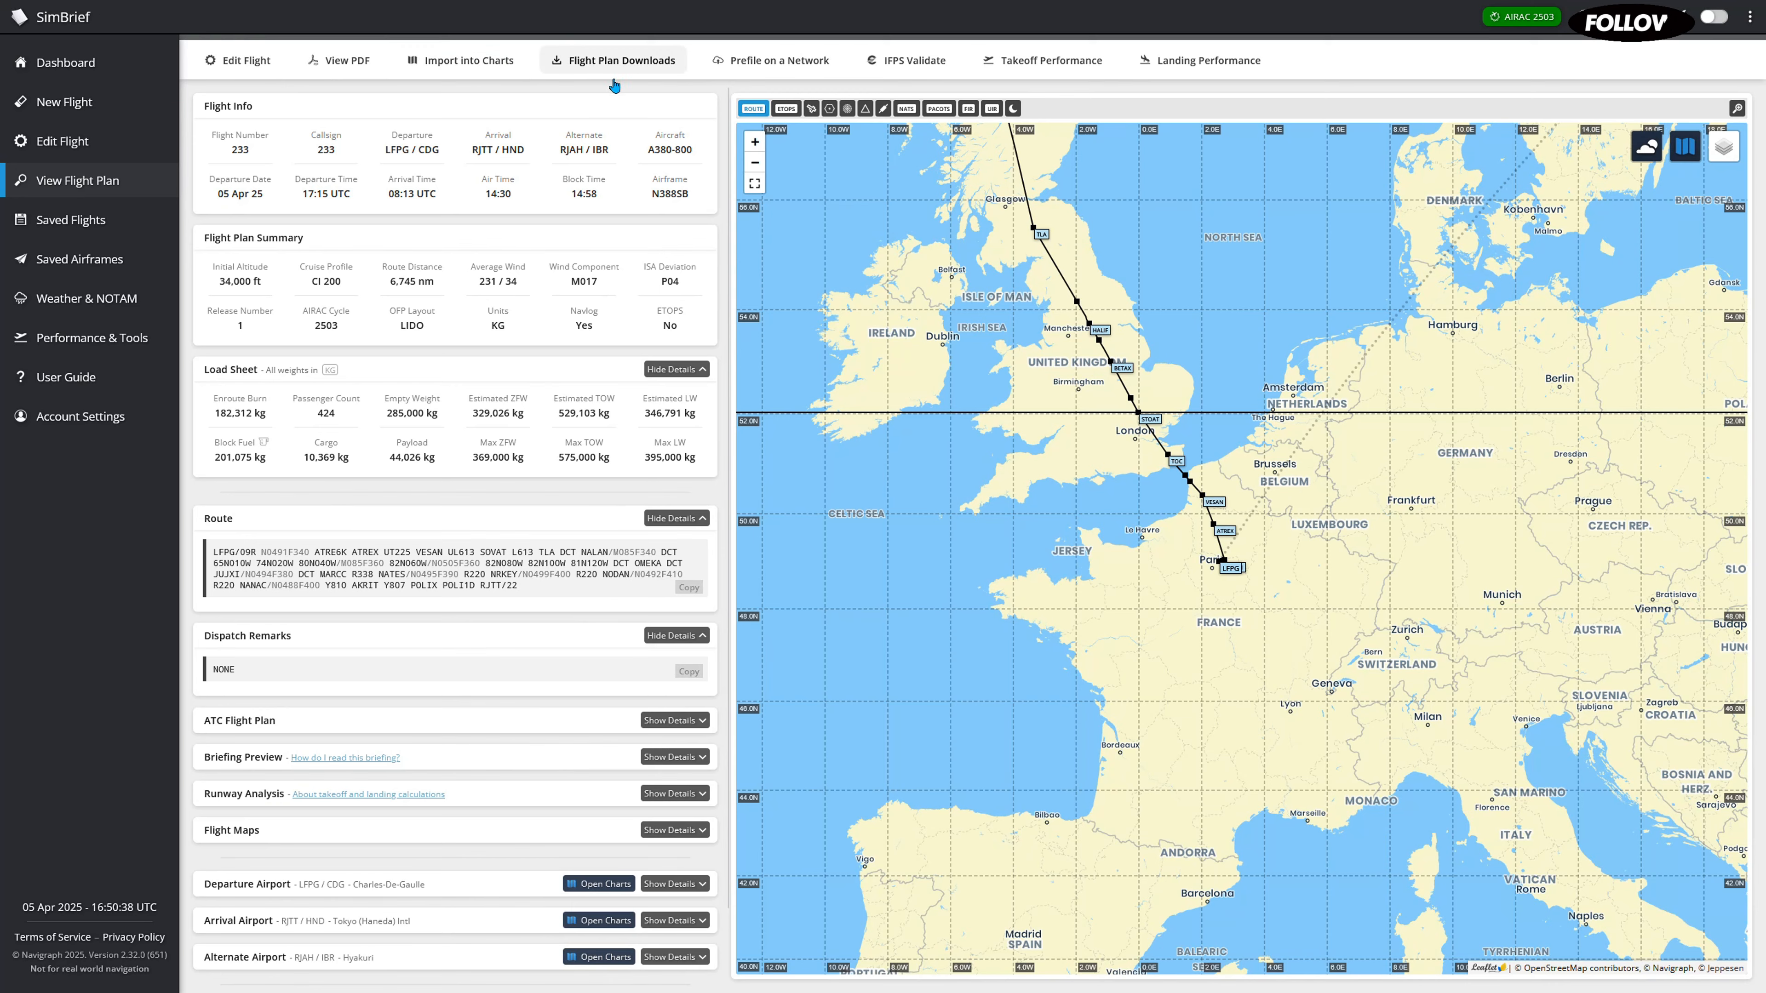
Open the flight plan downloads, dismiss the SimBrief Downloader announcement and browse the available simulator formats
{"action": "left_click", "coordinate": [671, 67]}
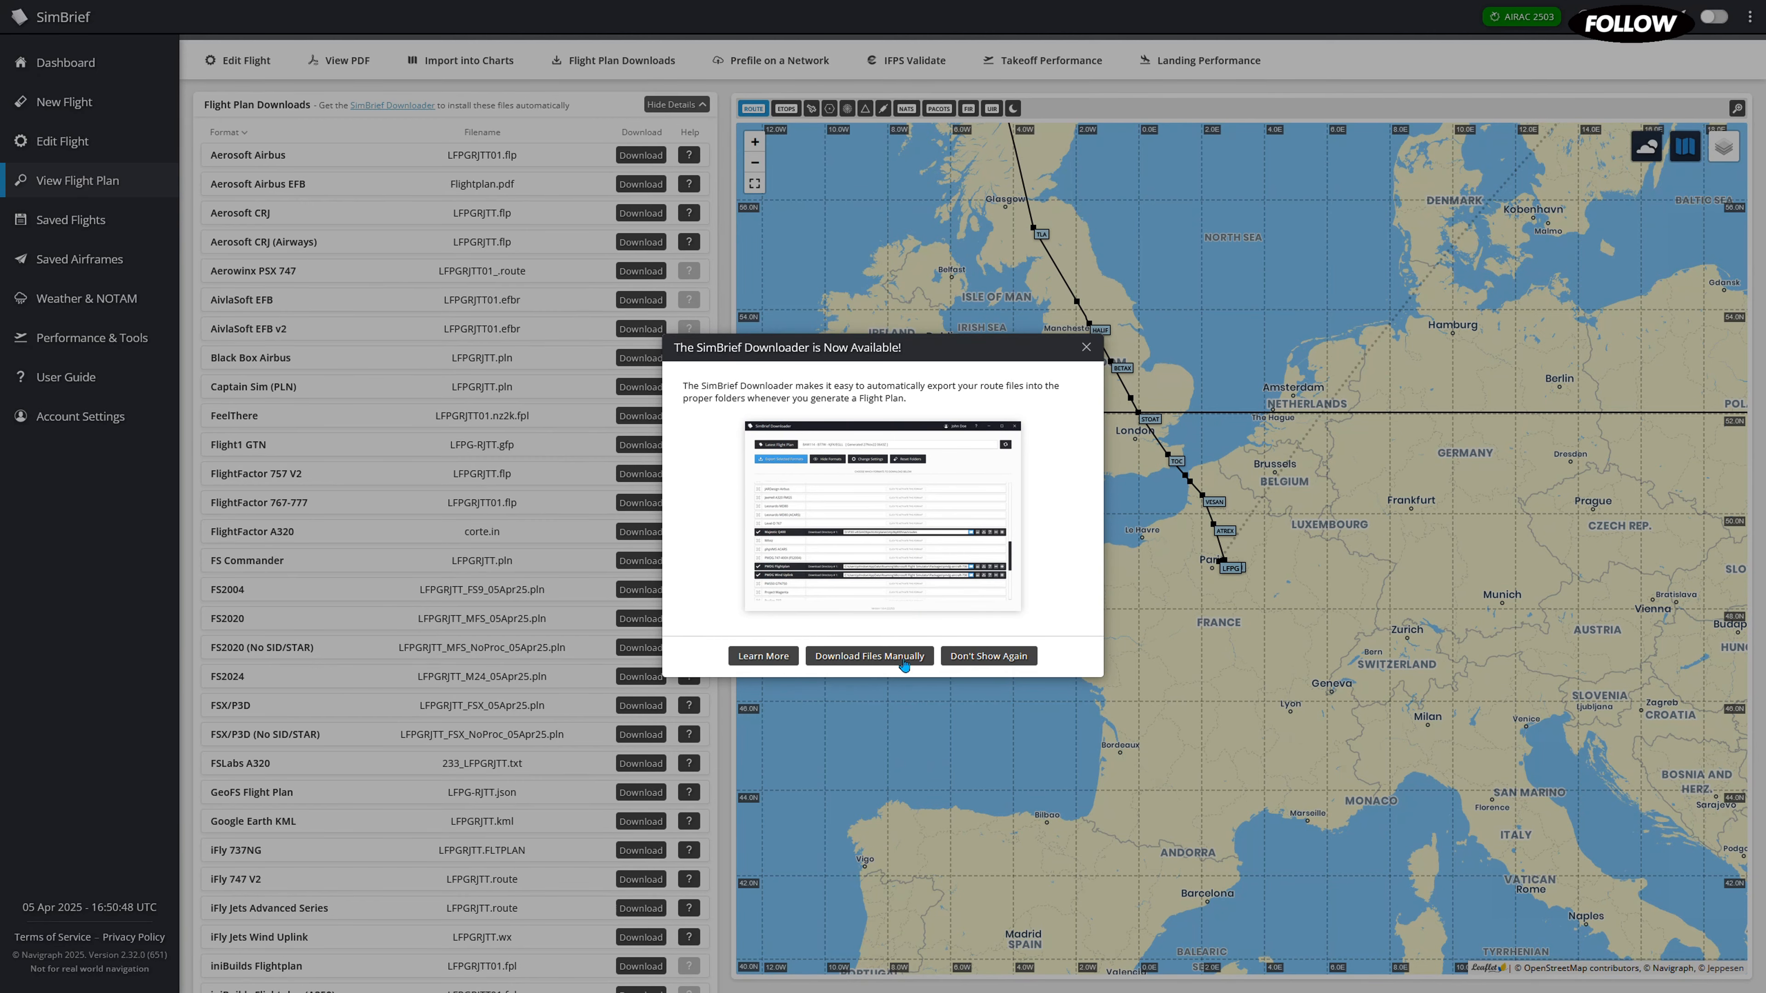
{"action": "left_click", "coordinate": [1086, 347]}
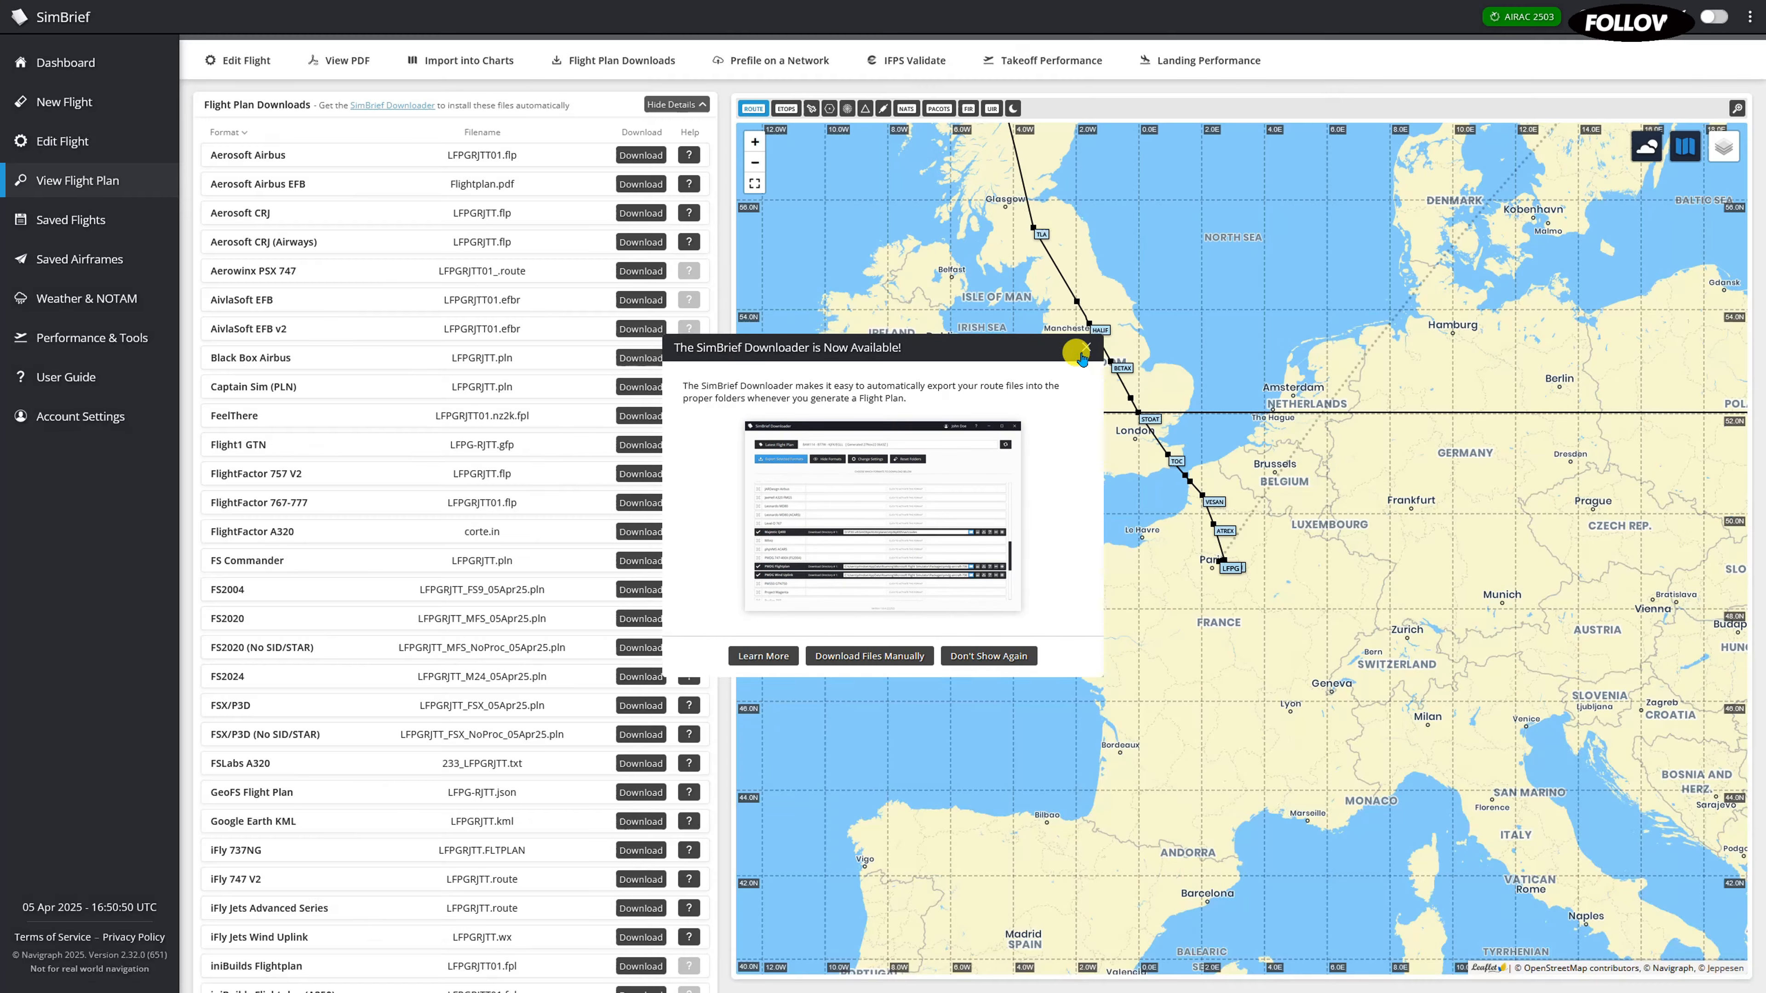
{"action": "scroll", "coordinate": [626, 557], "scroll_direction": "down", "scroll_amount": 10}
{"action": "scroll", "coordinate": [657, 629], "scroll_direction": "up", "scroll_amount": 15}
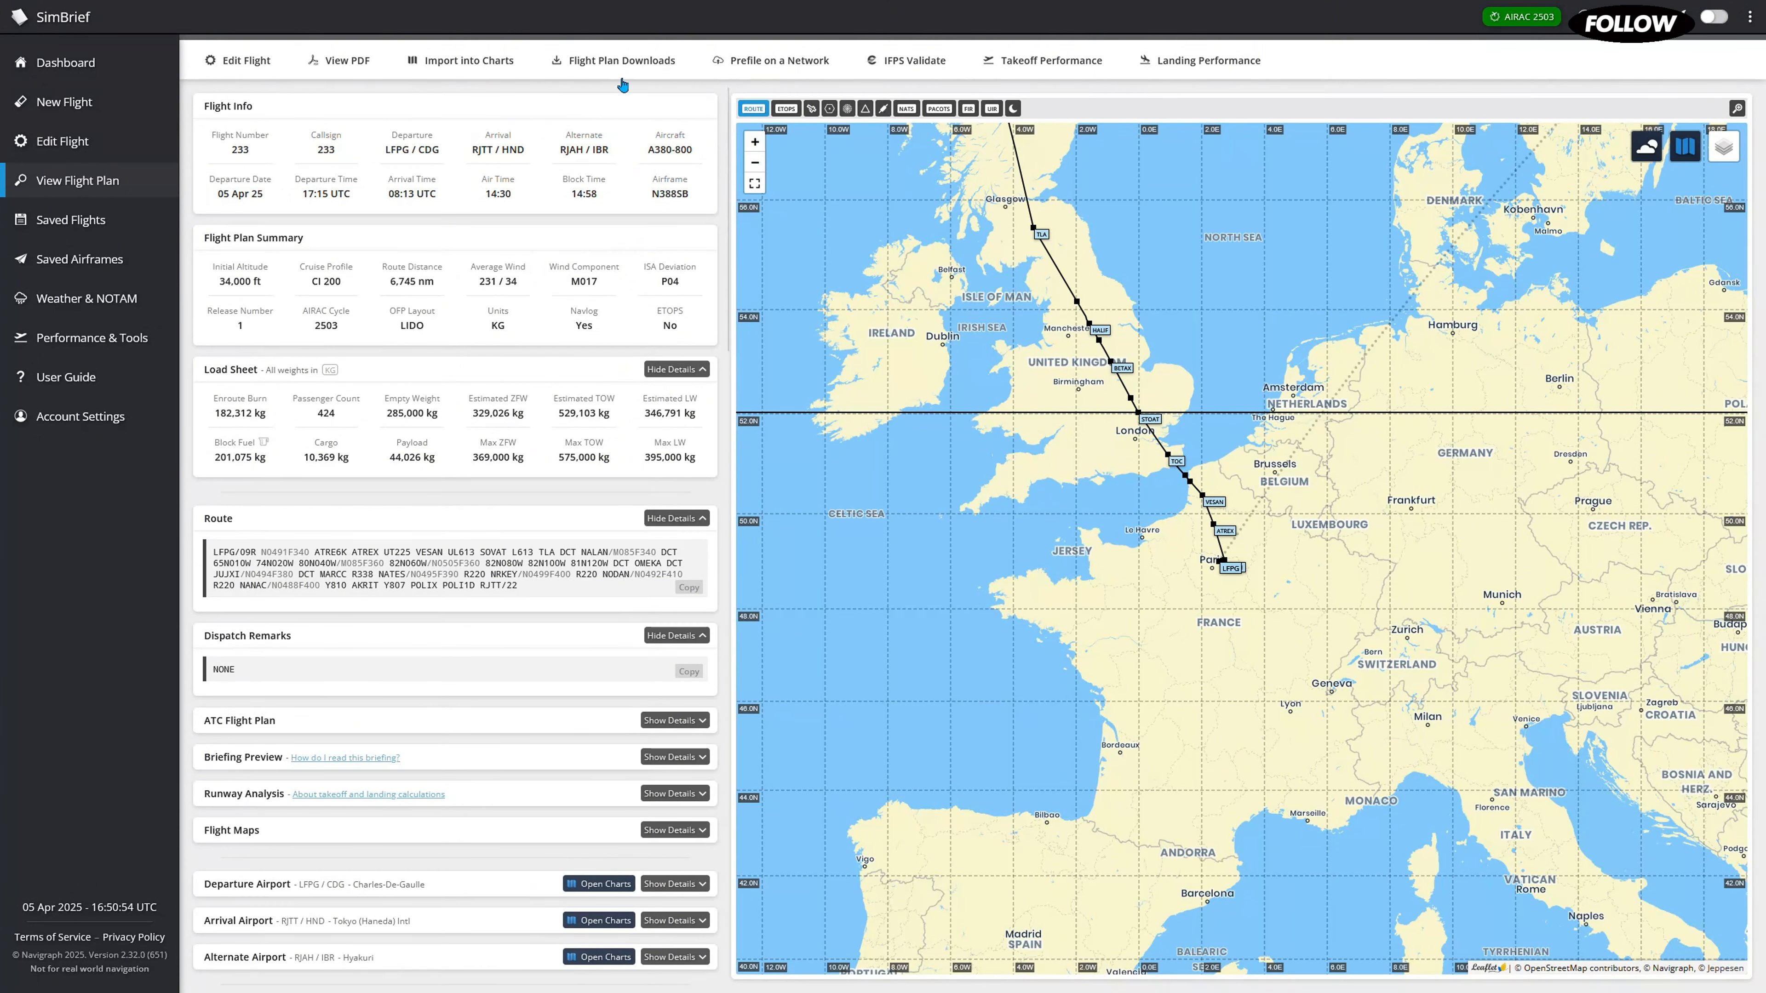
Calculate the A380-800 takeoff performance for LFPG runway 09R with the prefilled values, and review the flap, thrust and speed outputs
{"action": "left_click", "coordinate": [1057, 67]}
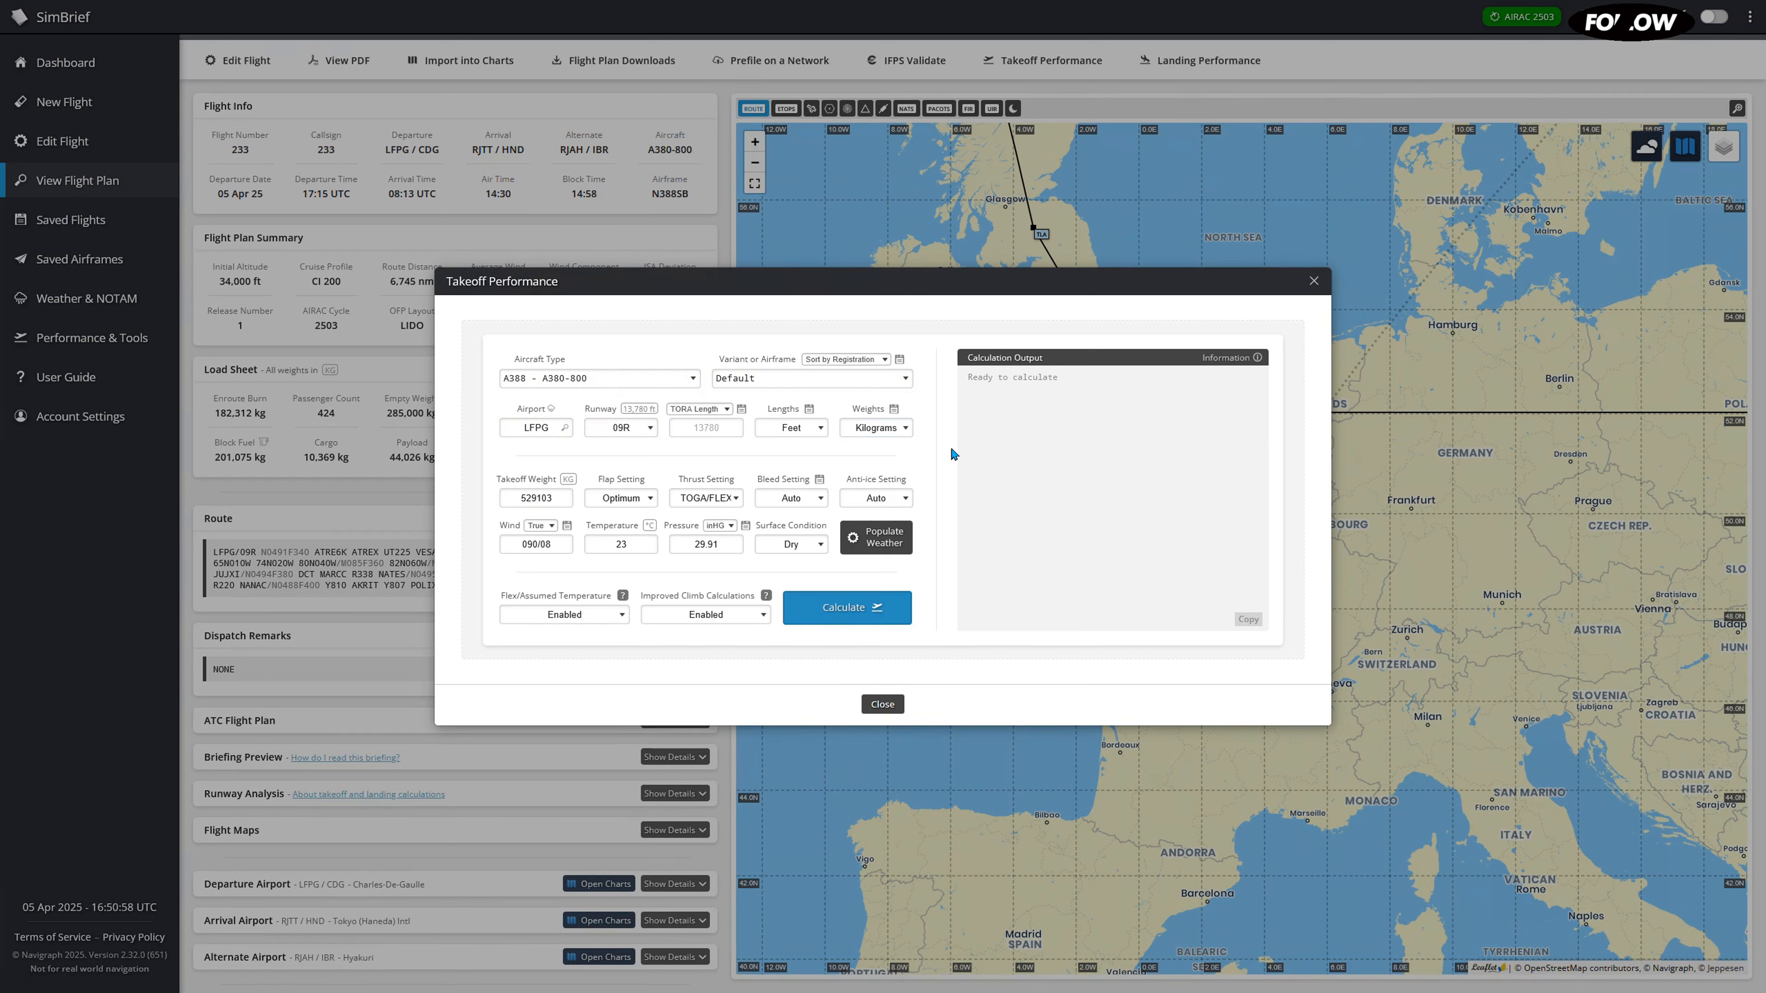
{"action": "left_click", "coordinate": [845, 609]}
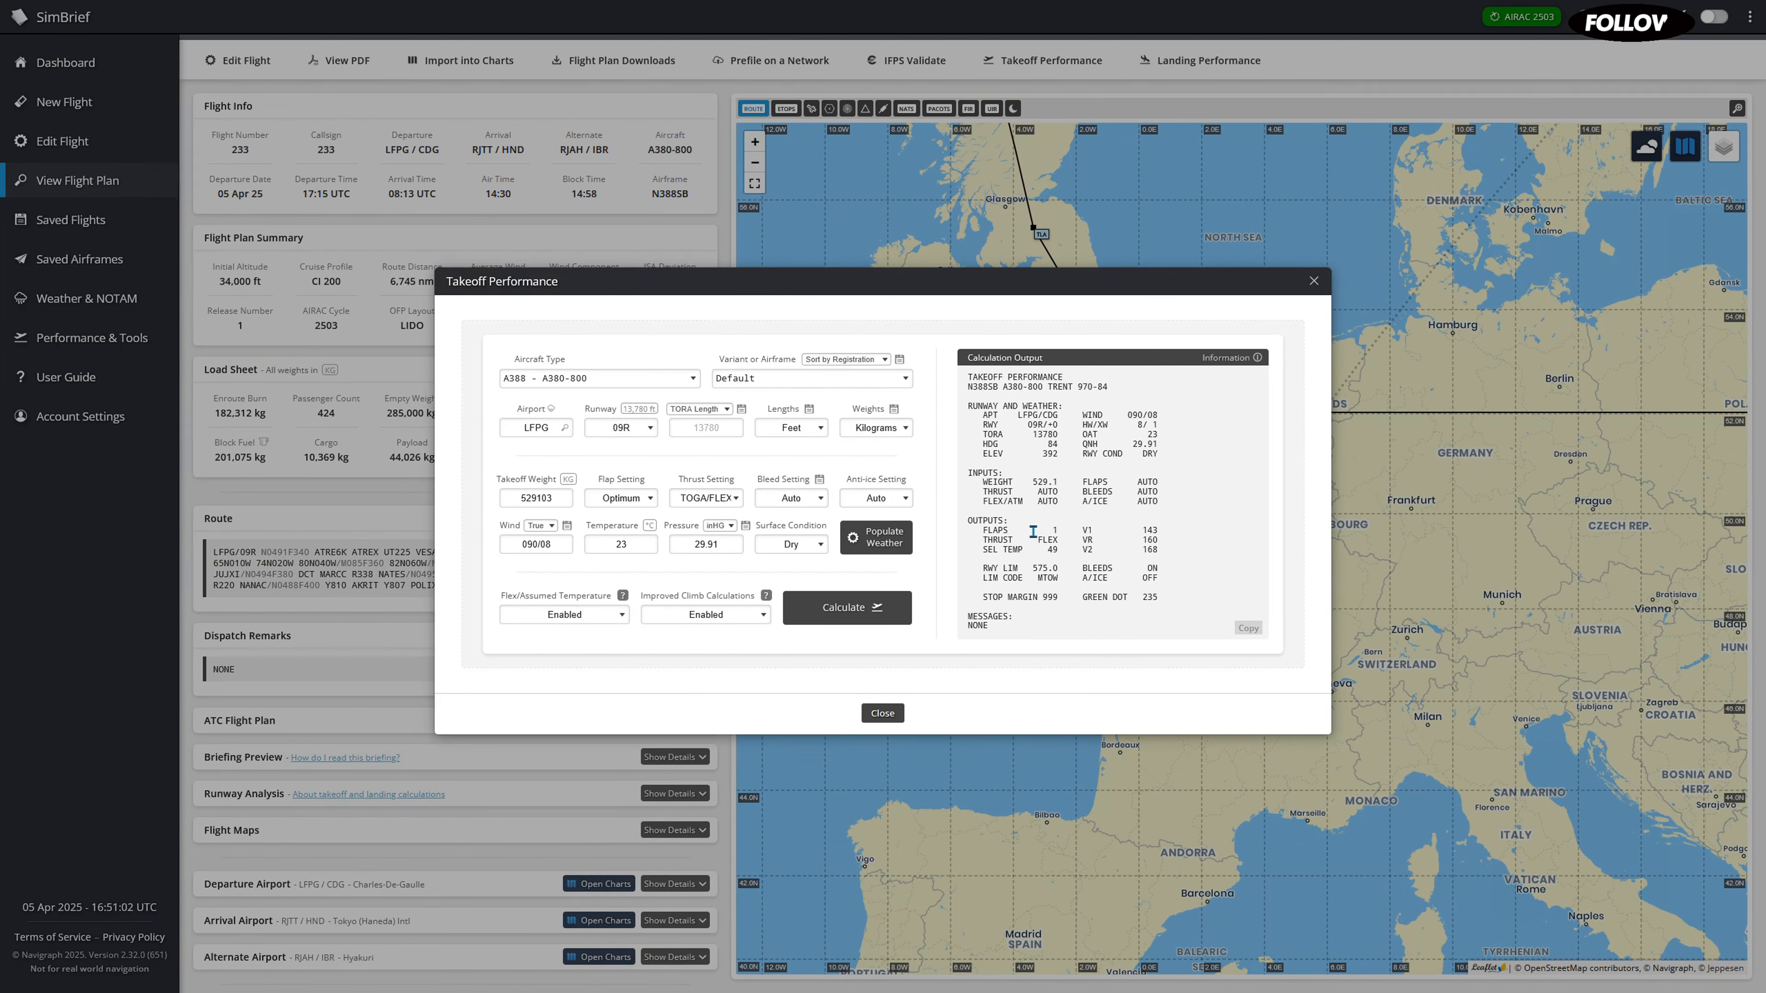
{"action": "left_click_drag", "start_coordinate": [1043, 531], "coordinate": [1164, 542]}
{"action": "left_click", "coordinate": [1129, 562]}
{"action": "left_click", "coordinate": [1311, 312]}
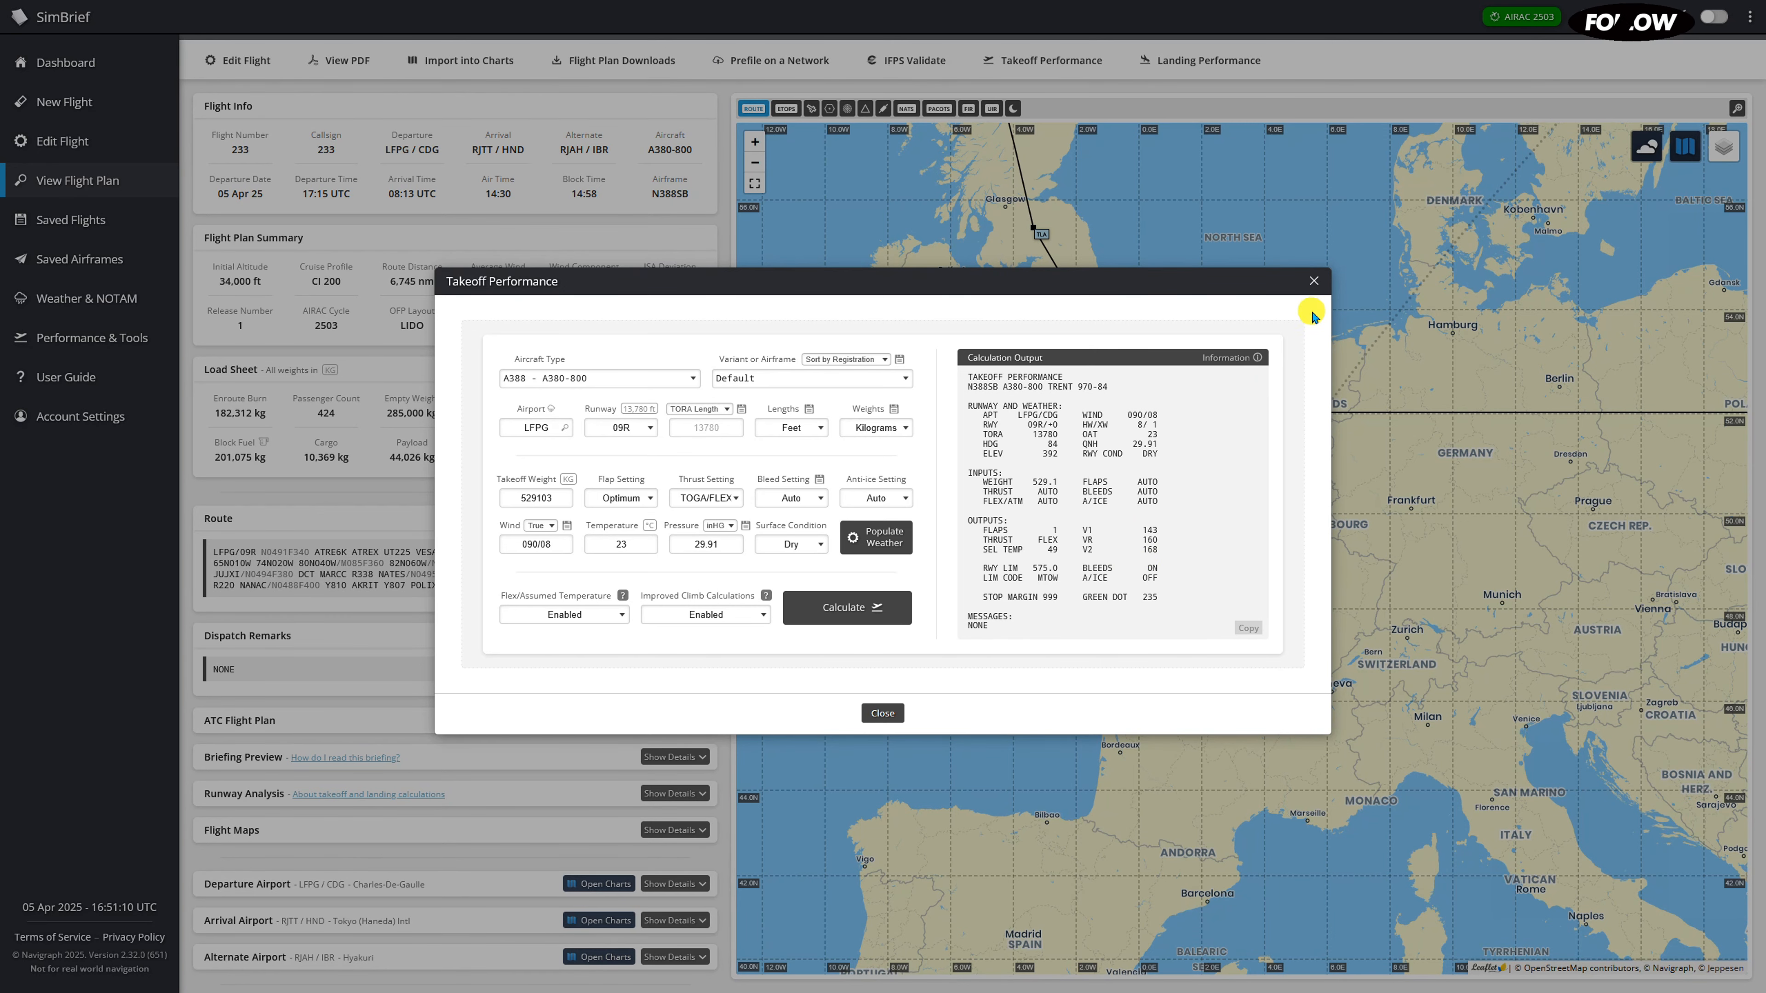
{"action": "left_click", "coordinate": [1314, 283]}
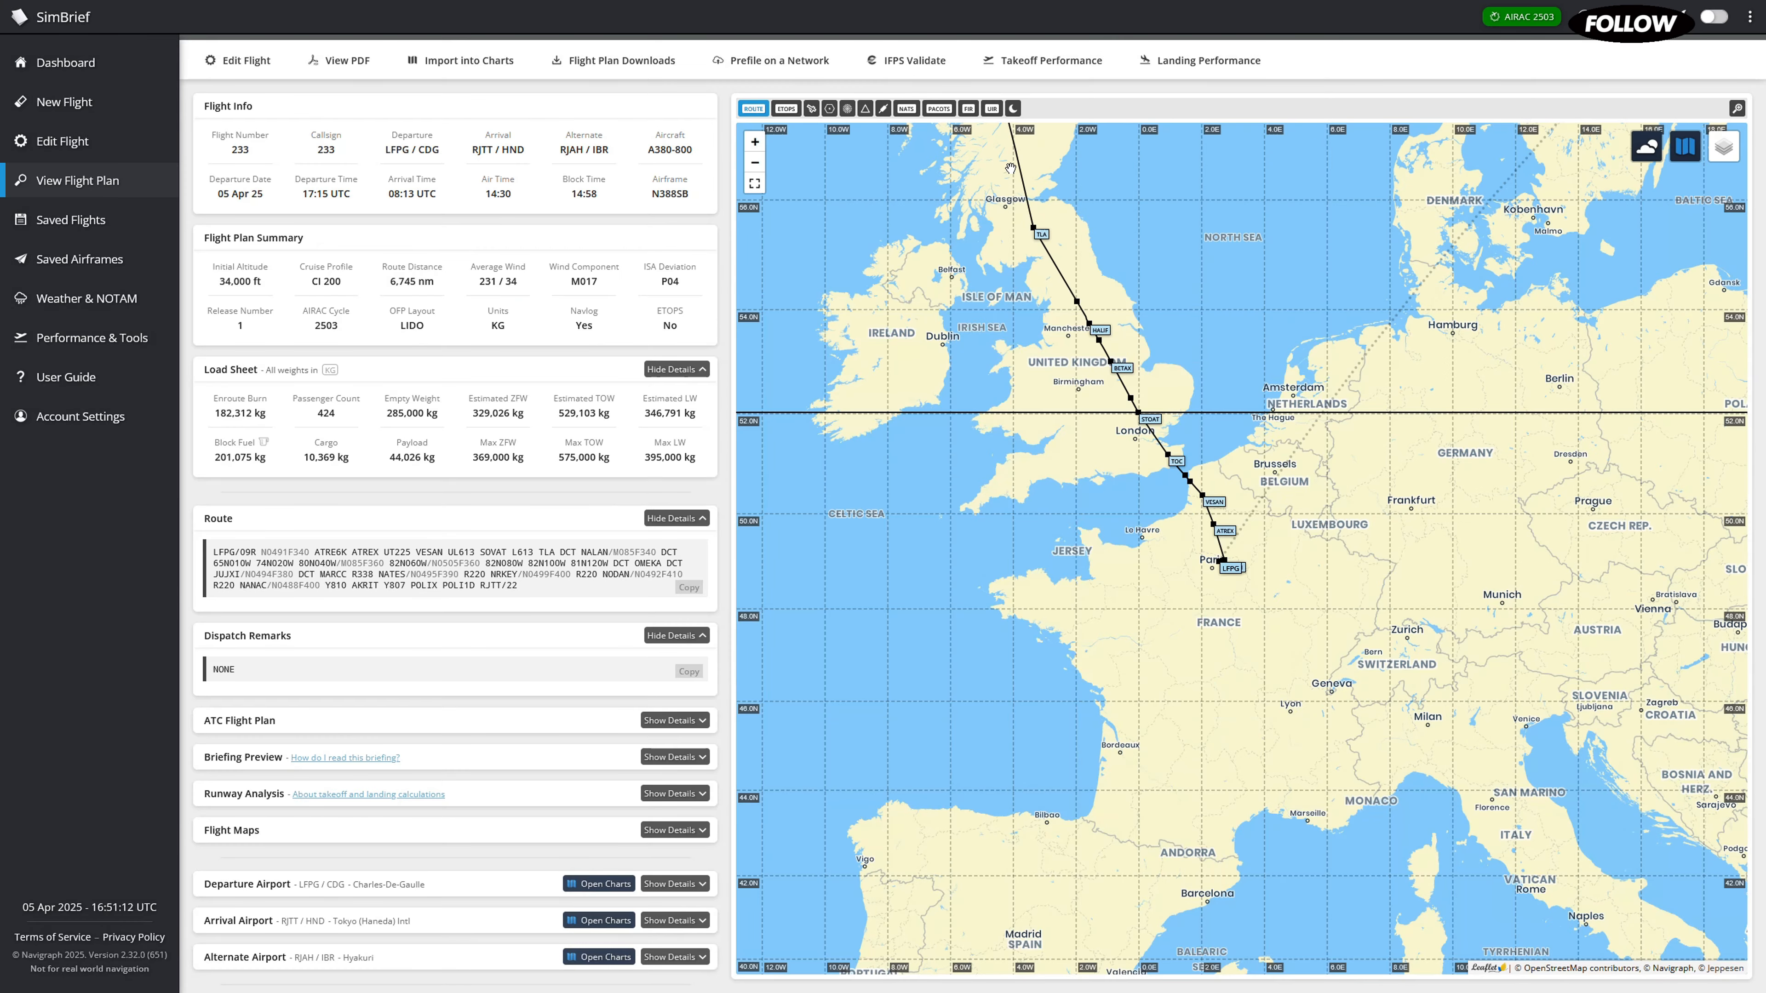
Look at the landing performance inputs for RJTT runway 22 and close them without calculating
{"action": "mouse_move", "coordinate": [853, 7]}
{"action": "left_click", "coordinate": [1221, 69]}
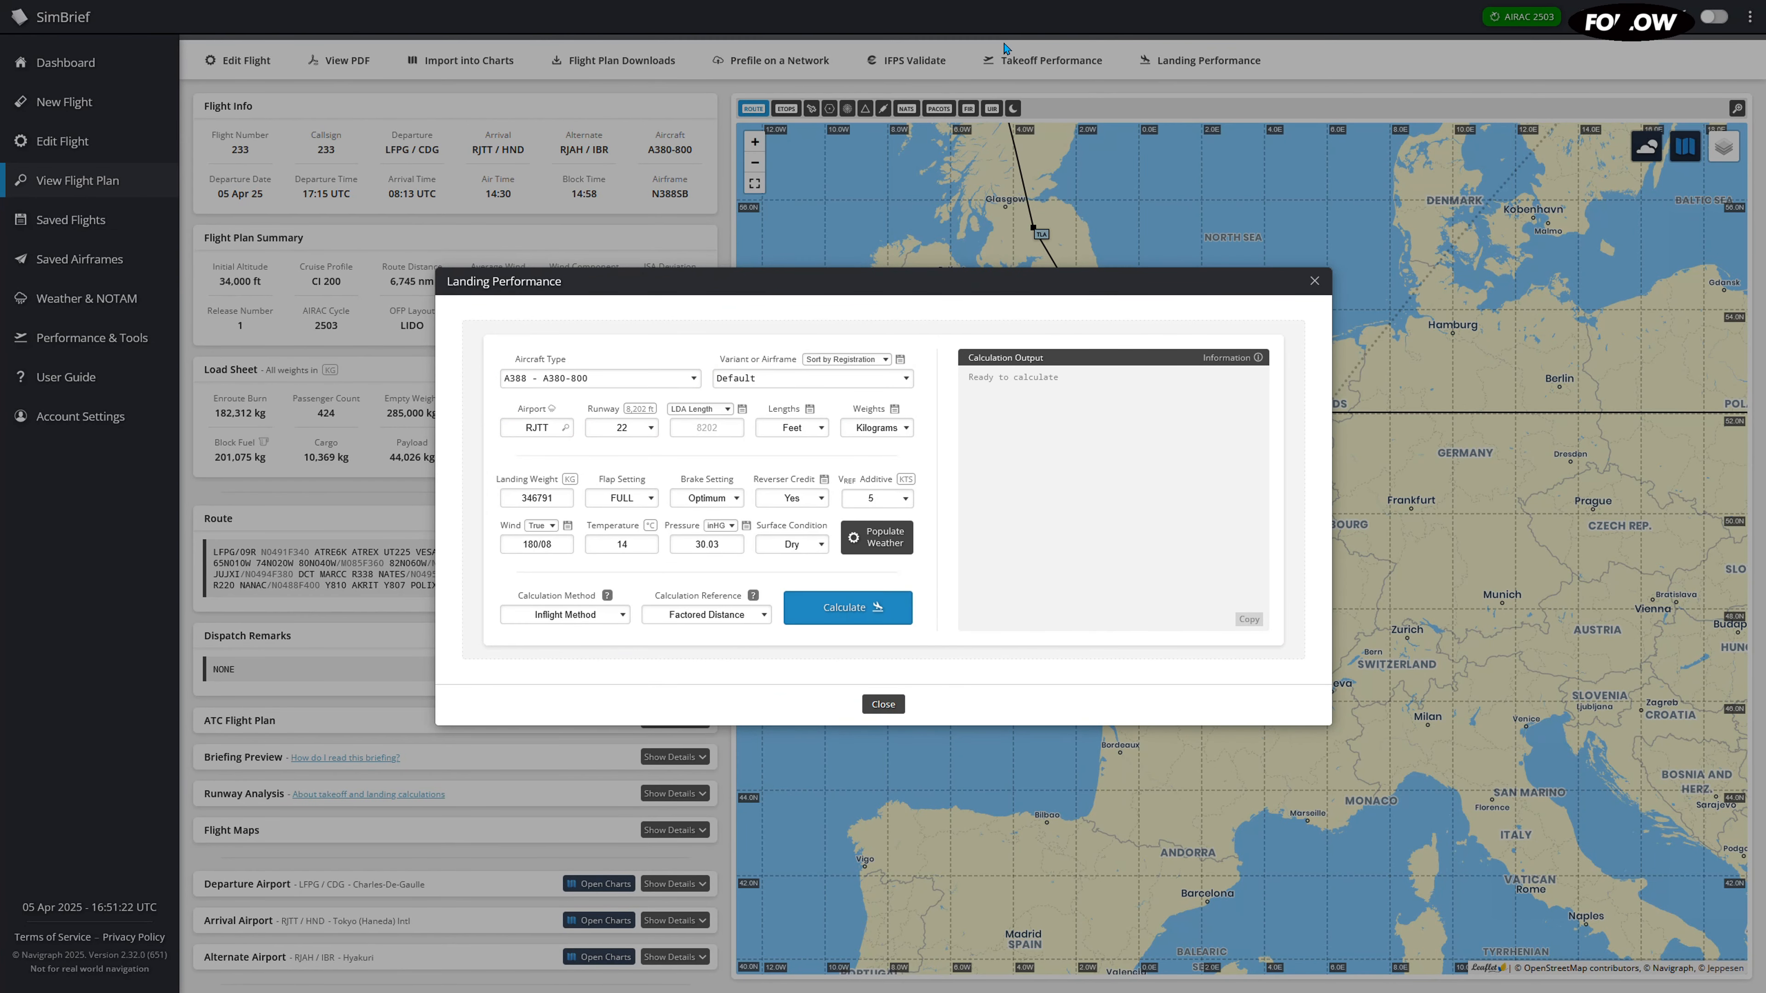
{"action": "left_click", "coordinate": [1314, 282]}
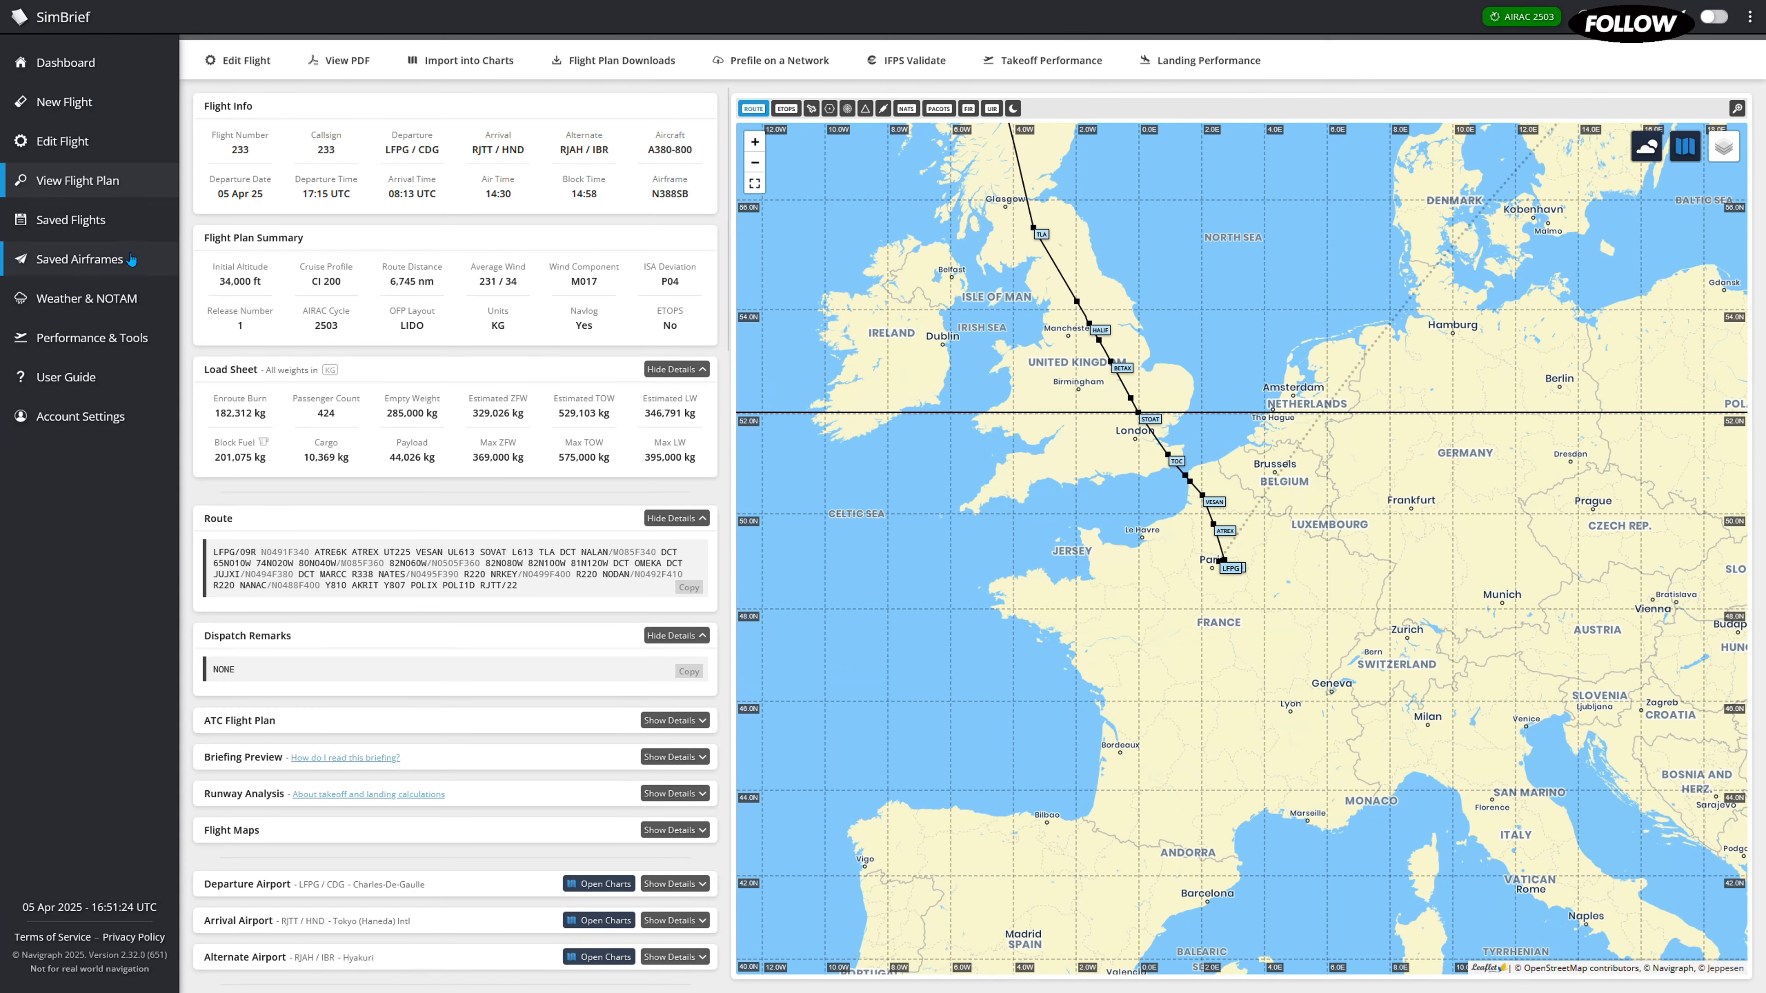
Display the significant weather chart for ICAO Area EUR - Europe
{"action": "left_click", "coordinate": [87, 299]}
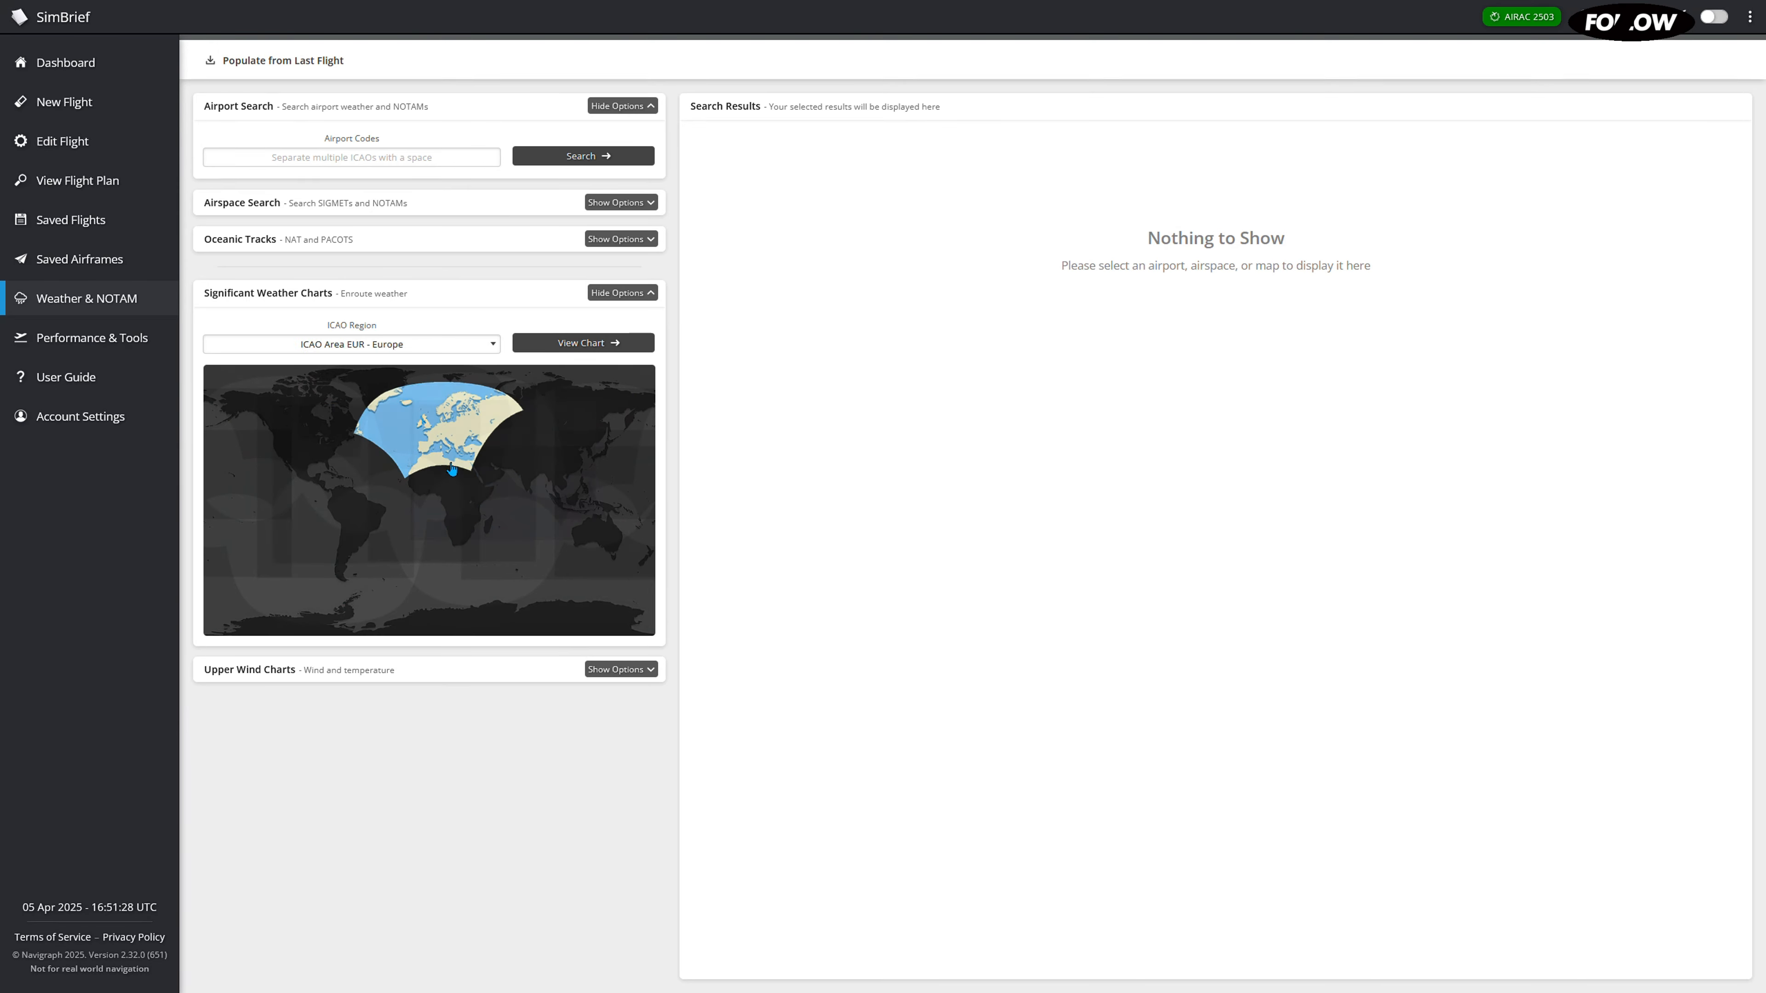
{"action": "left_click", "coordinate": [446, 461]}
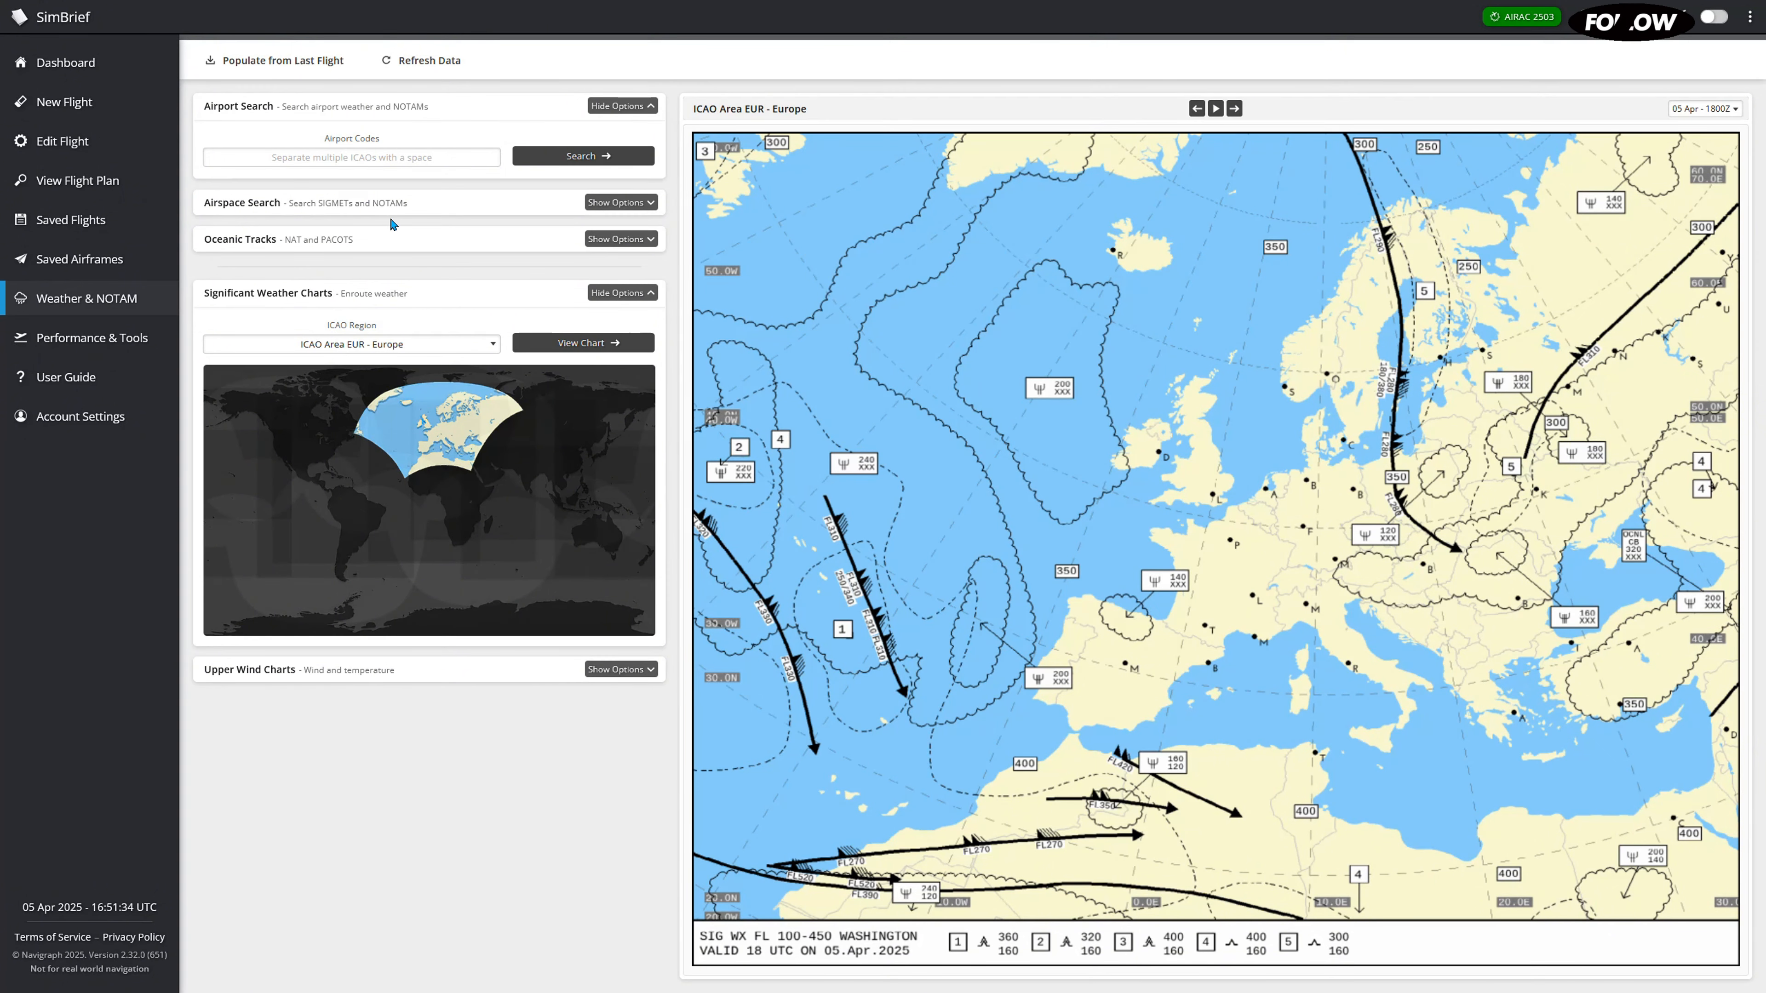
Search the oceanic tracks for North Atlantic Tracks - East, look over the track messages and map, and return to the dashboard
{"action": "left_click", "coordinate": [612, 240]}
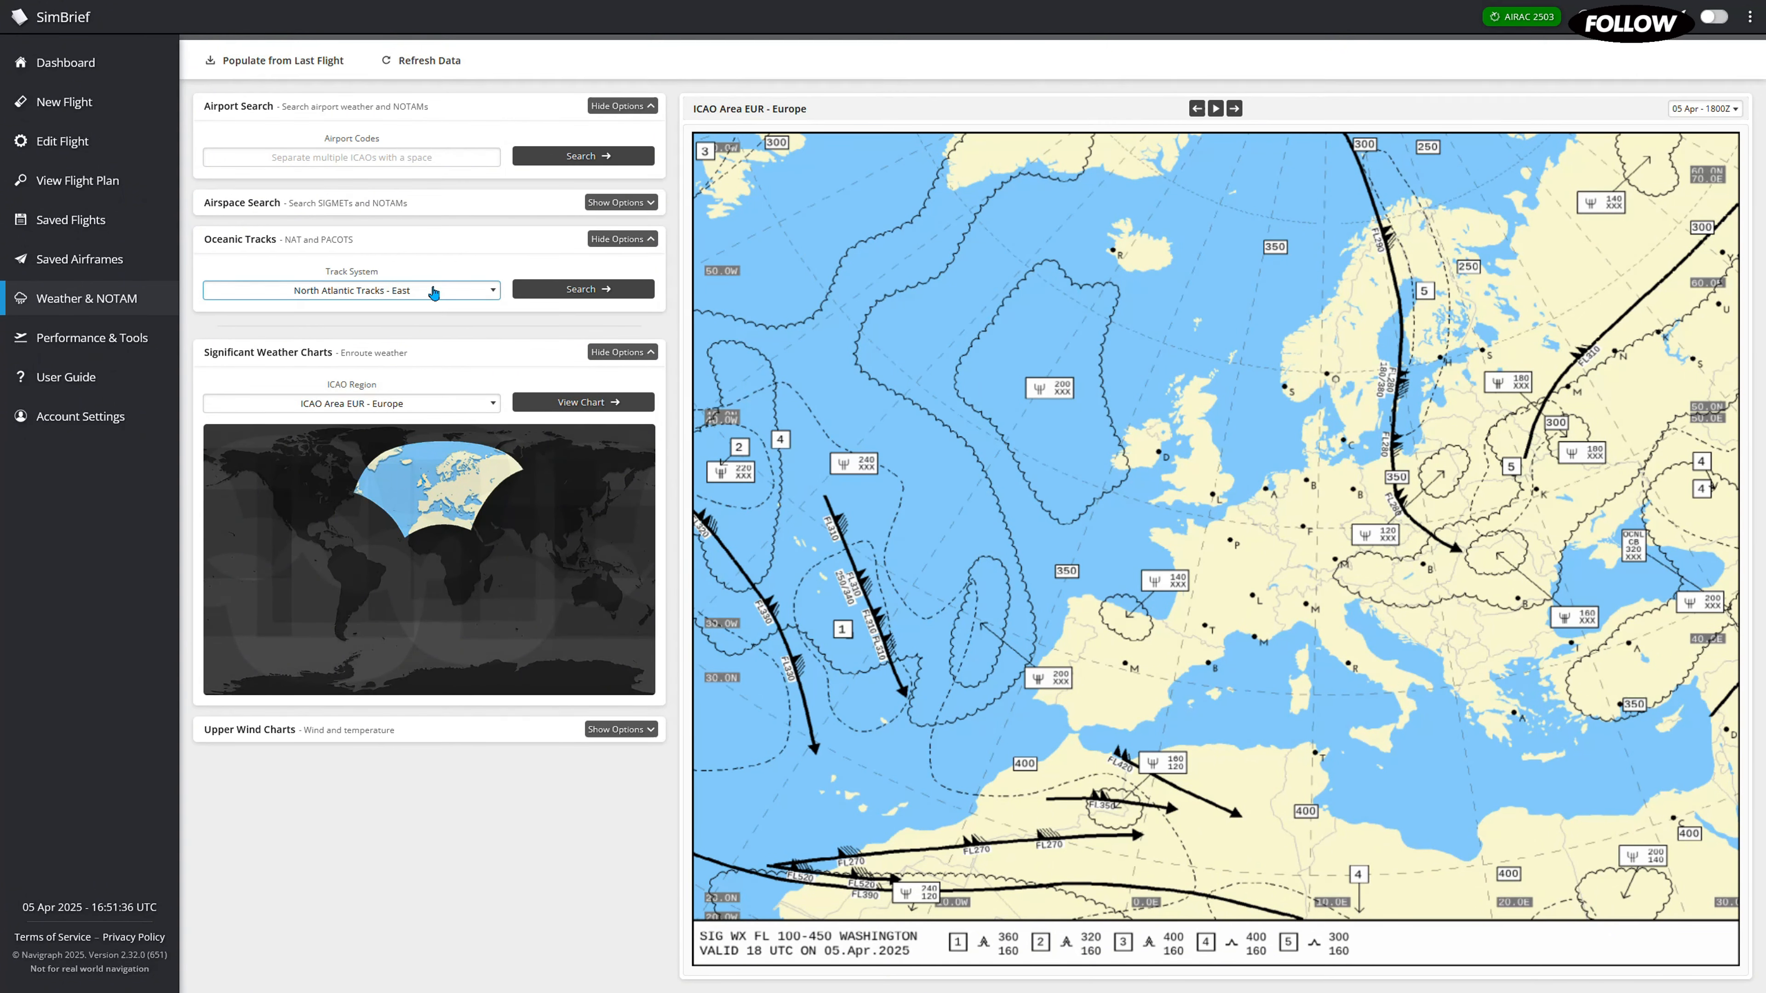
{"action": "left_click", "coordinate": [556, 292]}
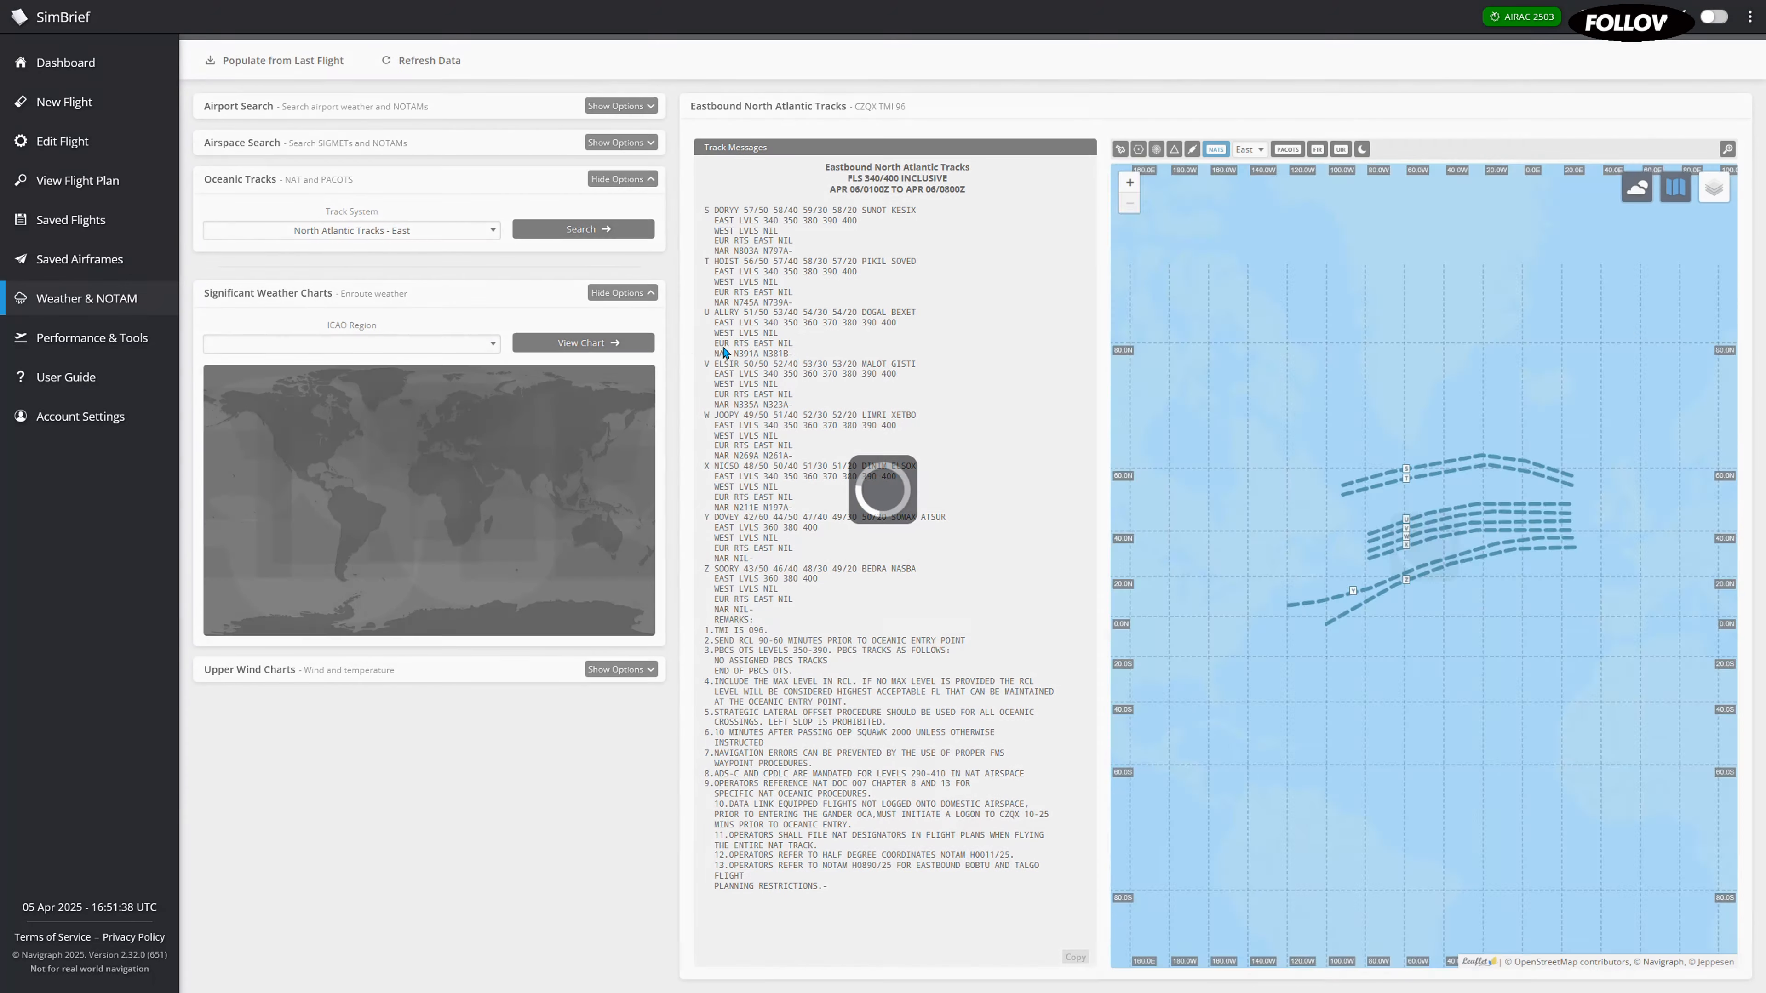
{"action": "scroll", "coordinate": [1479, 533], "scroll_direction": "up", "scroll_amount": 2}
{"action": "scroll", "coordinate": [1336, 535], "scroll_direction": "down", "scroll_amount": 2}
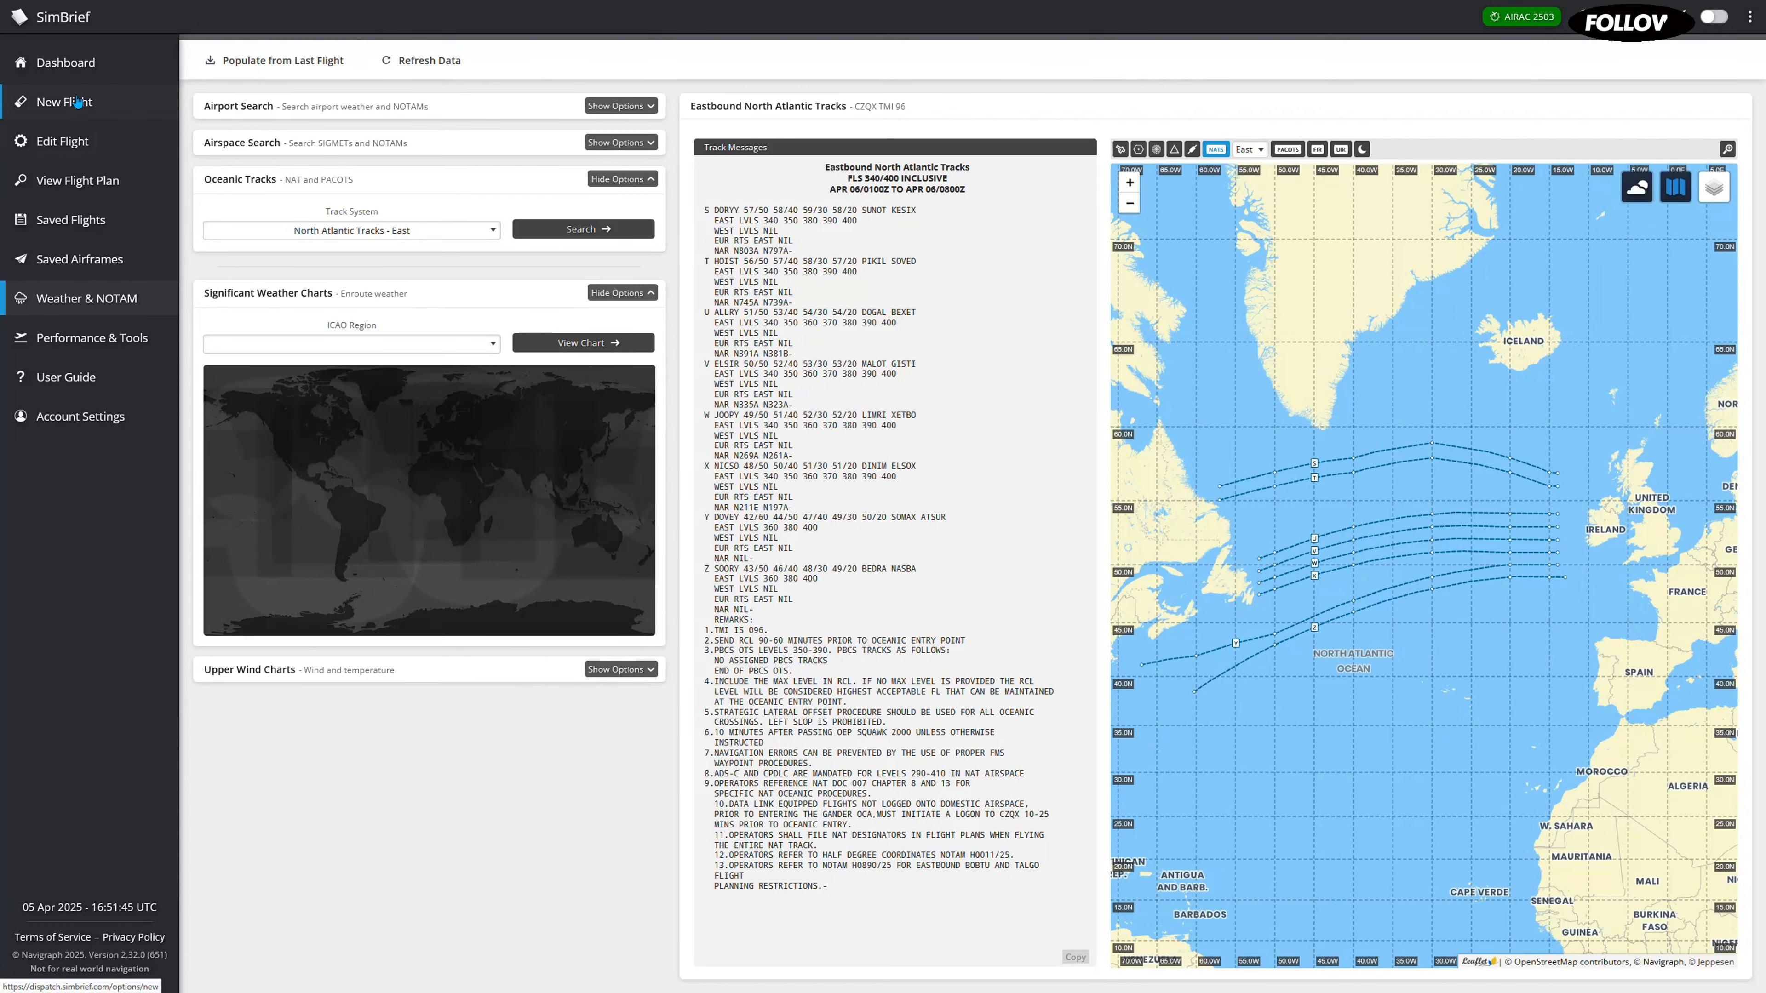
{"action": "left_click", "coordinate": [89, 70]}
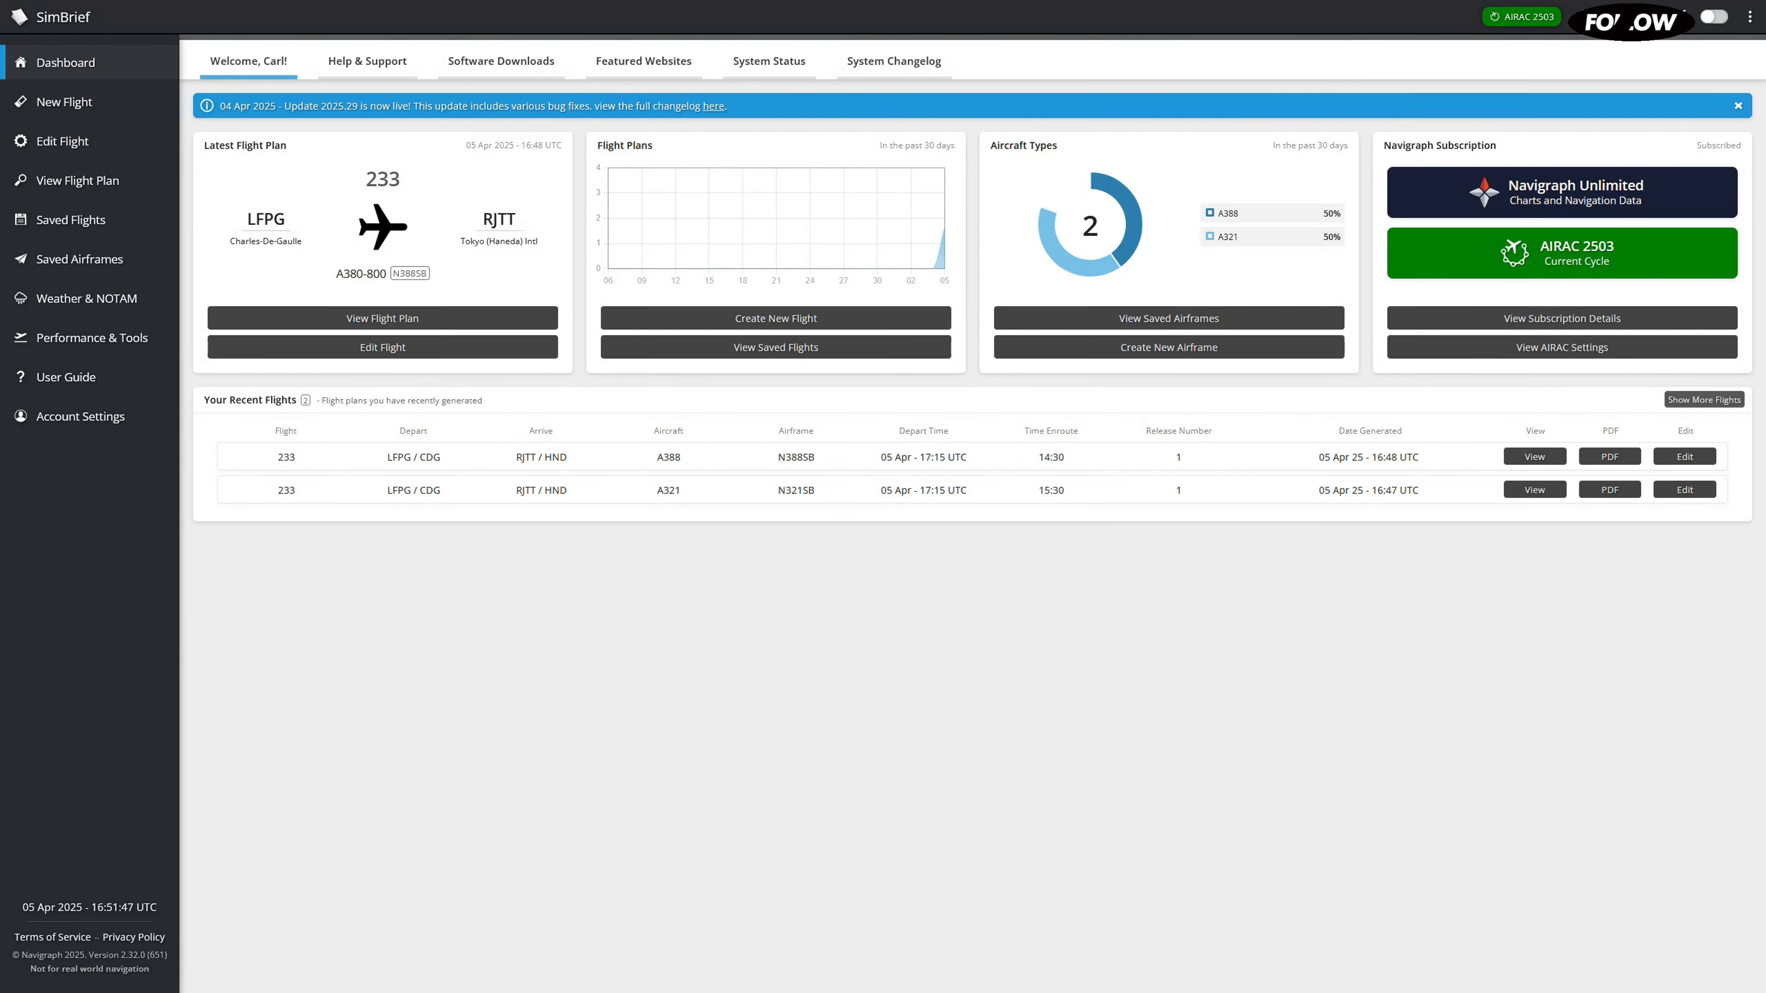